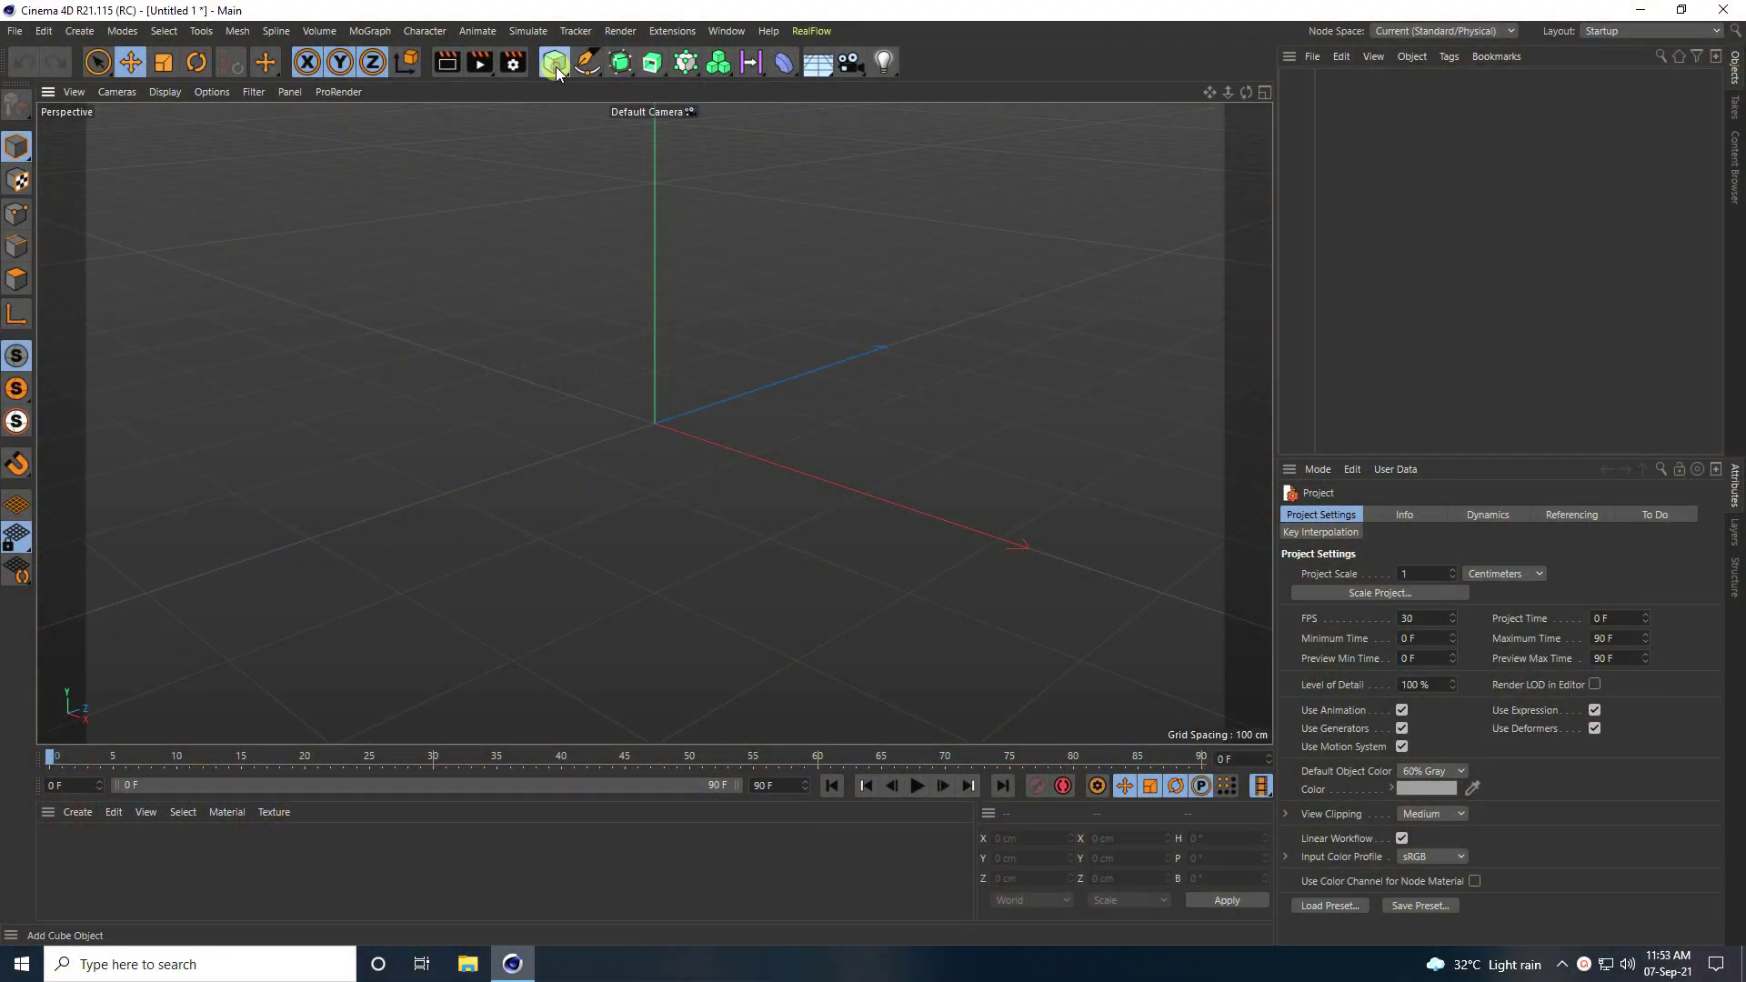
Step: Add a cube sized 20 cm on X, Y and Z
left_click(558, 73)
left_click(709, 83)
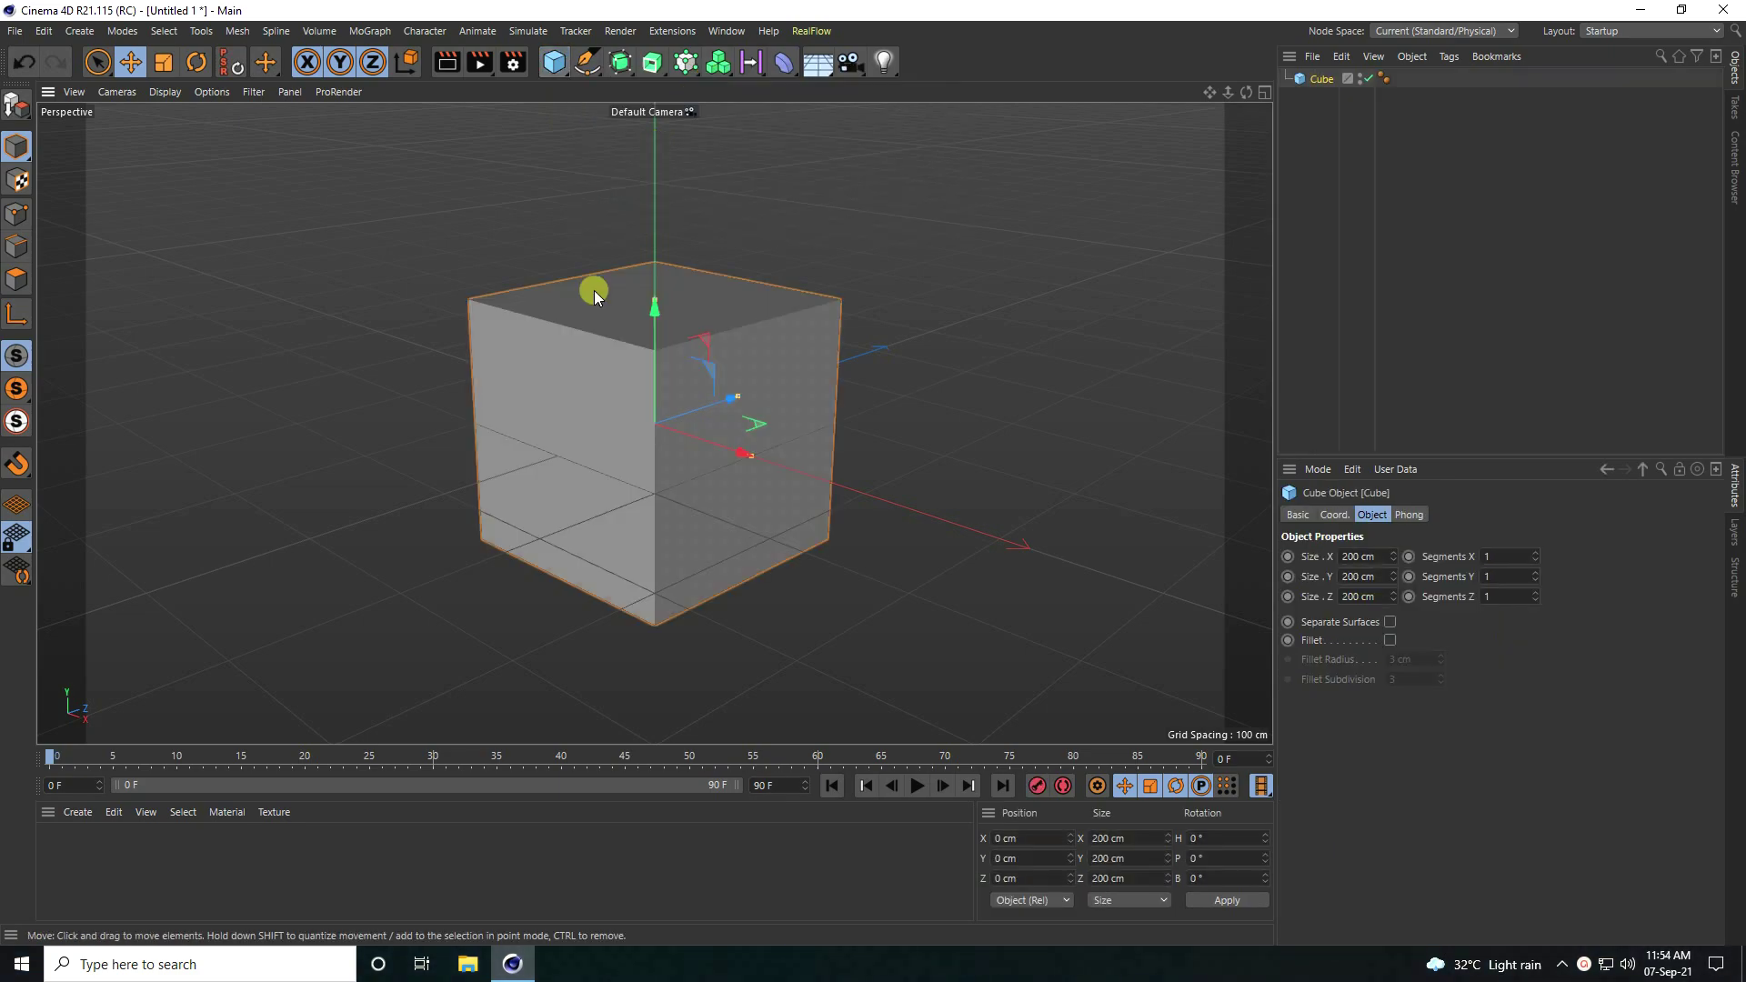
left_click(1365, 557)
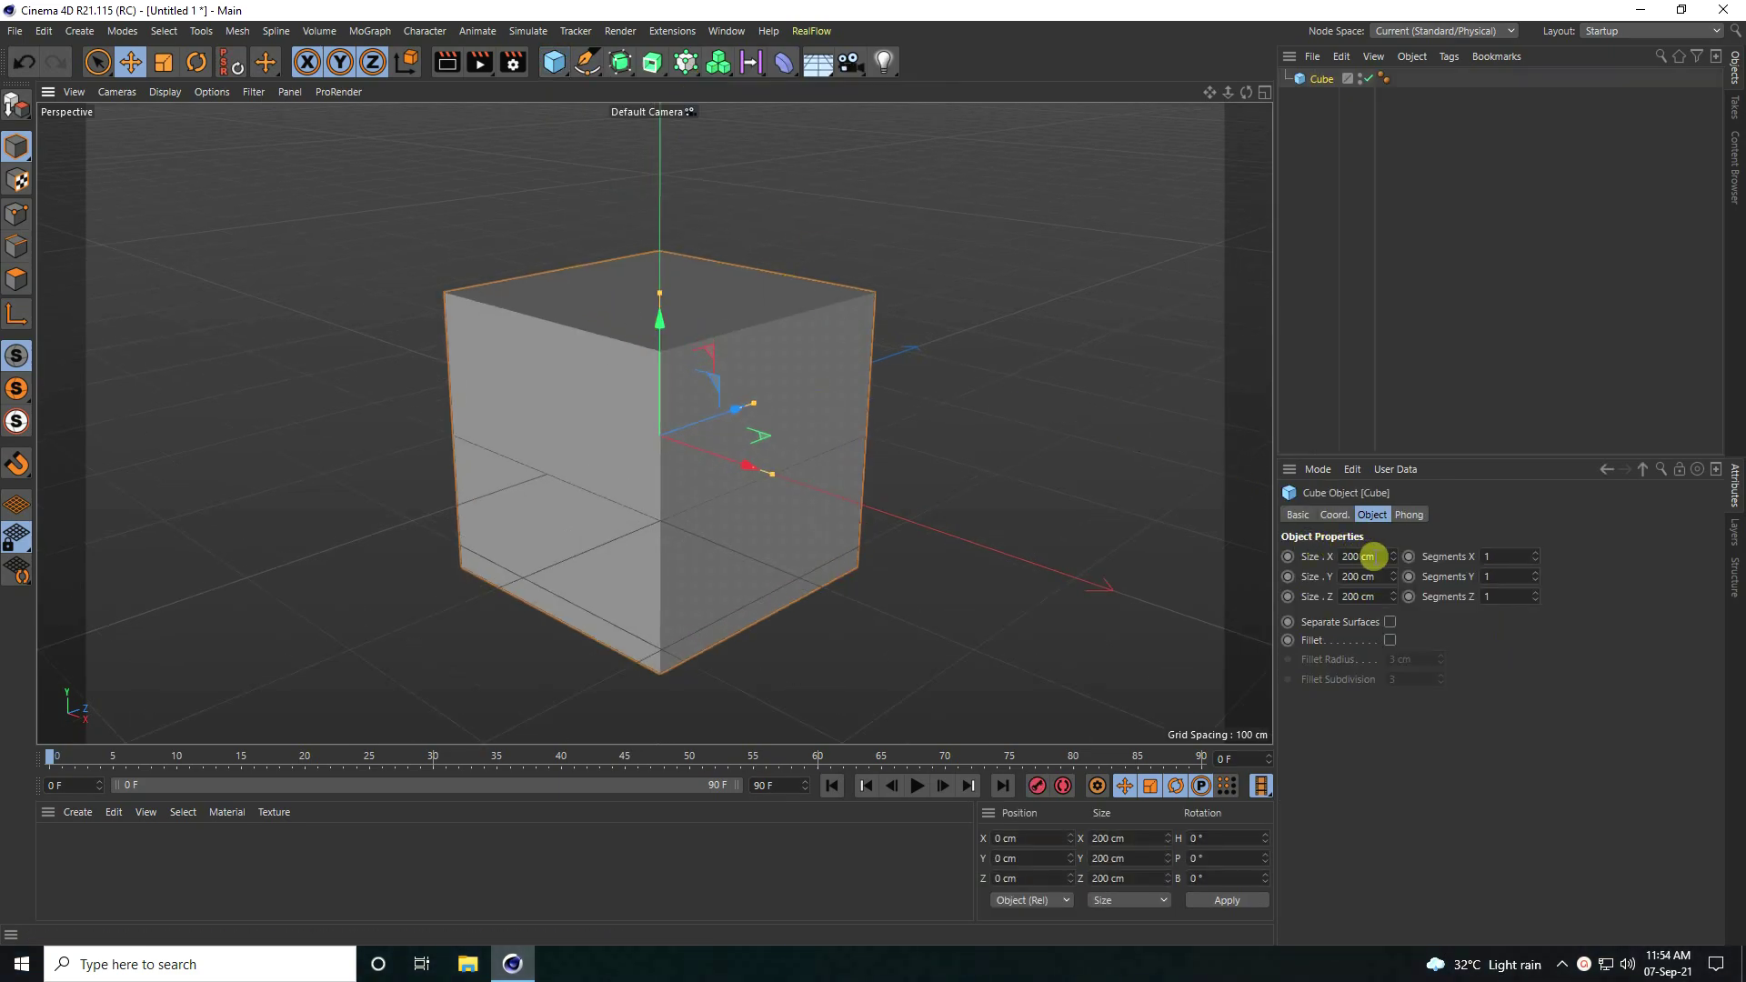
type("20")
key("Tab")
type("20")
key("Tab")
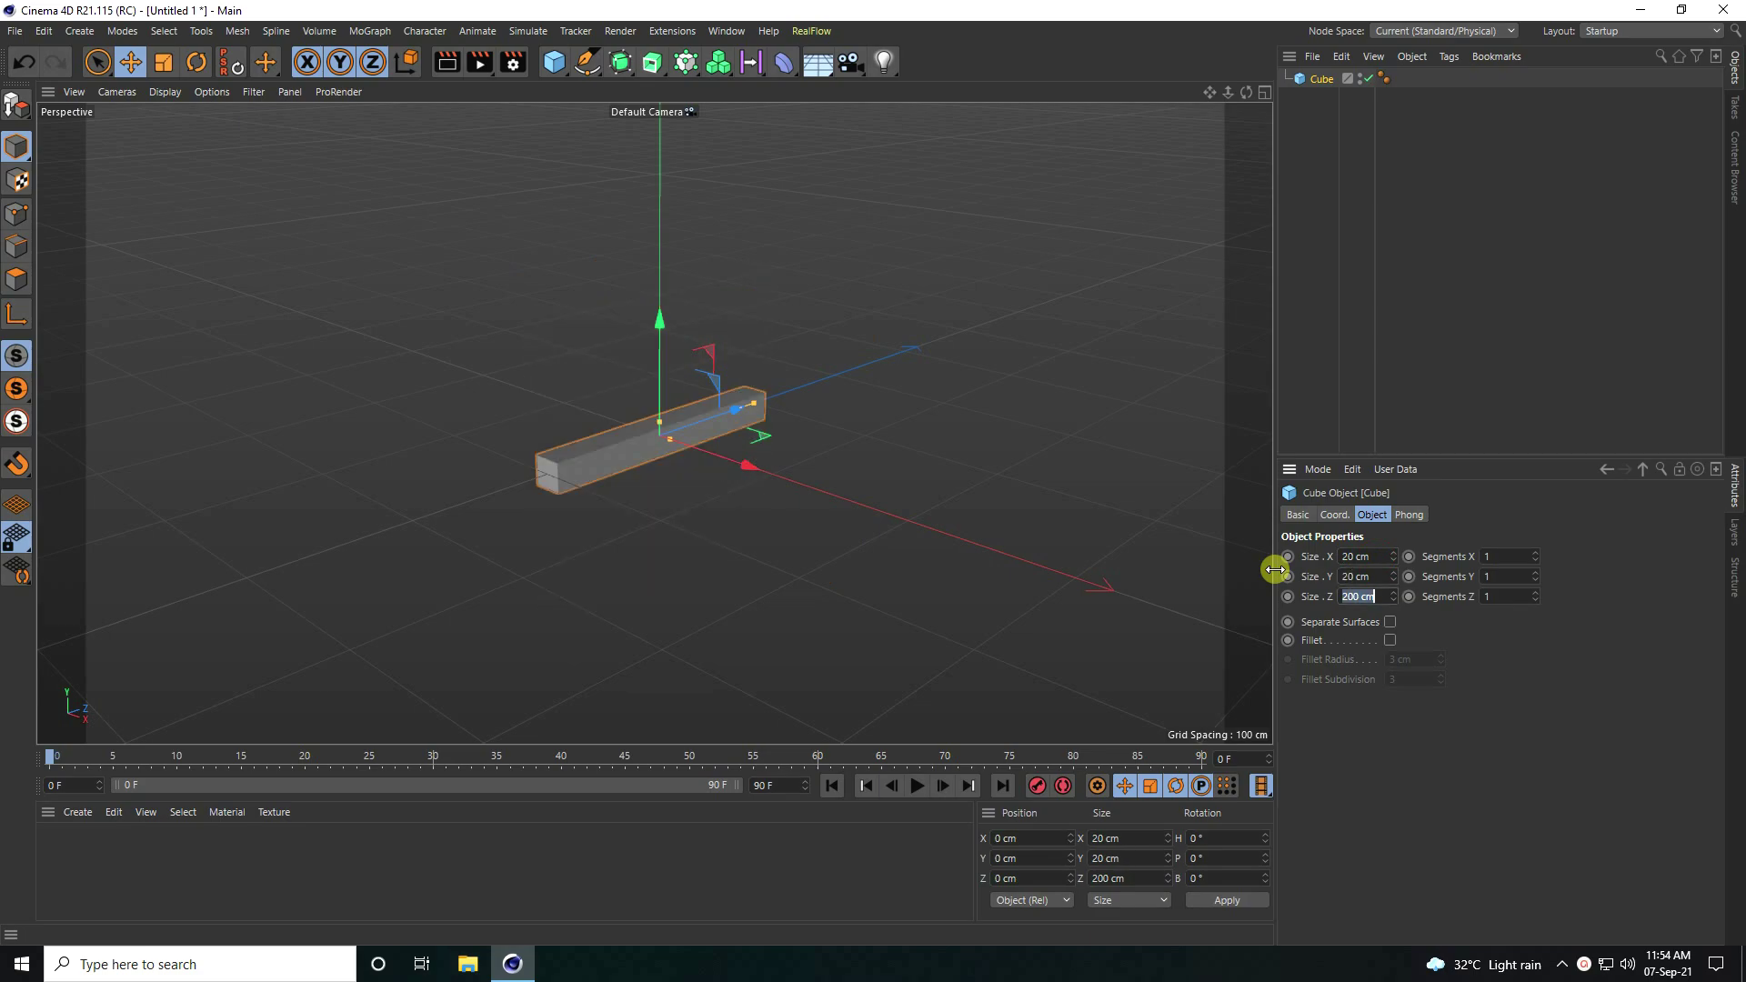
type("20")
key("Return")
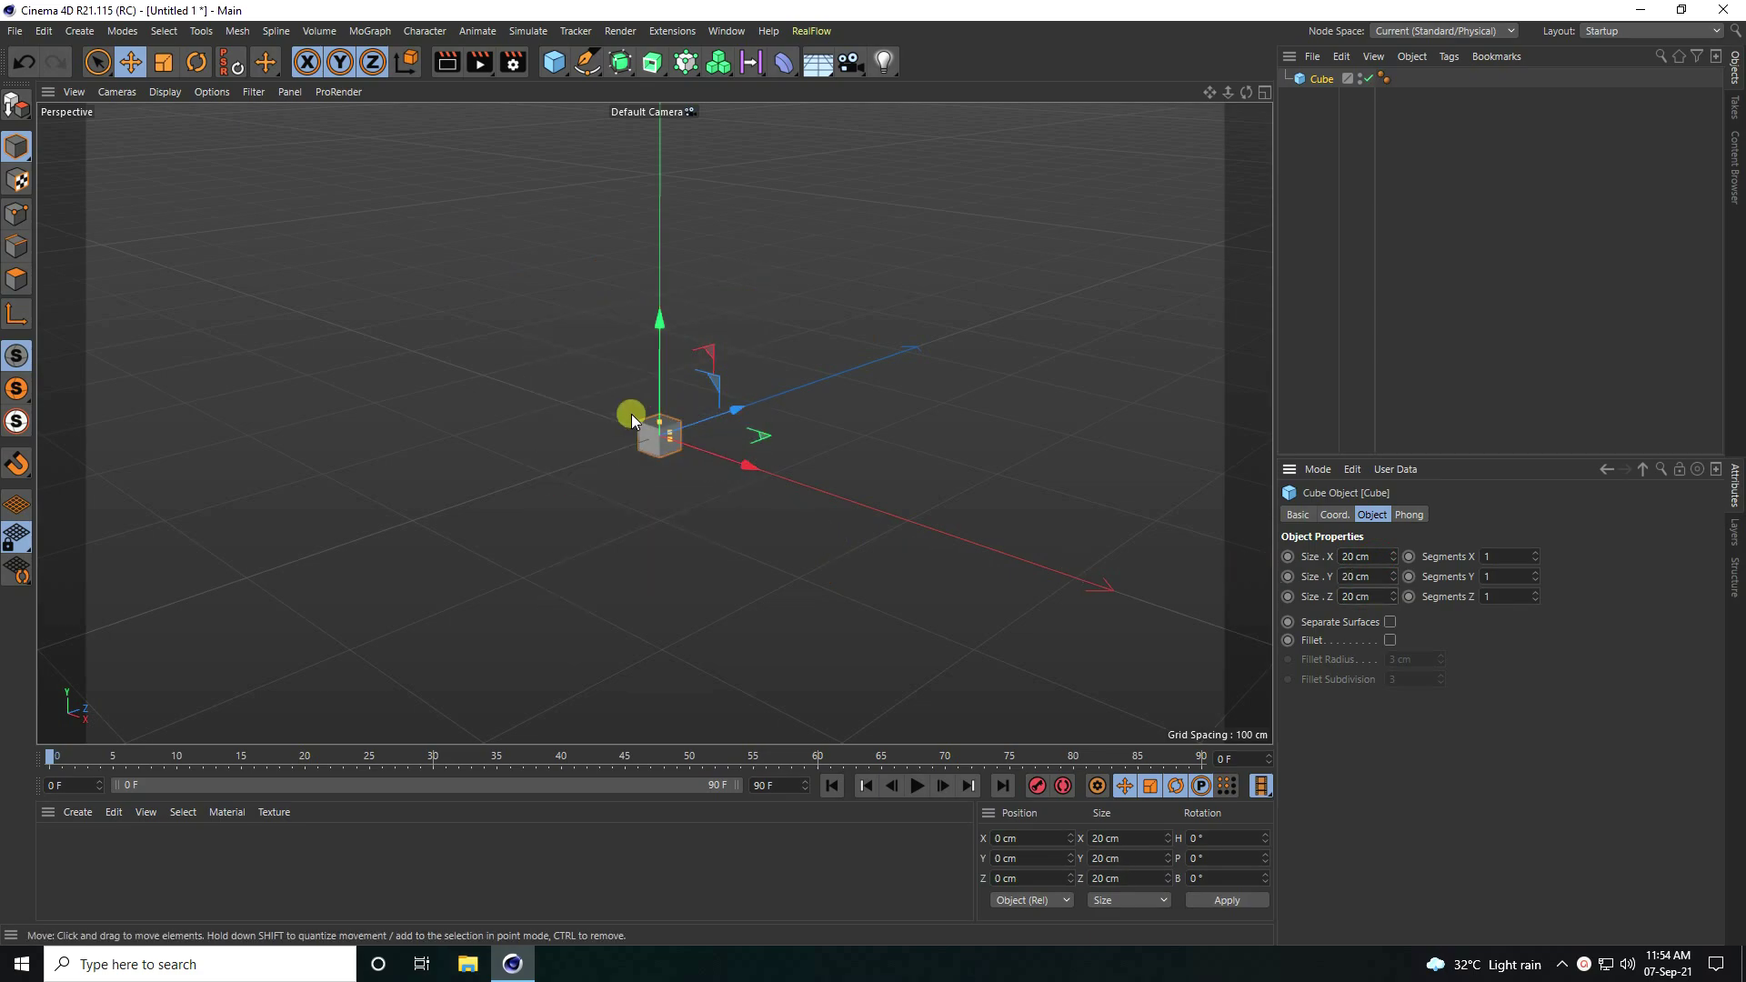
Step: Switch the viewport display to Gouraud Shading (Lines)
scroll(636, 427, "up", 5)
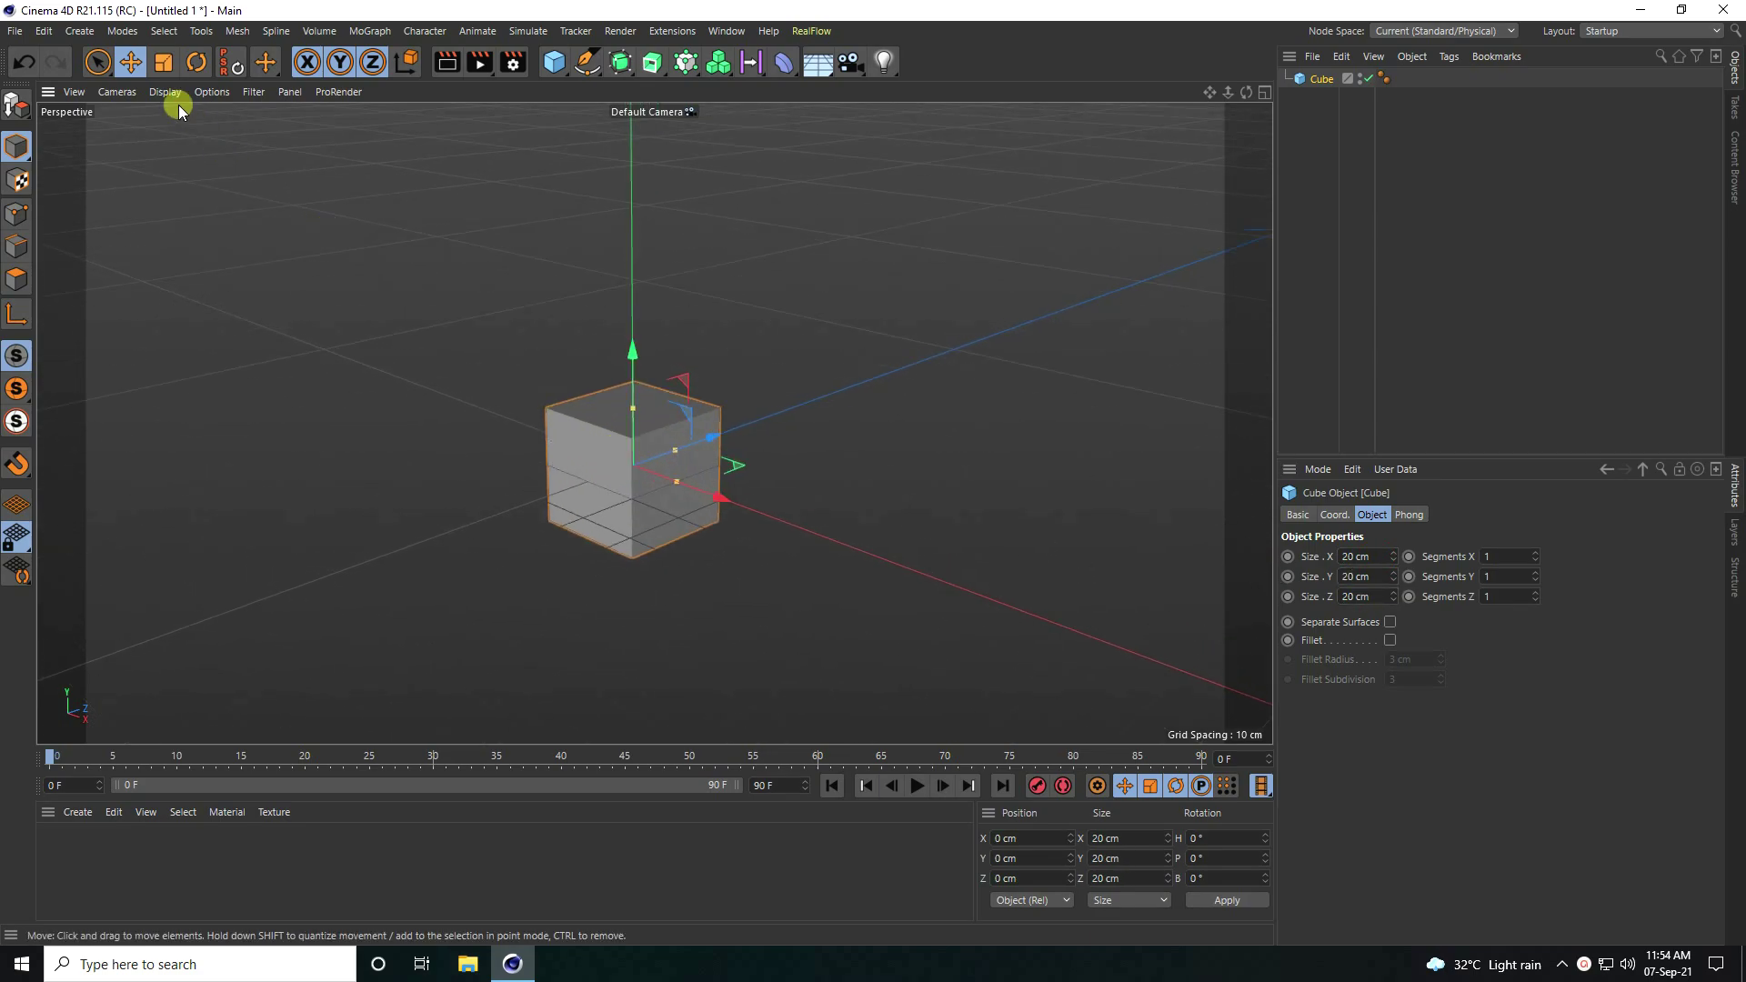
left_click(165, 92)
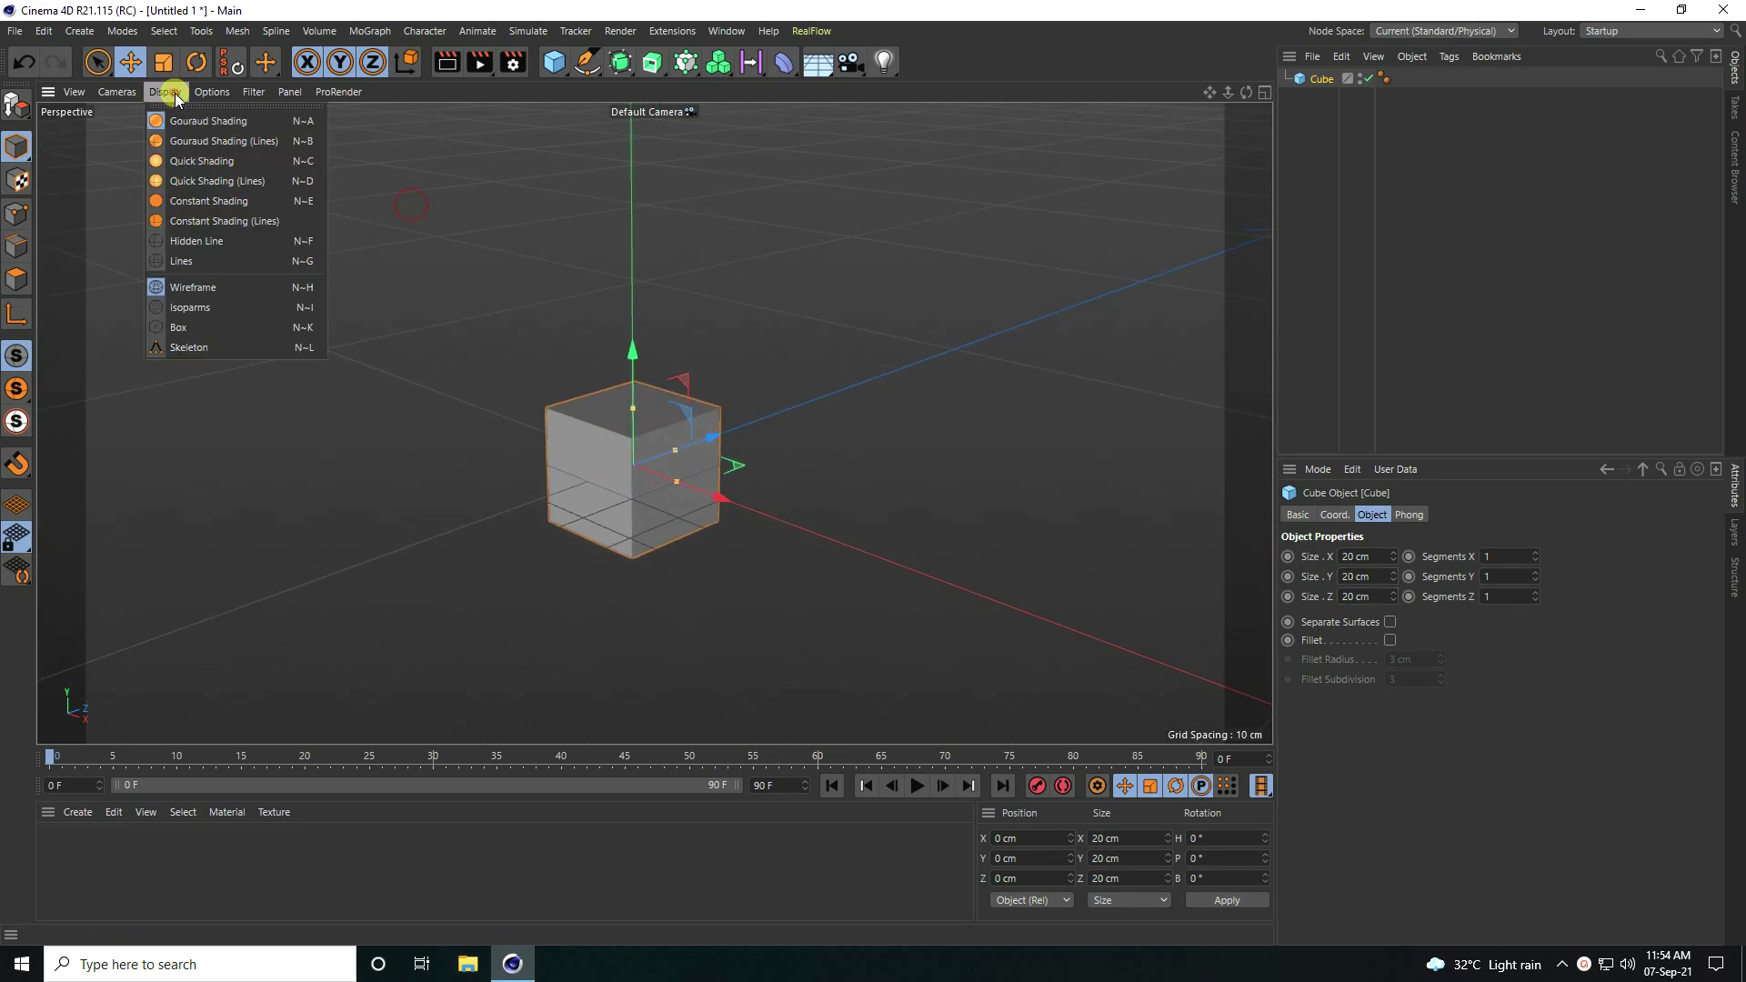
left_click(240, 141)
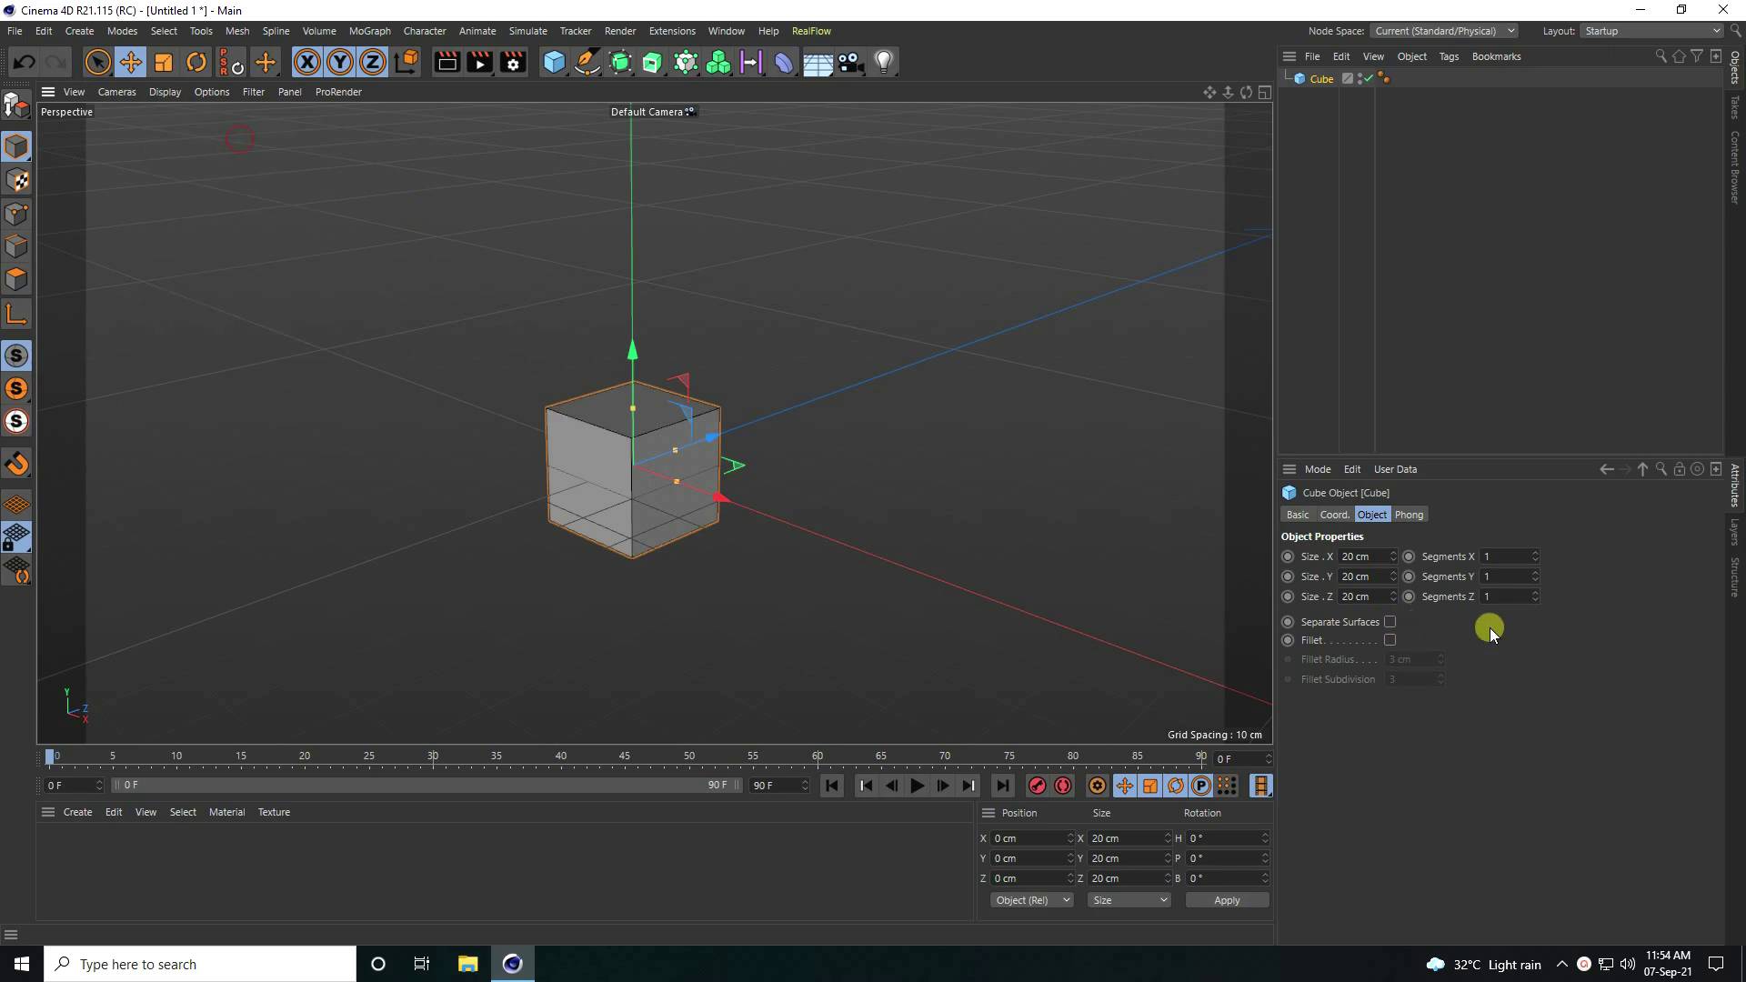
Step: Enable Fillet on the cube with a 0.5 cm radius and 5 subdivisions
scroll(638, 461, "up", 2)
scroll(639, 460, "up", 1)
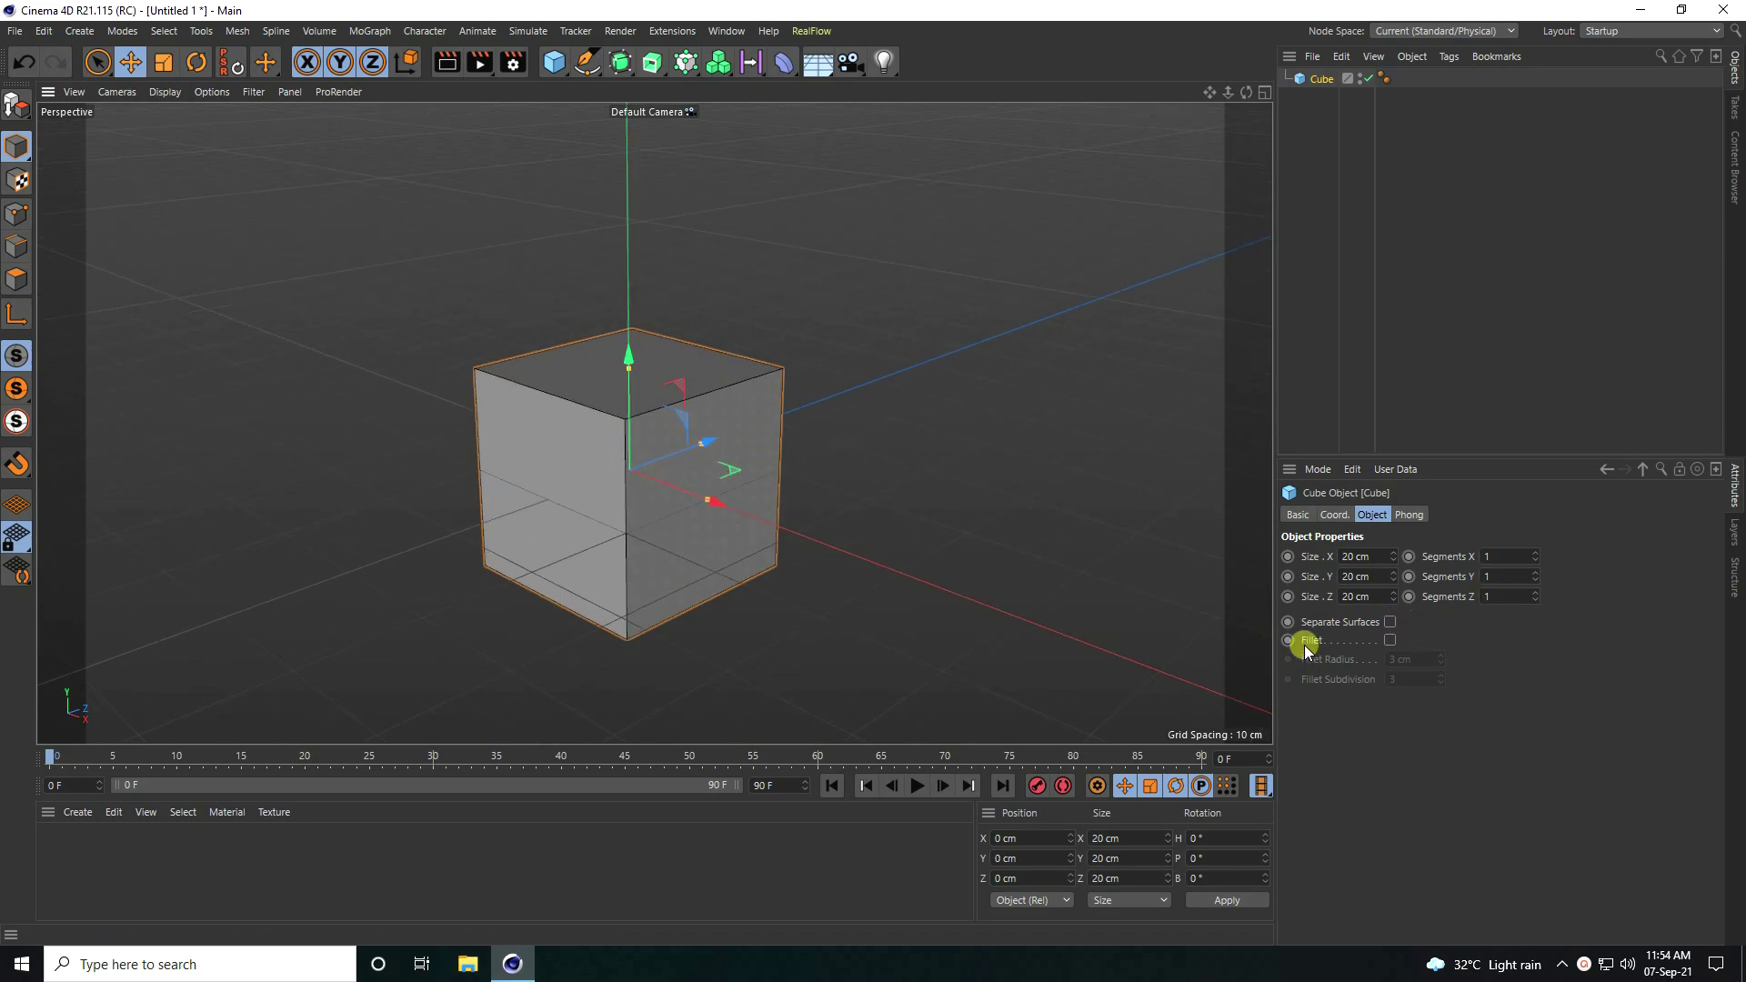
left_click(1390, 640)
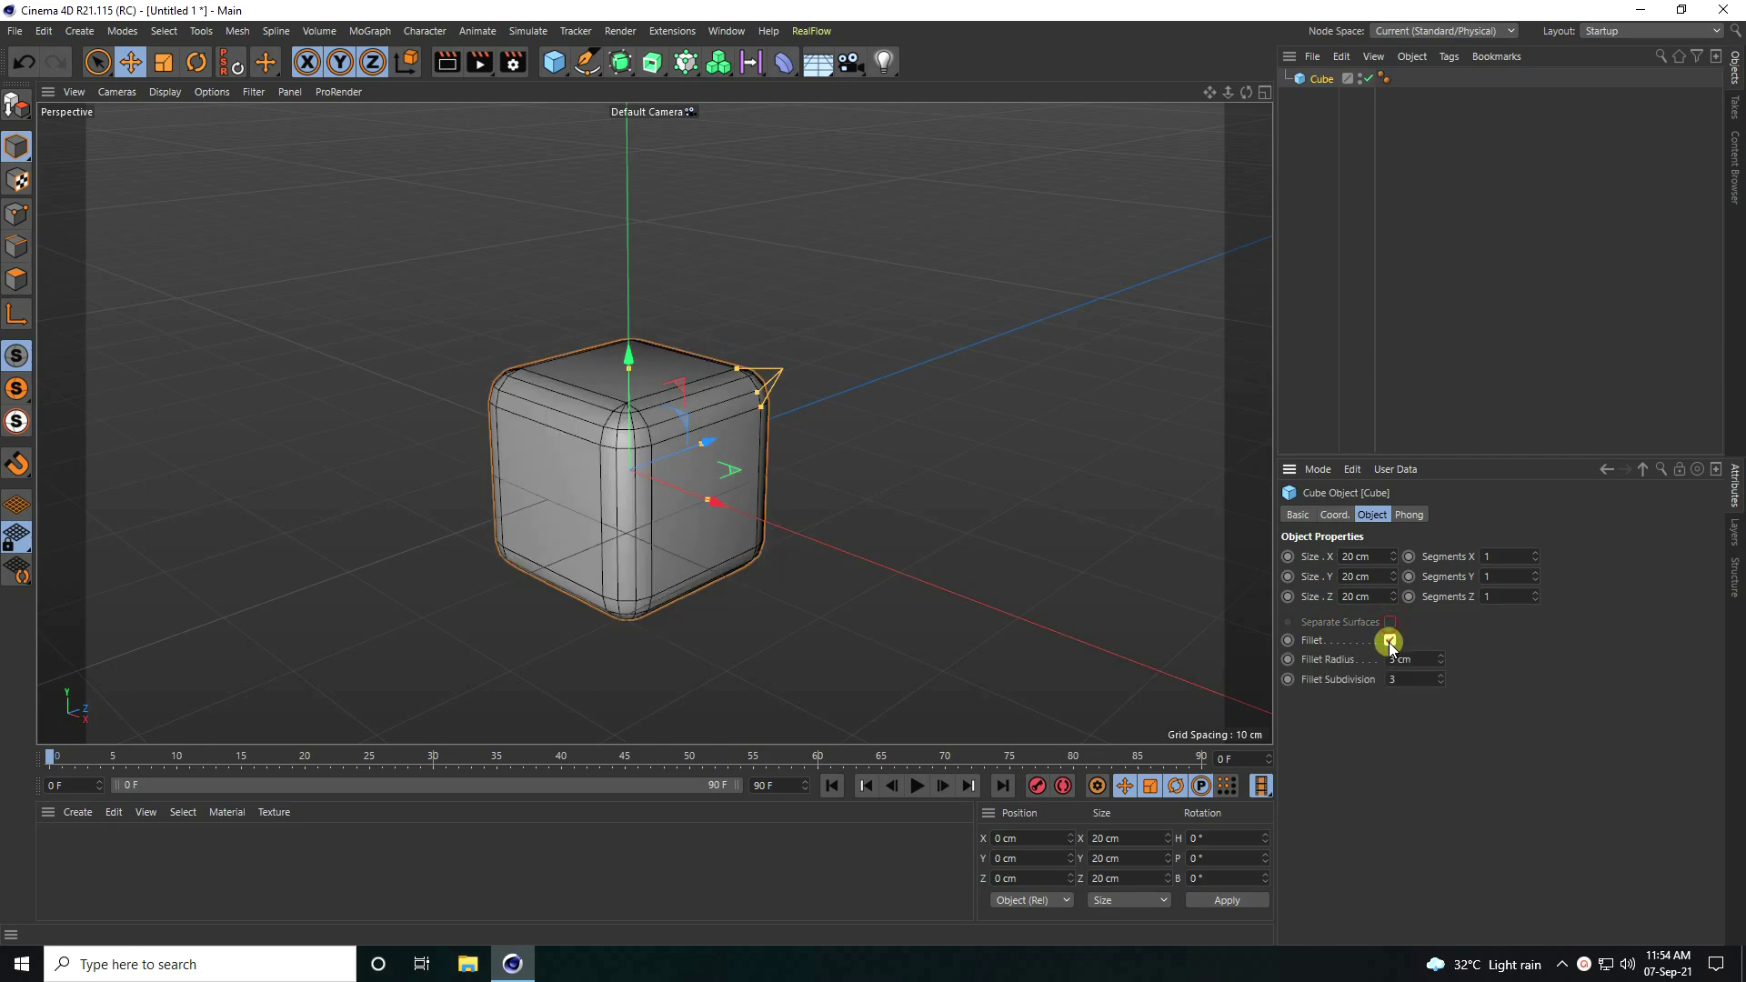
left_click(1405, 656)
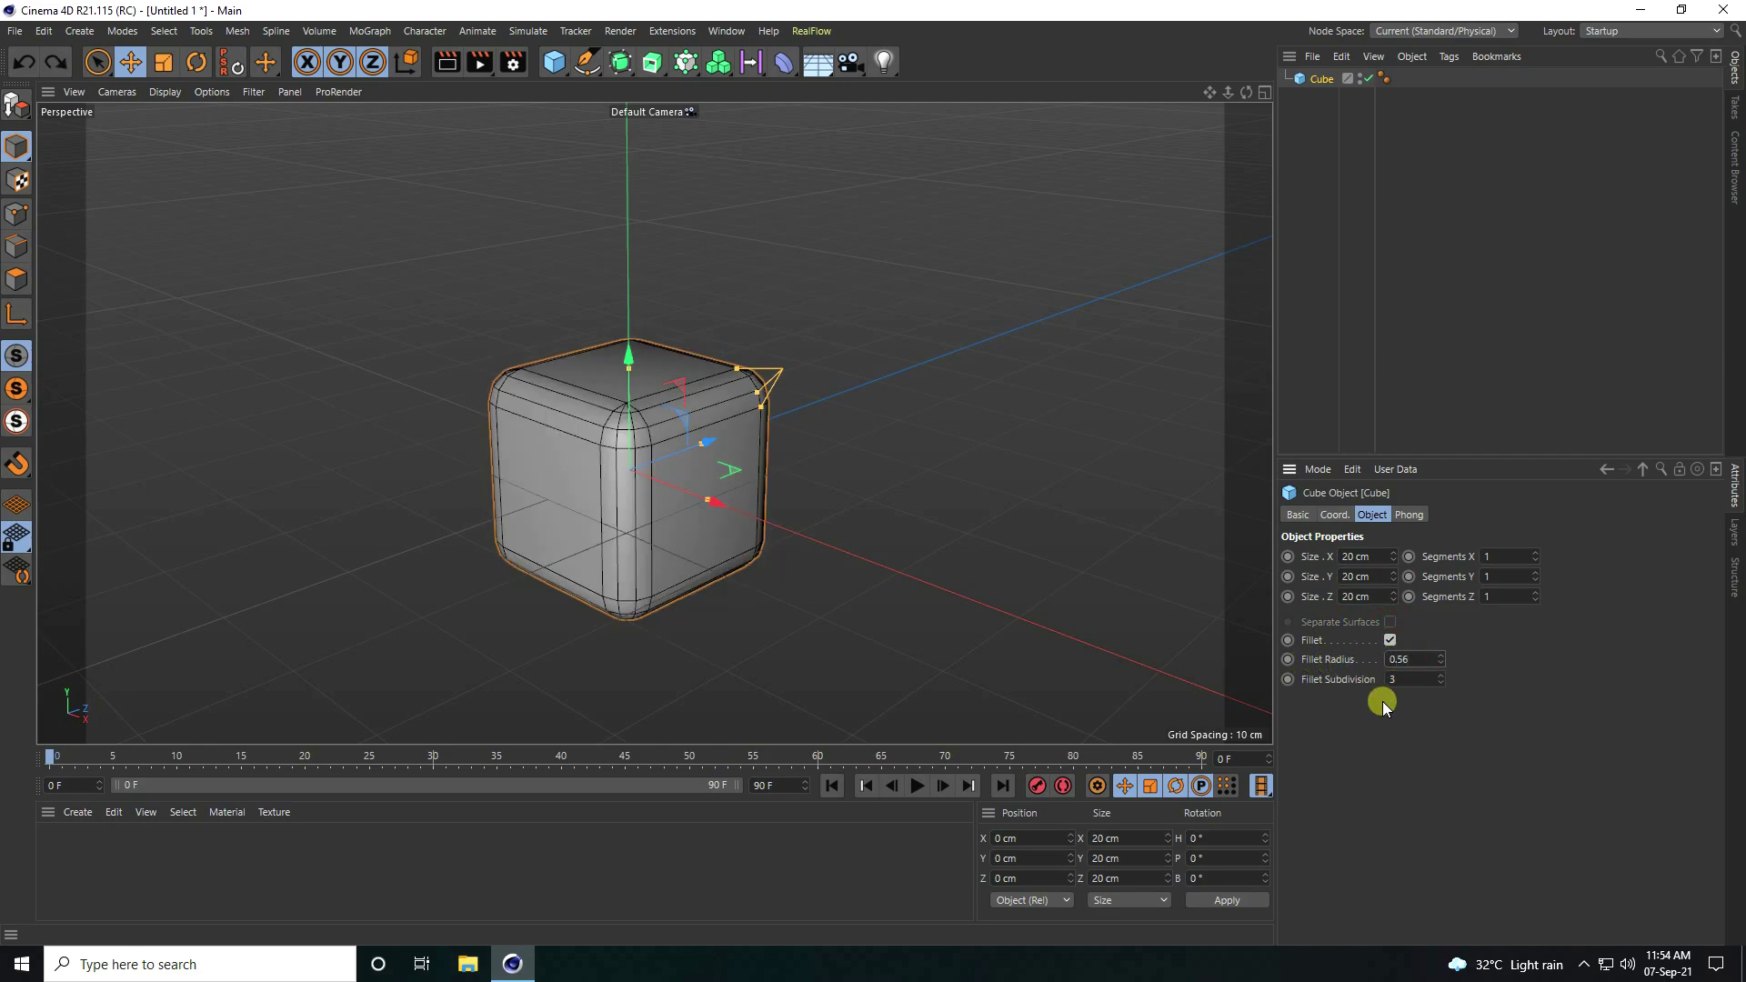
key("Return")
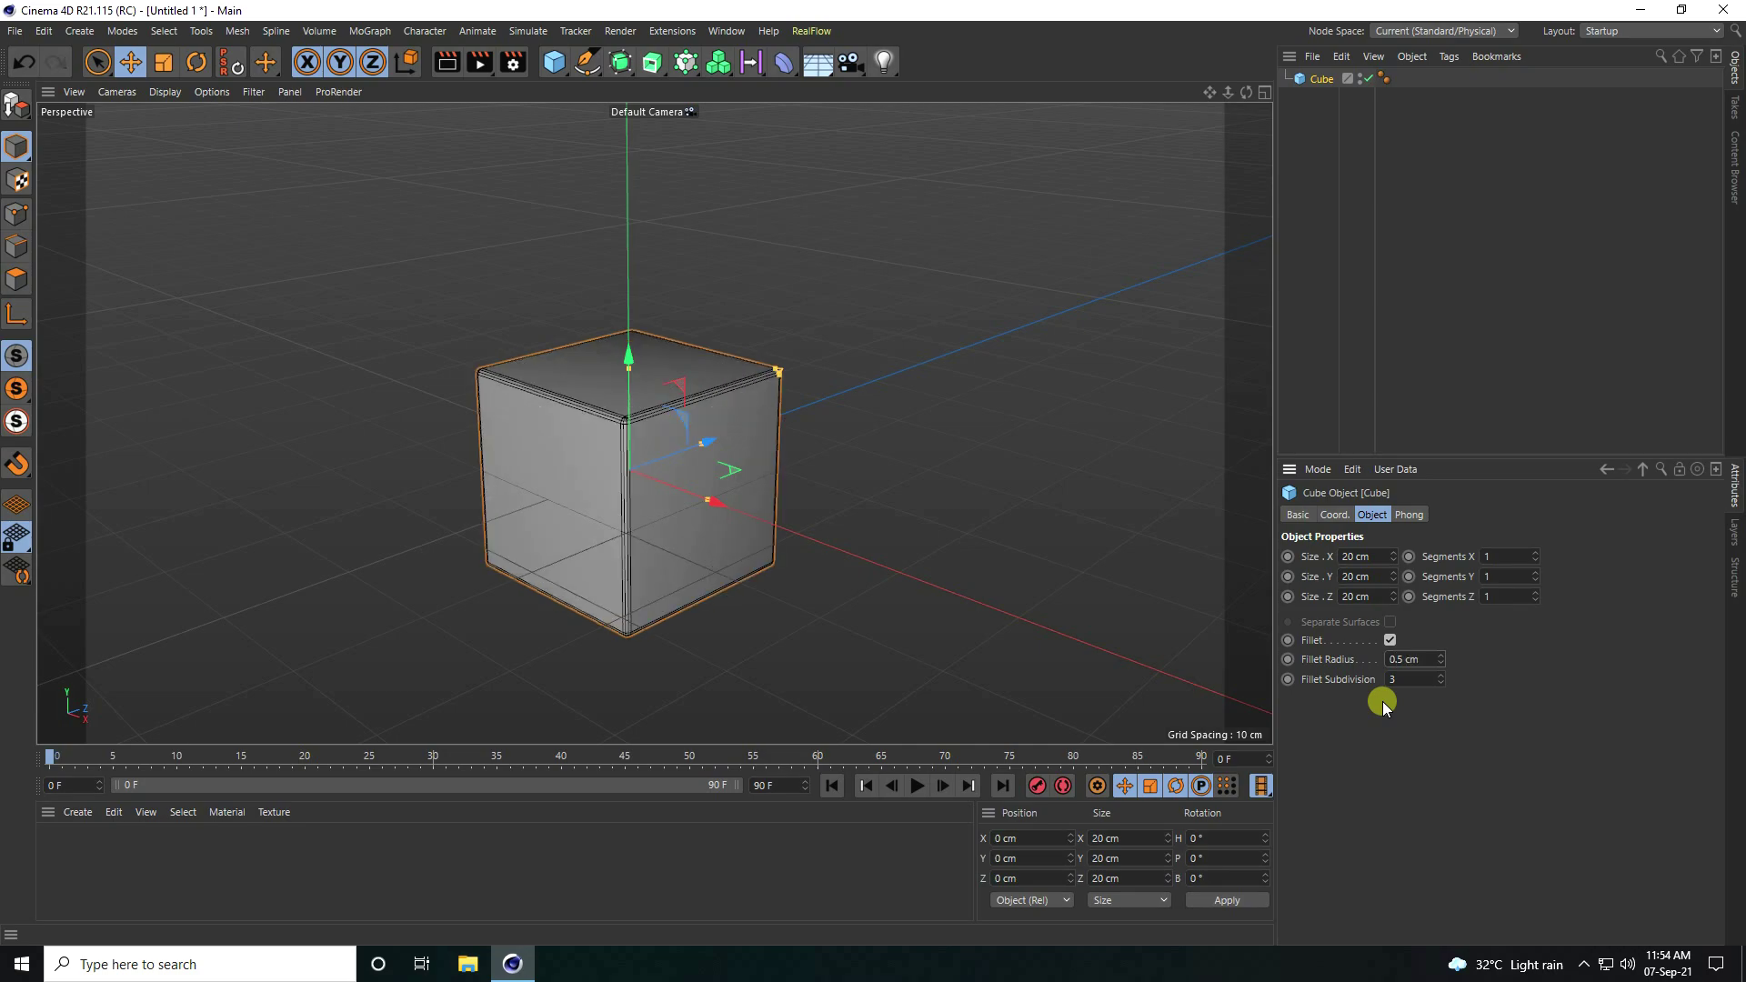
left_click(1441, 676)
left_click(1441, 675)
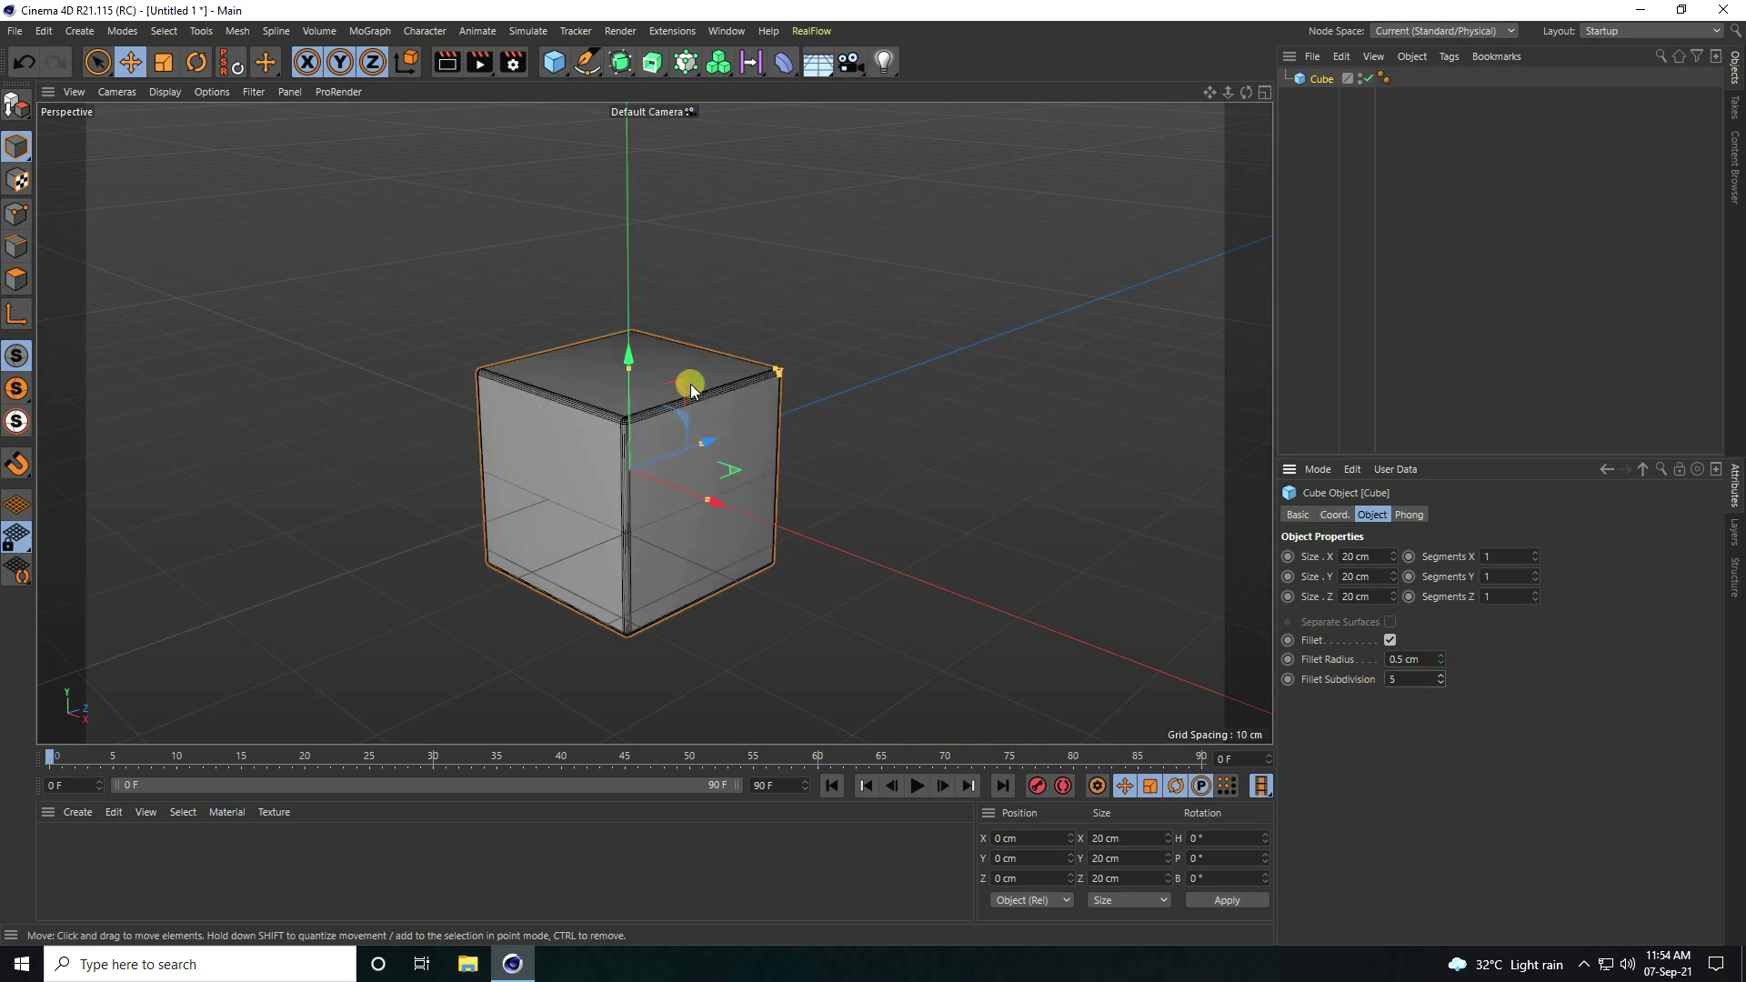
scroll(510, 457, "up", 3)
scroll(509, 457, "up", 1)
scroll(543, 449, "down", 5)
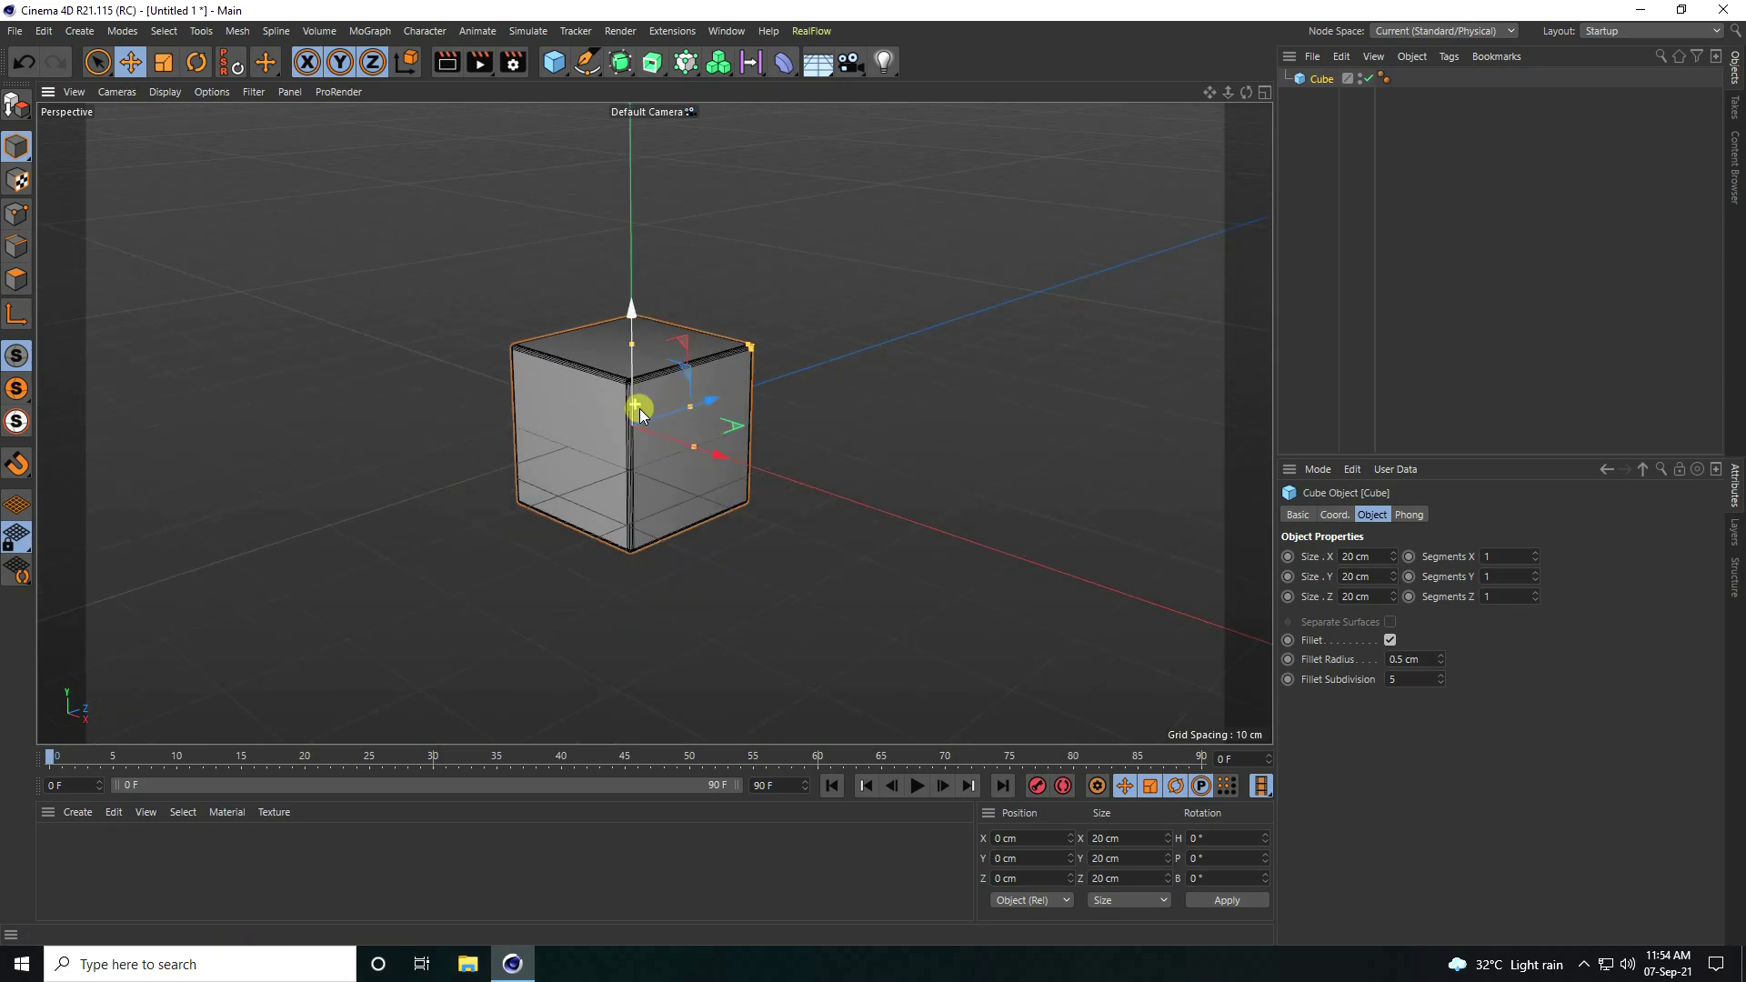
Step: Add a Cloner holding the cube and set its mode to Grid Array
left_click(367, 30)
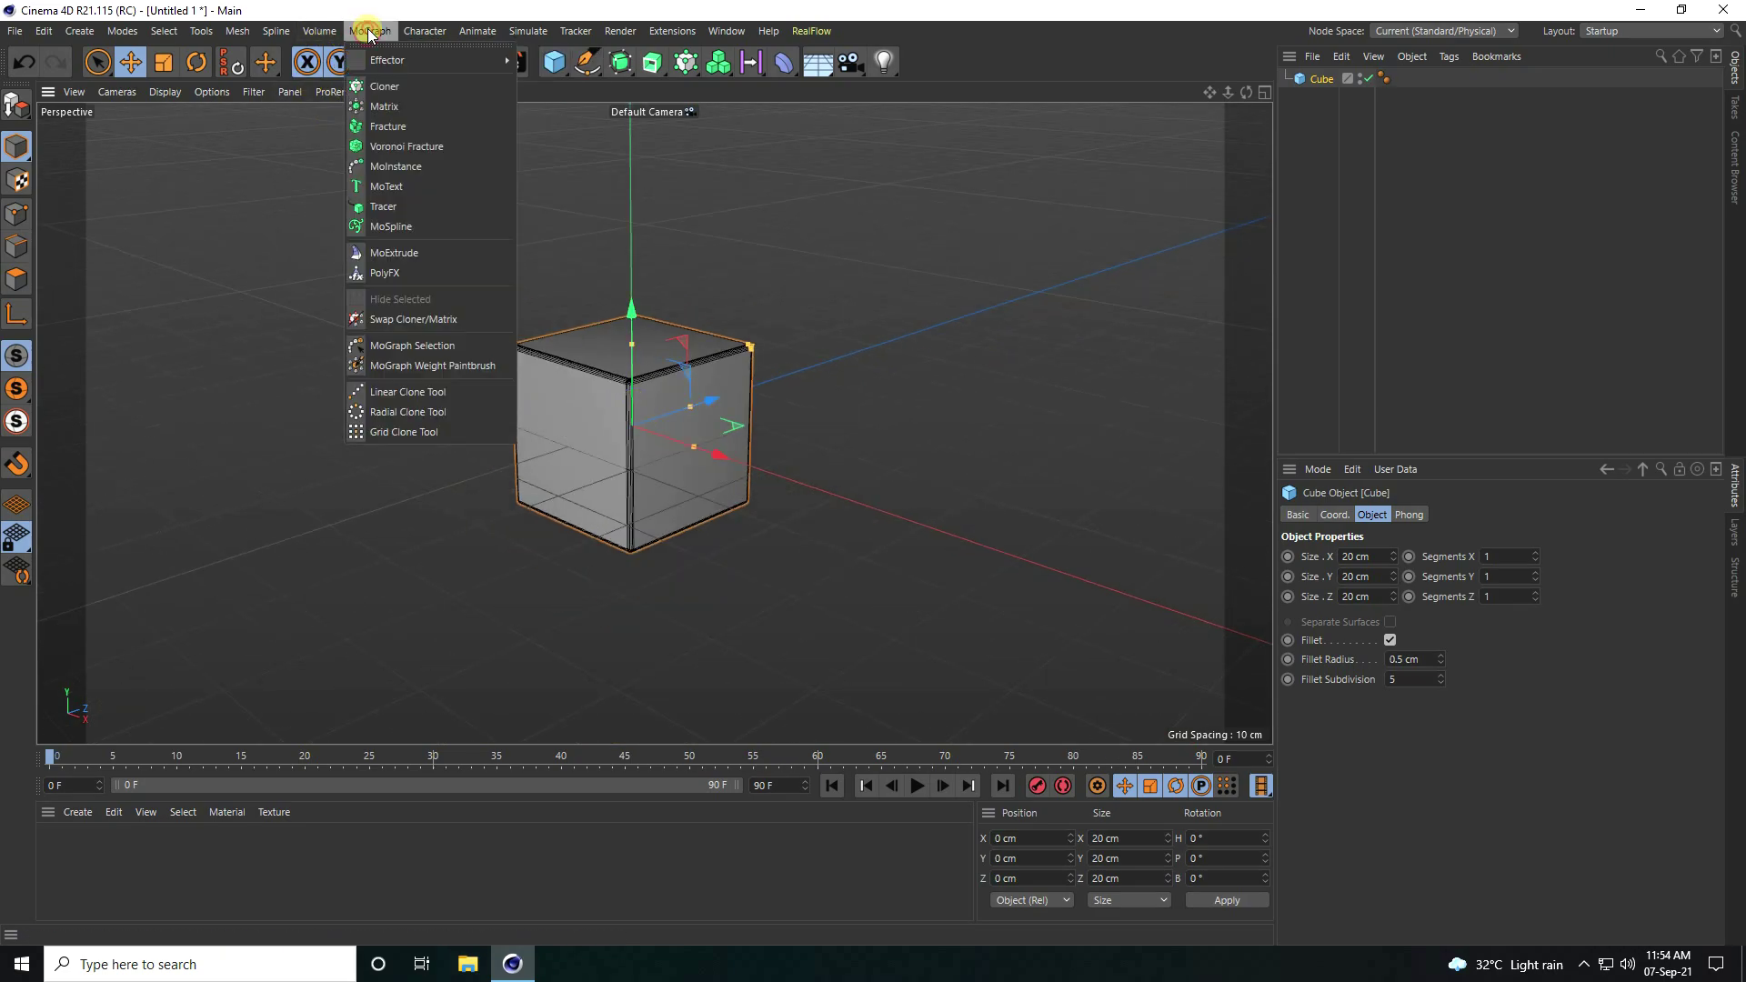
left_click(384, 85)
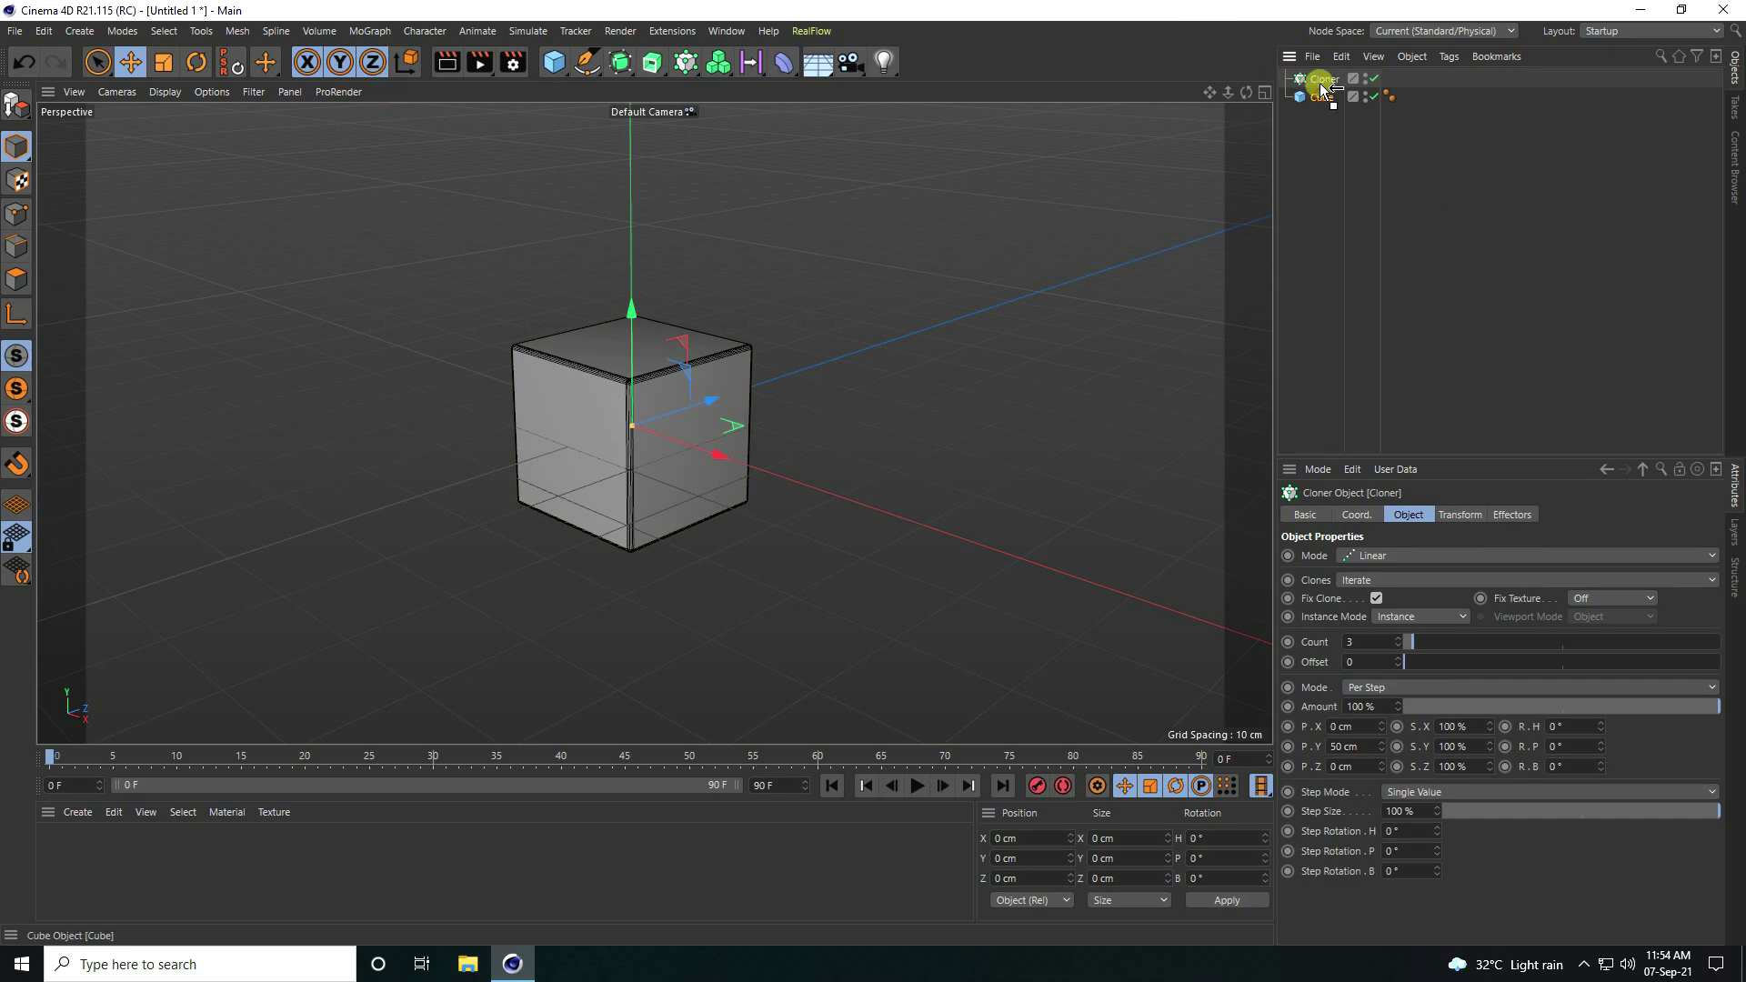
left_click_drag(1321, 85, 1319, 80)
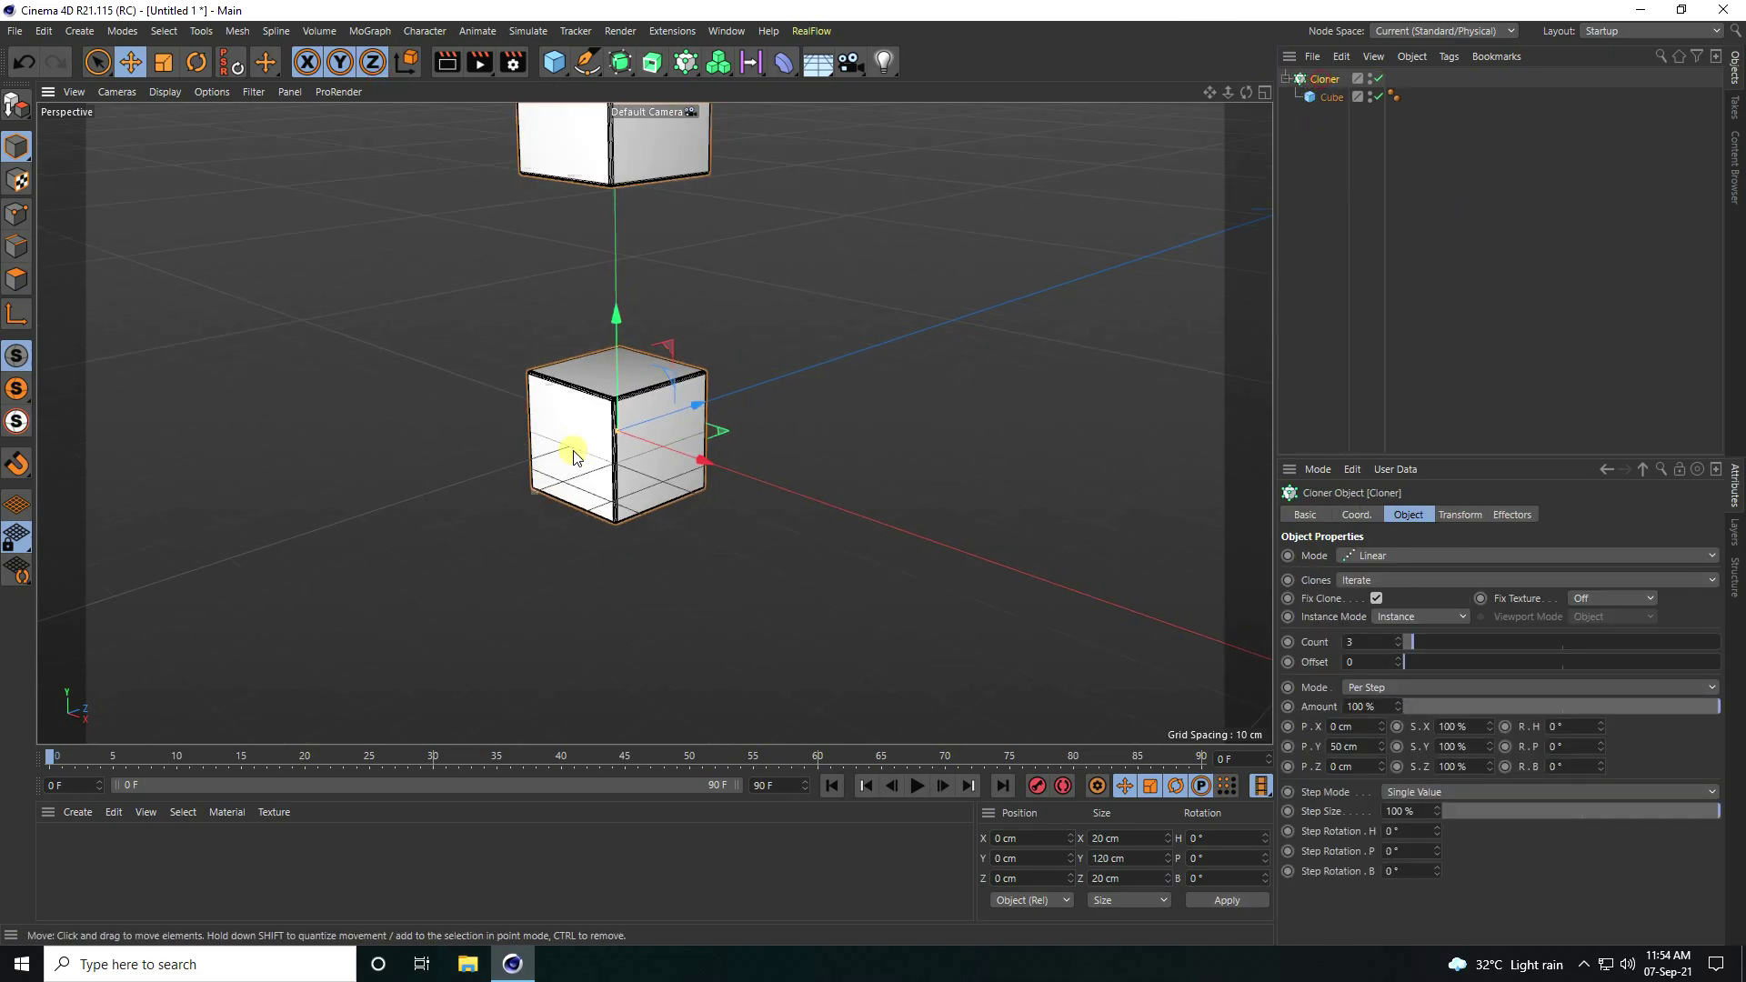
scroll(663, 592, "down", 5)
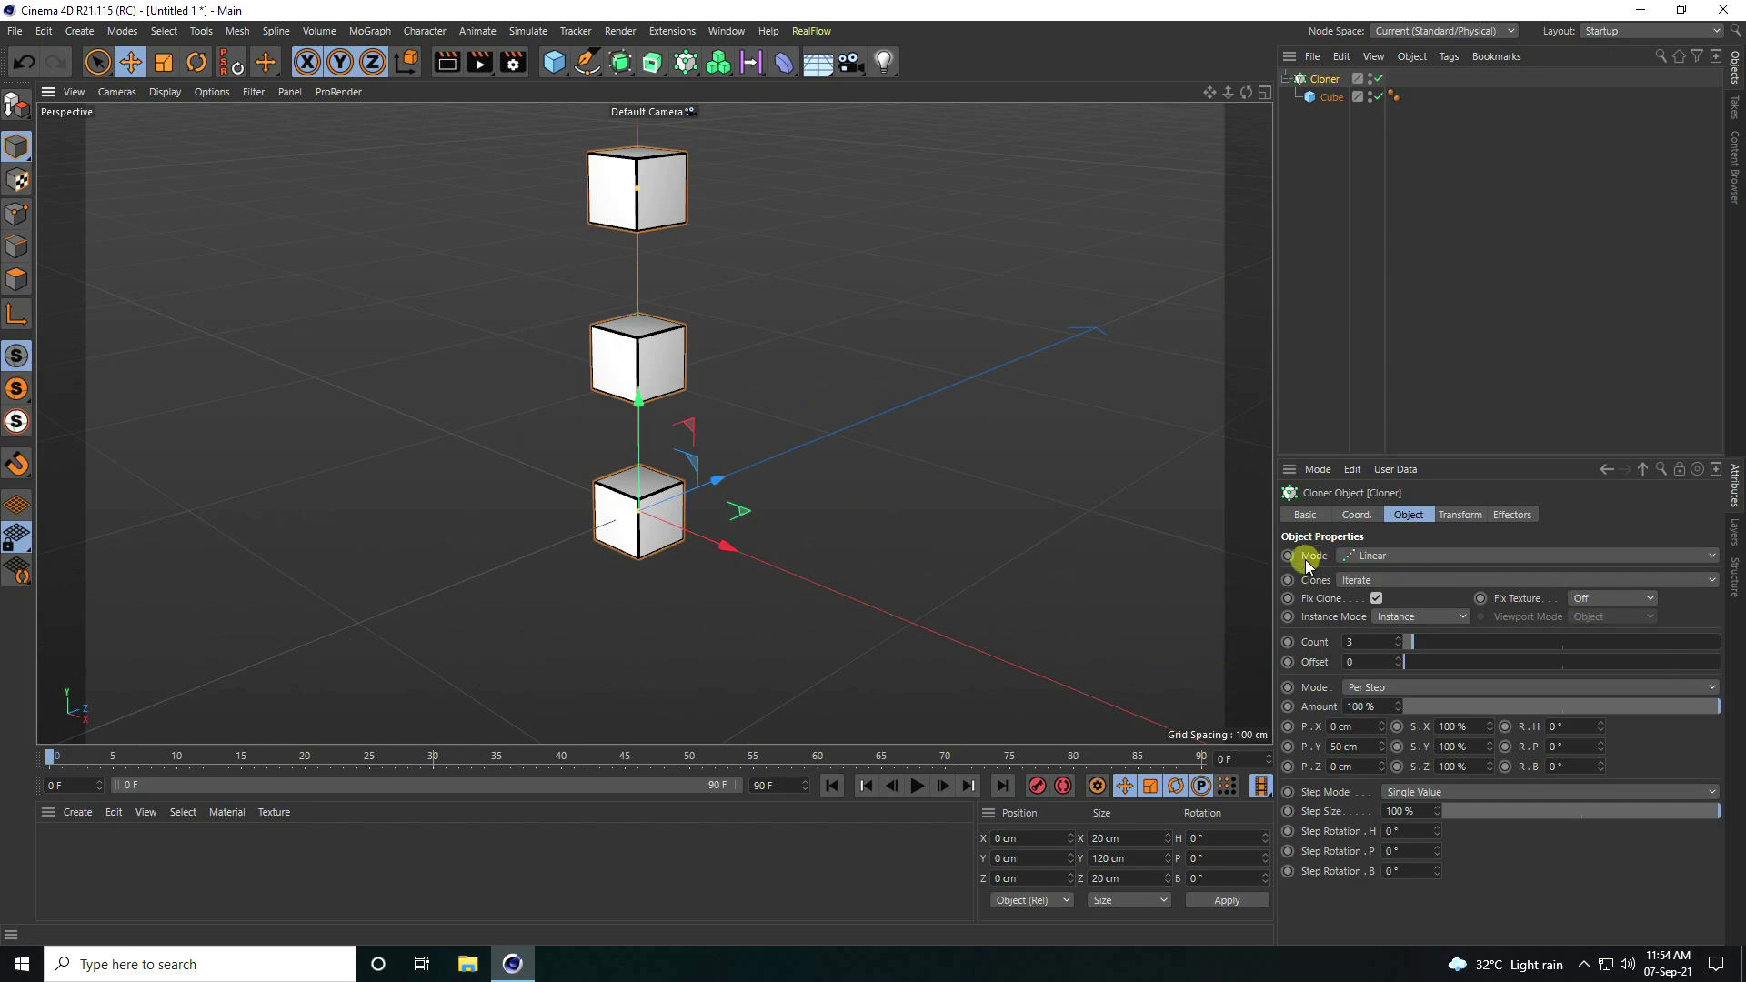
left_click(1380, 555)
left_click(1375, 635)
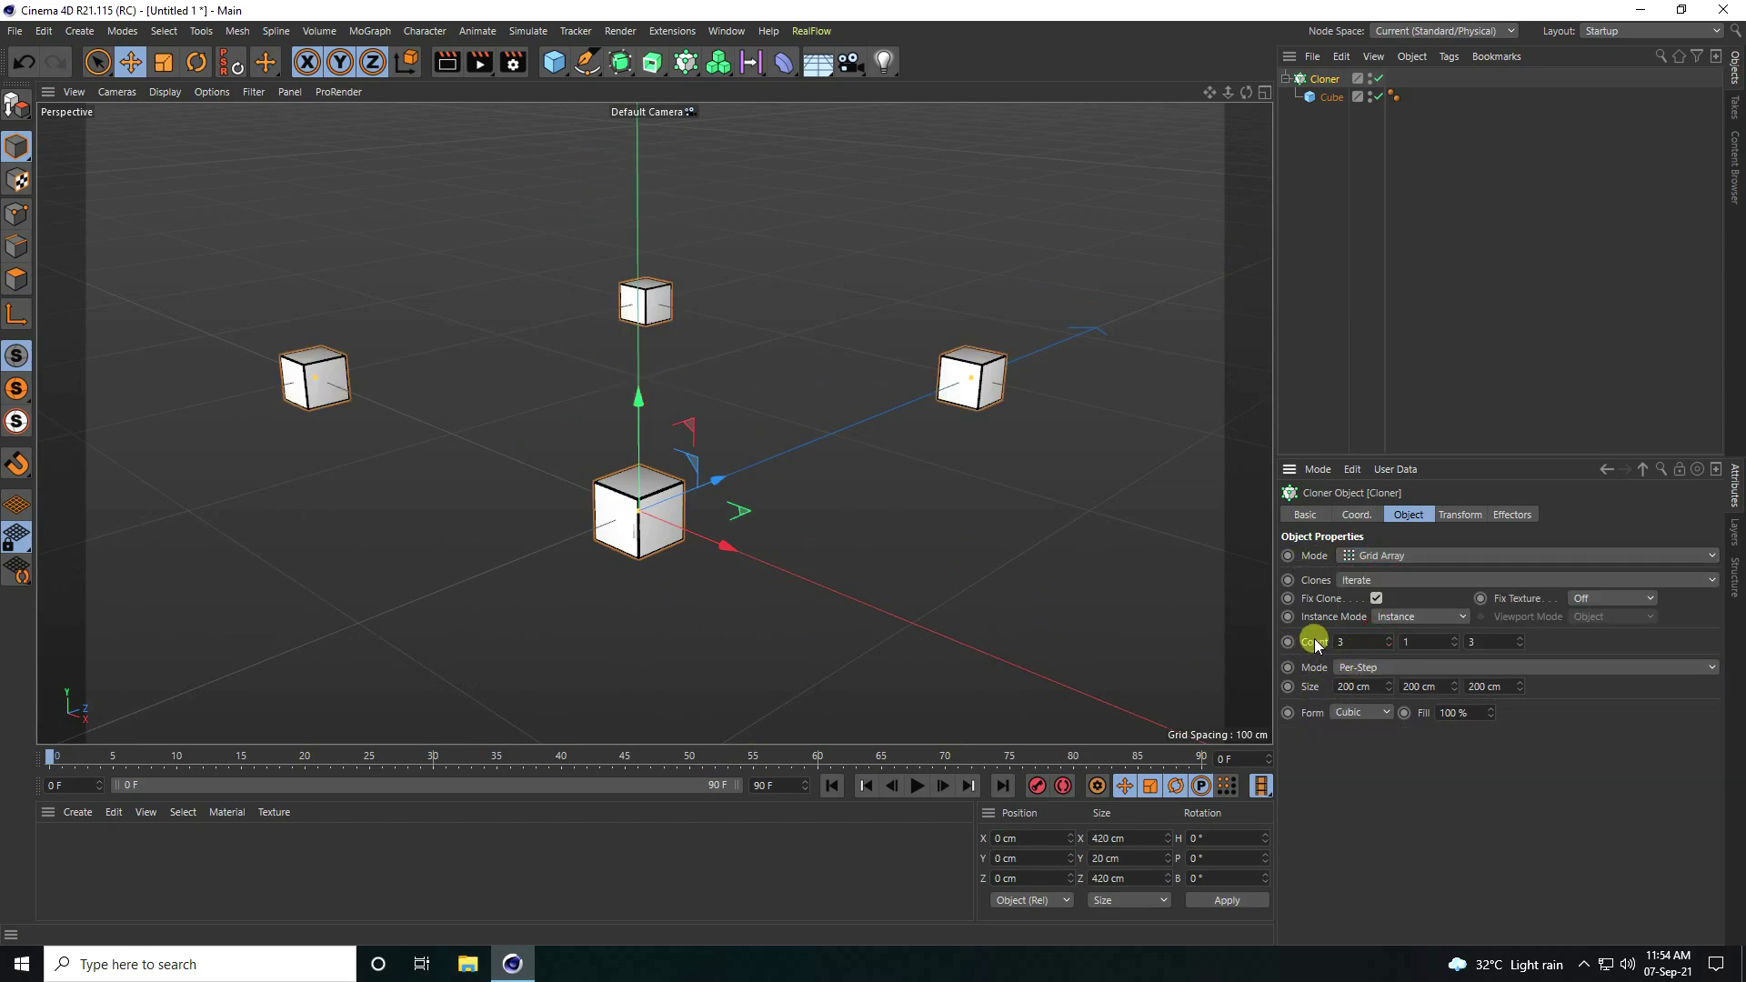
Step: Set the grid count to 2/2/3 with 80 cm X and 50 cm Y spacing
scroll(722, 555, "down", 2)
scroll(886, 559, "down", 2)
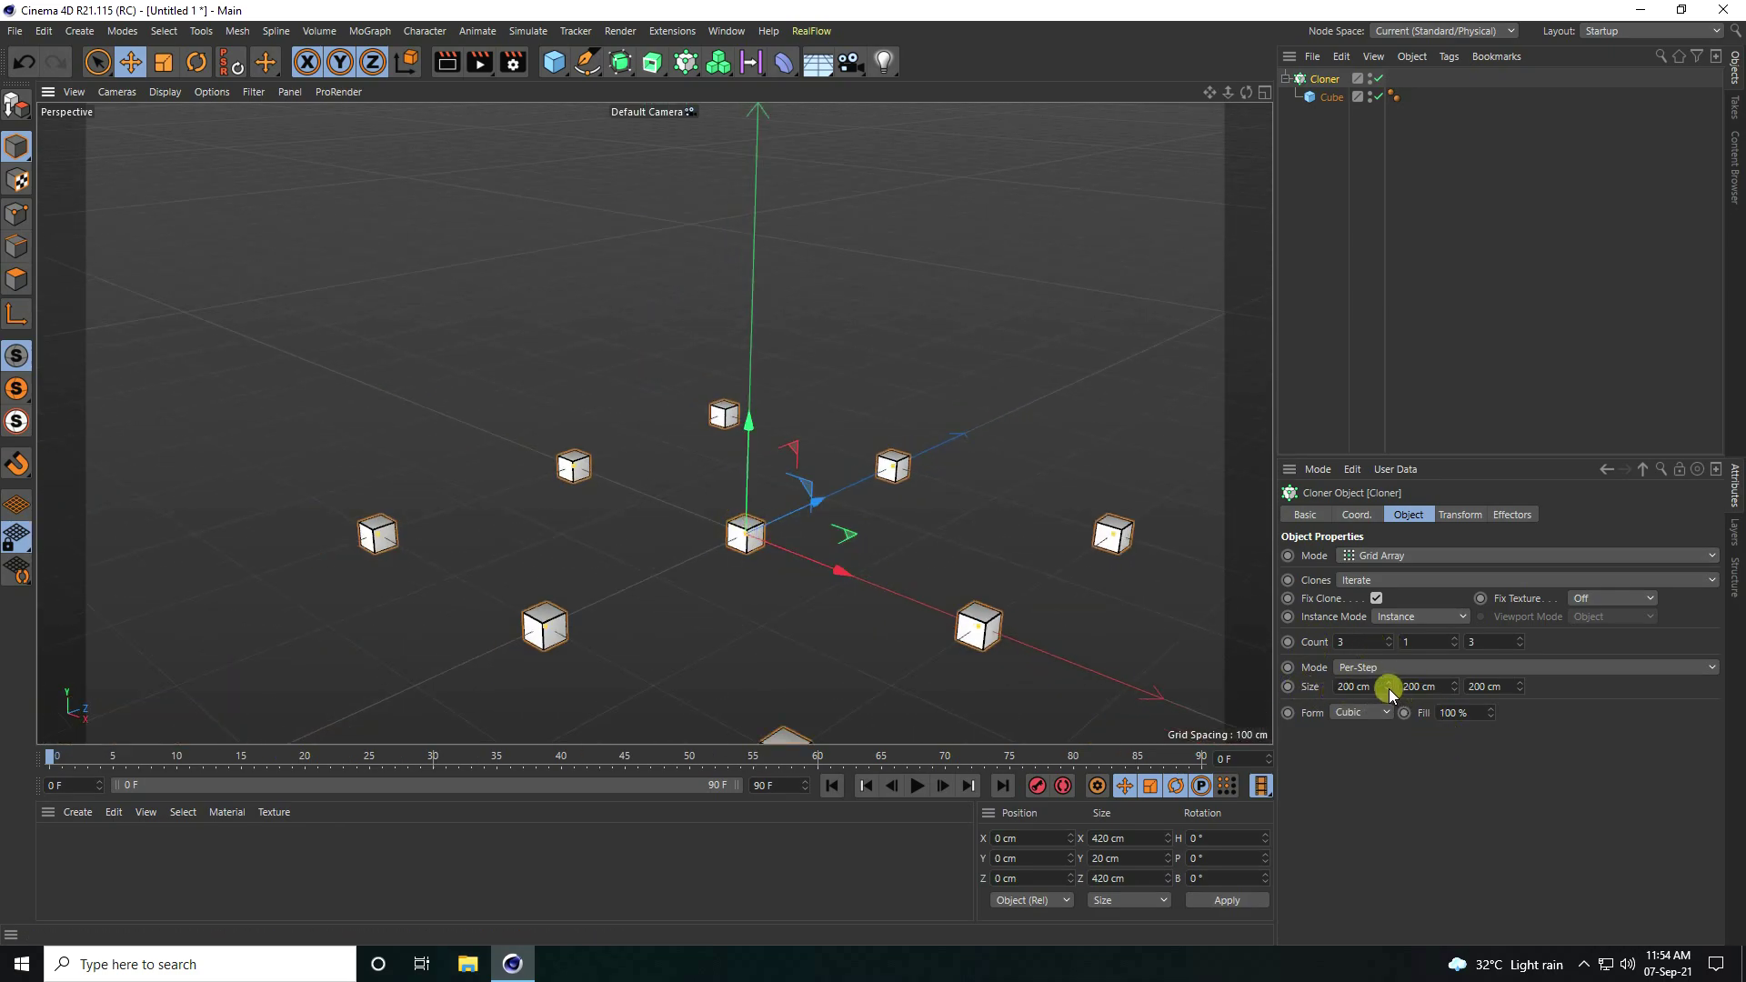
left_click_drag(1389, 689, 1388, 690)
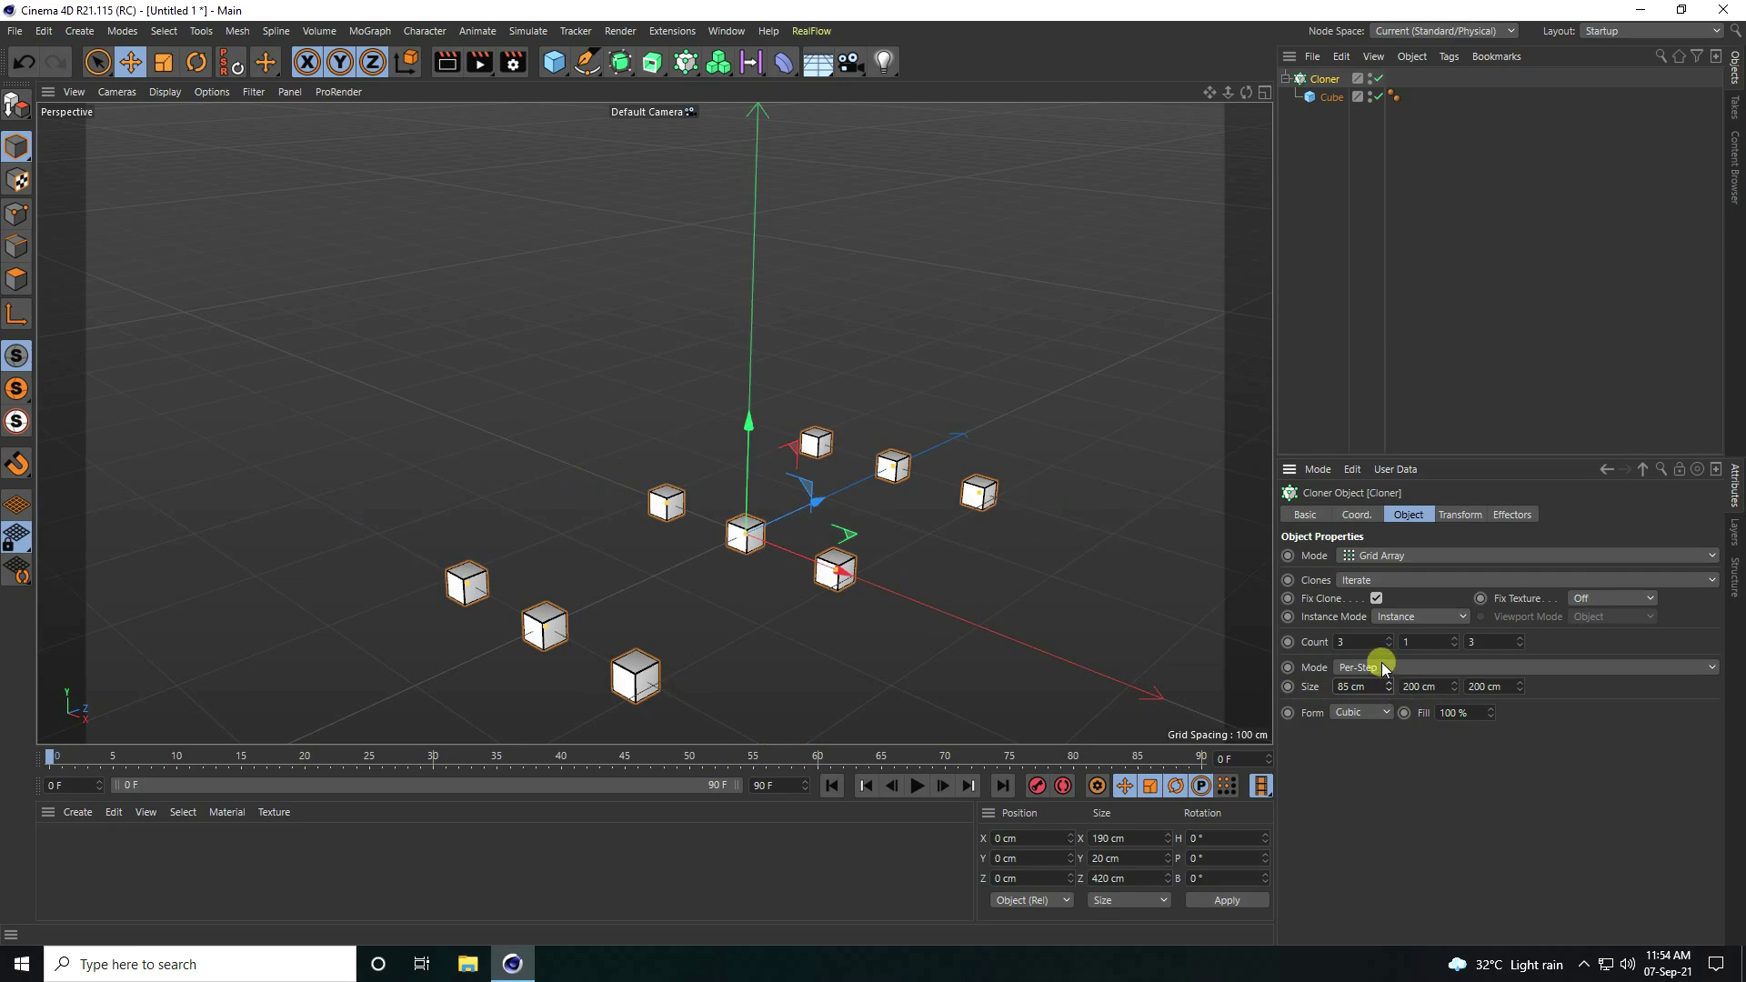
left_click(1388, 645)
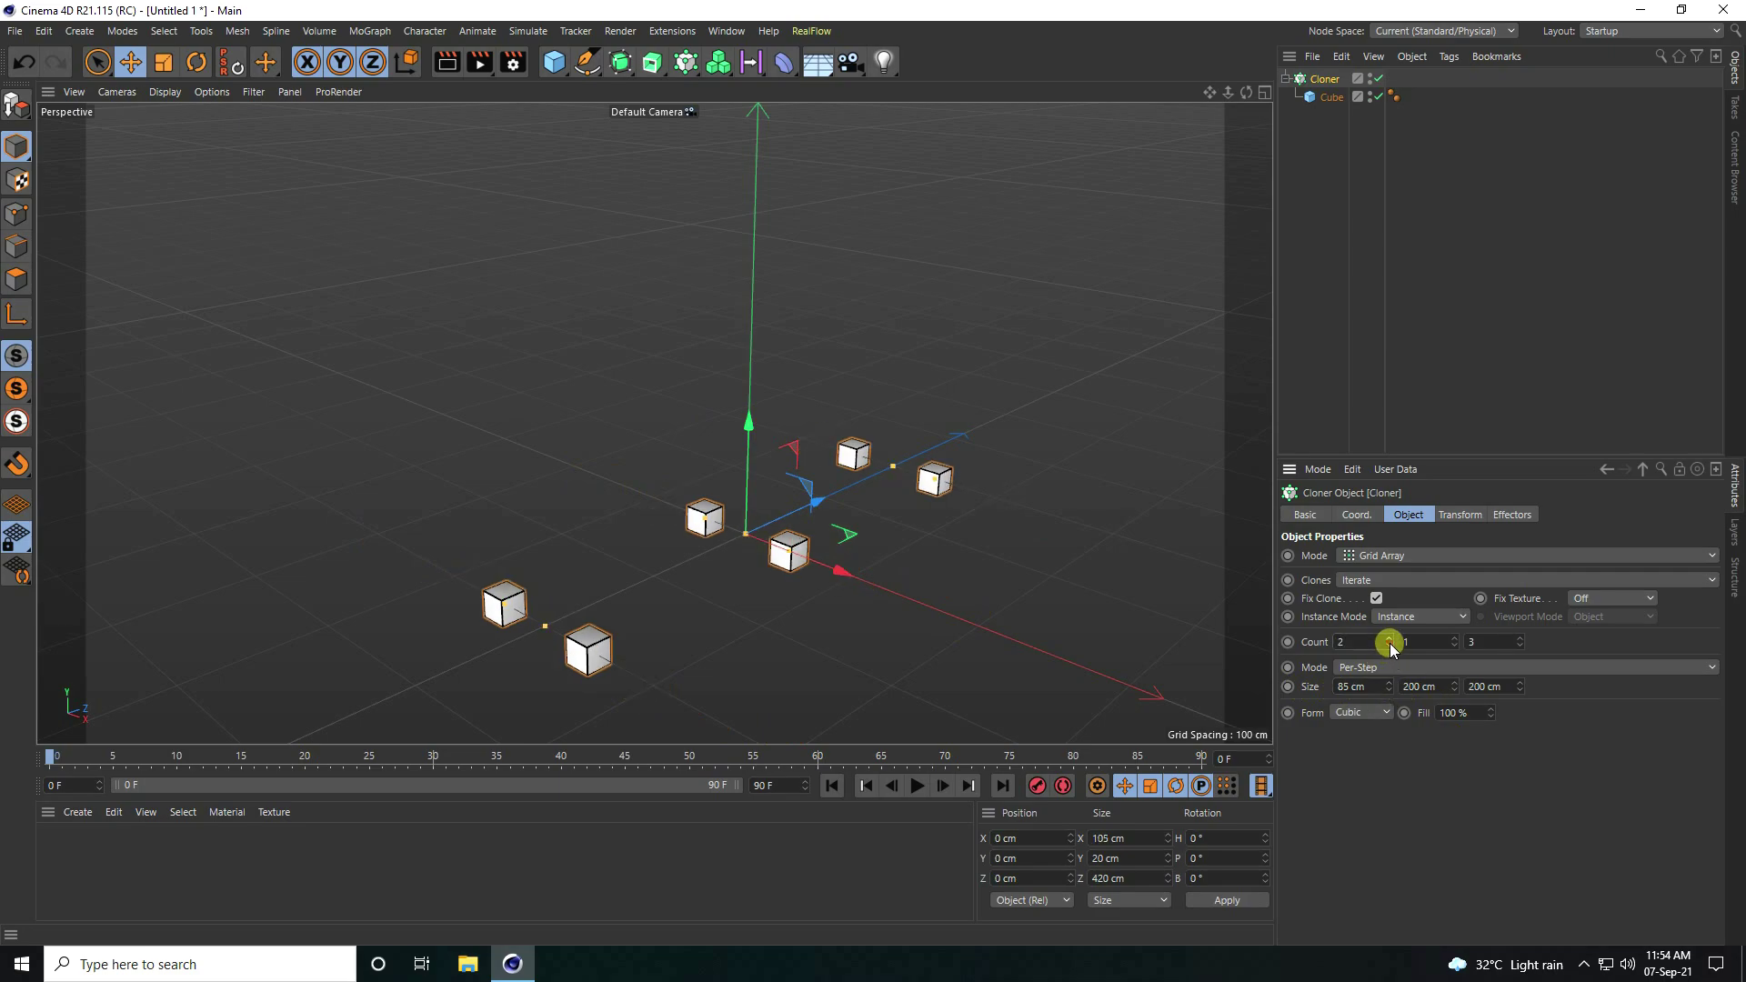
left_click(1455, 638)
scroll(571, 327, "down", 4)
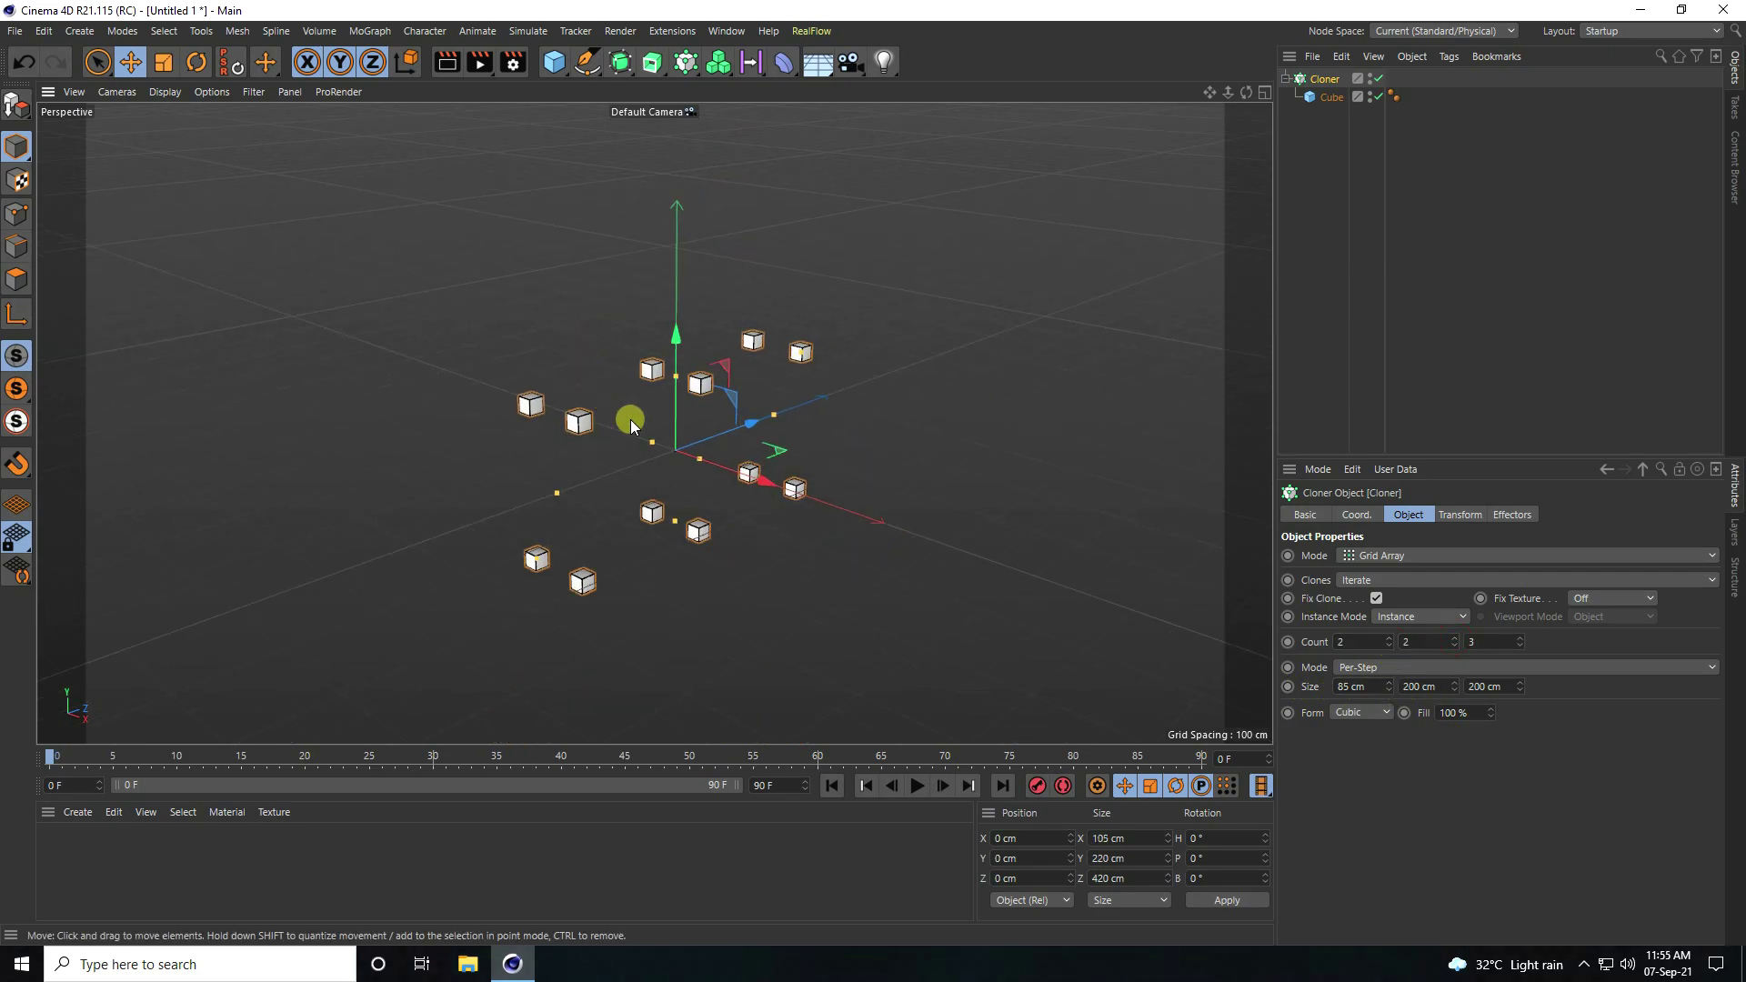
left_click_drag(1390, 689, 1455, 689)
Step: Tighten the grid's Z spacing to 20 cm so the cubes form close rows
scroll(669, 514, "up", 3)
middle_click(674, 491)
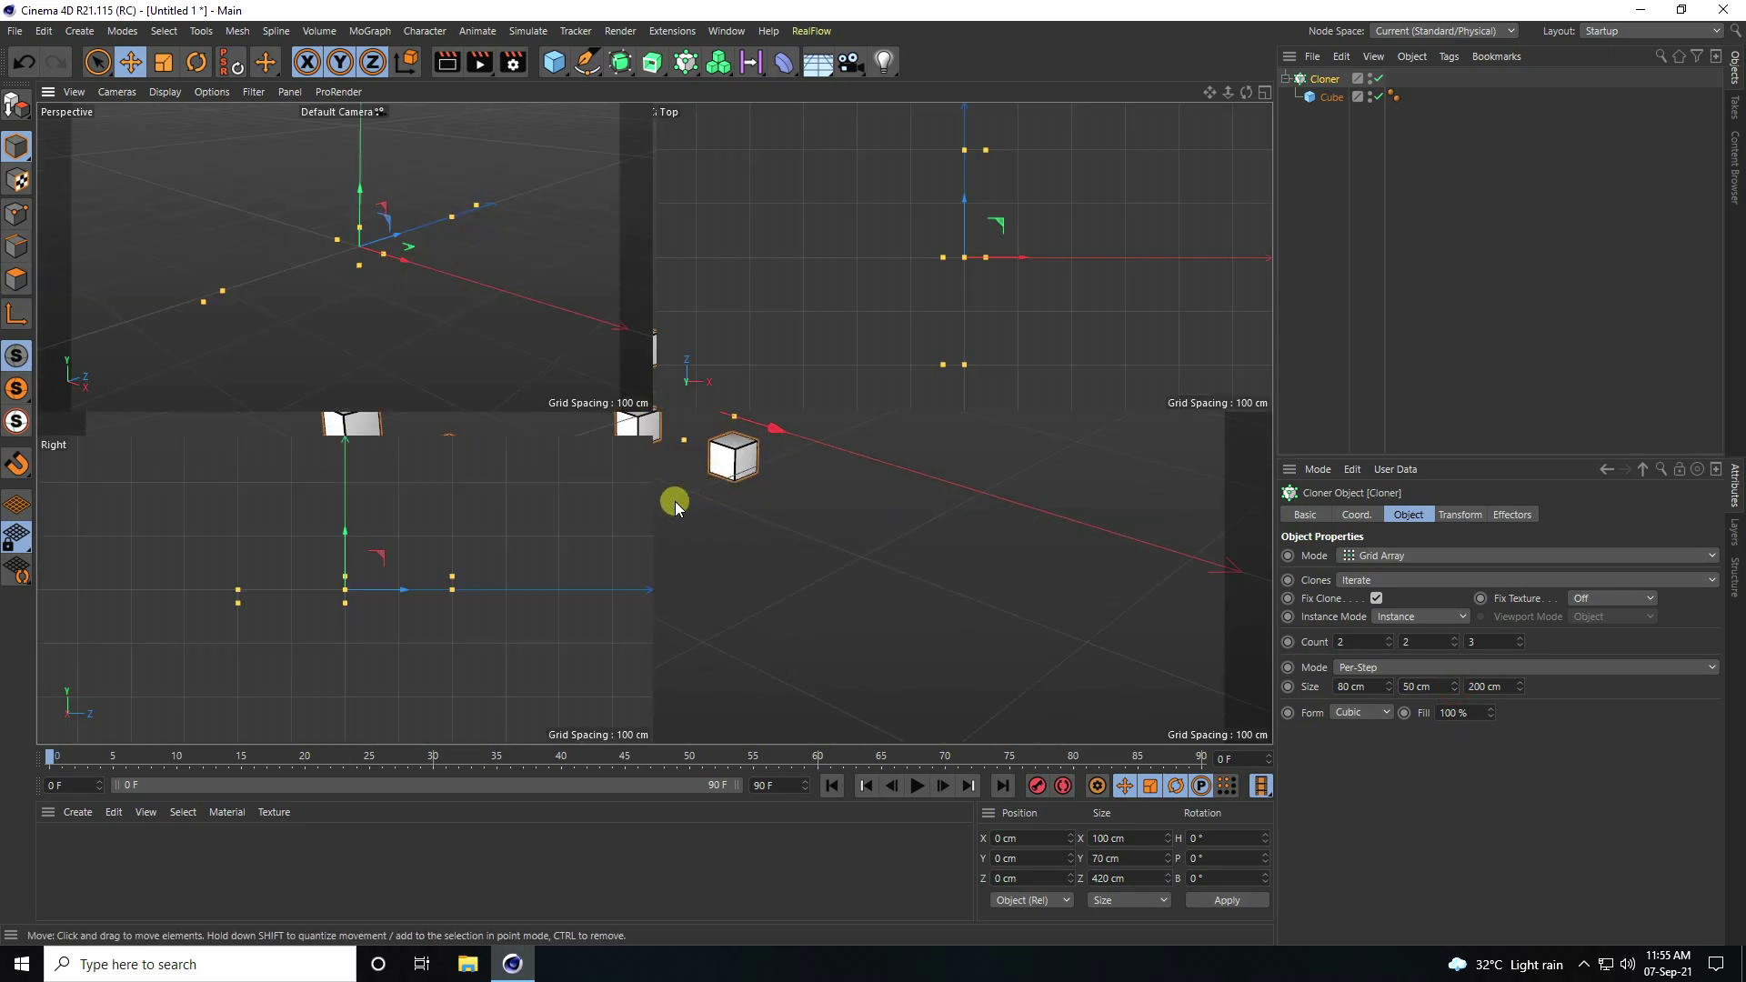
middle_click(439, 285)
mouse_move(831, 397)
left_mouse_down("alt")
mouse_move(800, 436)
mouse_move(744, 453)
mouse_move(798, 453)
left_mouse_up("alt")
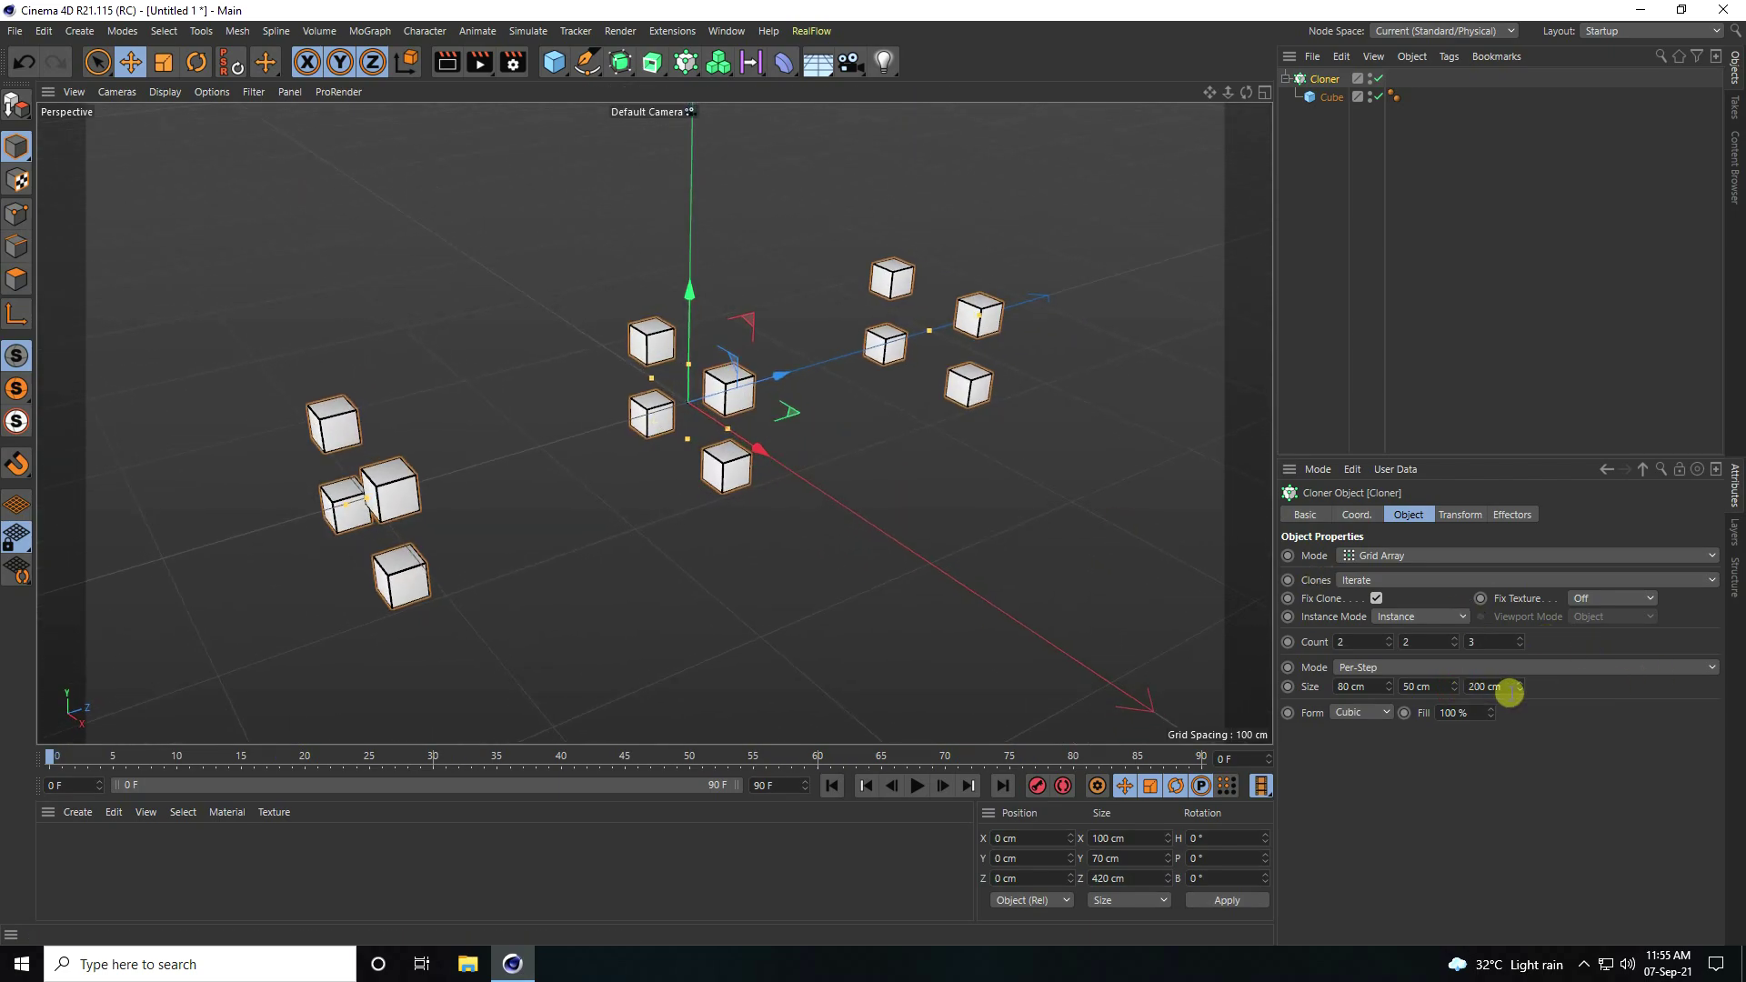
left_click_drag(1516, 688, 1516, 690)
scroll(752, 351, "up", 5)
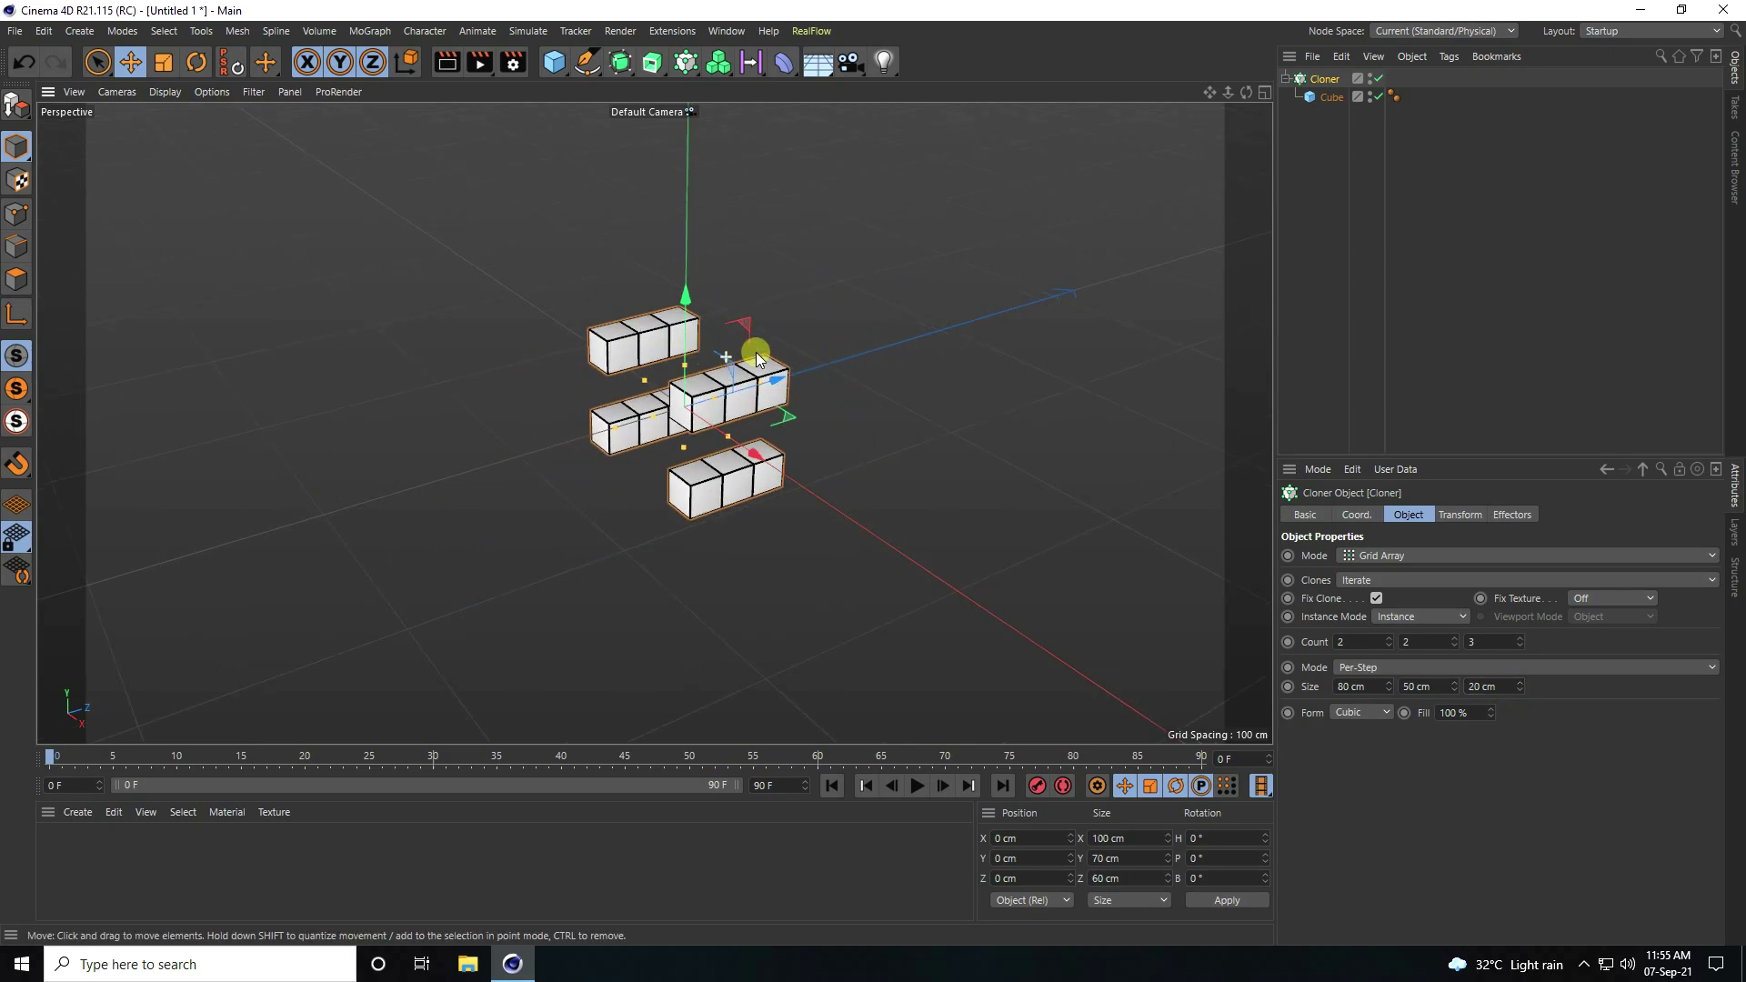
scroll(810, 410, "up", 8)
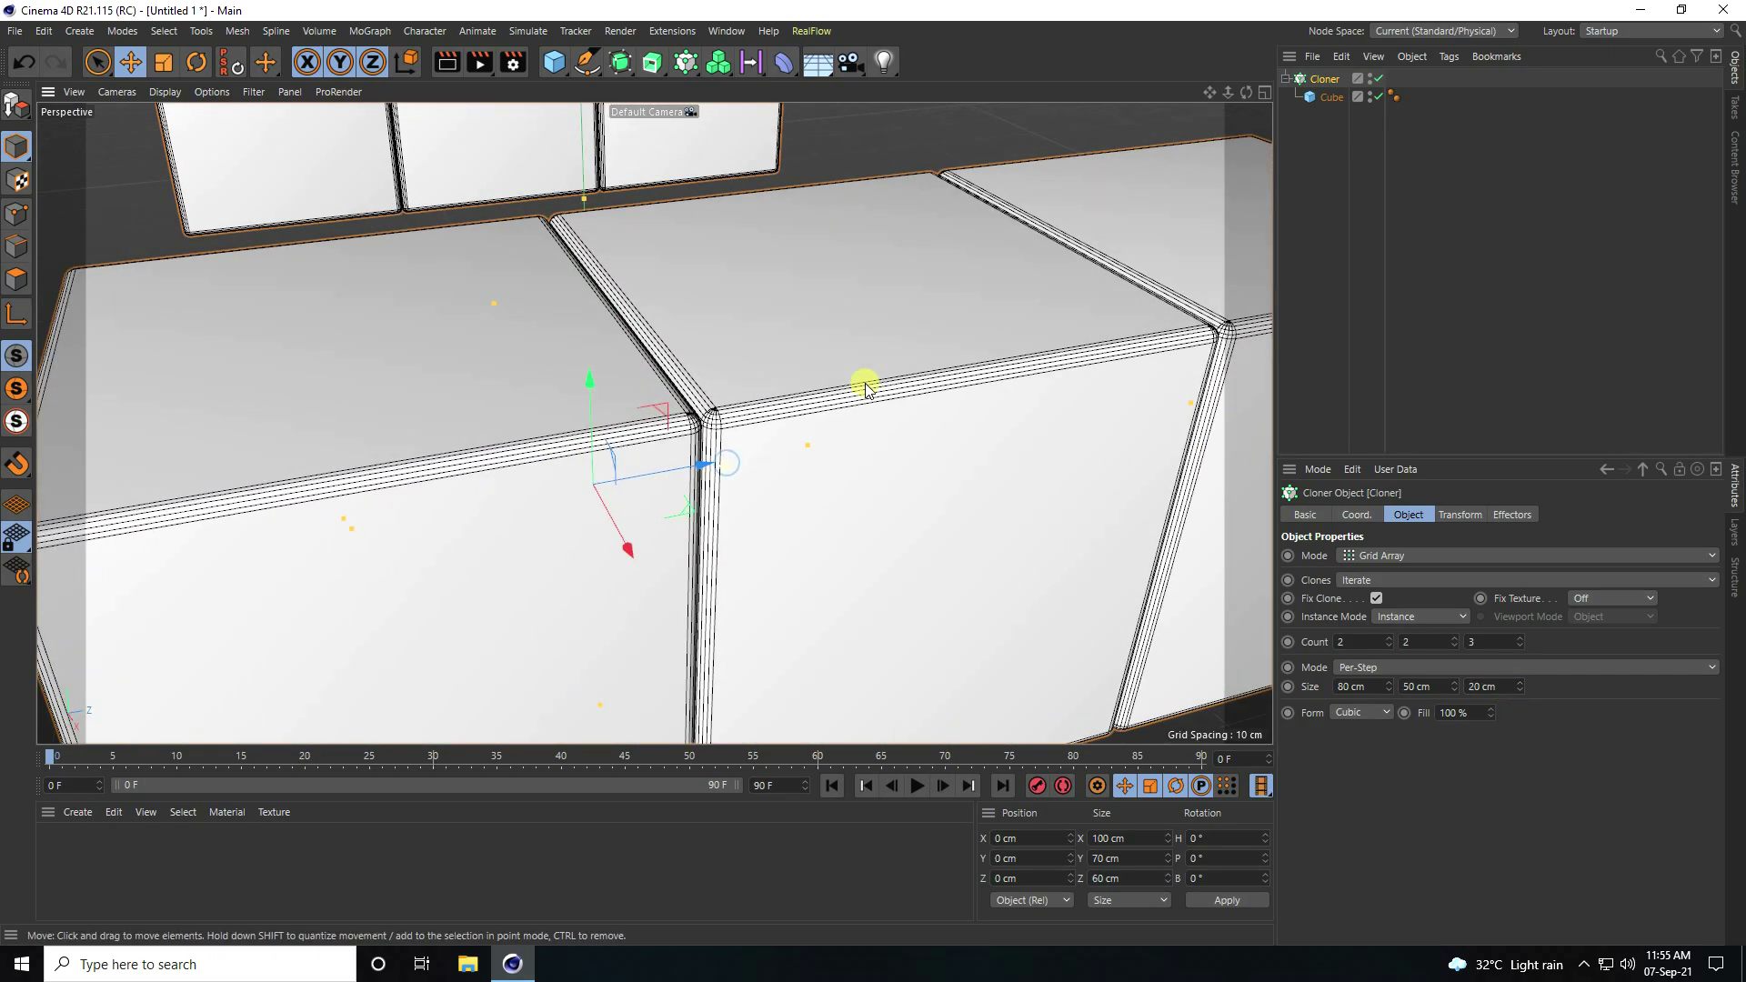
scroll(700, 418, "down", 10)
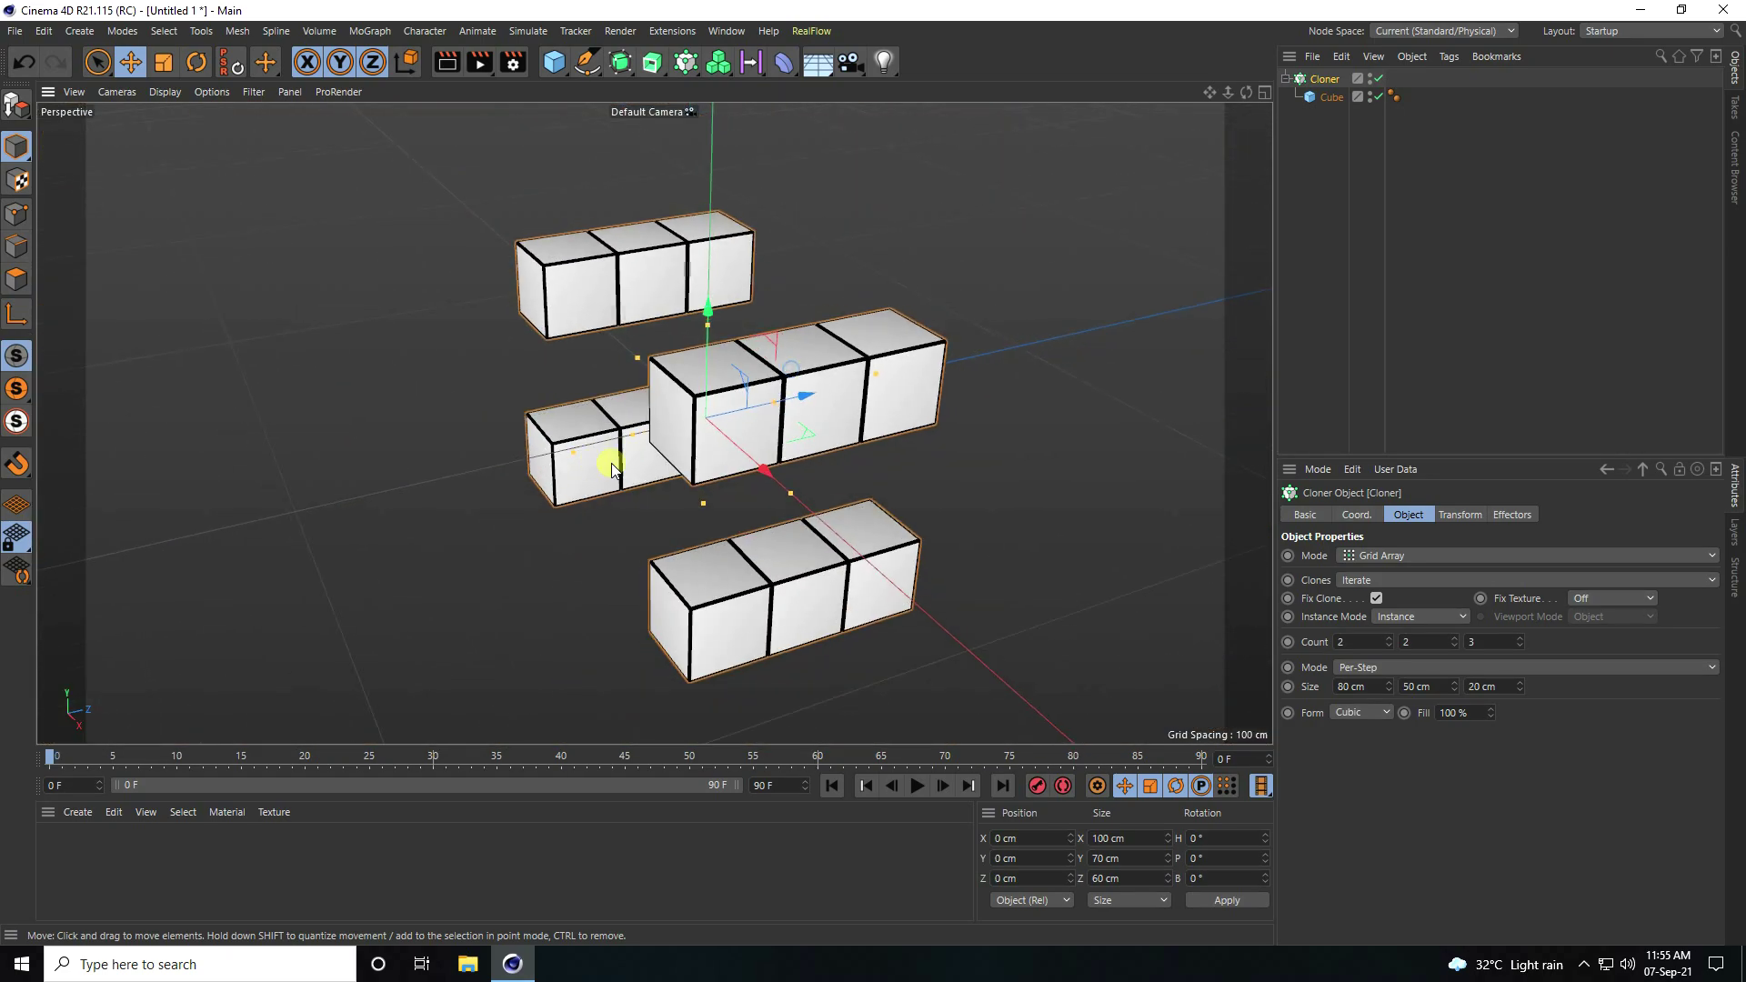
left_click_drag(1529, 646, 1524, 641)
scroll(642, 285, "down", 5)
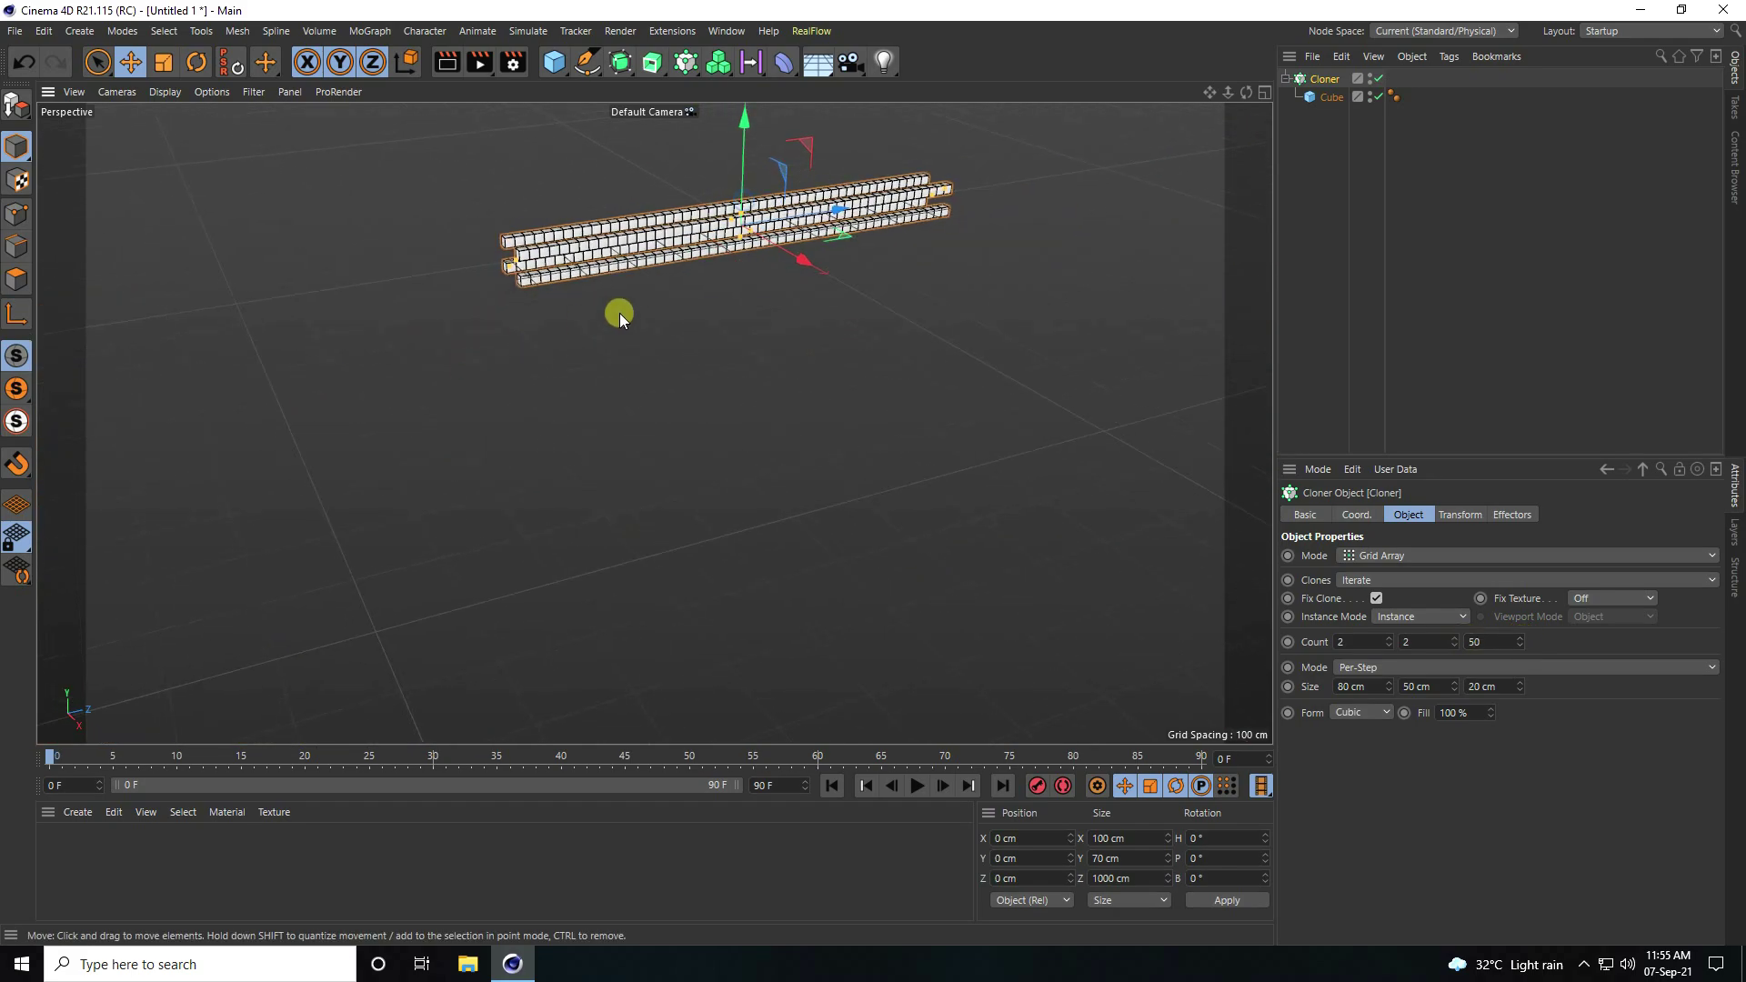
scroll(730, 164, "up", 5)
mouse_move(873, 303)
left_mouse_down("alt")
mouse_move(694, 324)
mouse_move(875, 323)
mouse_move(990, 288)
mouse_move(857, 328)
mouse_move(749, 320)
left_mouse_up("alt")
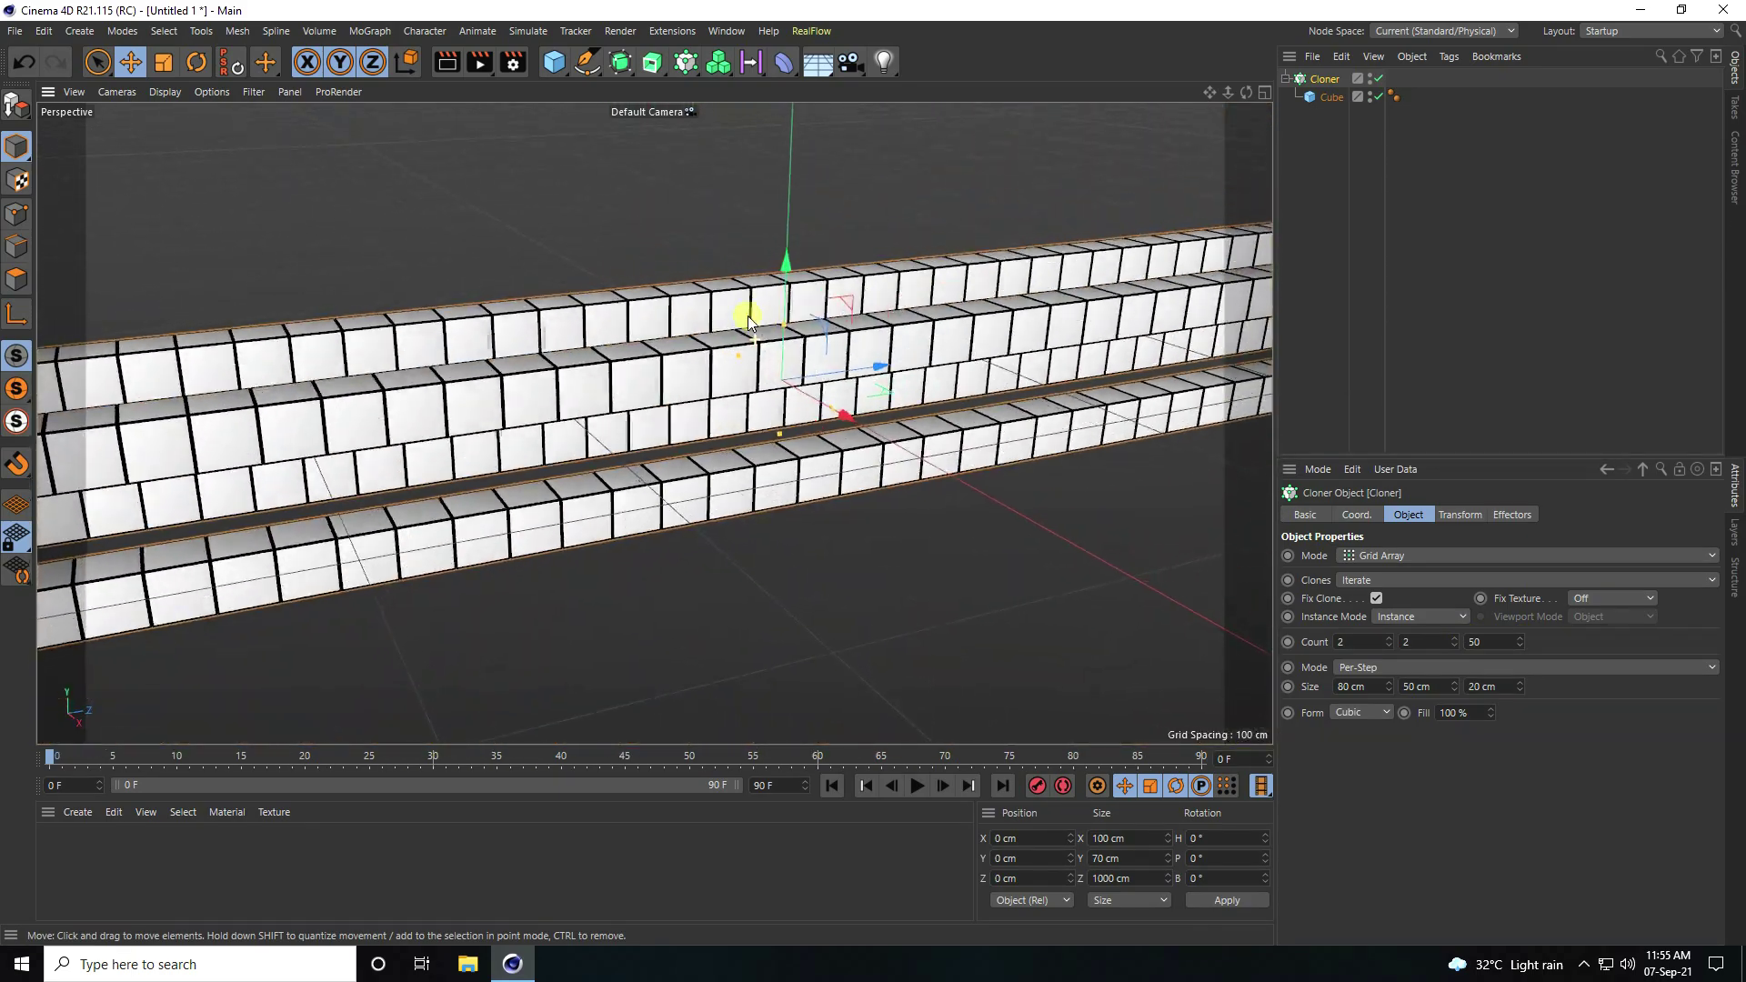
scroll(752, 325, "down", 10)
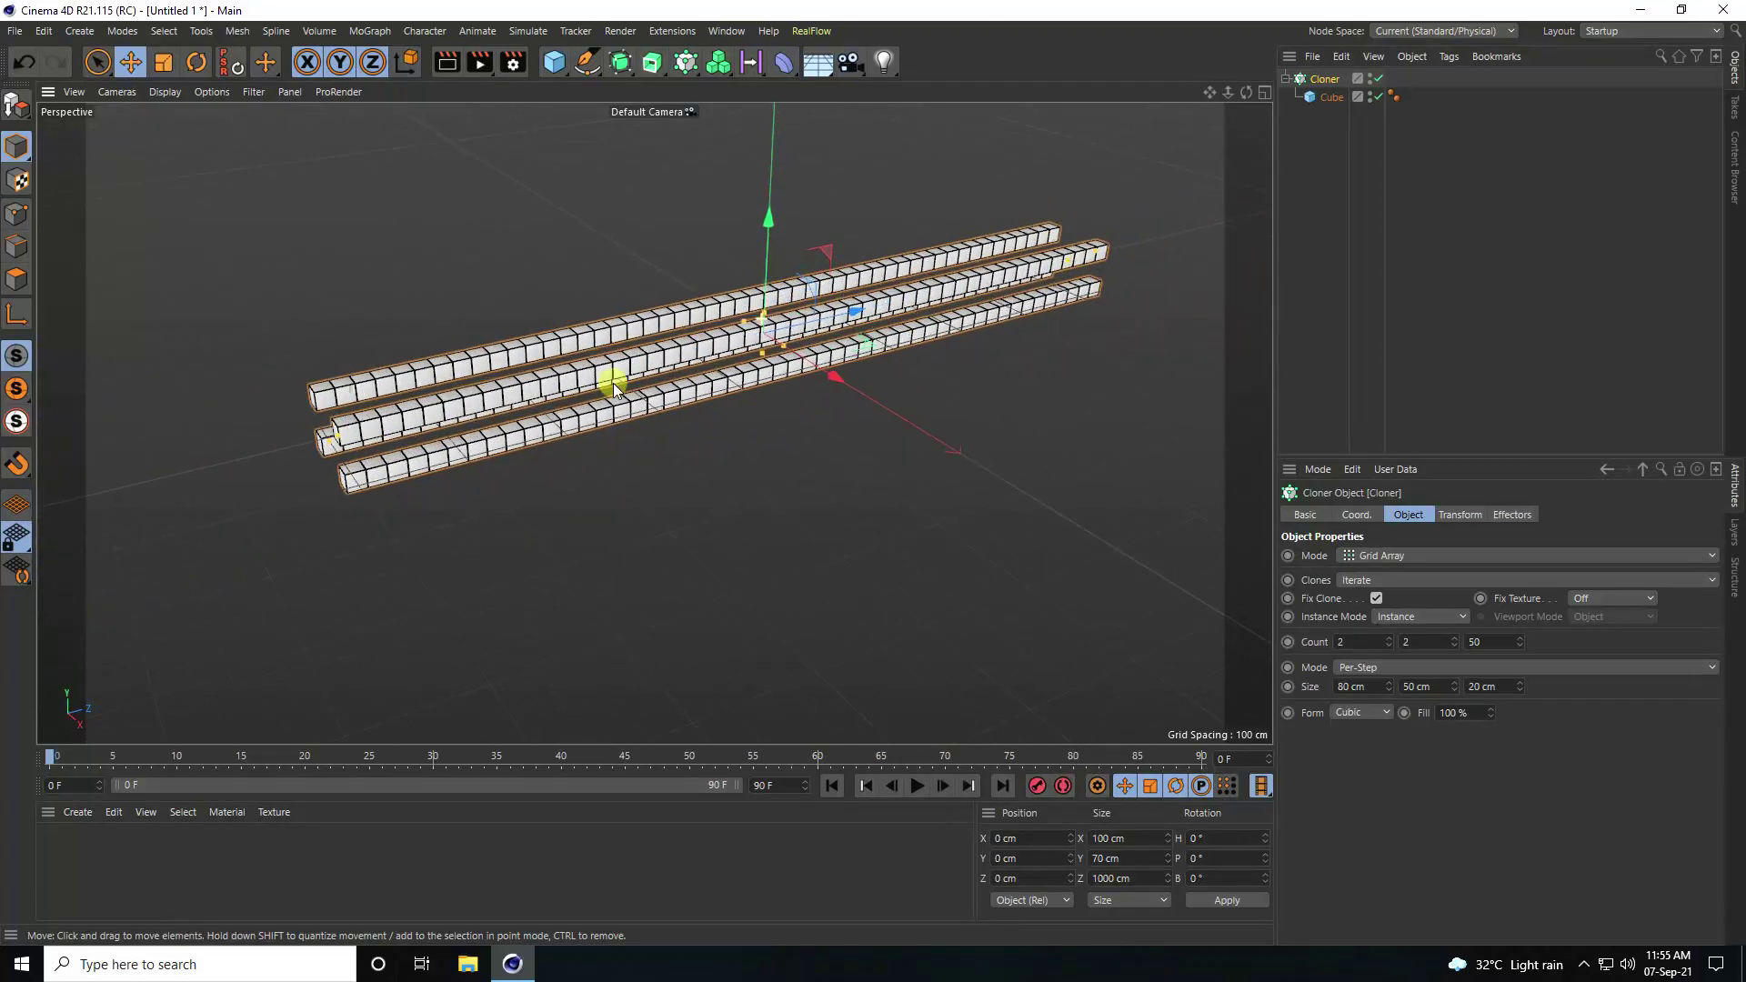
scroll(722, 321, "up", 5)
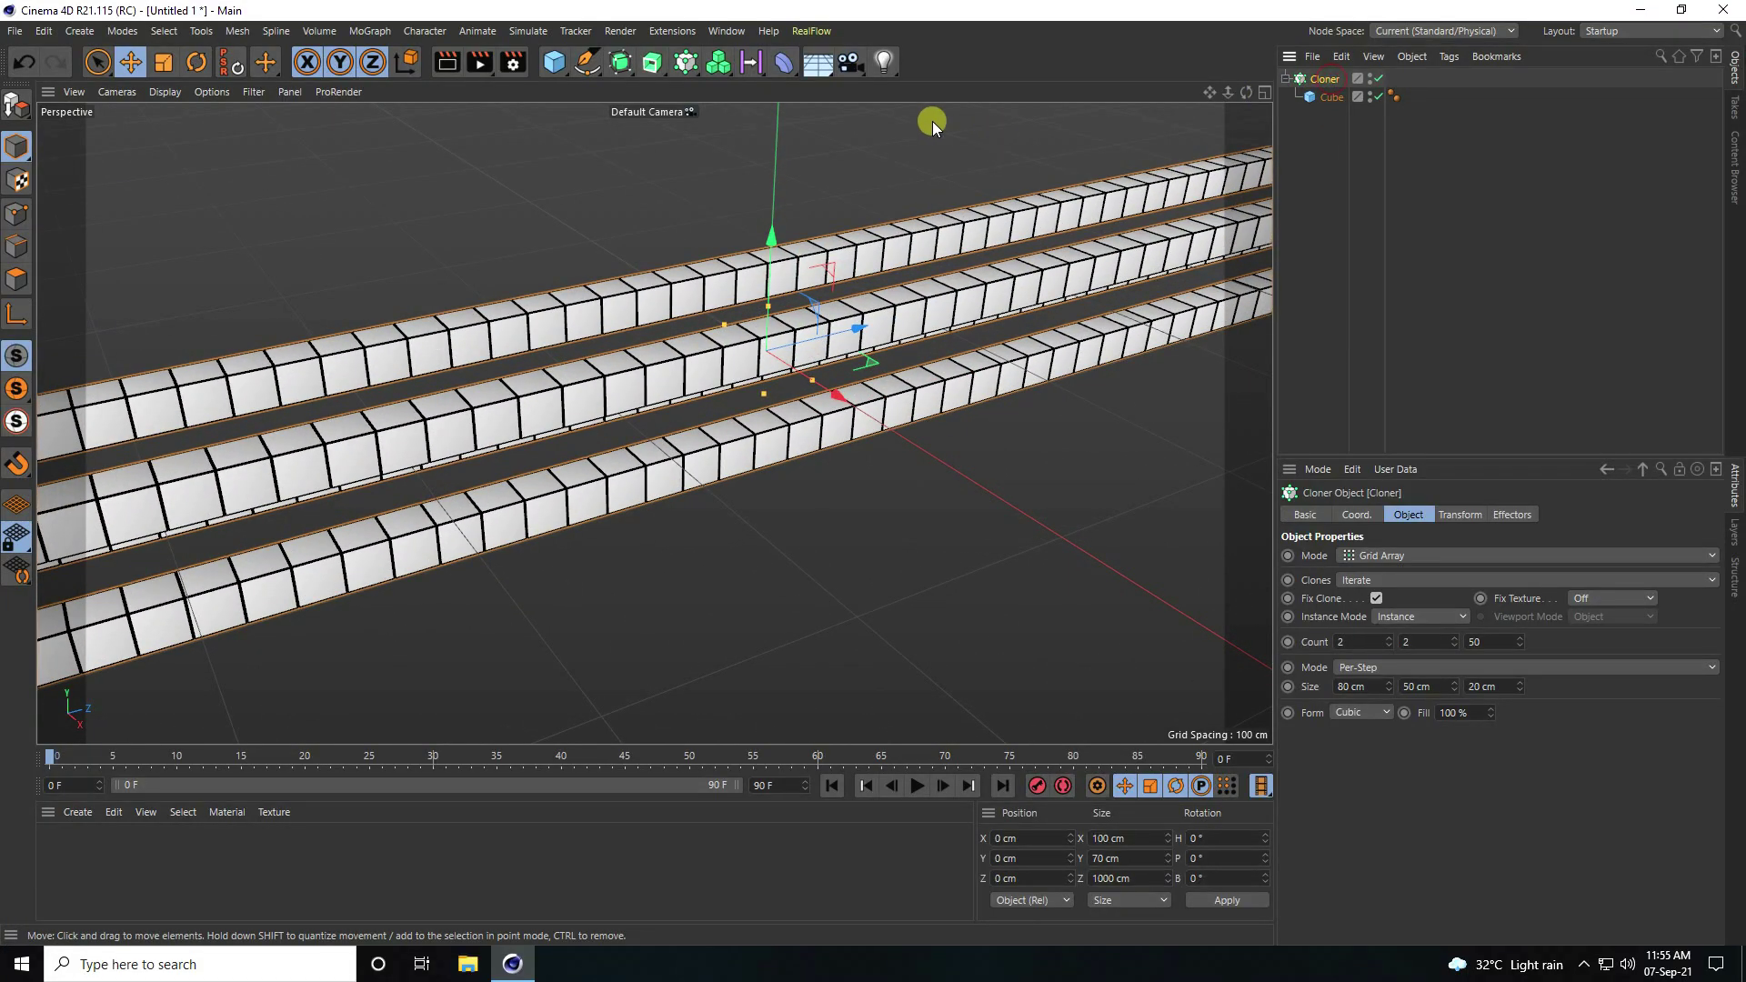
Step: Add a Plain effector to the cloner
left_click(369, 33)
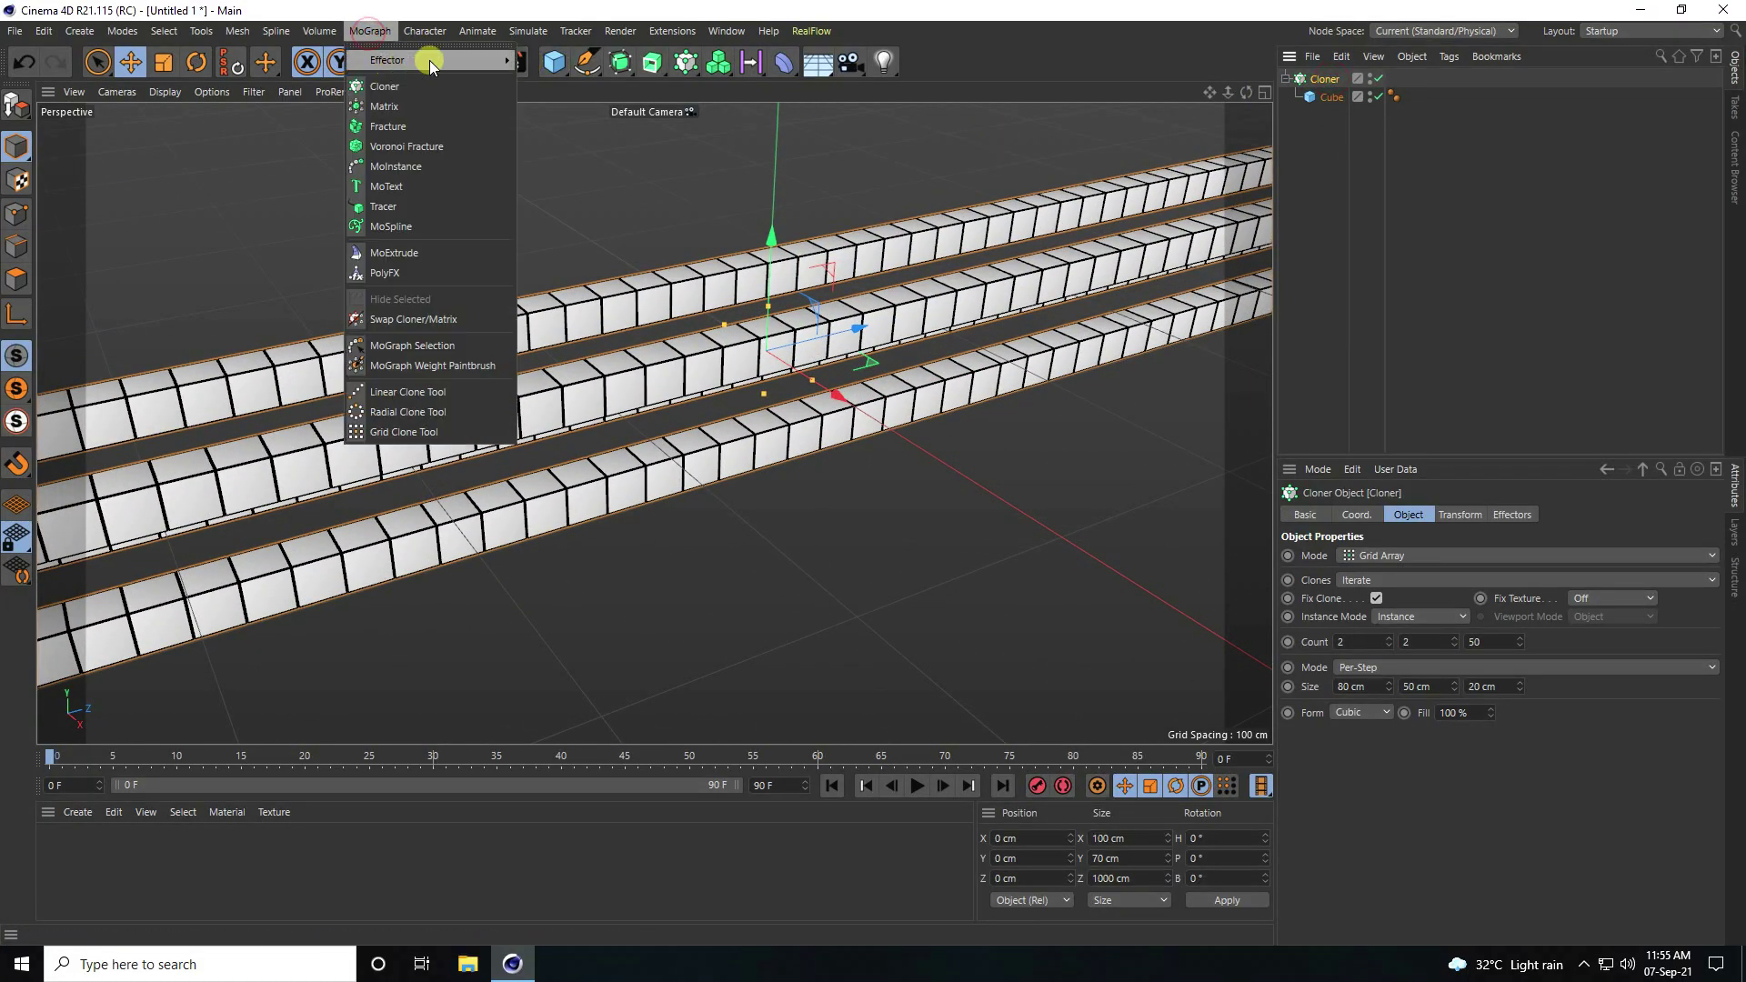
left_click(471, 68)
left_click(369, 31)
mouse_move(386, 60)
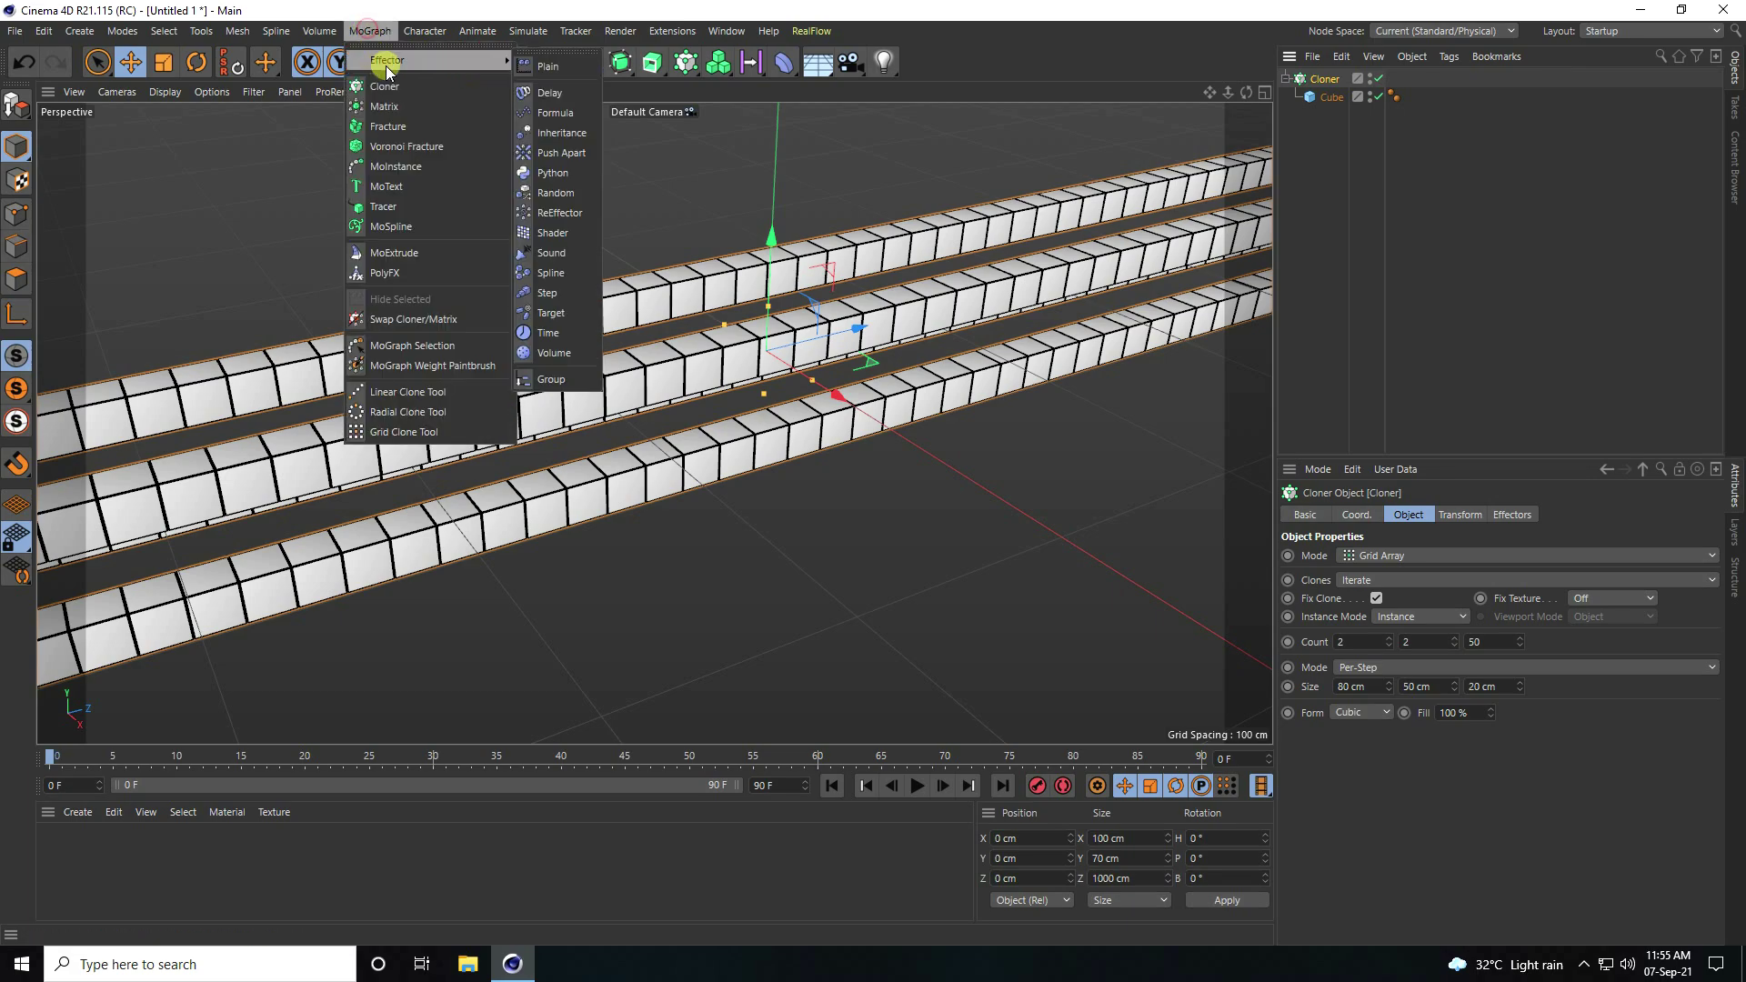
left_click(550, 66)
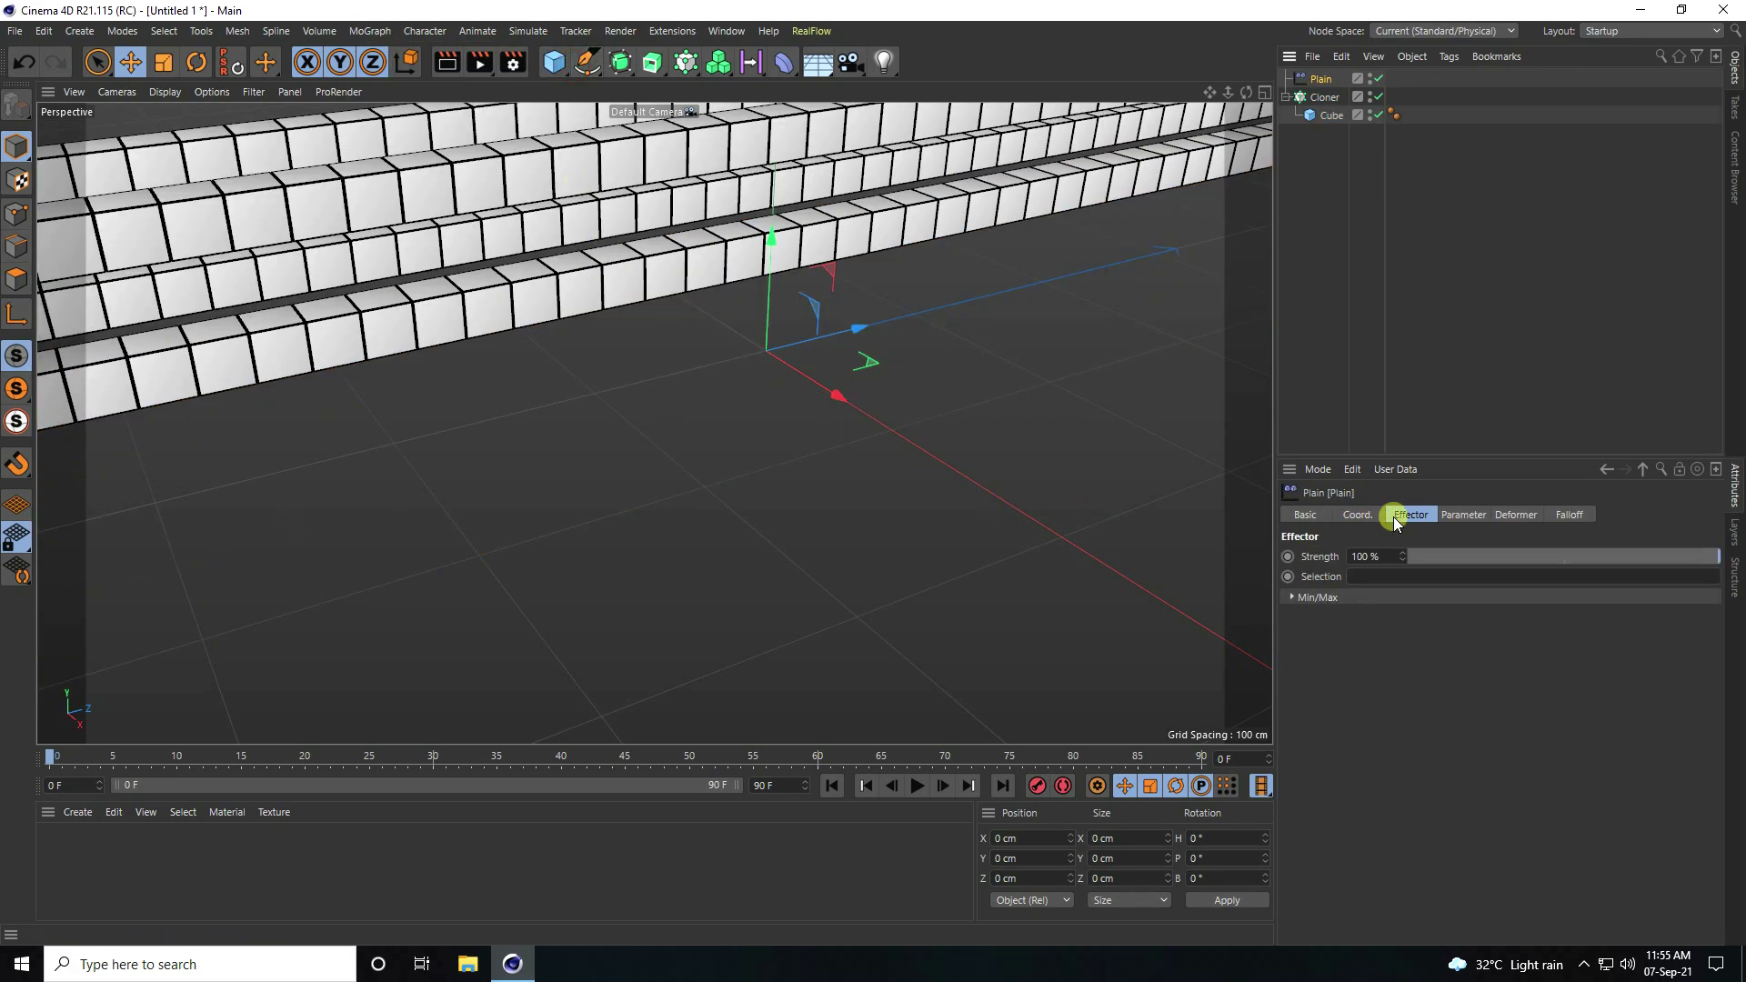
Step: Turn off the effector's Position and add a Linear Field to its falloff
left_click(1463, 514)
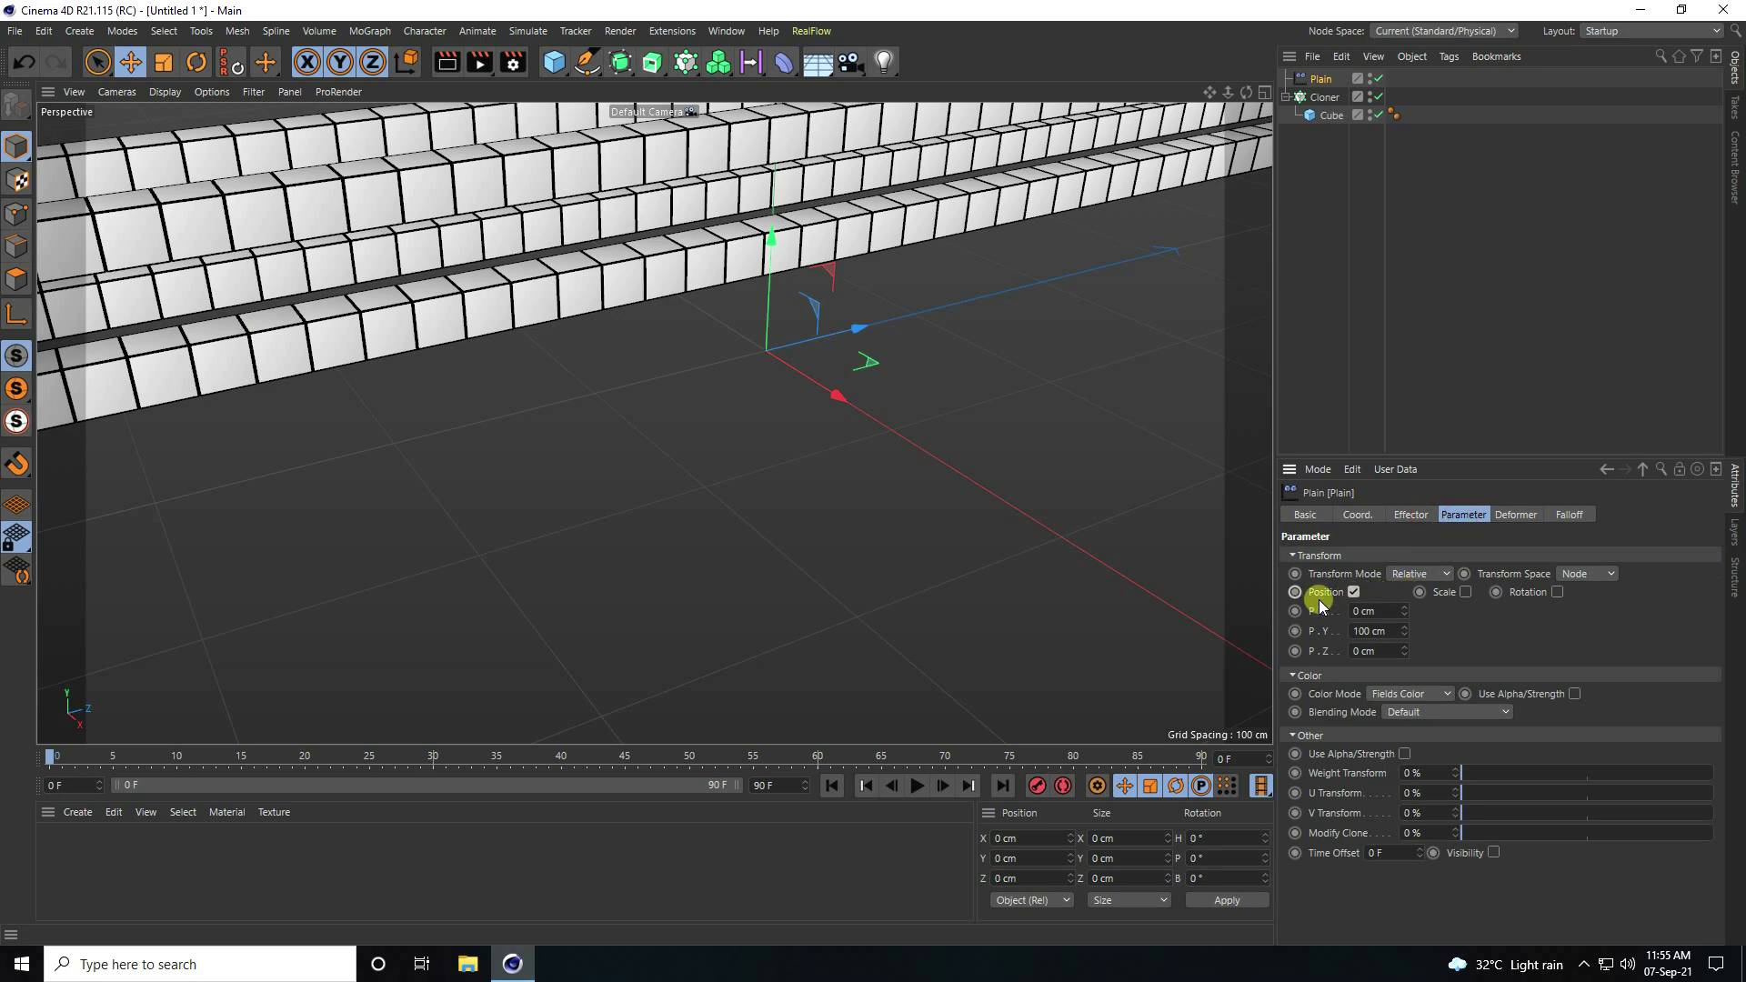
left_click(1354, 593)
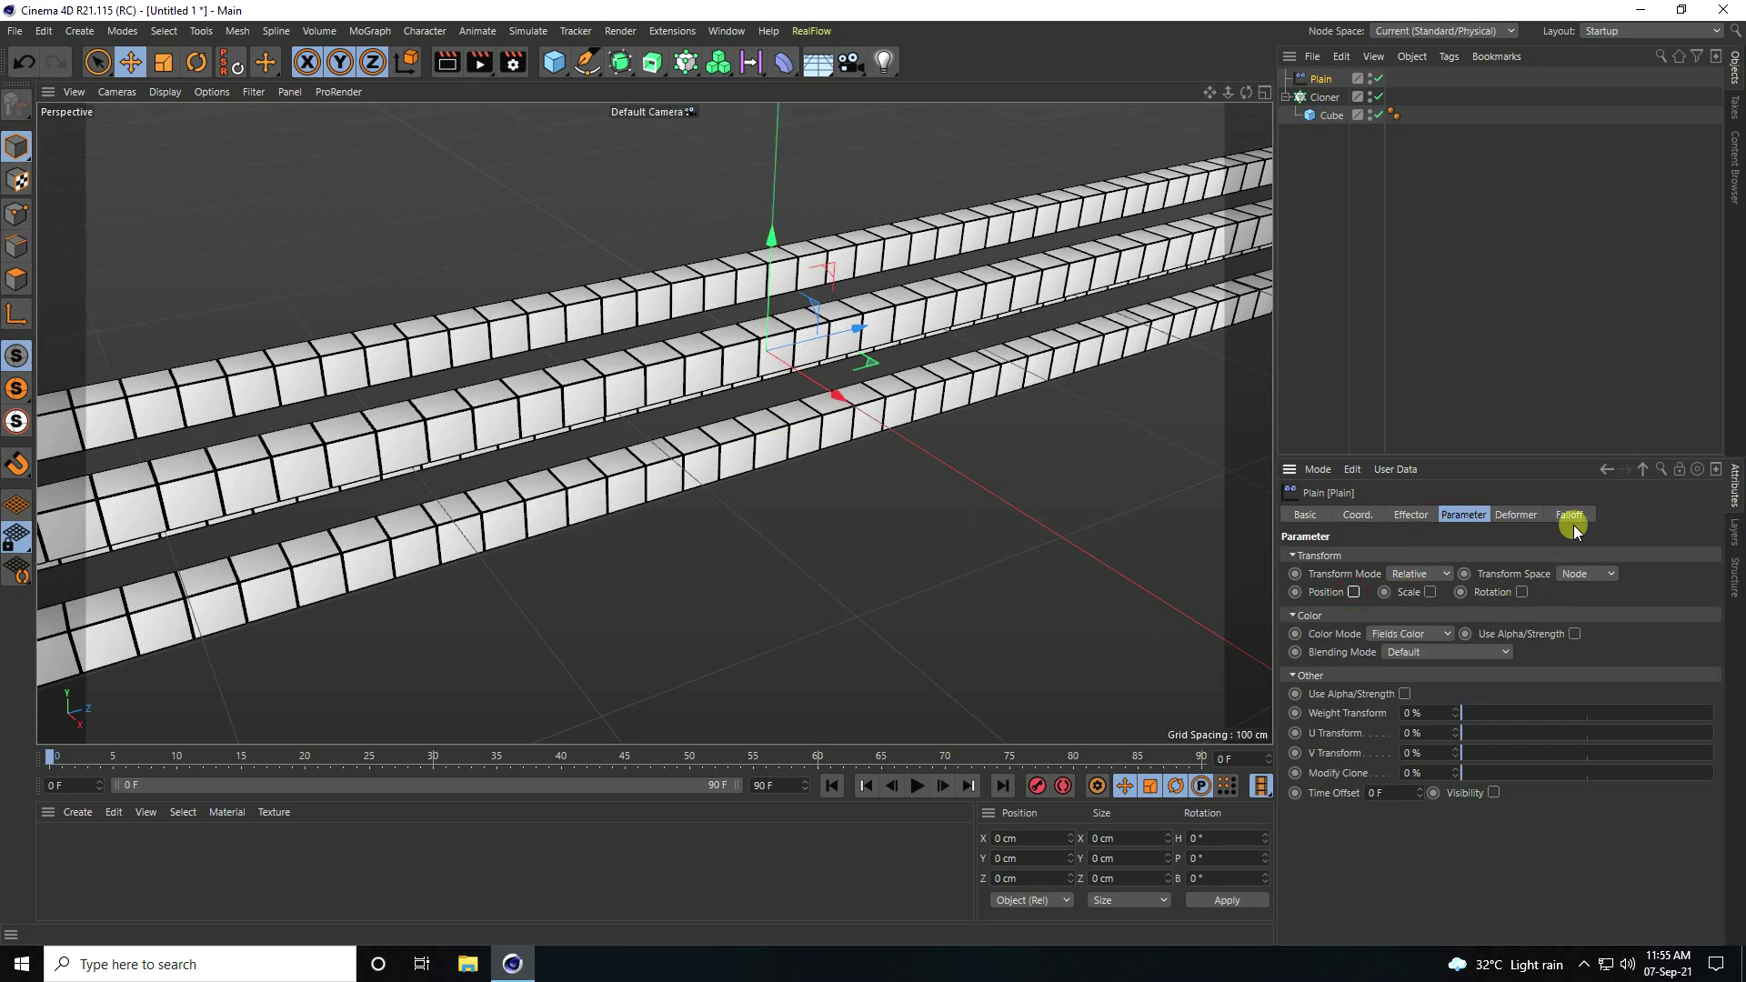
left_click(1570, 517)
left_click(1345, 696)
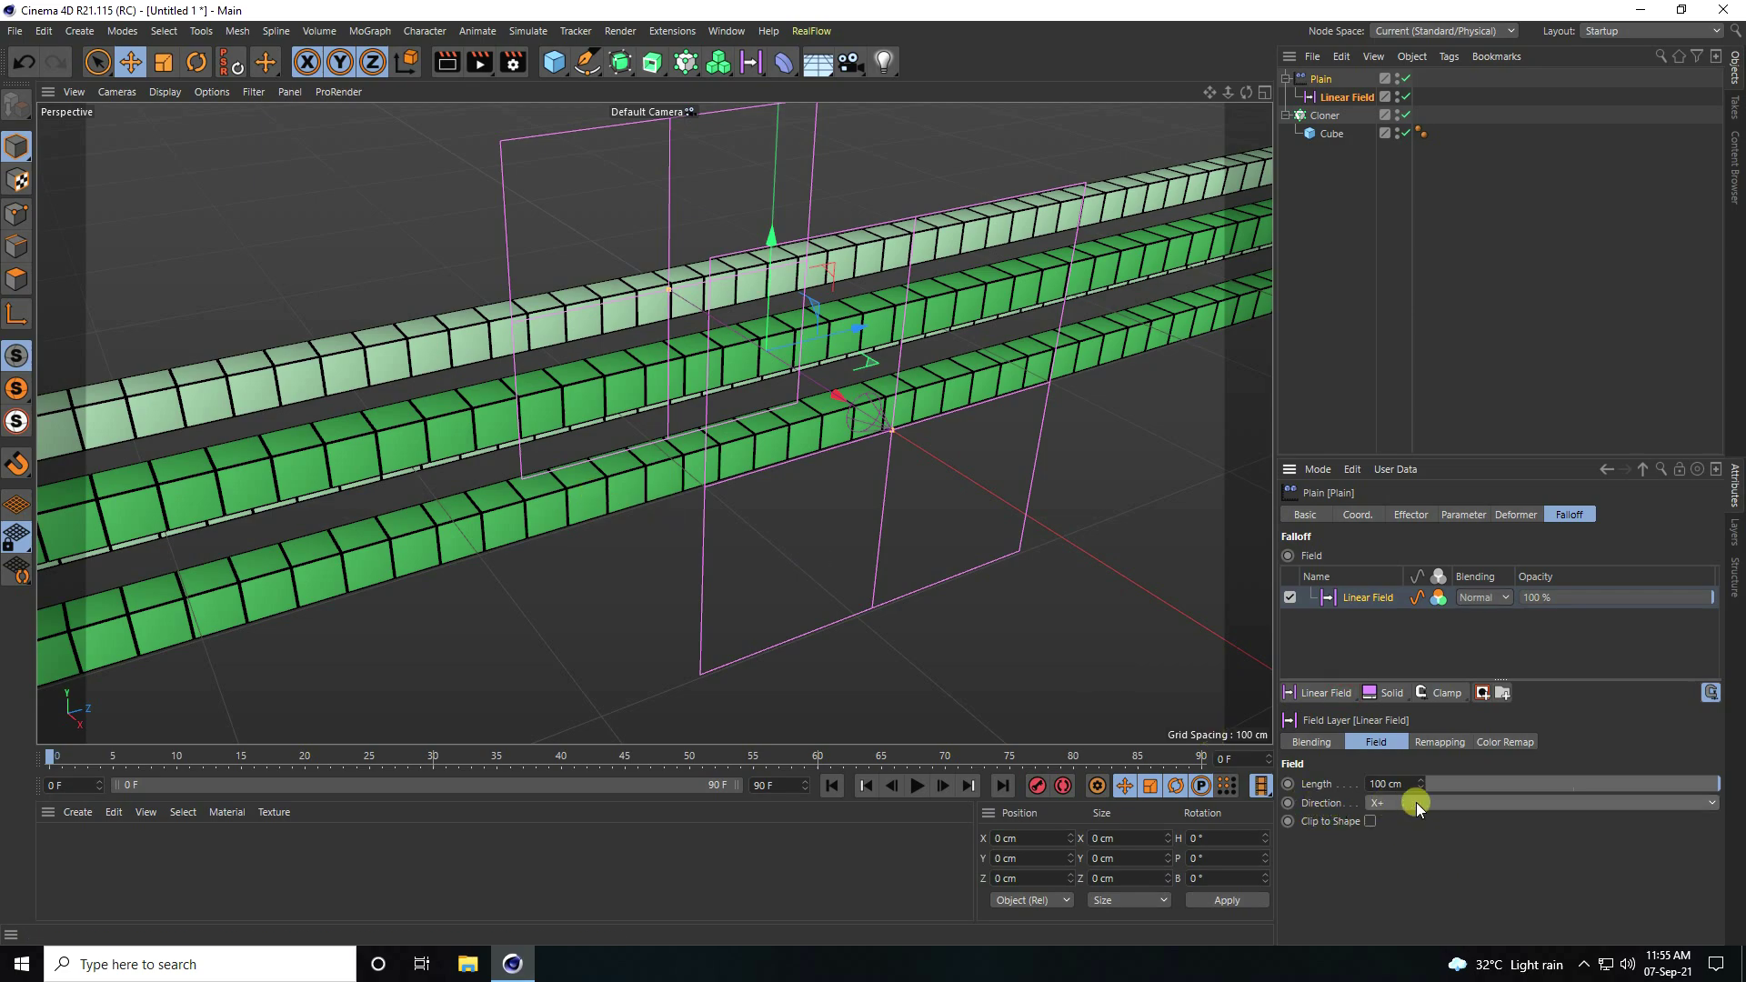
Step: Set the Linear Field direction to Z+, undoing a trial move of the field
left_click(1423, 802)
left_click(1386, 904)
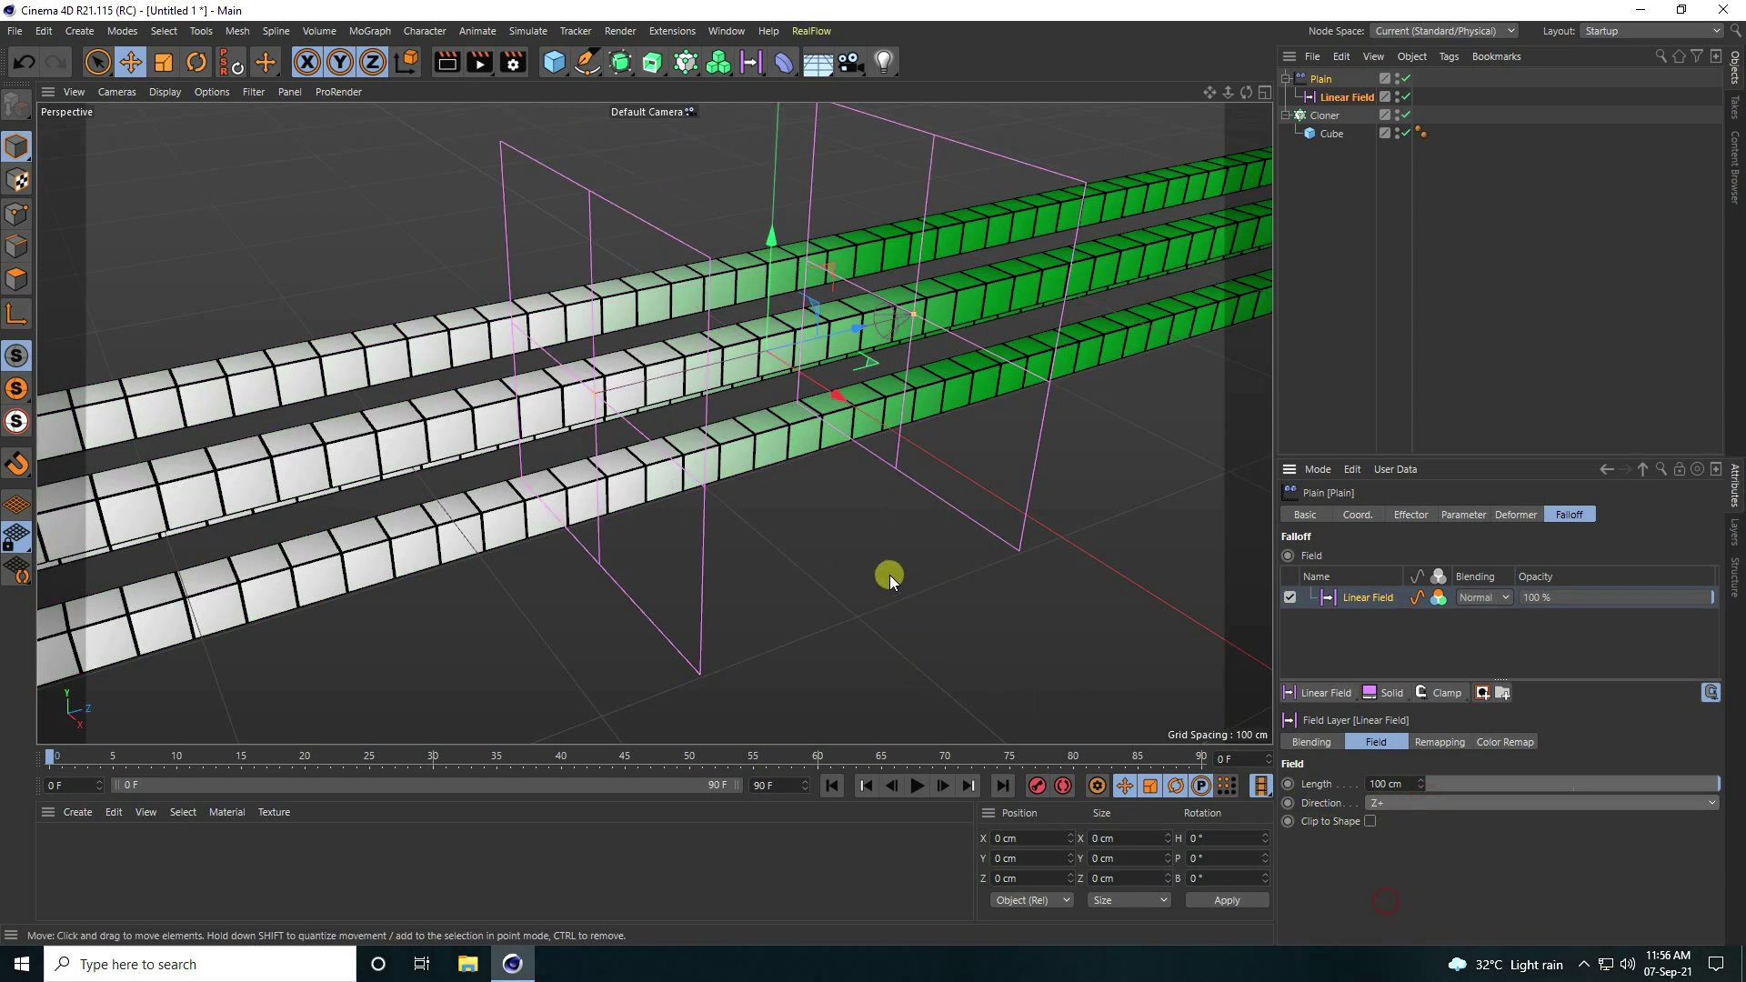
left_click_drag(898, 370, 1028, 326)
key("ctrl+z")
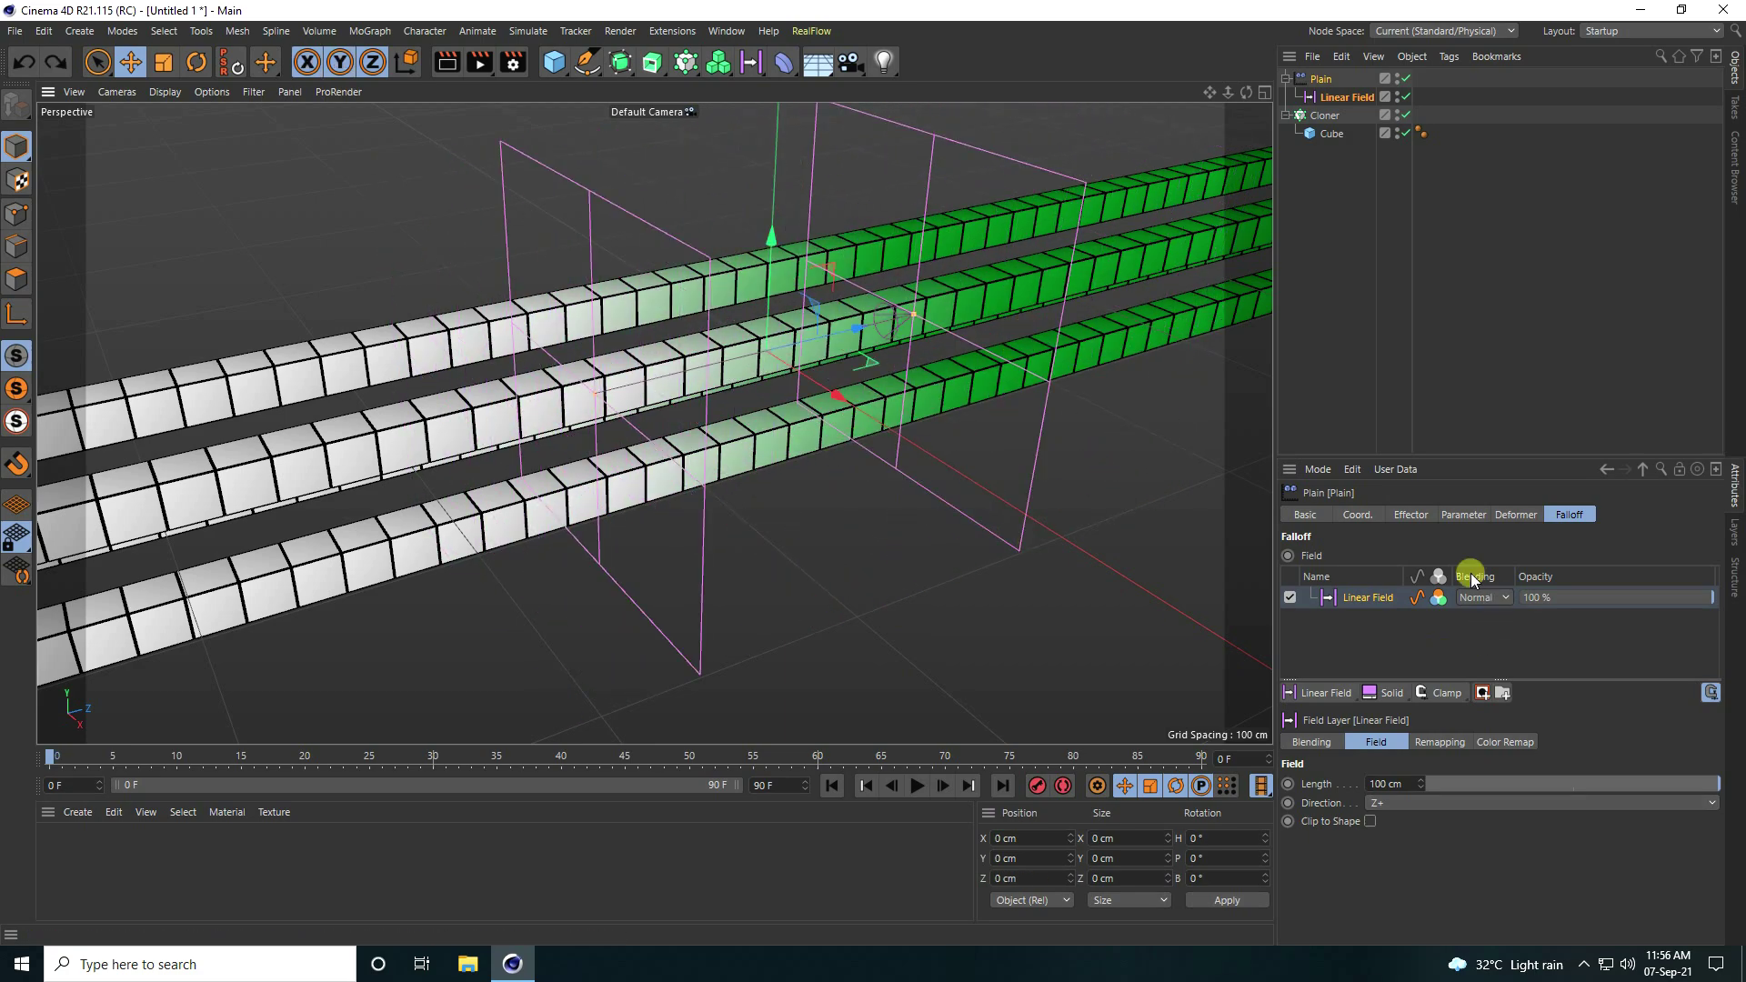
Step: Enable Scale, Uniform Scale and Rotation on the Plain effector
left_click(1462, 514)
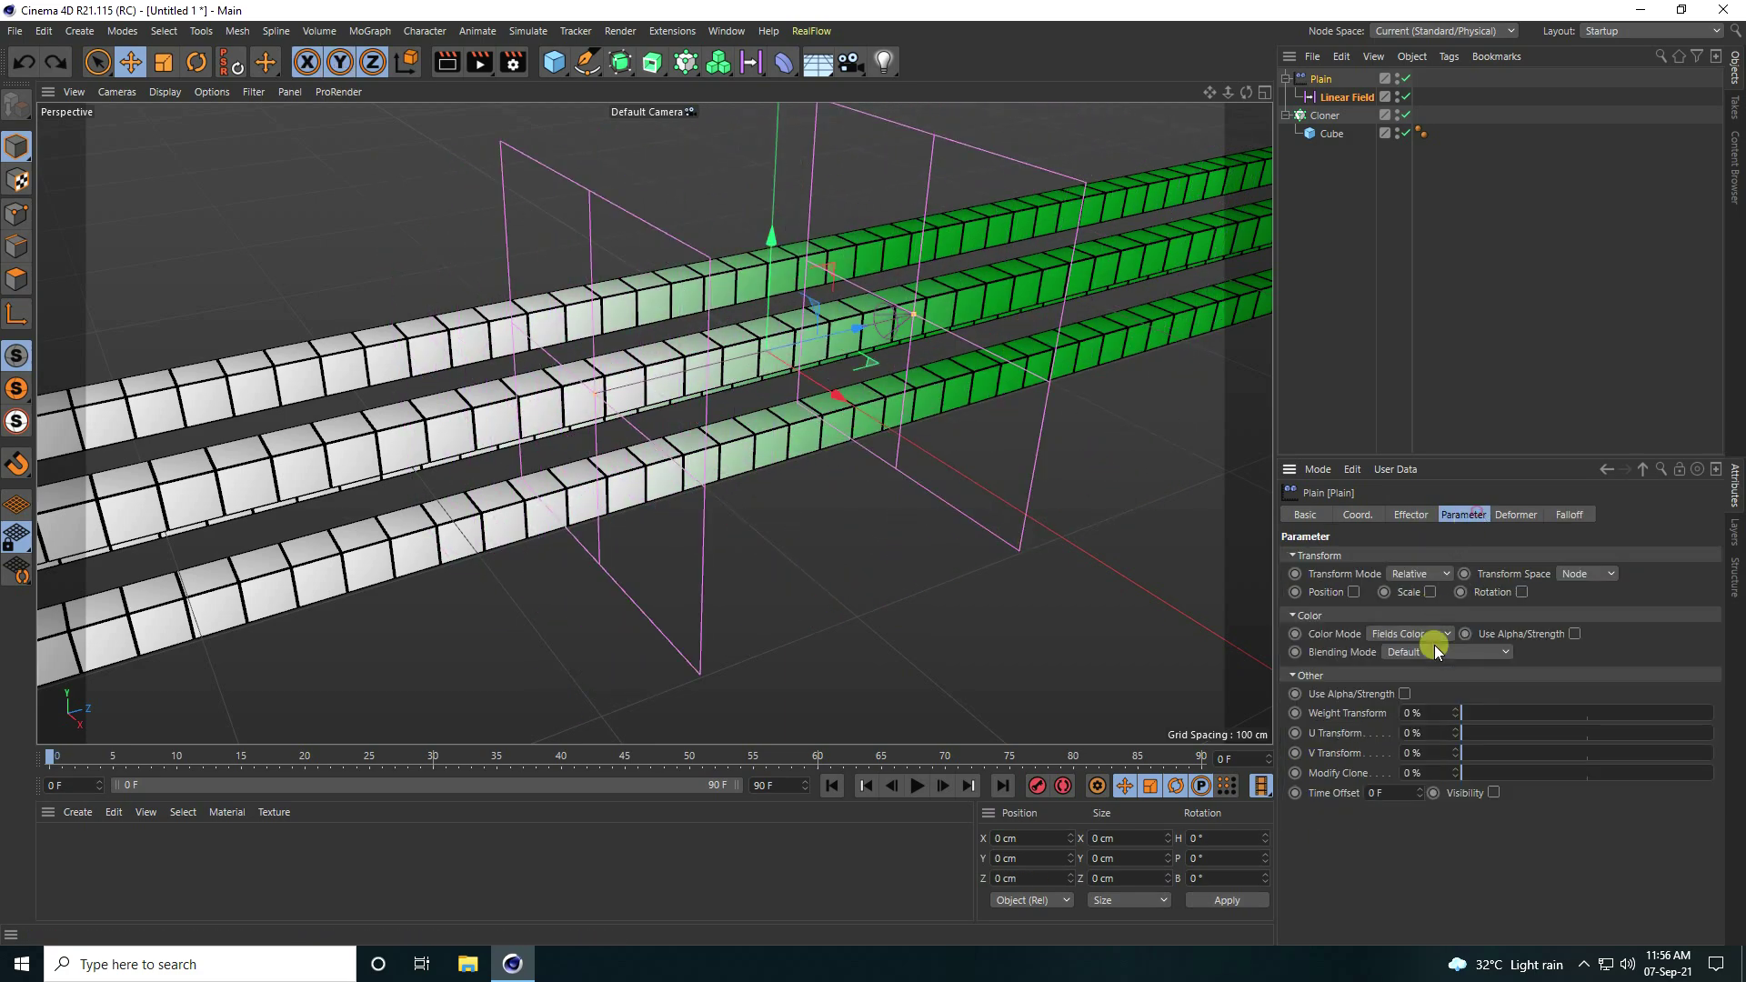
left_click(1431, 592)
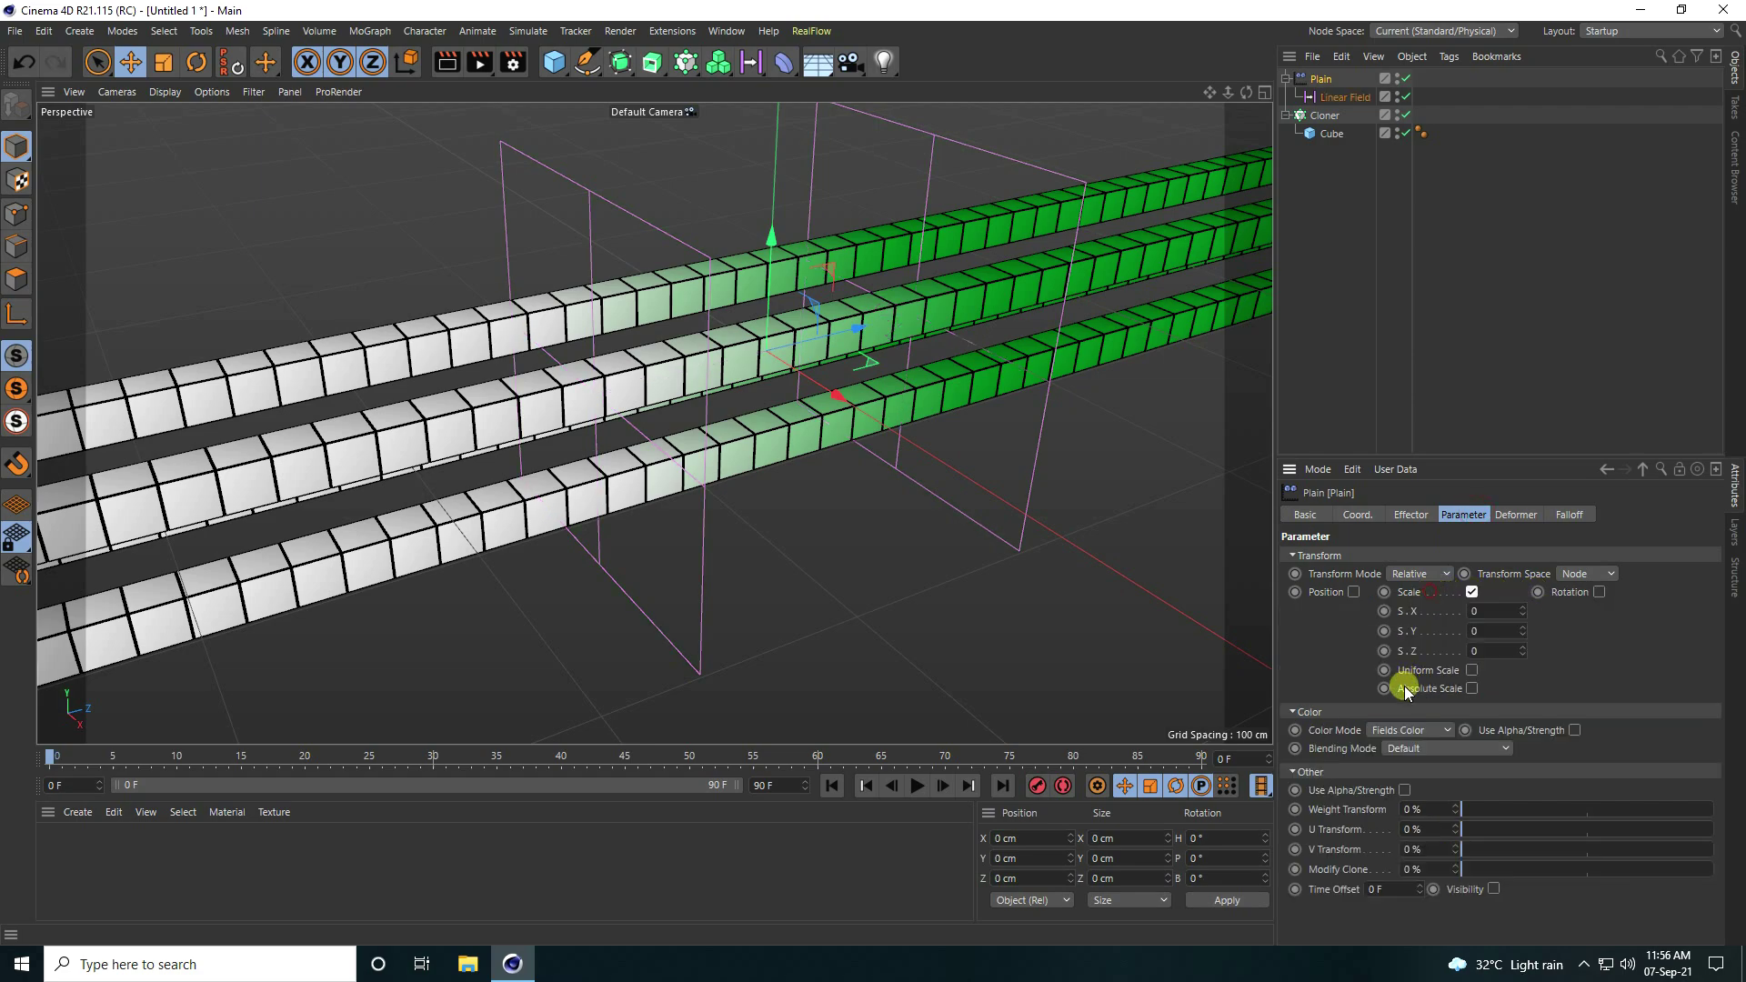
left_click(1469, 670)
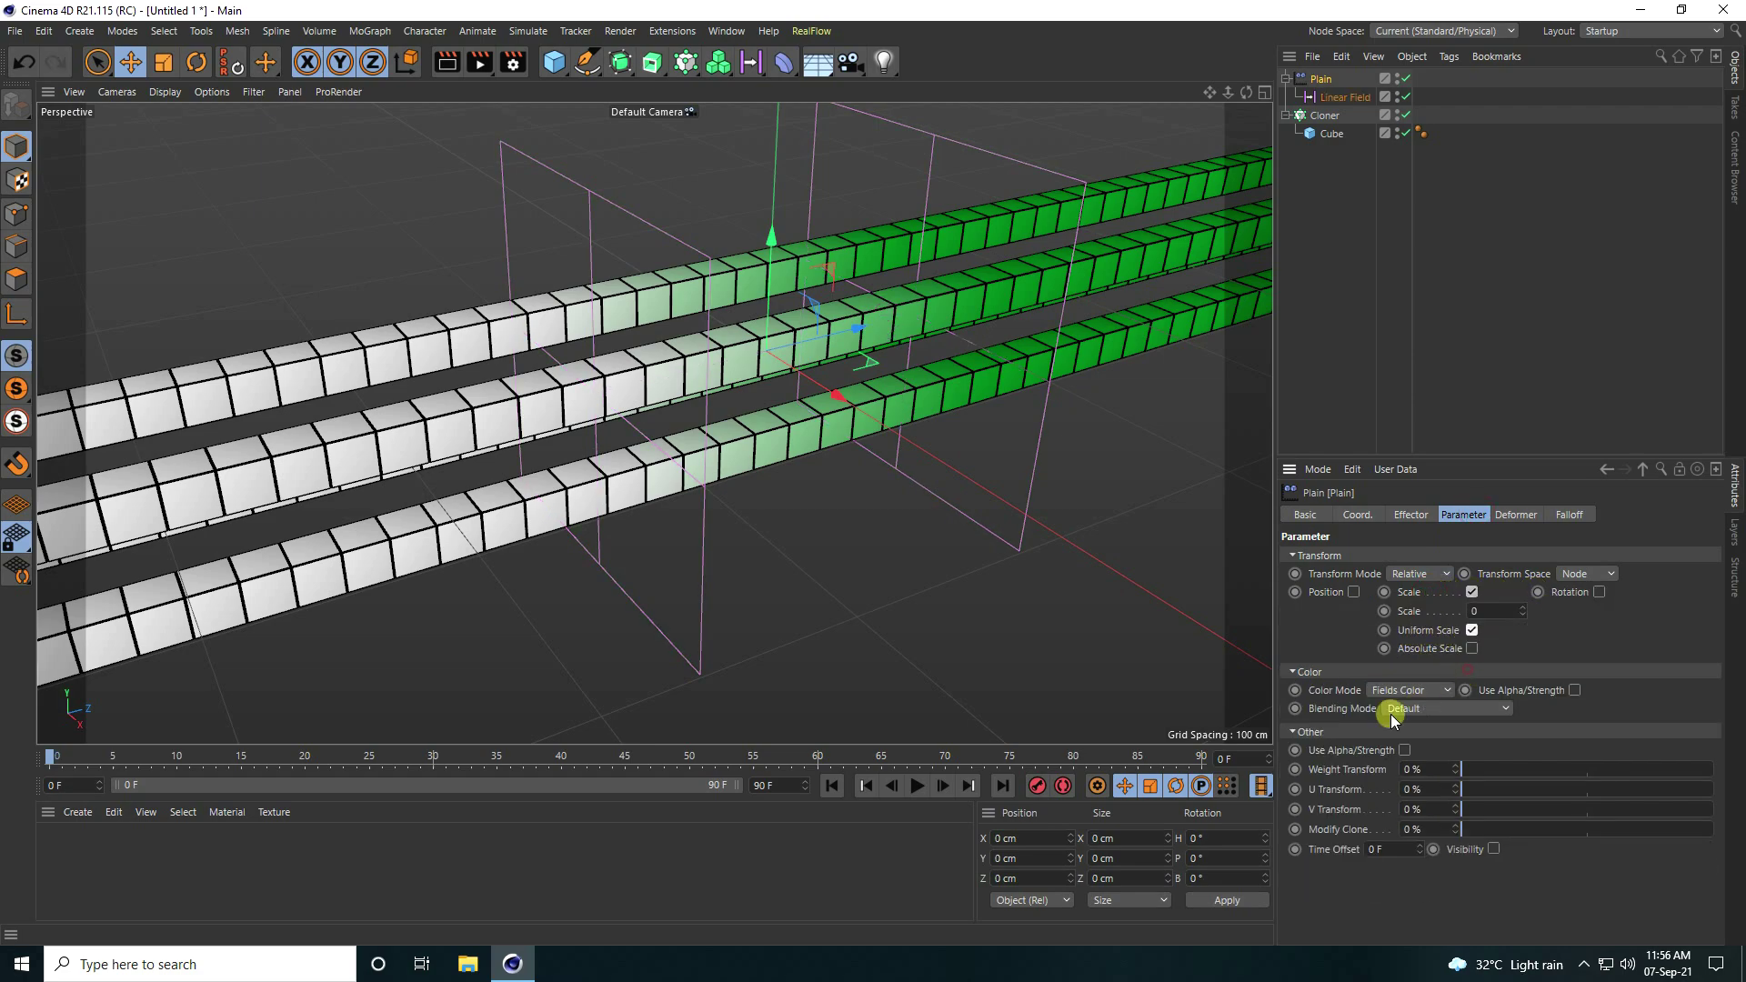
left_click(1599, 592)
Step: Set the effector rotation to H 90°, P 270°, B 90°
left_click(1625, 609)
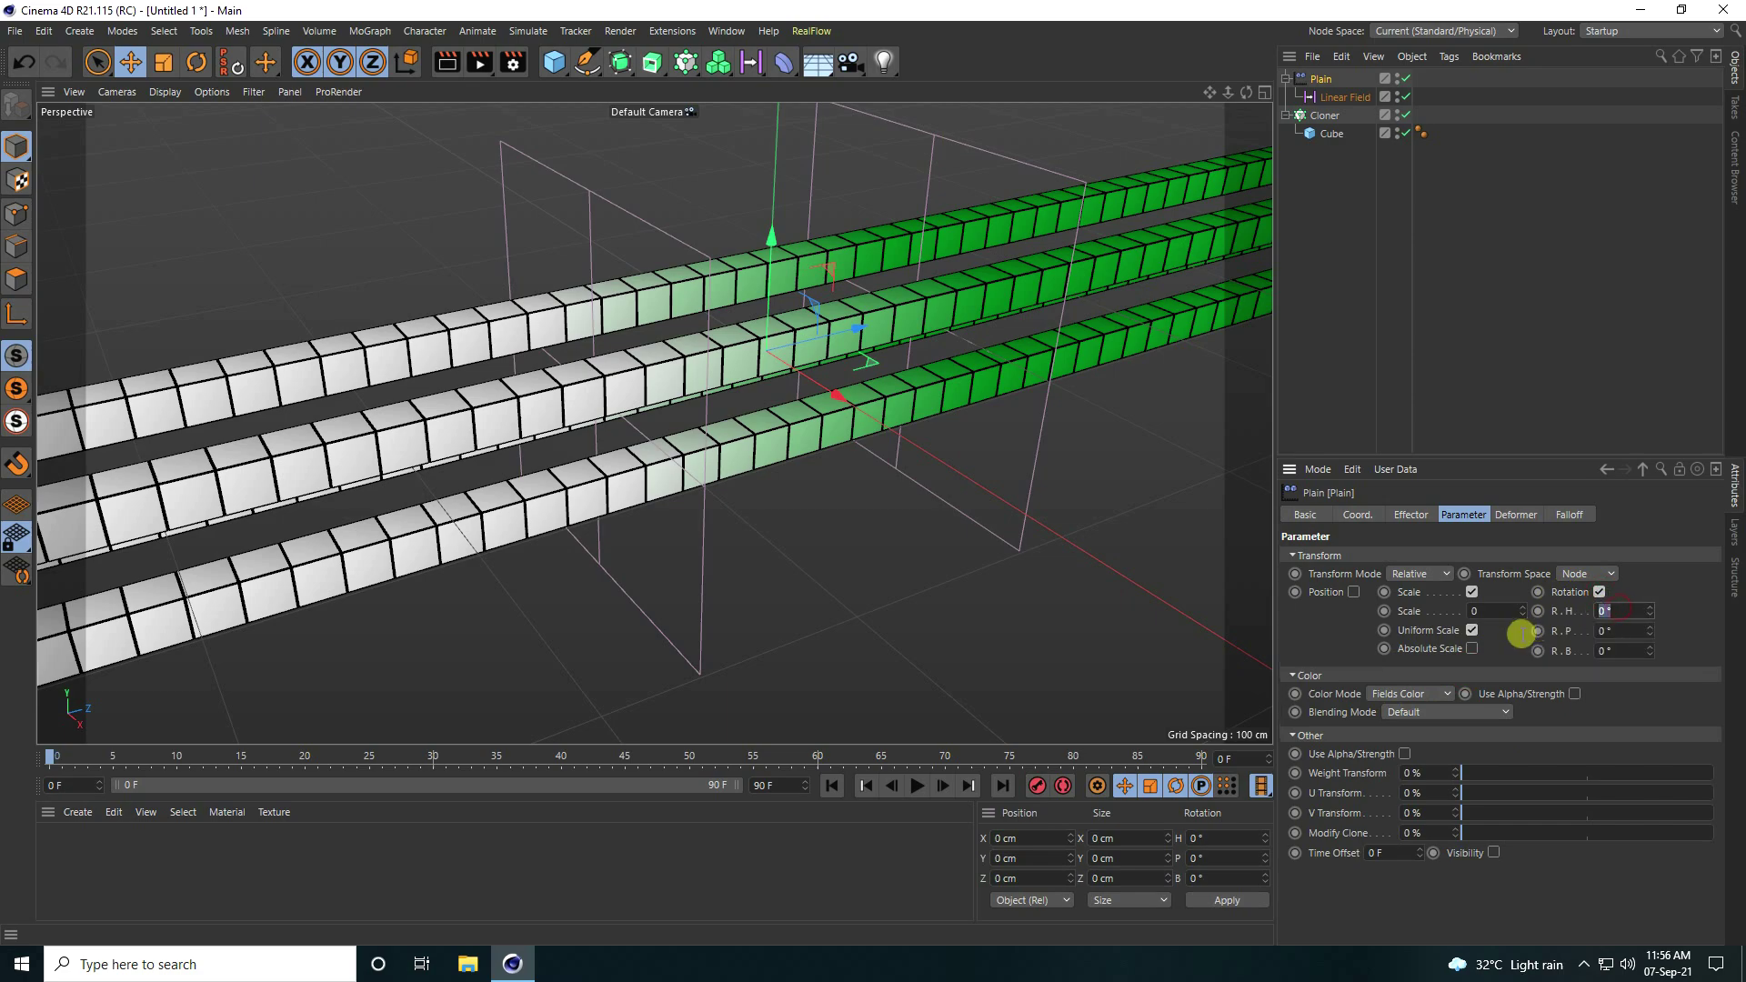
type("90")
key("Tab")
type("270")
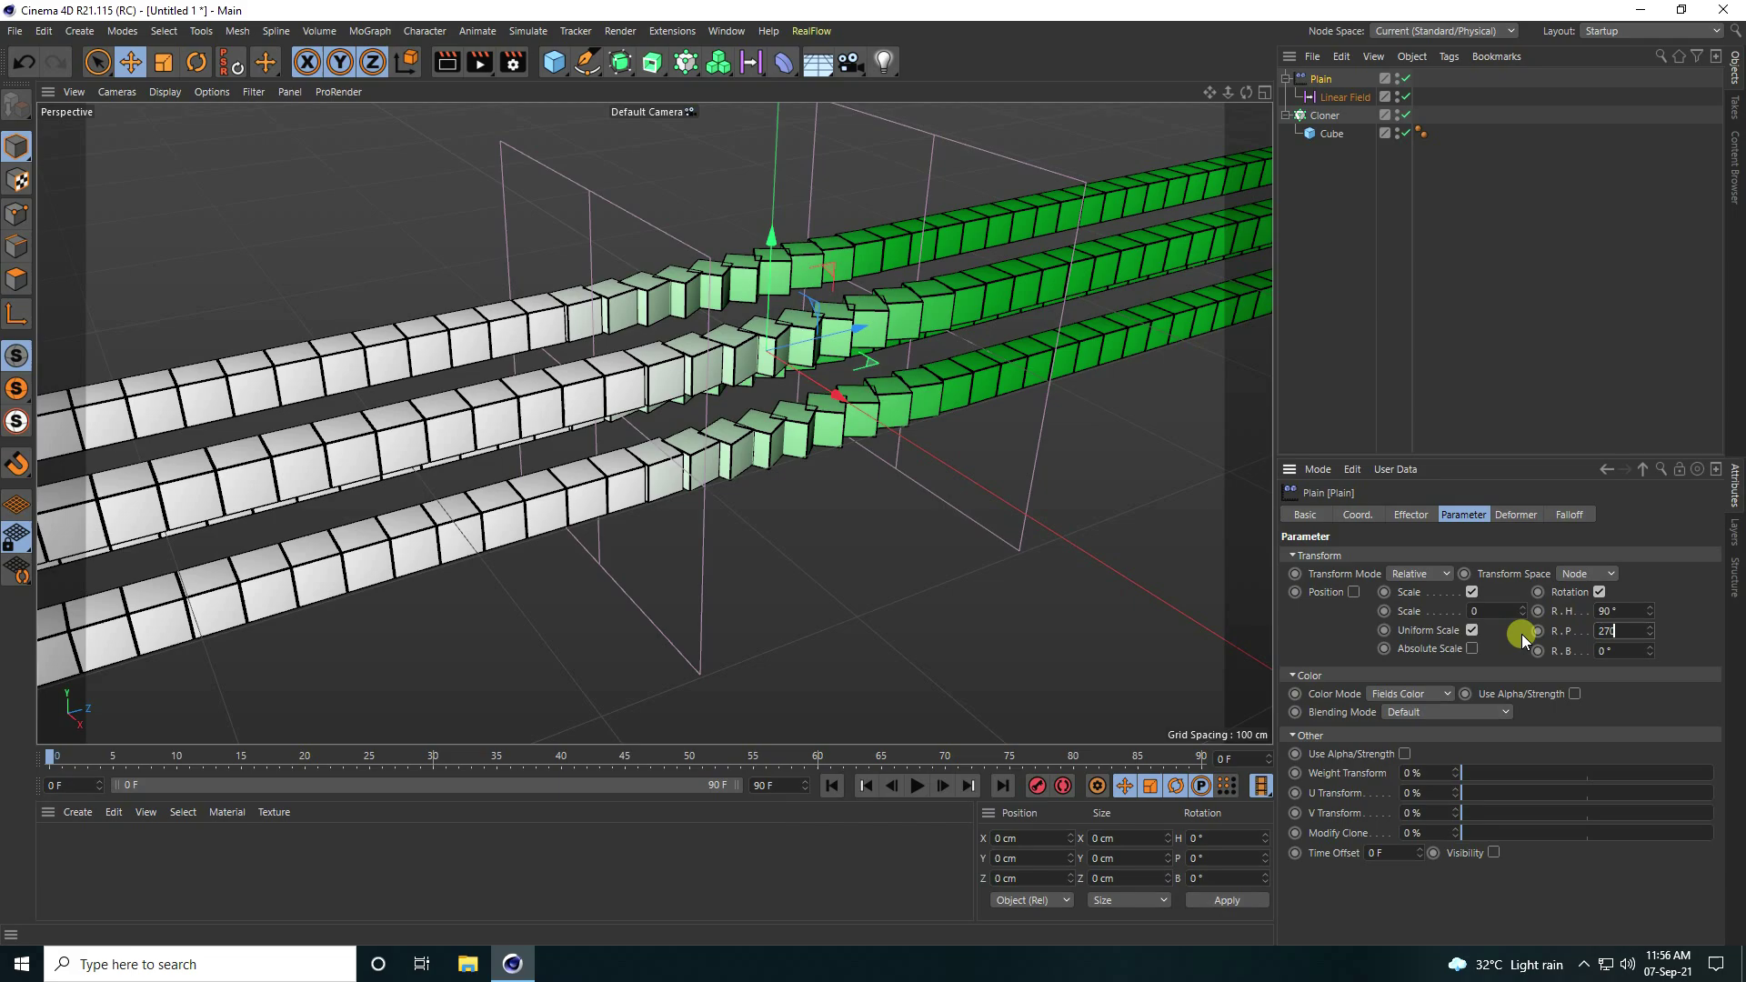
key("Tab")
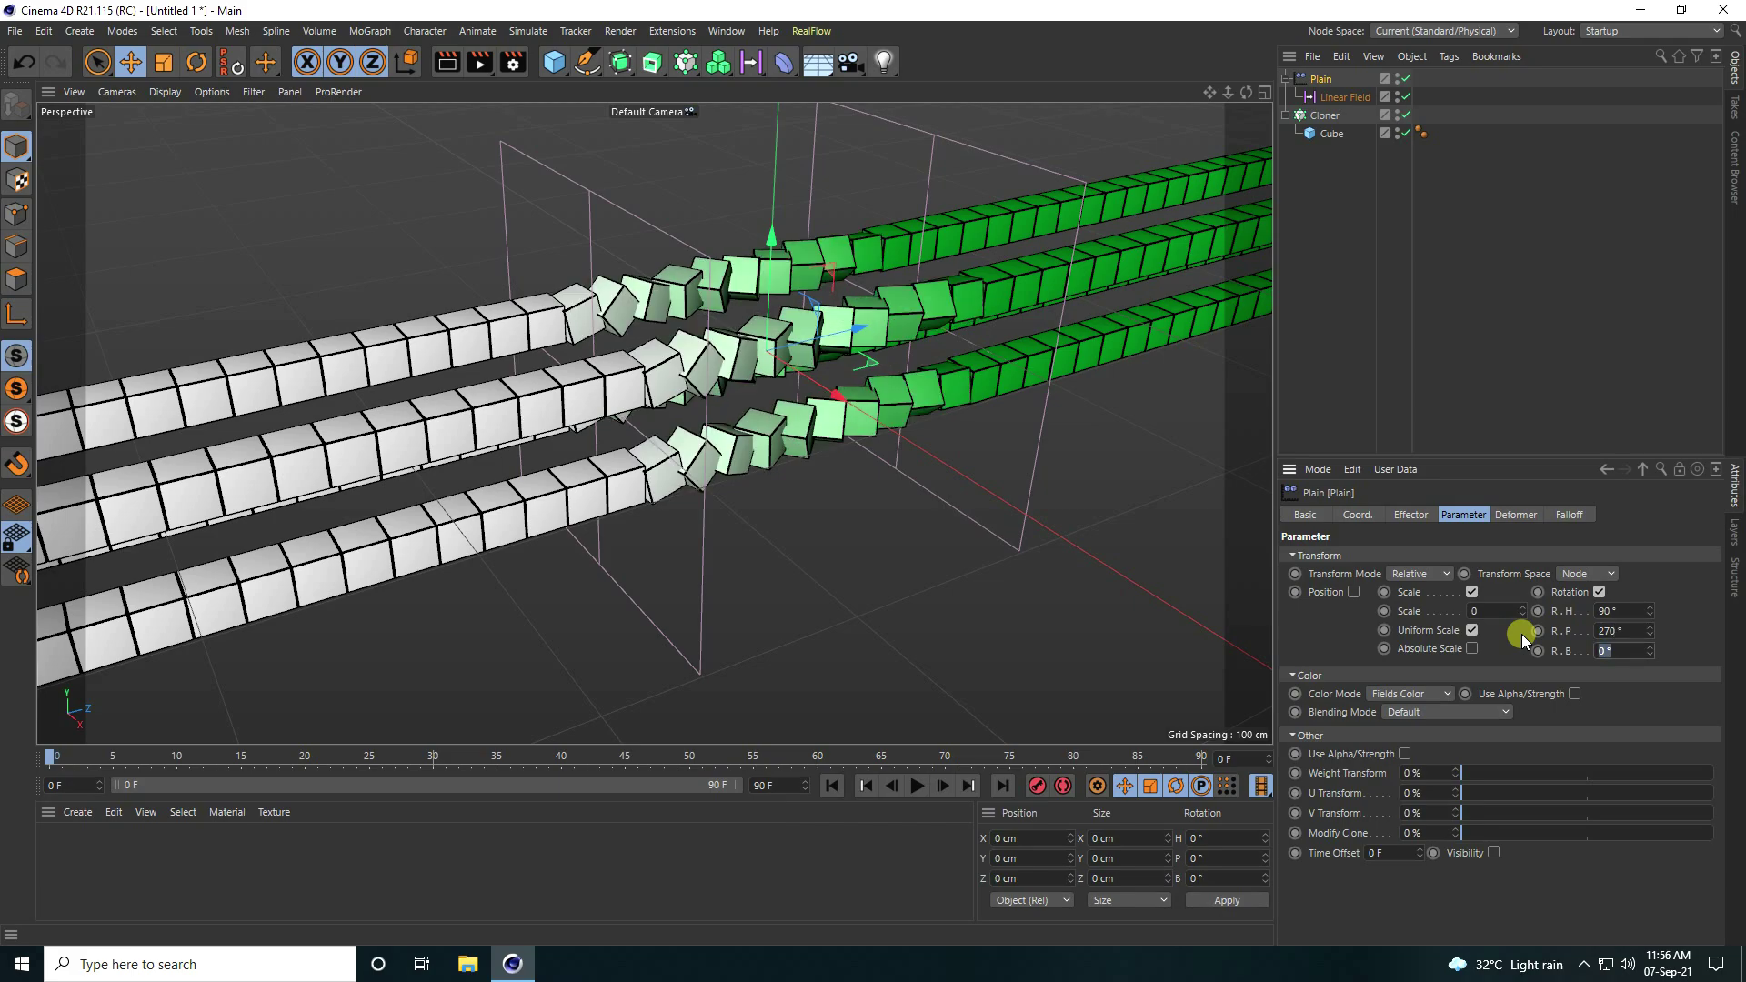
type("90")
key("Return")
left_click_drag(968, 296, 745, 407, "alt")
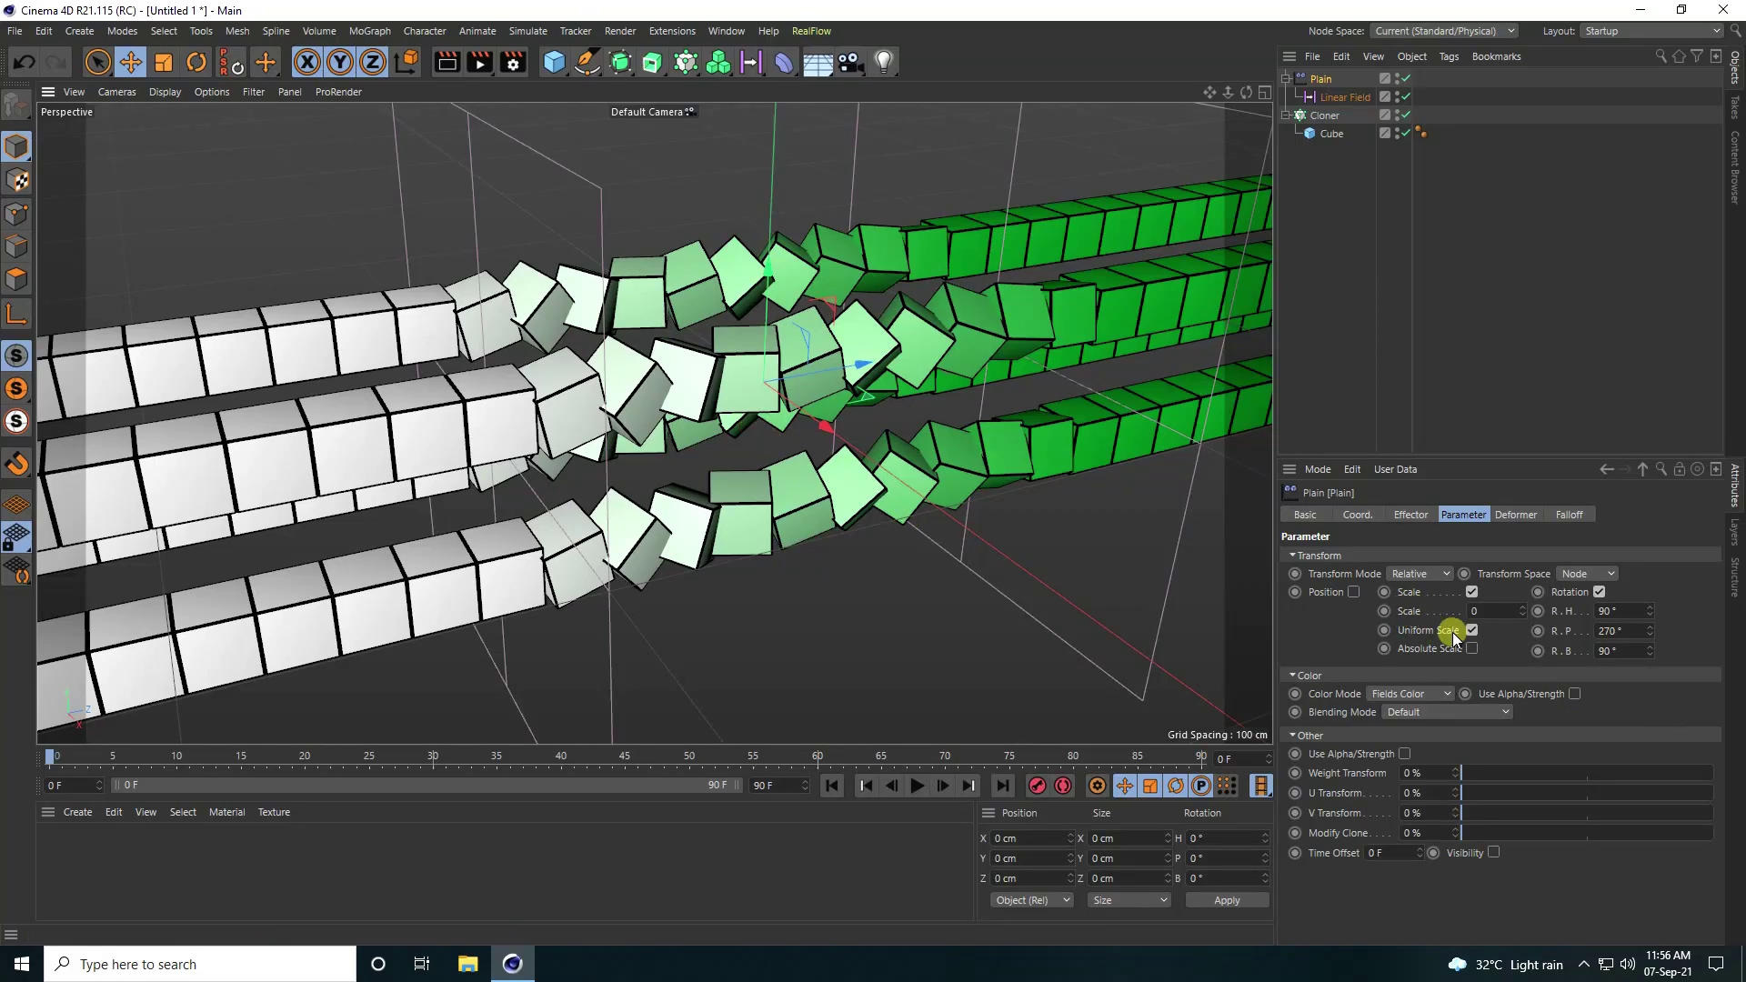
left_click(1486, 610)
Step: Set the Plain effector's scale to -1
type("-17")
key("BackSpace")
key("Return")
scroll(615, 338, "down", 3)
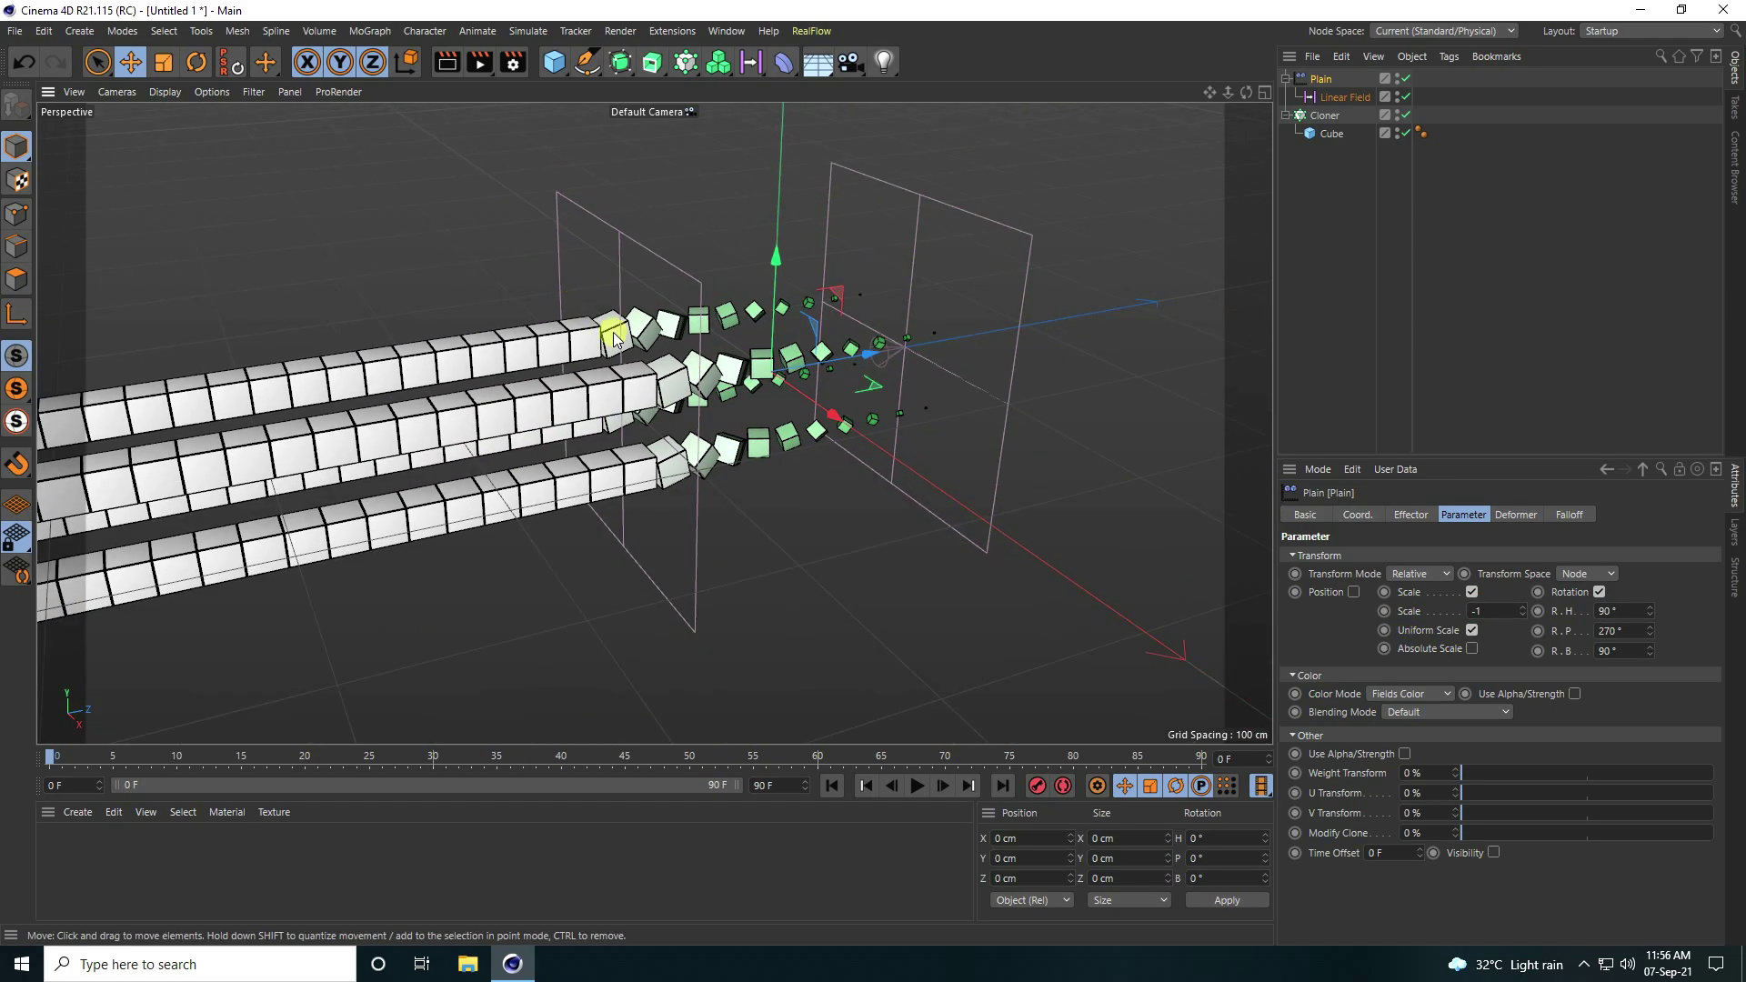
scroll(740, 406, "up", 5)
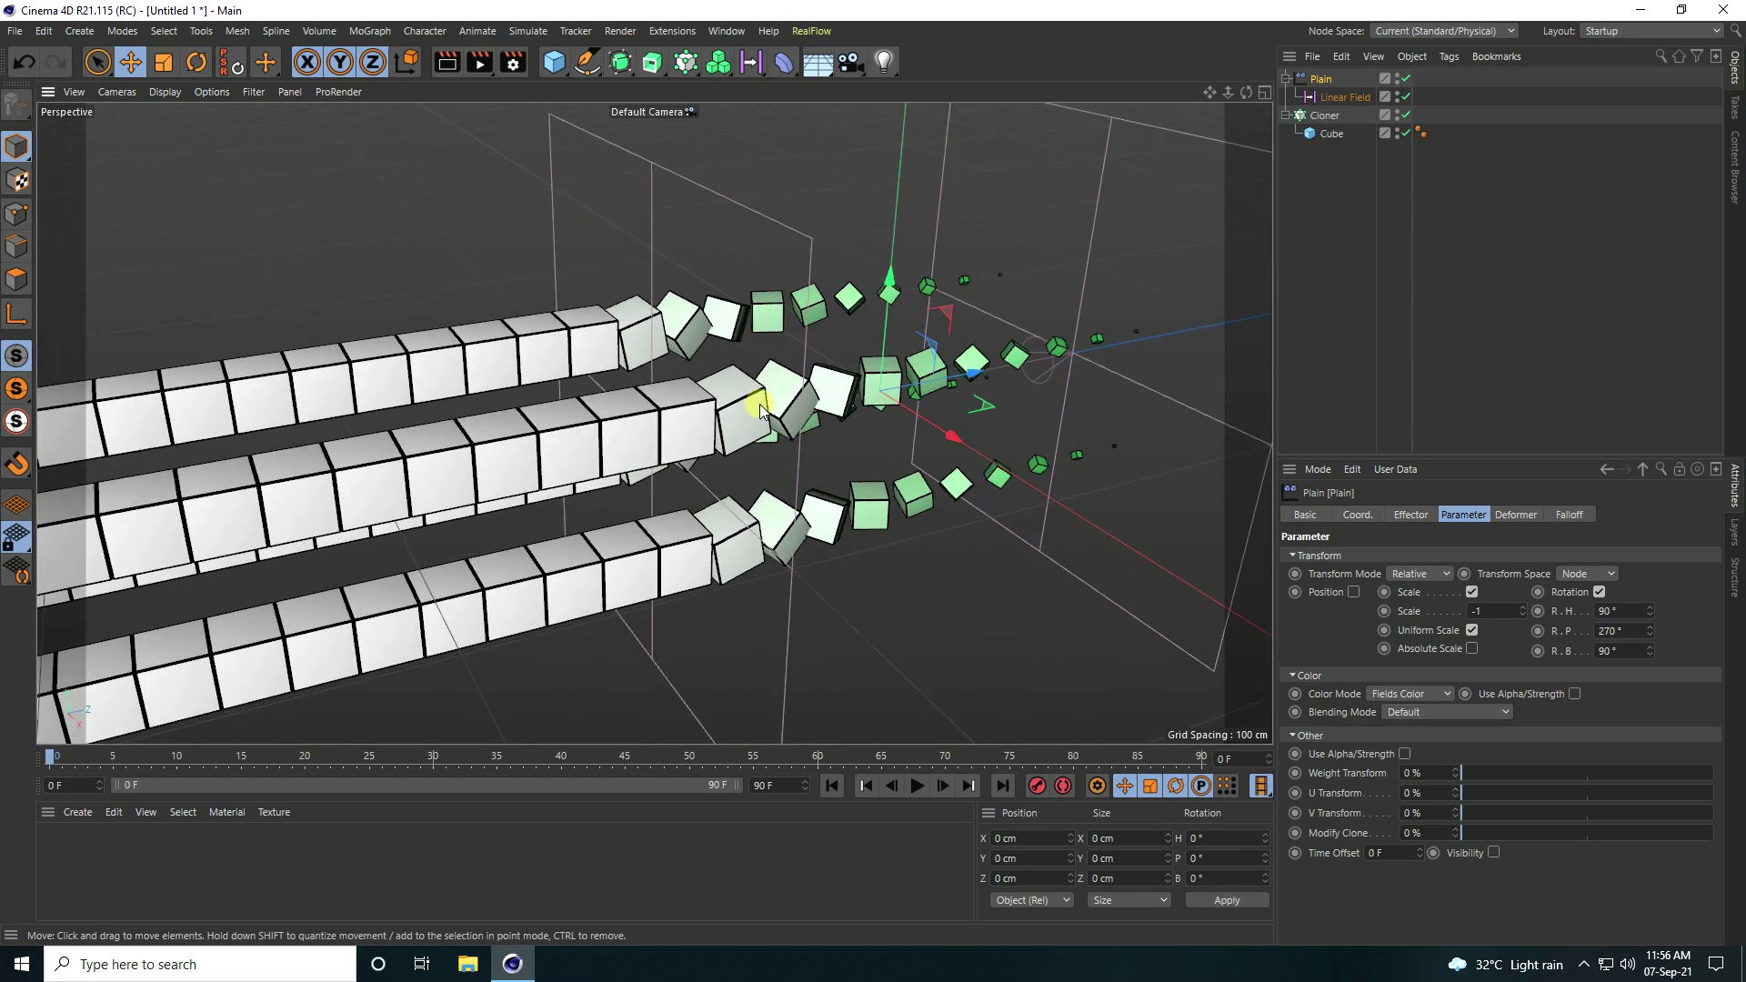
scroll(903, 387, "up", 2)
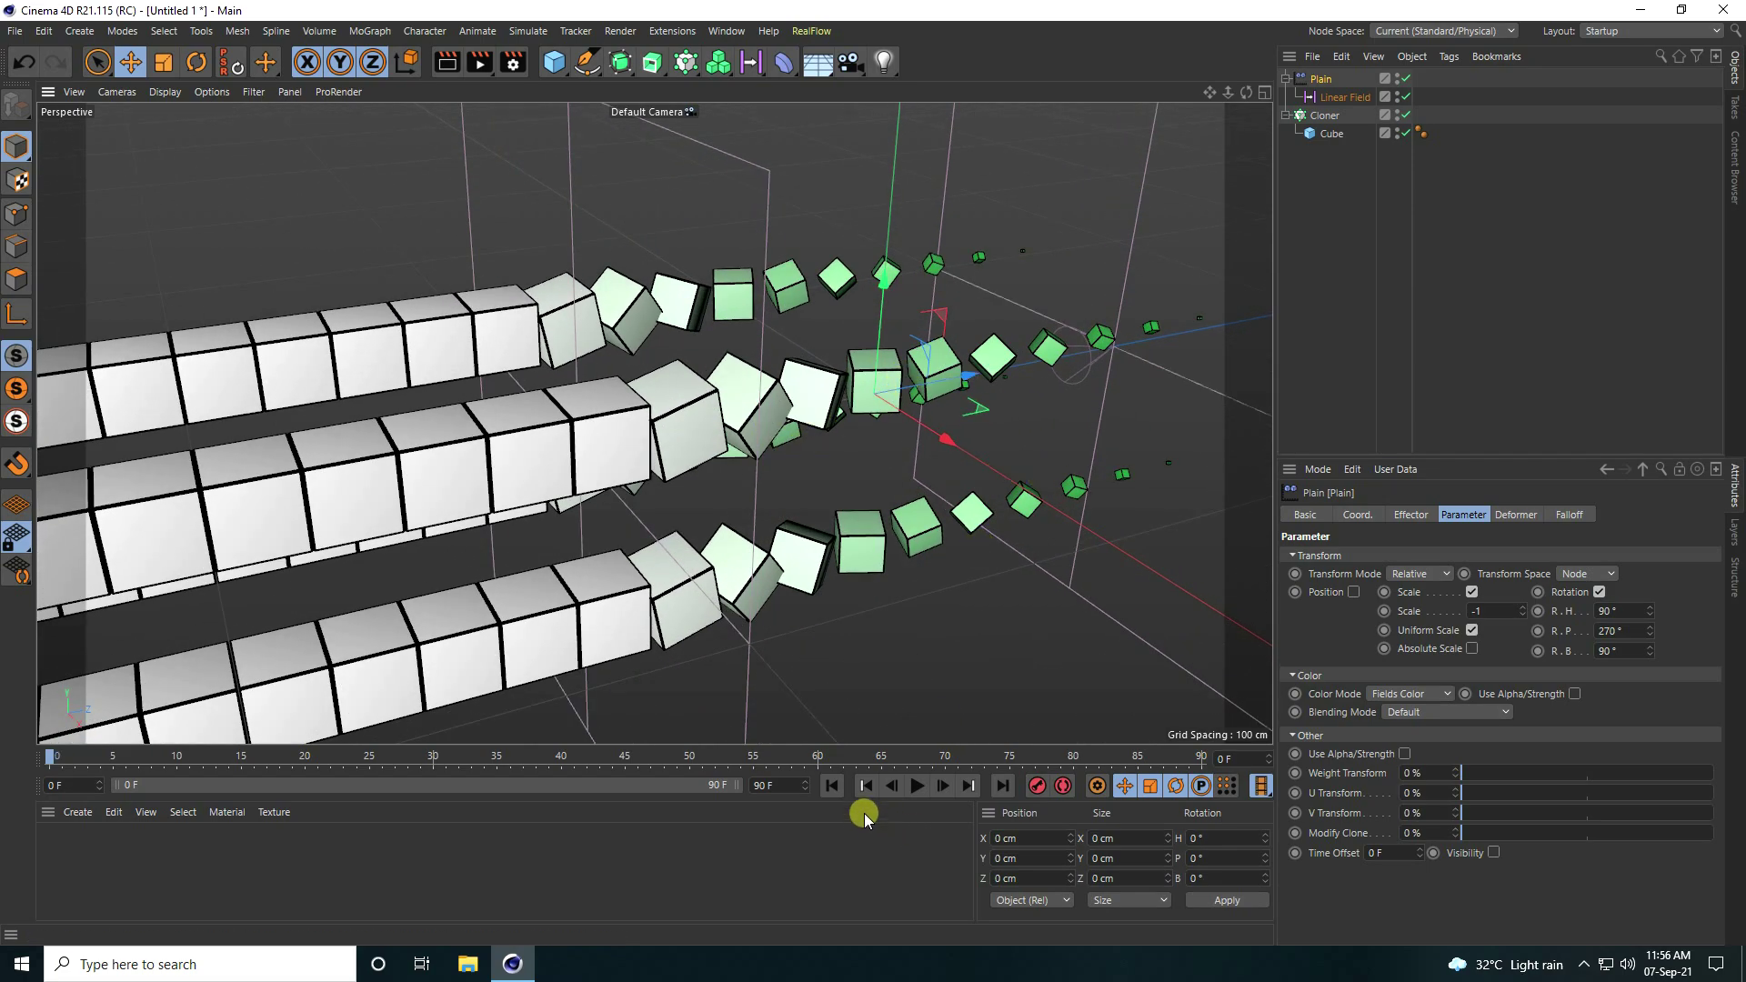
Step: Set the animation end frame and preview range to 100
double_click(778, 785)
type("100")
key("Return")
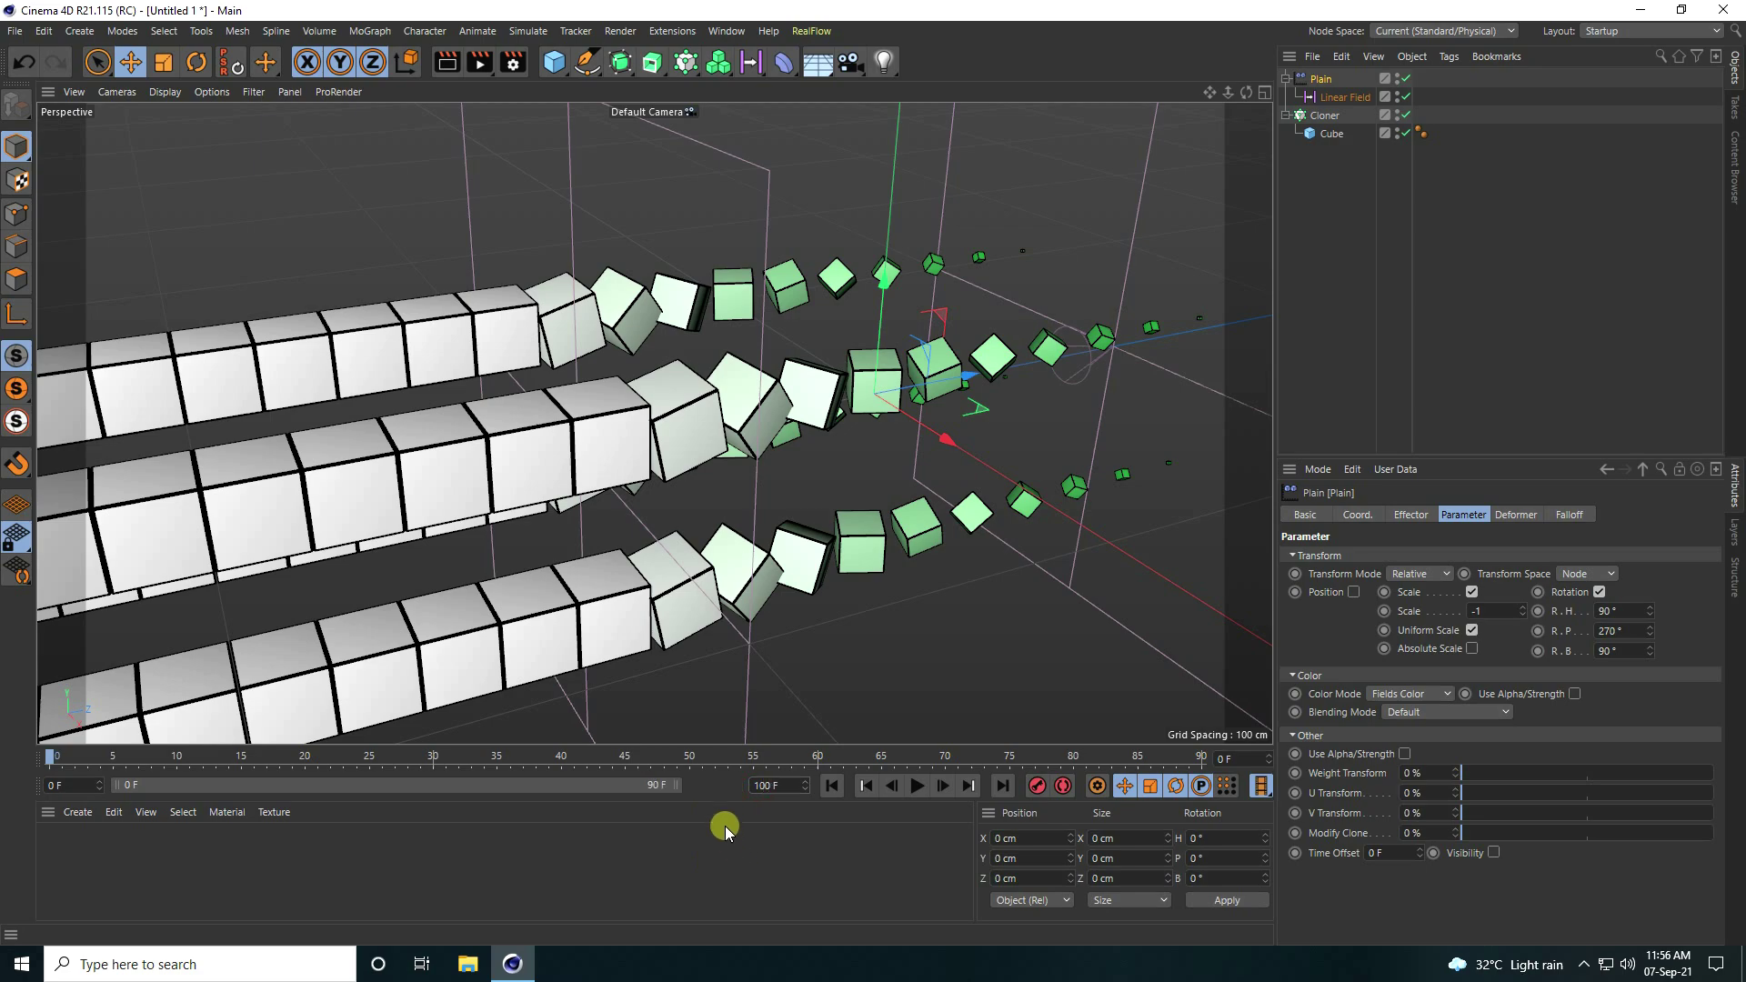
left_click_drag(676, 785, 733, 785)
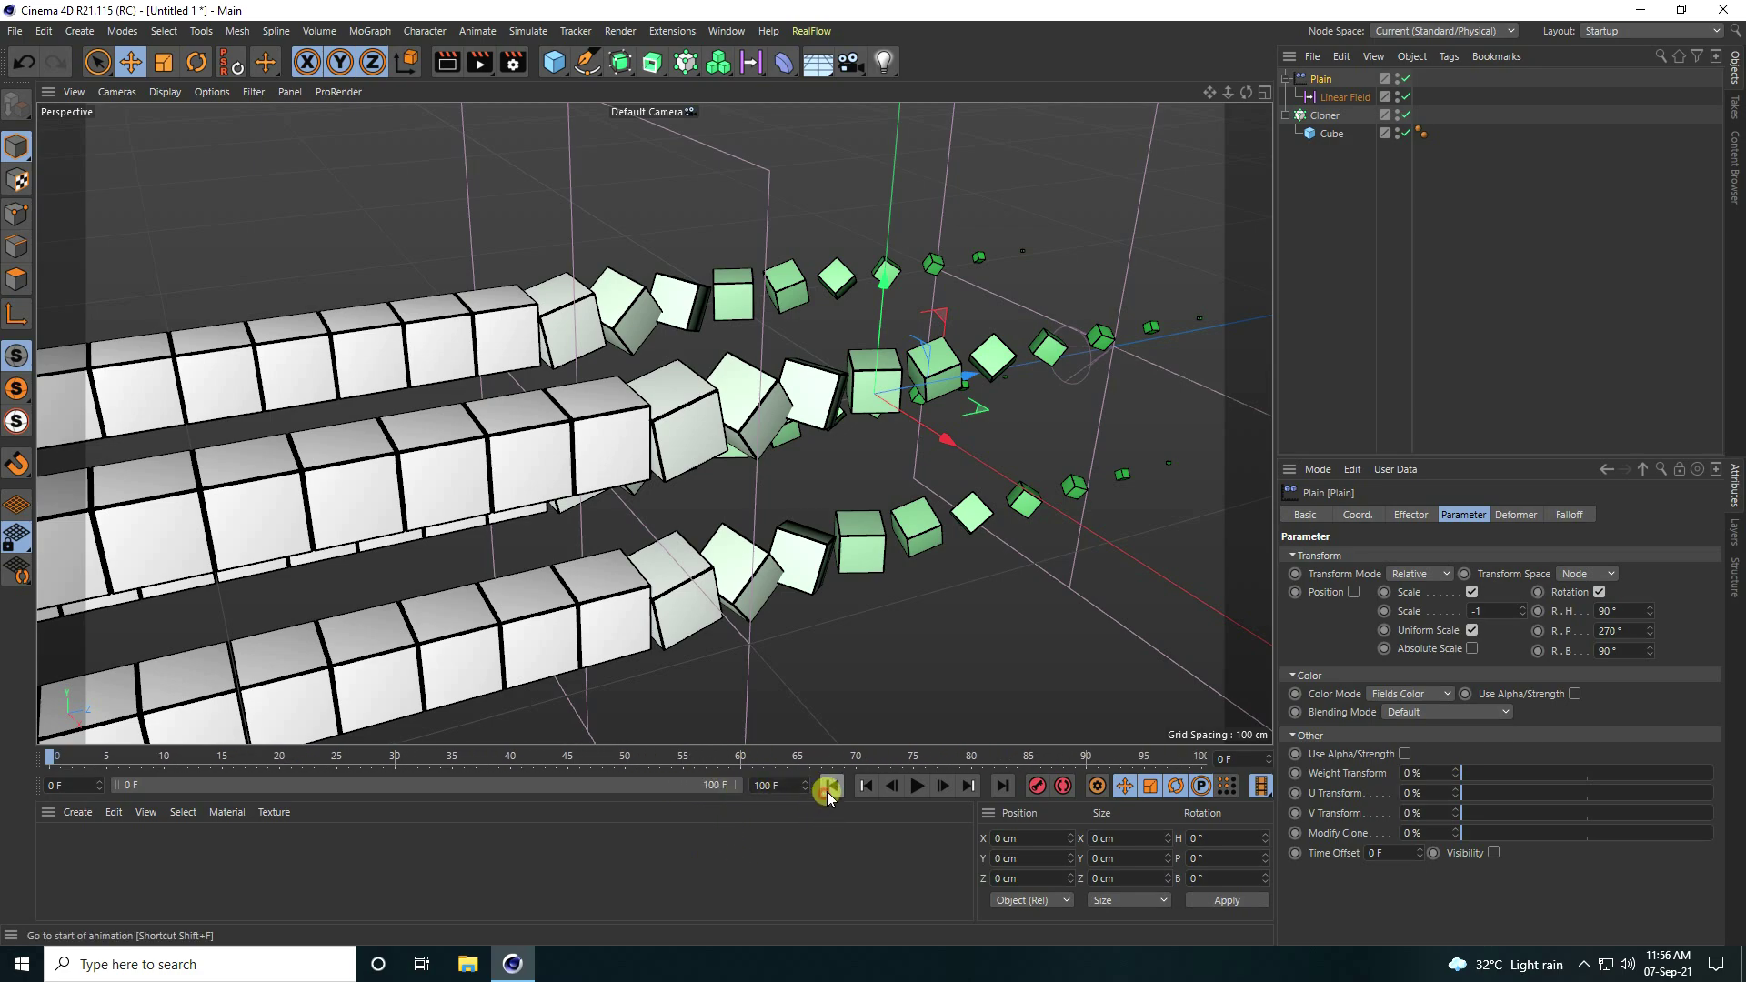
Step: Keyframe the Cloner's Z position at -200 cm on the last frame
left_click(1324, 116)
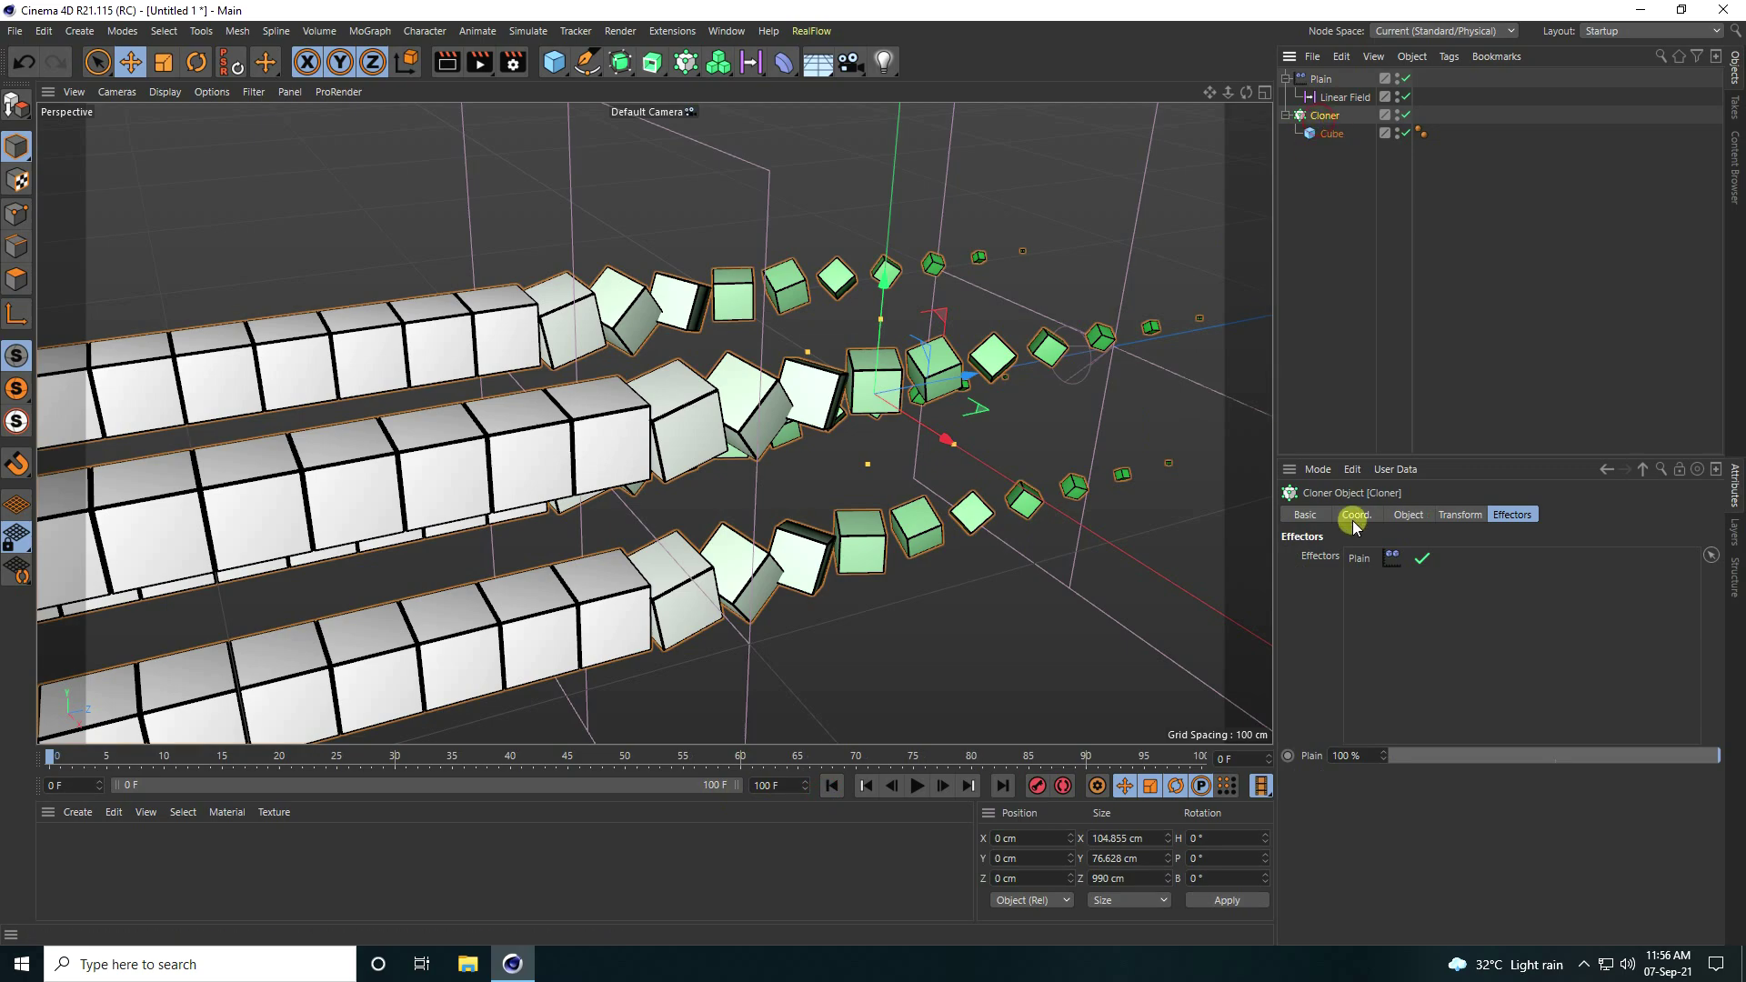
left_click(1356, 516)
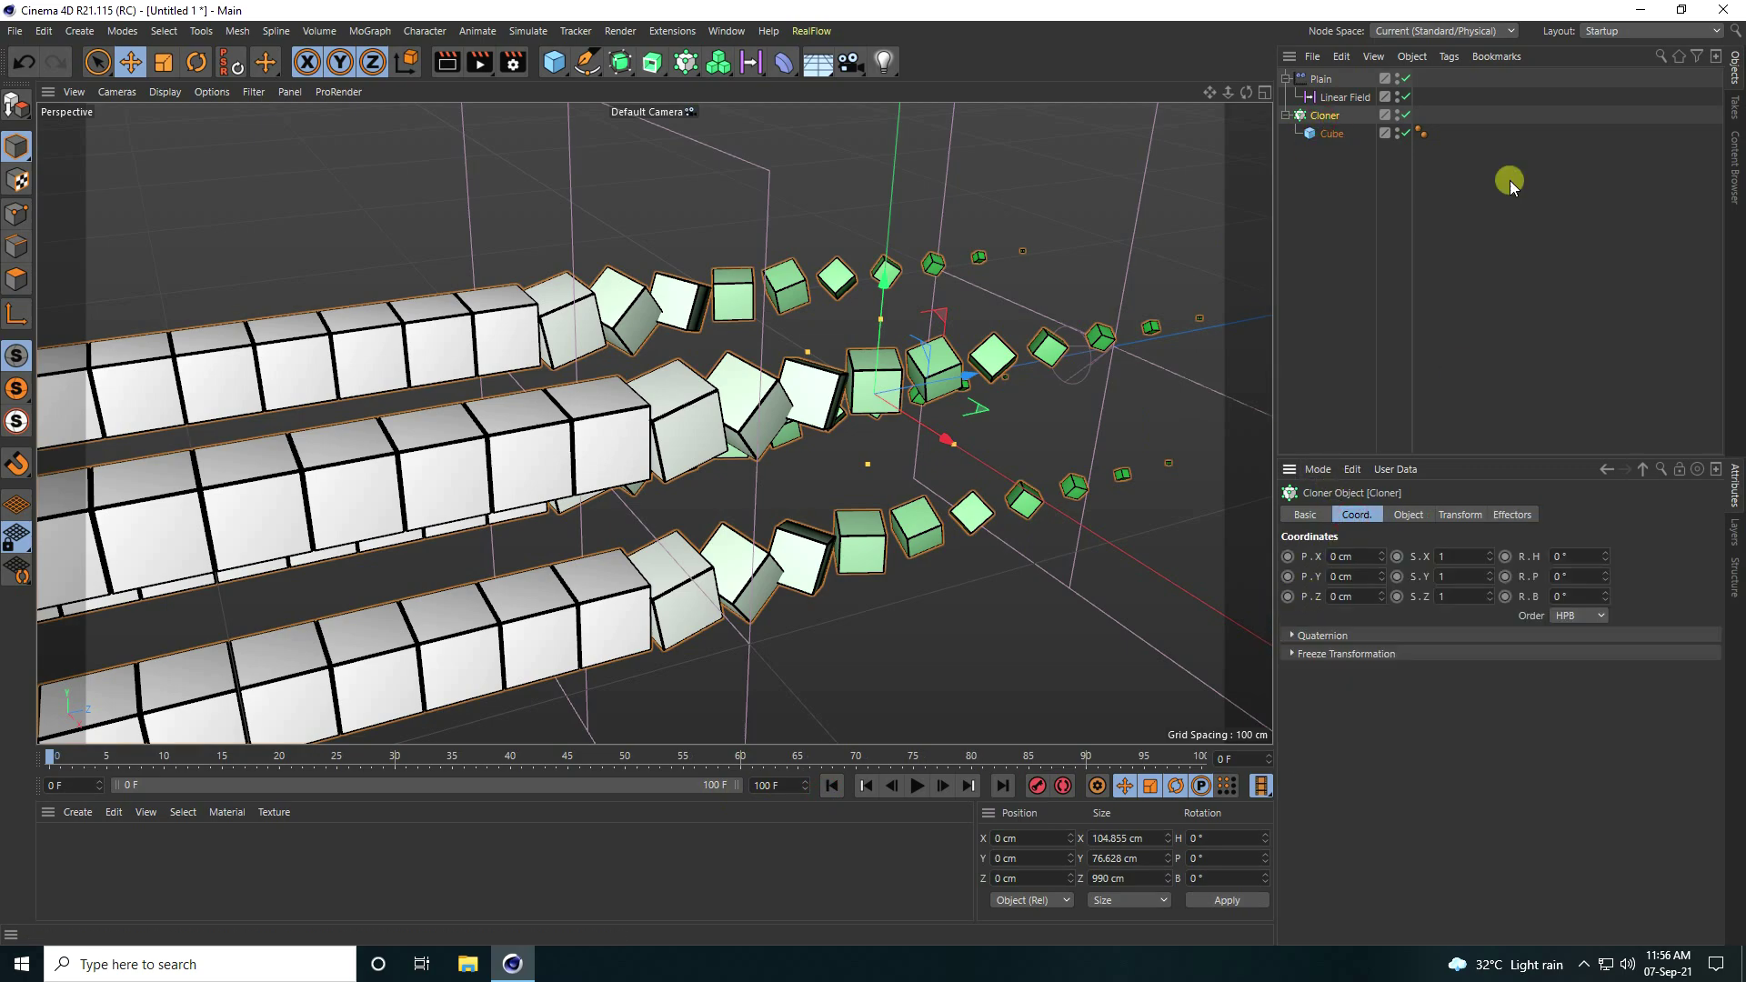
left_click_drag(1382, 600, 1381, 600)
key("ctrl+z")
left_click(1304, 604)
left_click(1002, 785)
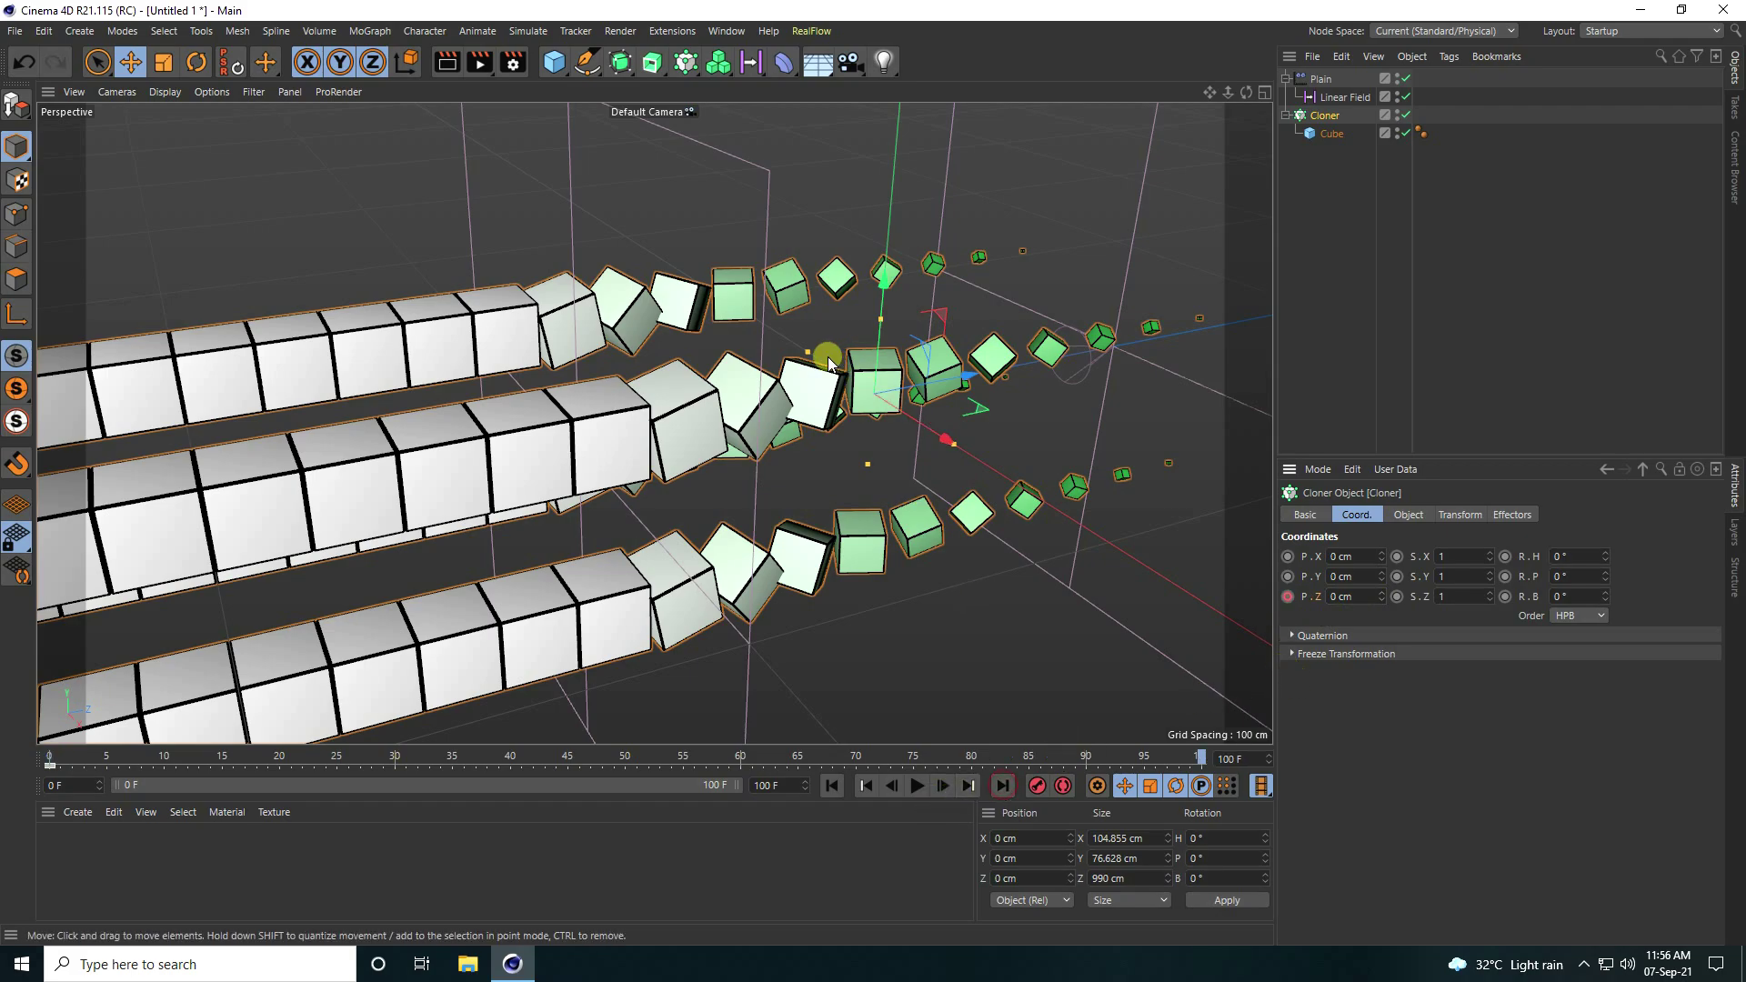
left_click_drag(1382, 598, 1387, 595)
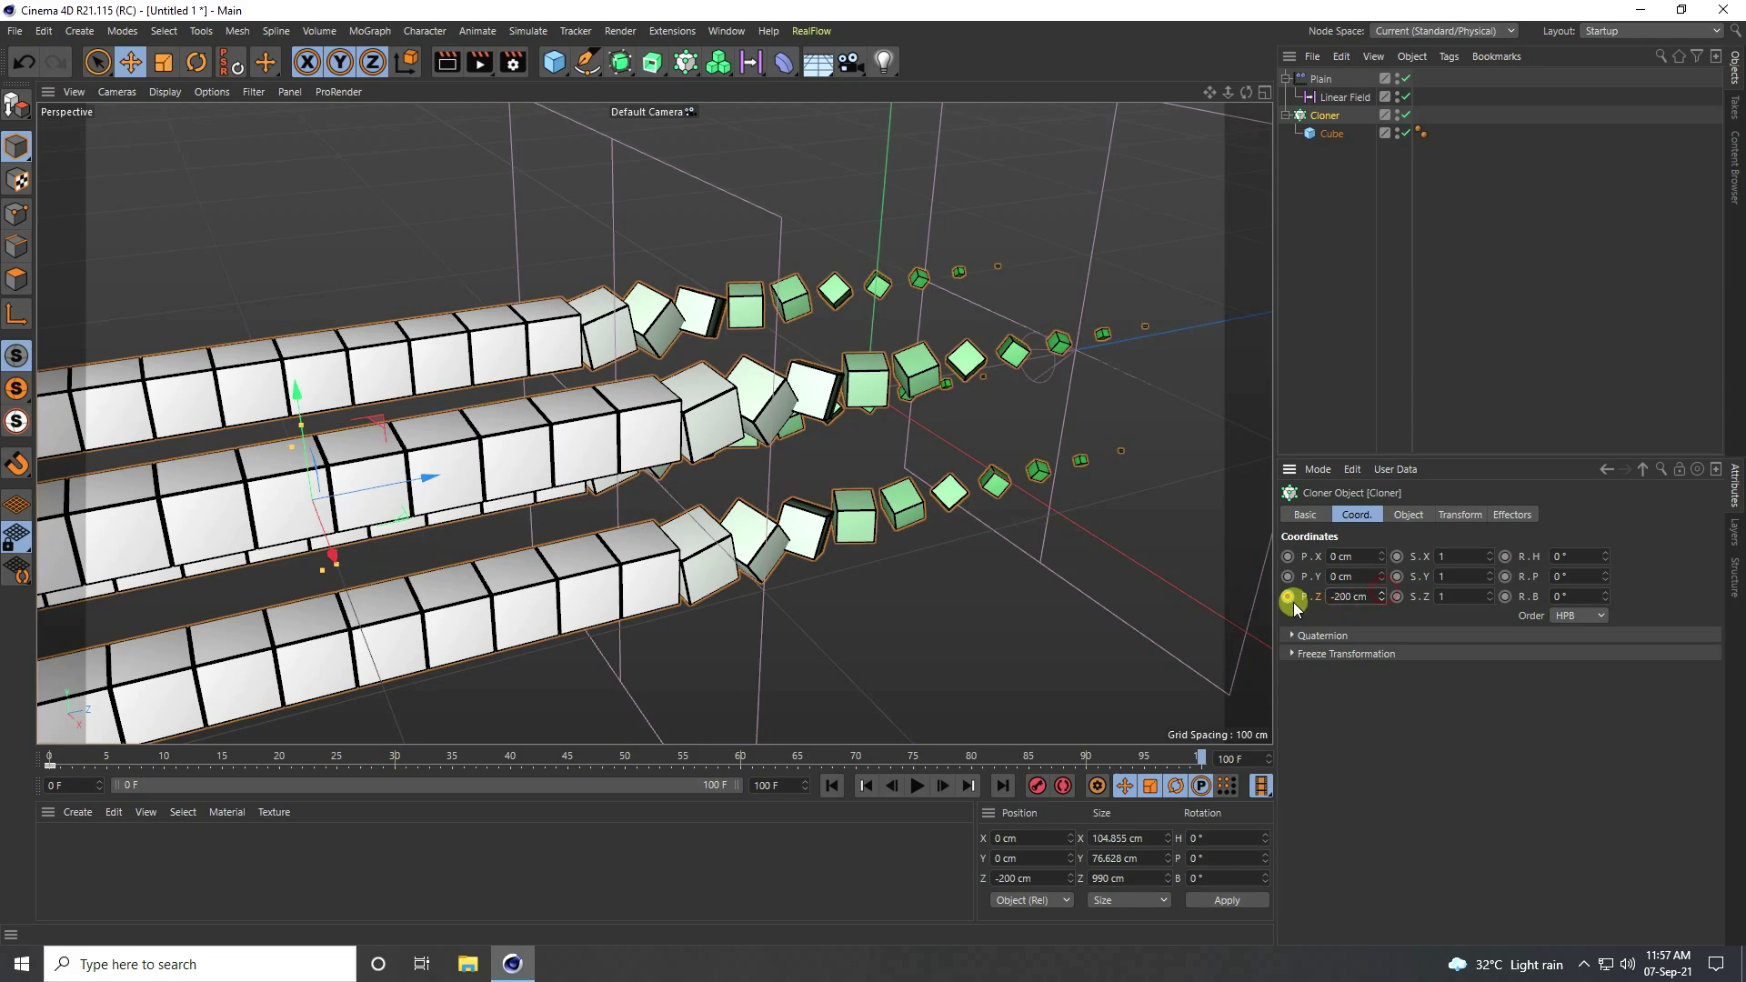
left_click(837, 785)
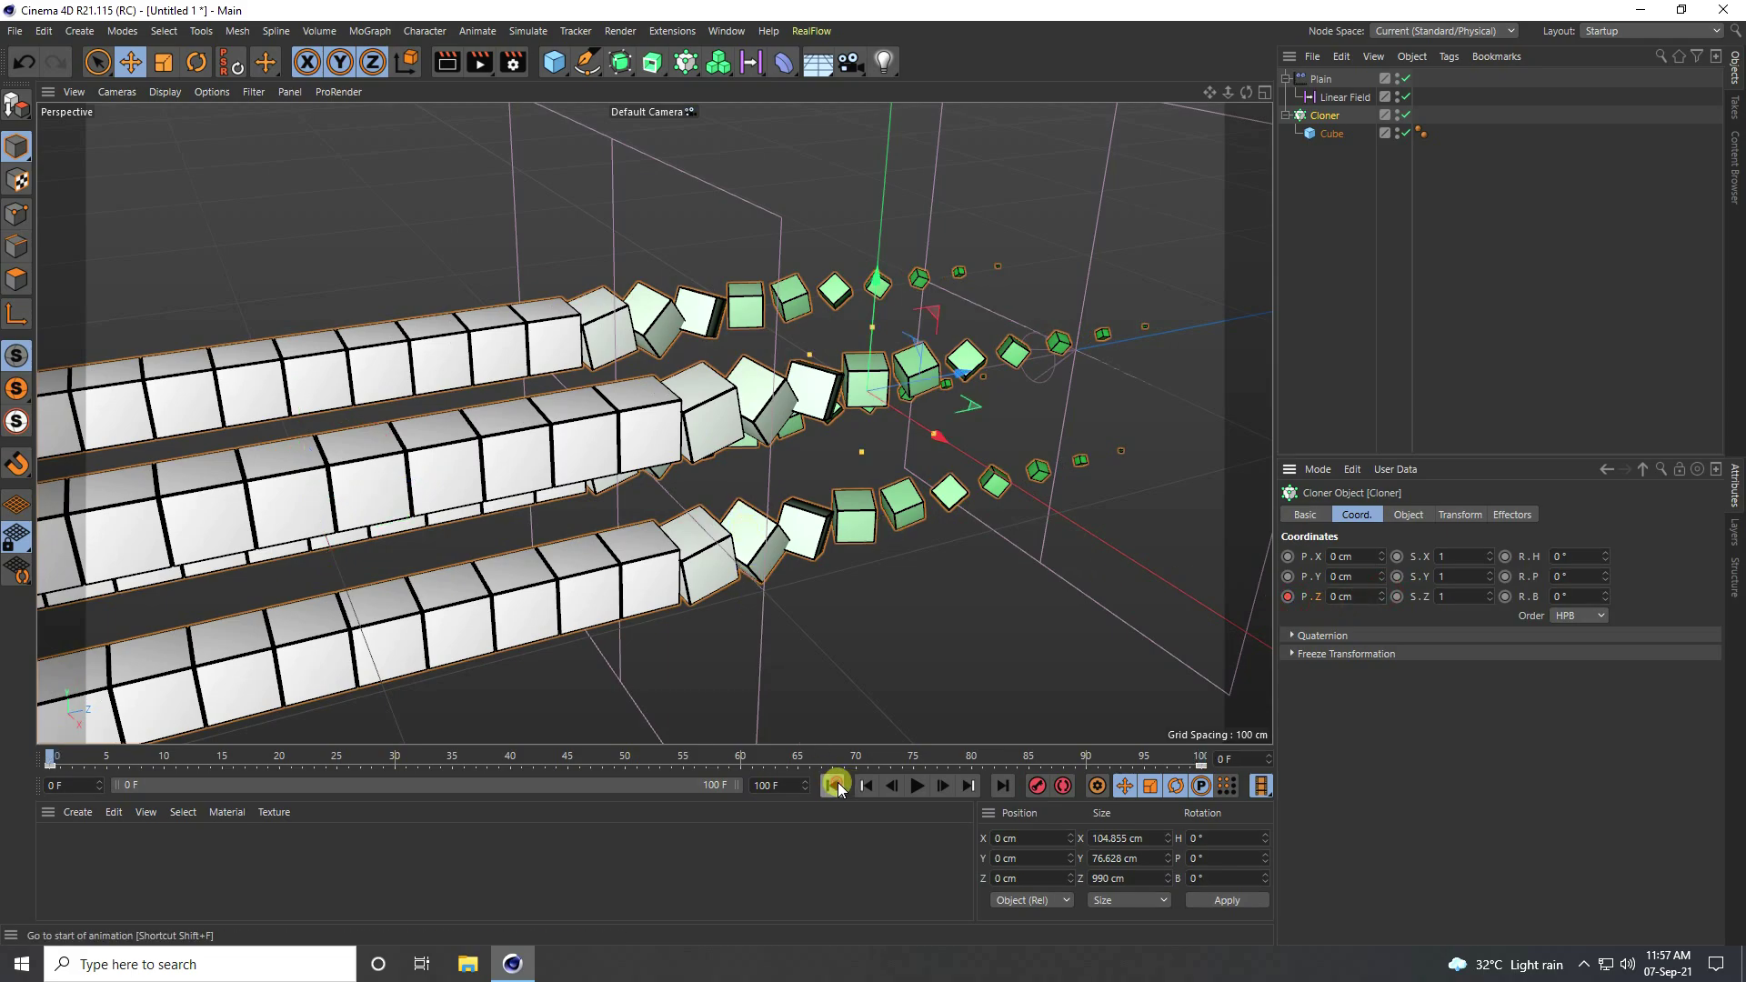
Step: Play the animation and stop it at frame 63
left_click(912, 788)
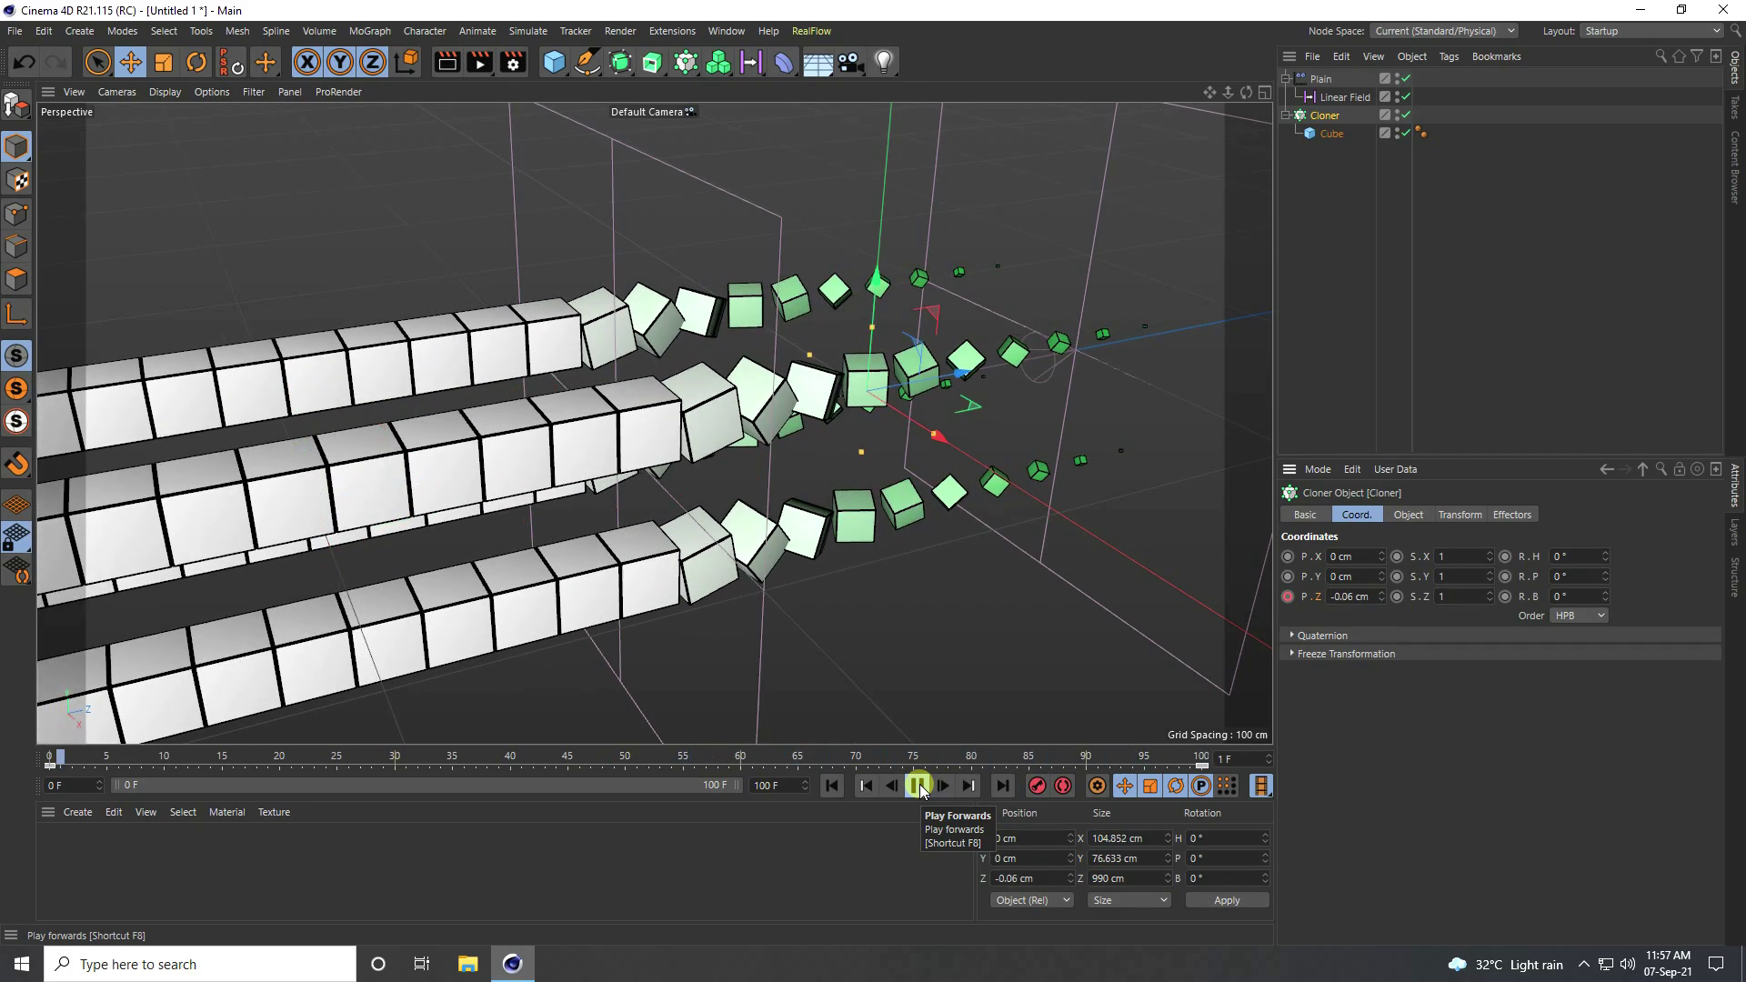
left_click(893, 422)
left_click(915, 784)
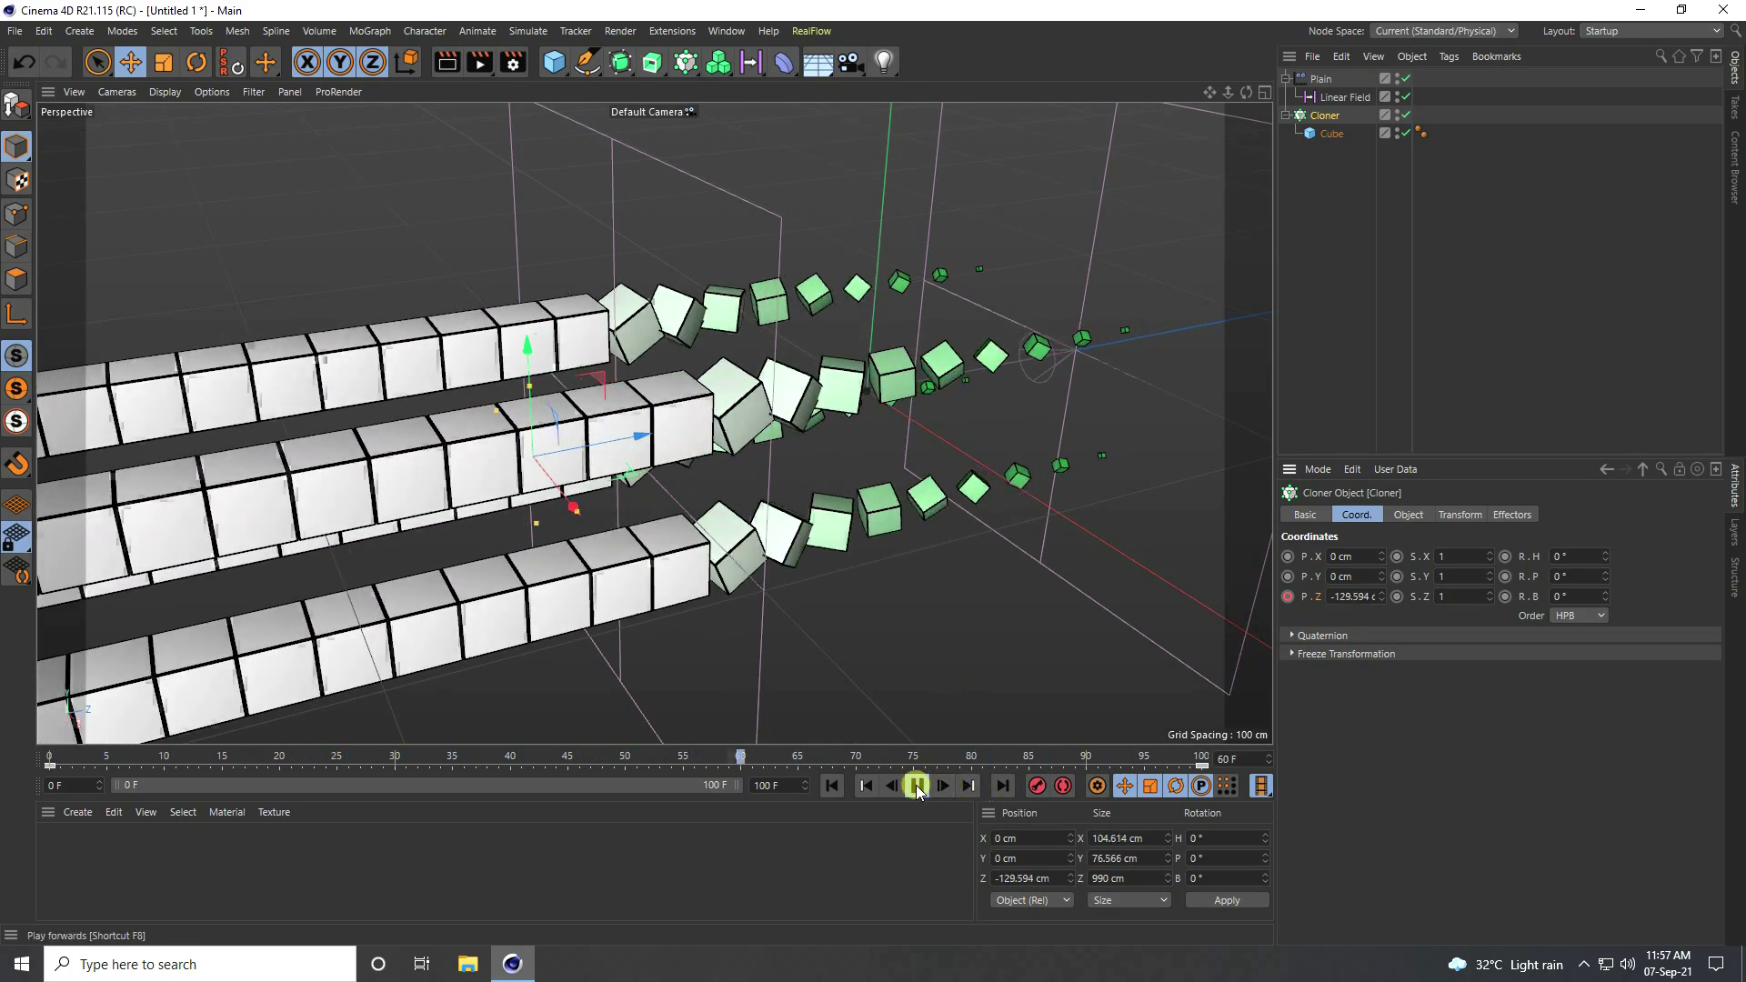
Step: Select the Cloner and open it in Timeline (F-Curve)
left_click(1441, 182)
left_click(1323, 118)
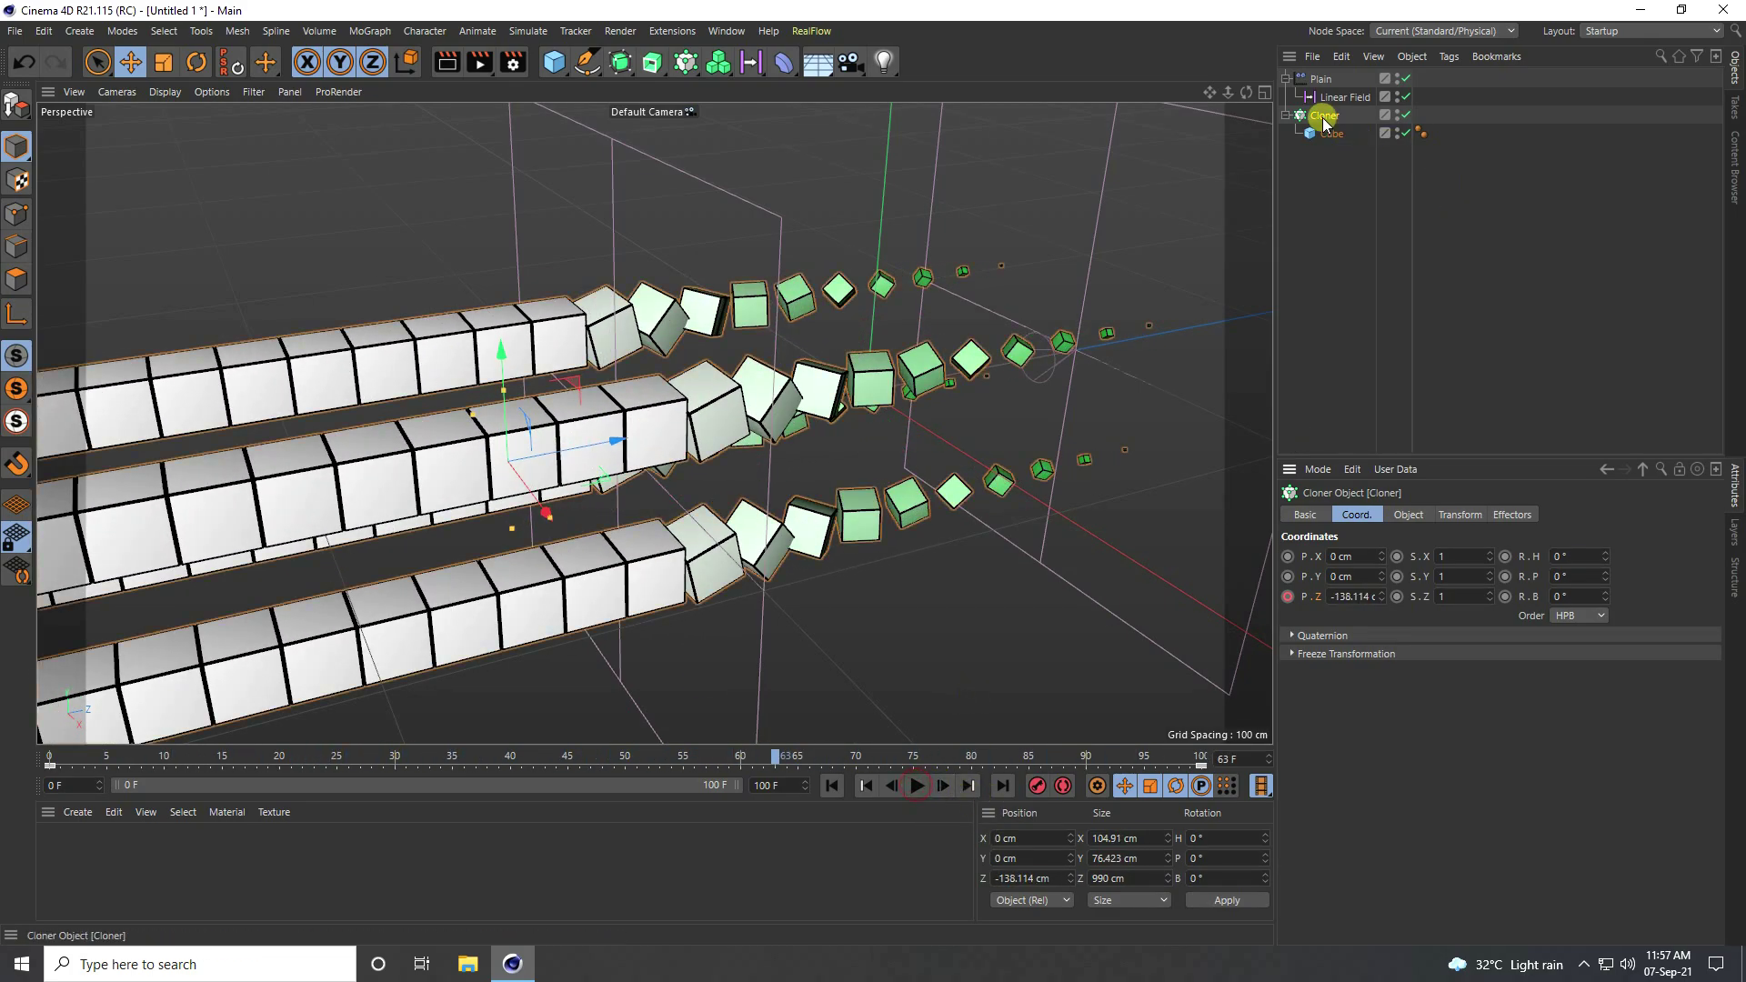
left_click(732, 33)
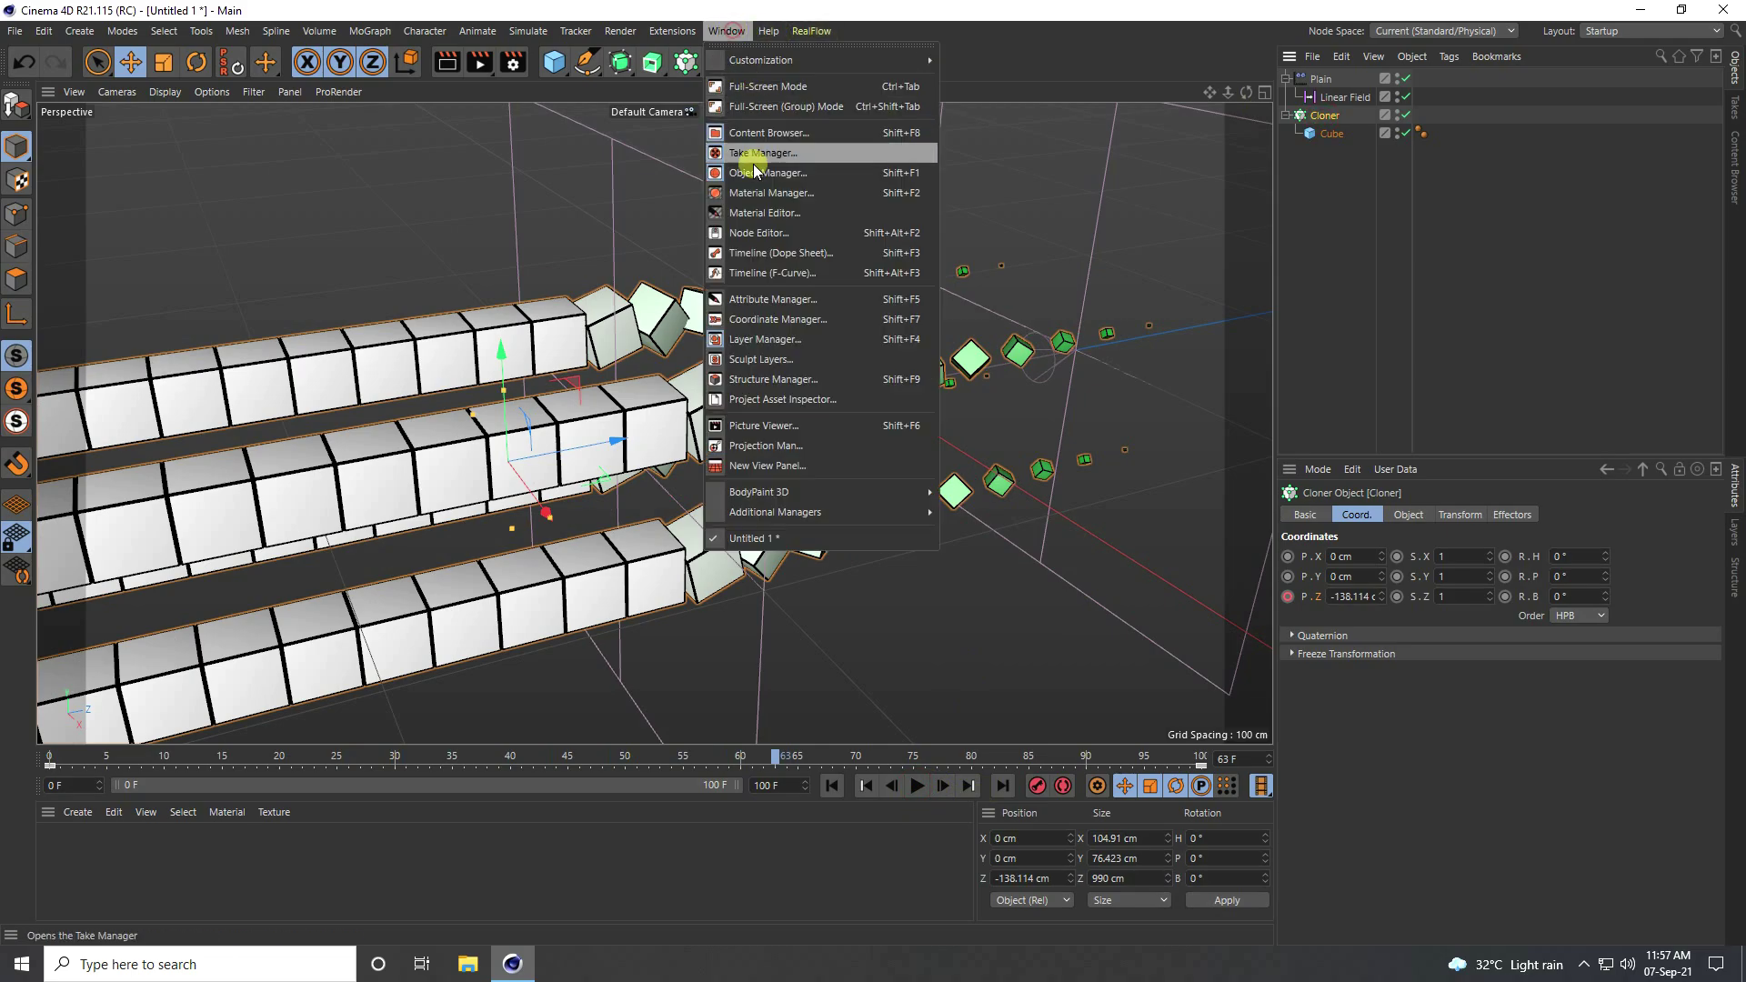
left_click(803, 274)
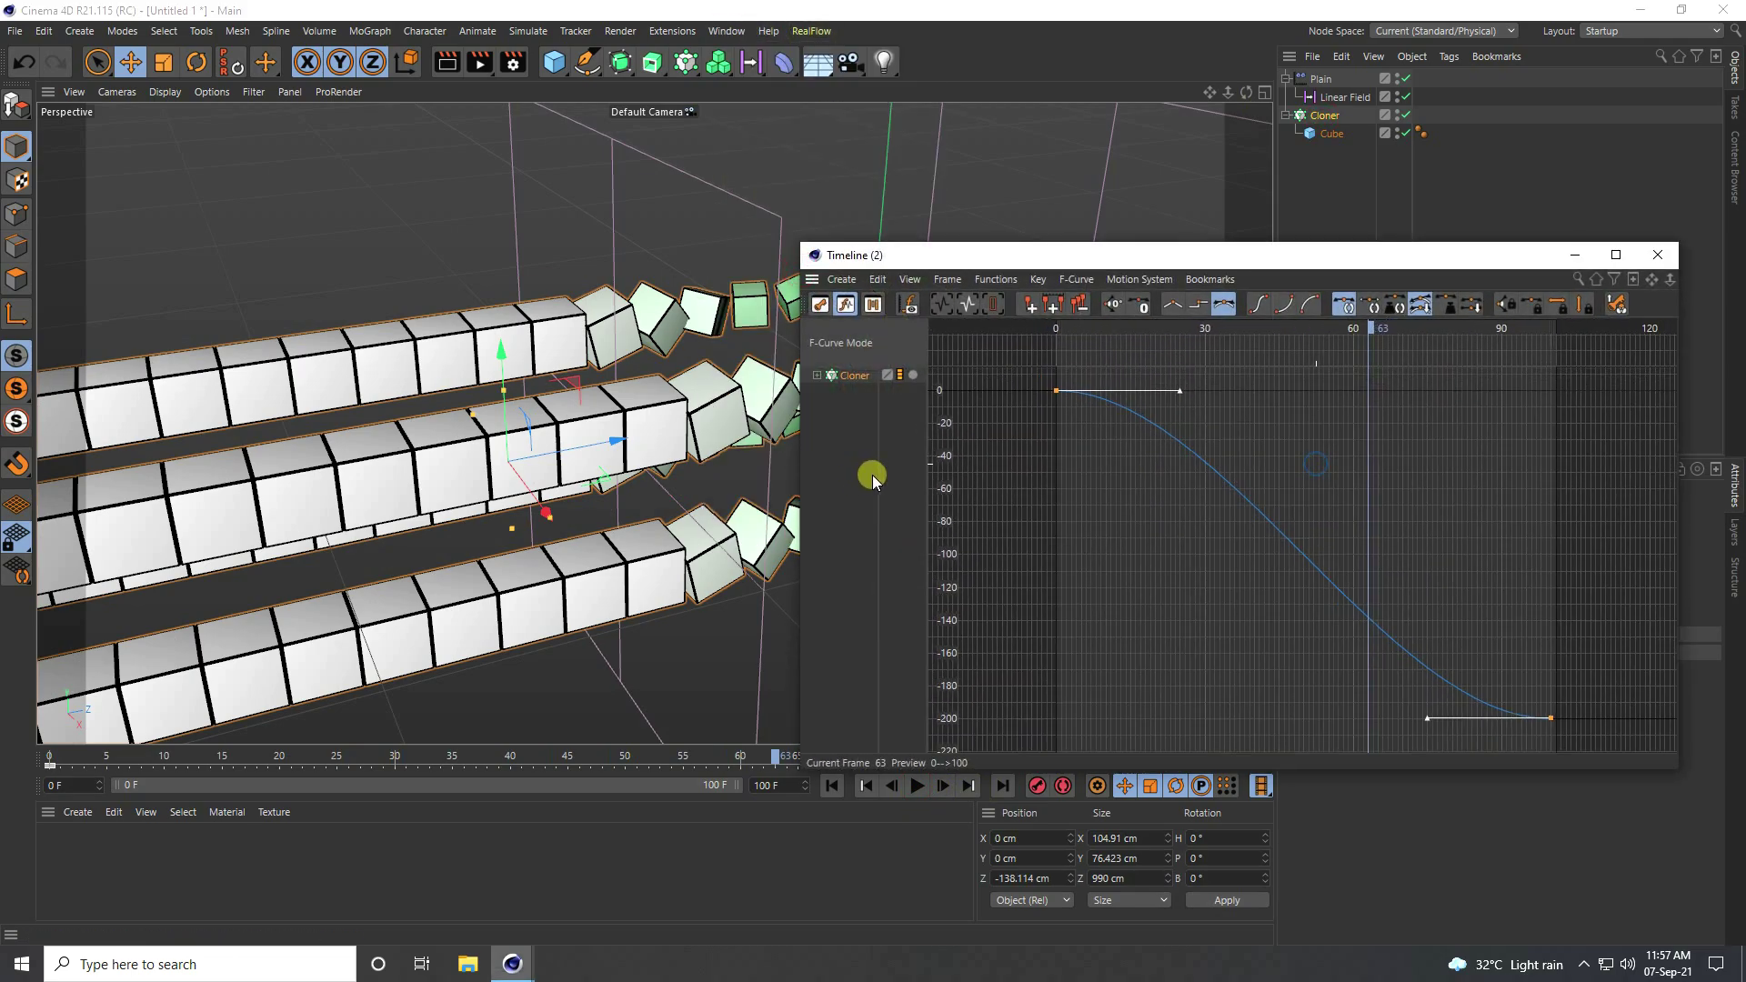
Step: Frame the curve and set all Cloner keys to Linear interpolation
key("h")
left_click_drag(1028, 373, 1598, 718)
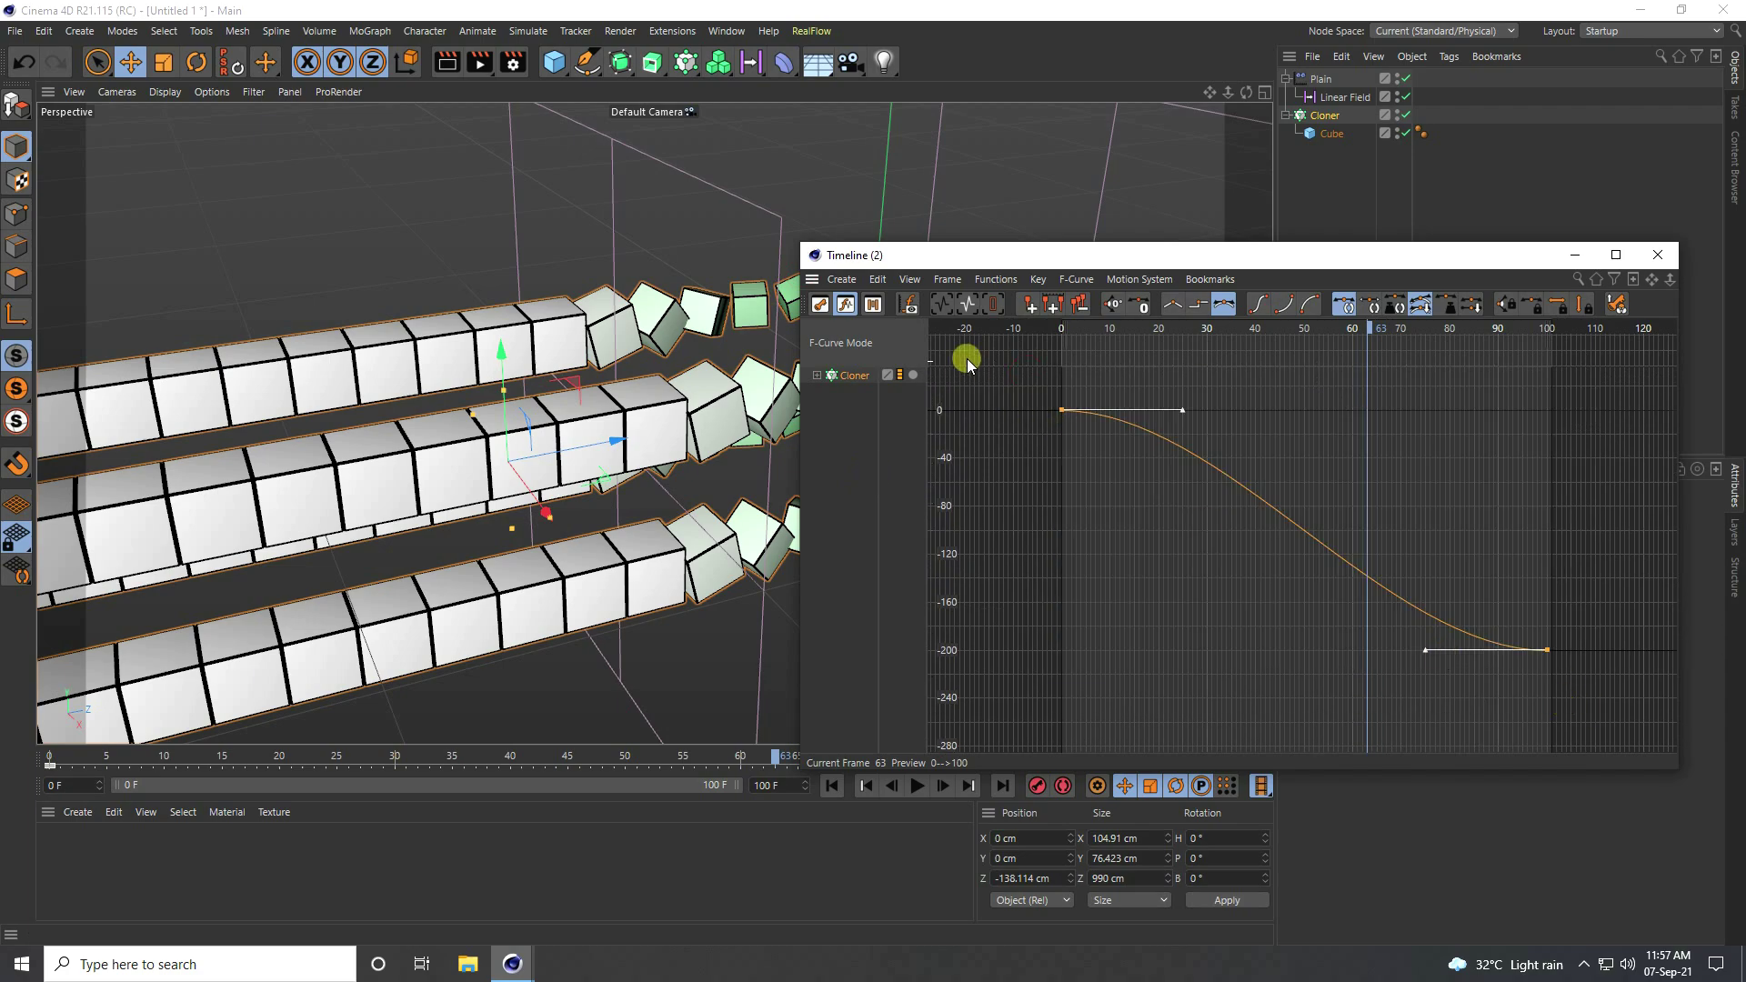
left_click(1172, 304)
Step: Close the timeline and play the animation from frame 0
left_click(1659, 257)
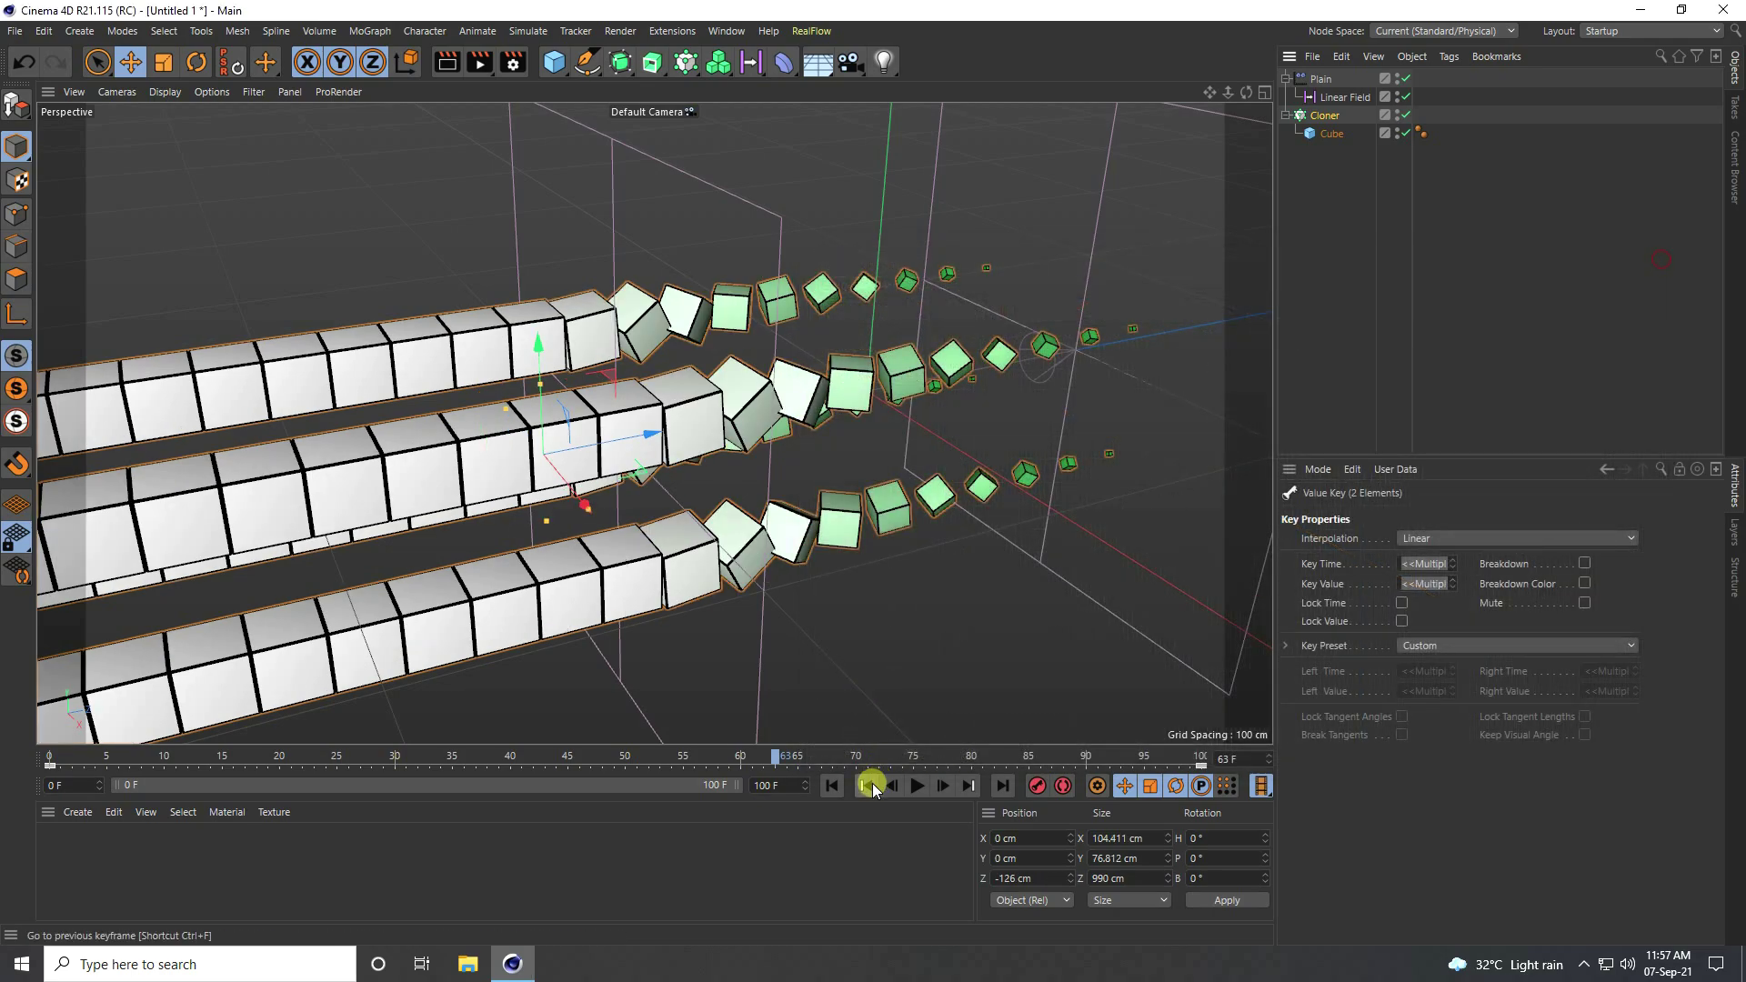
left_click(832, 785)
left_click(916, 785)
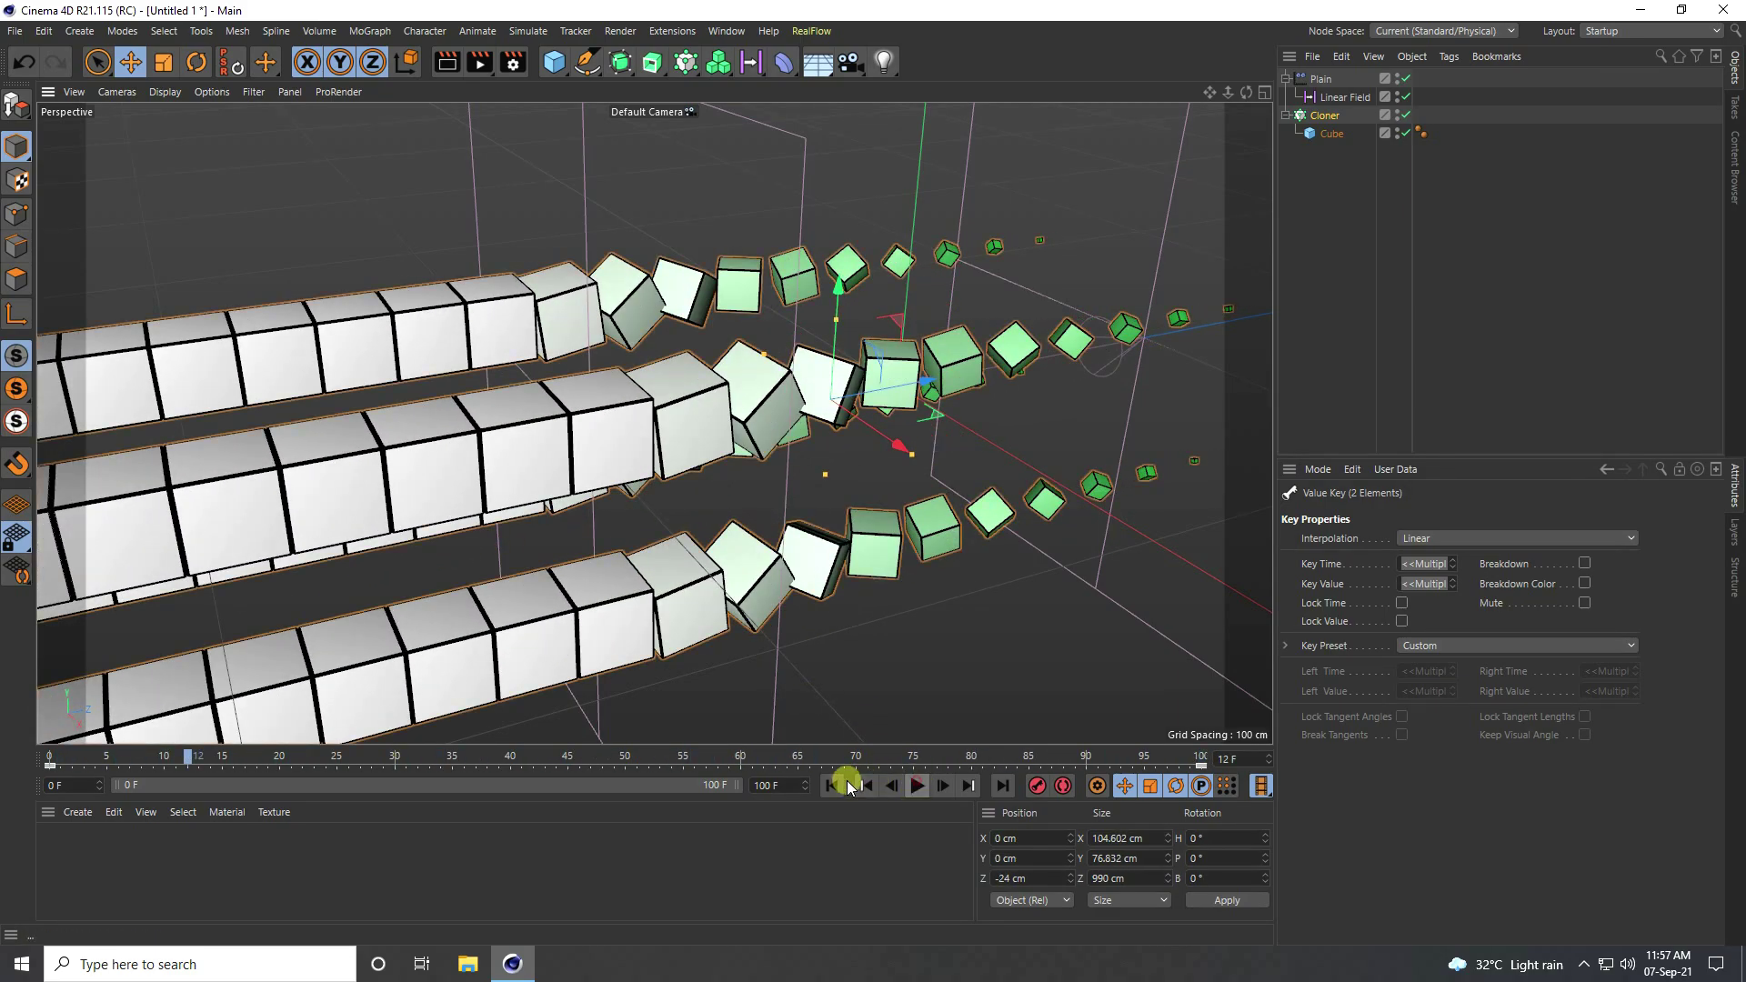
Step: Add a sphere with 50 segments at frame 0
left_click(832, 785)
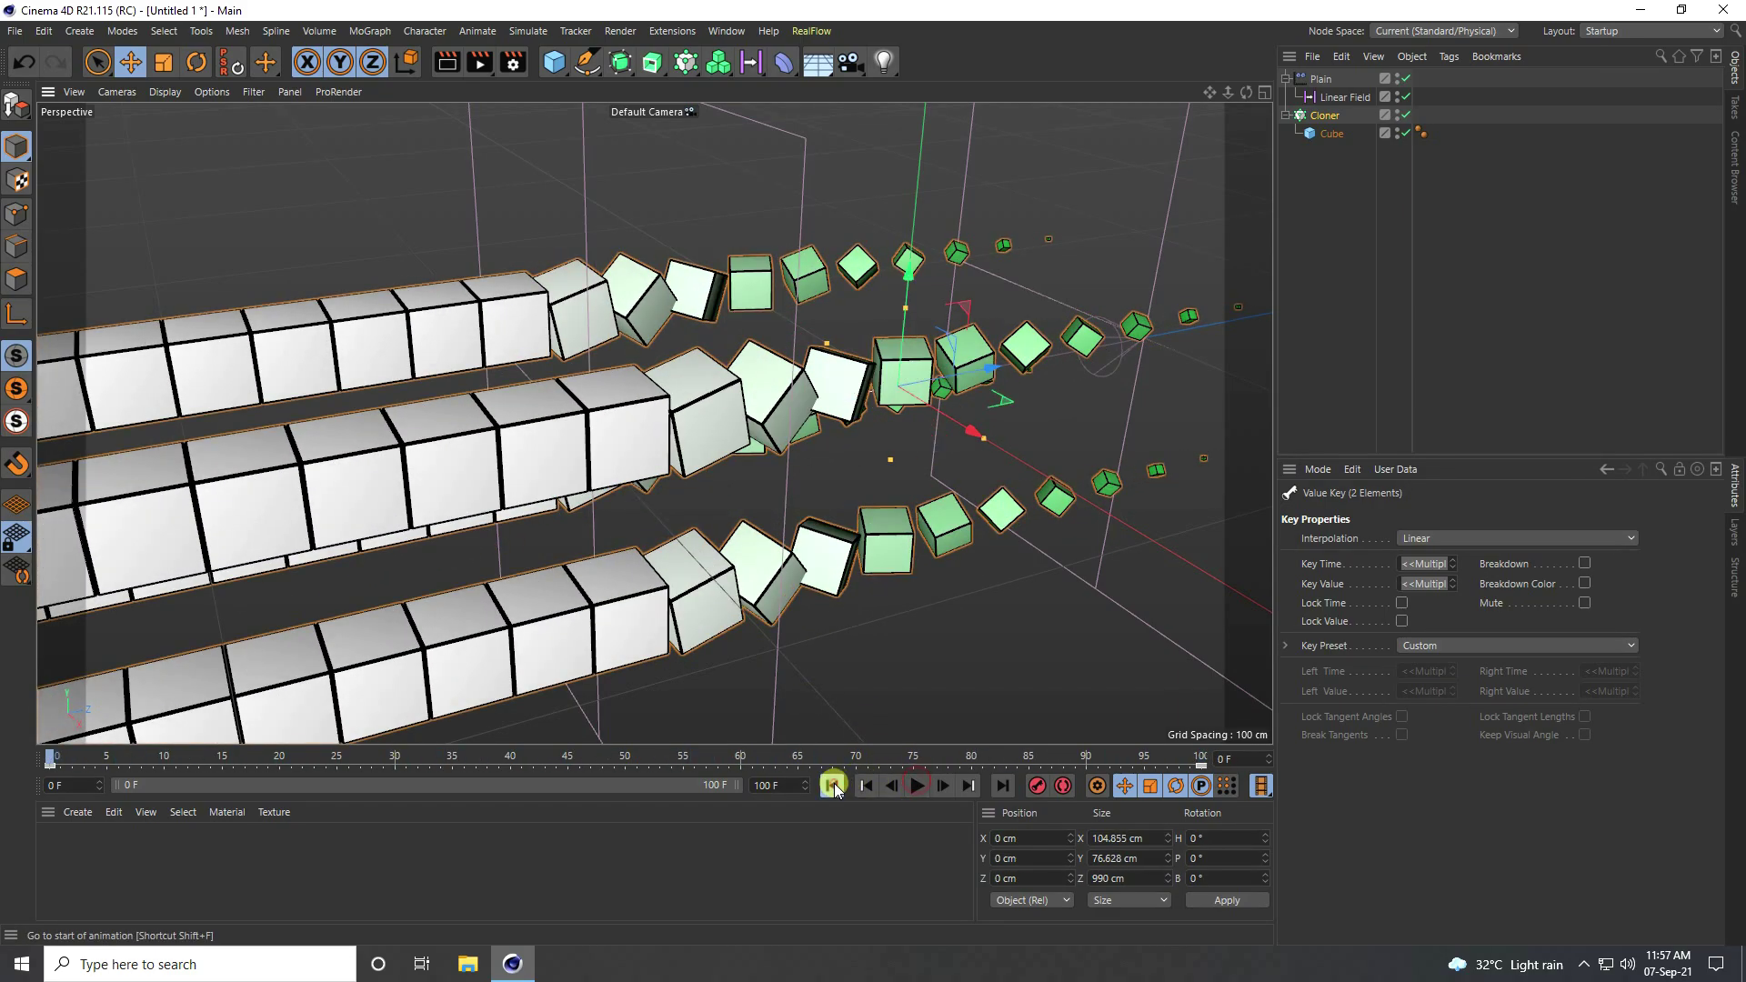
left_click(554, 62)
left_click(921, 121)
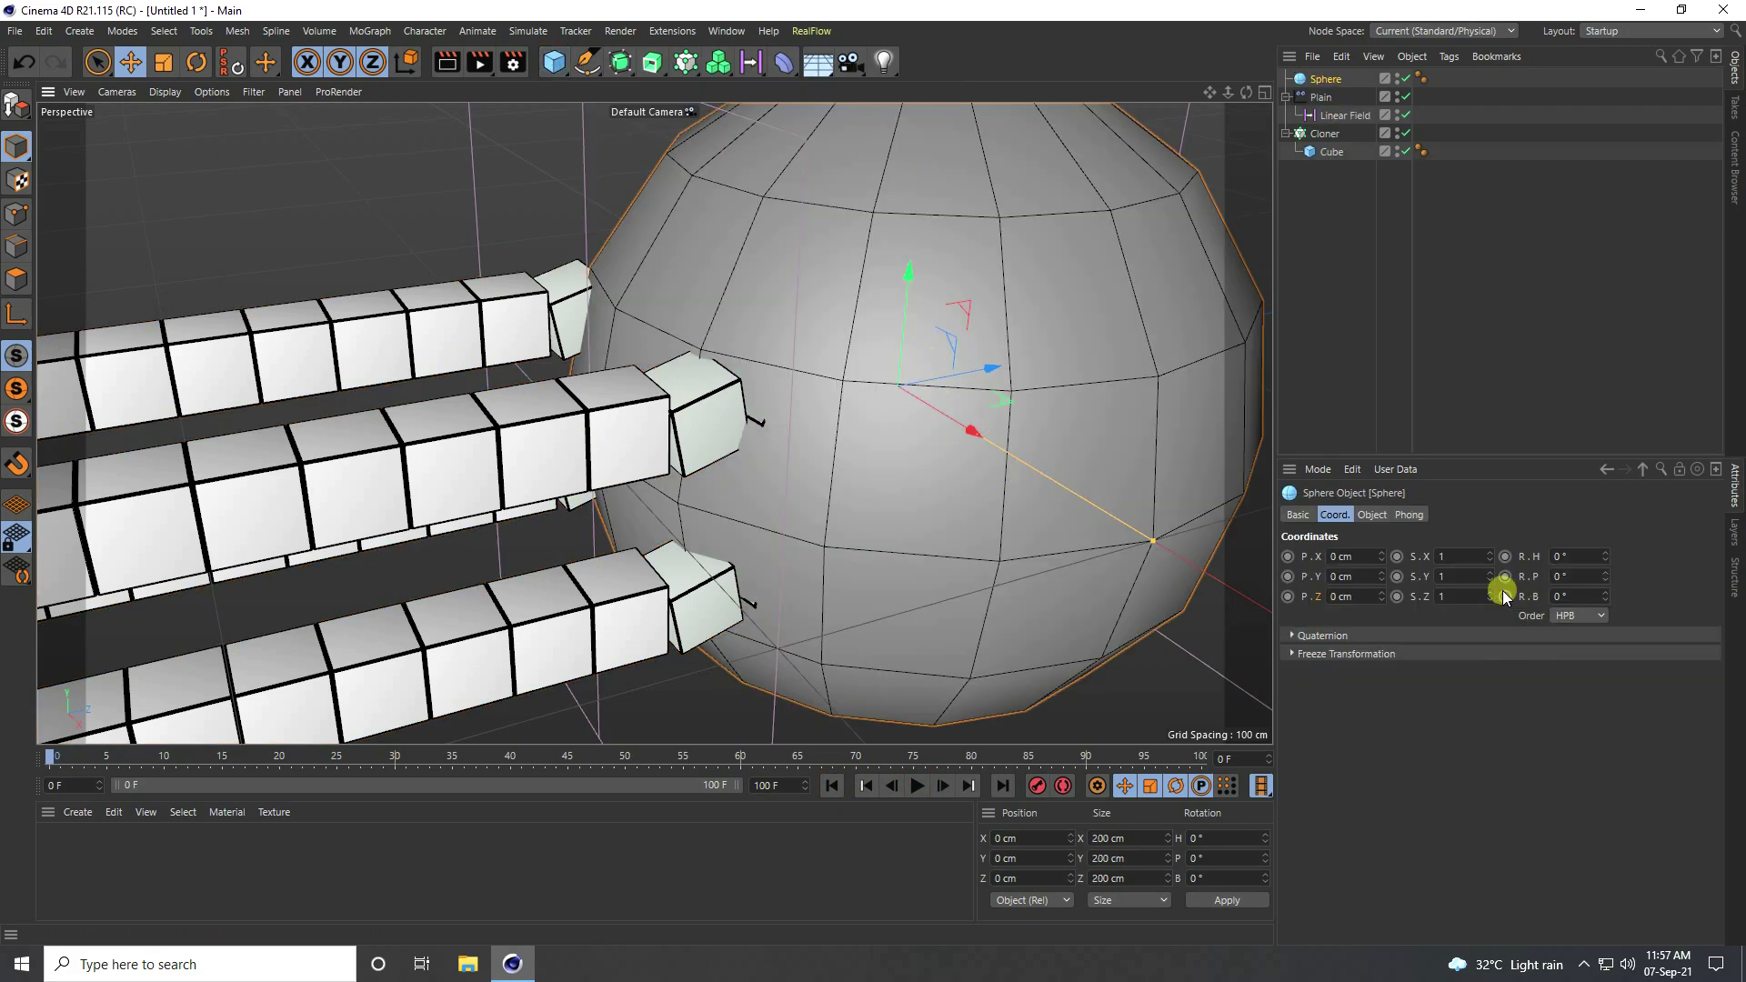
left_click(1372, 515)
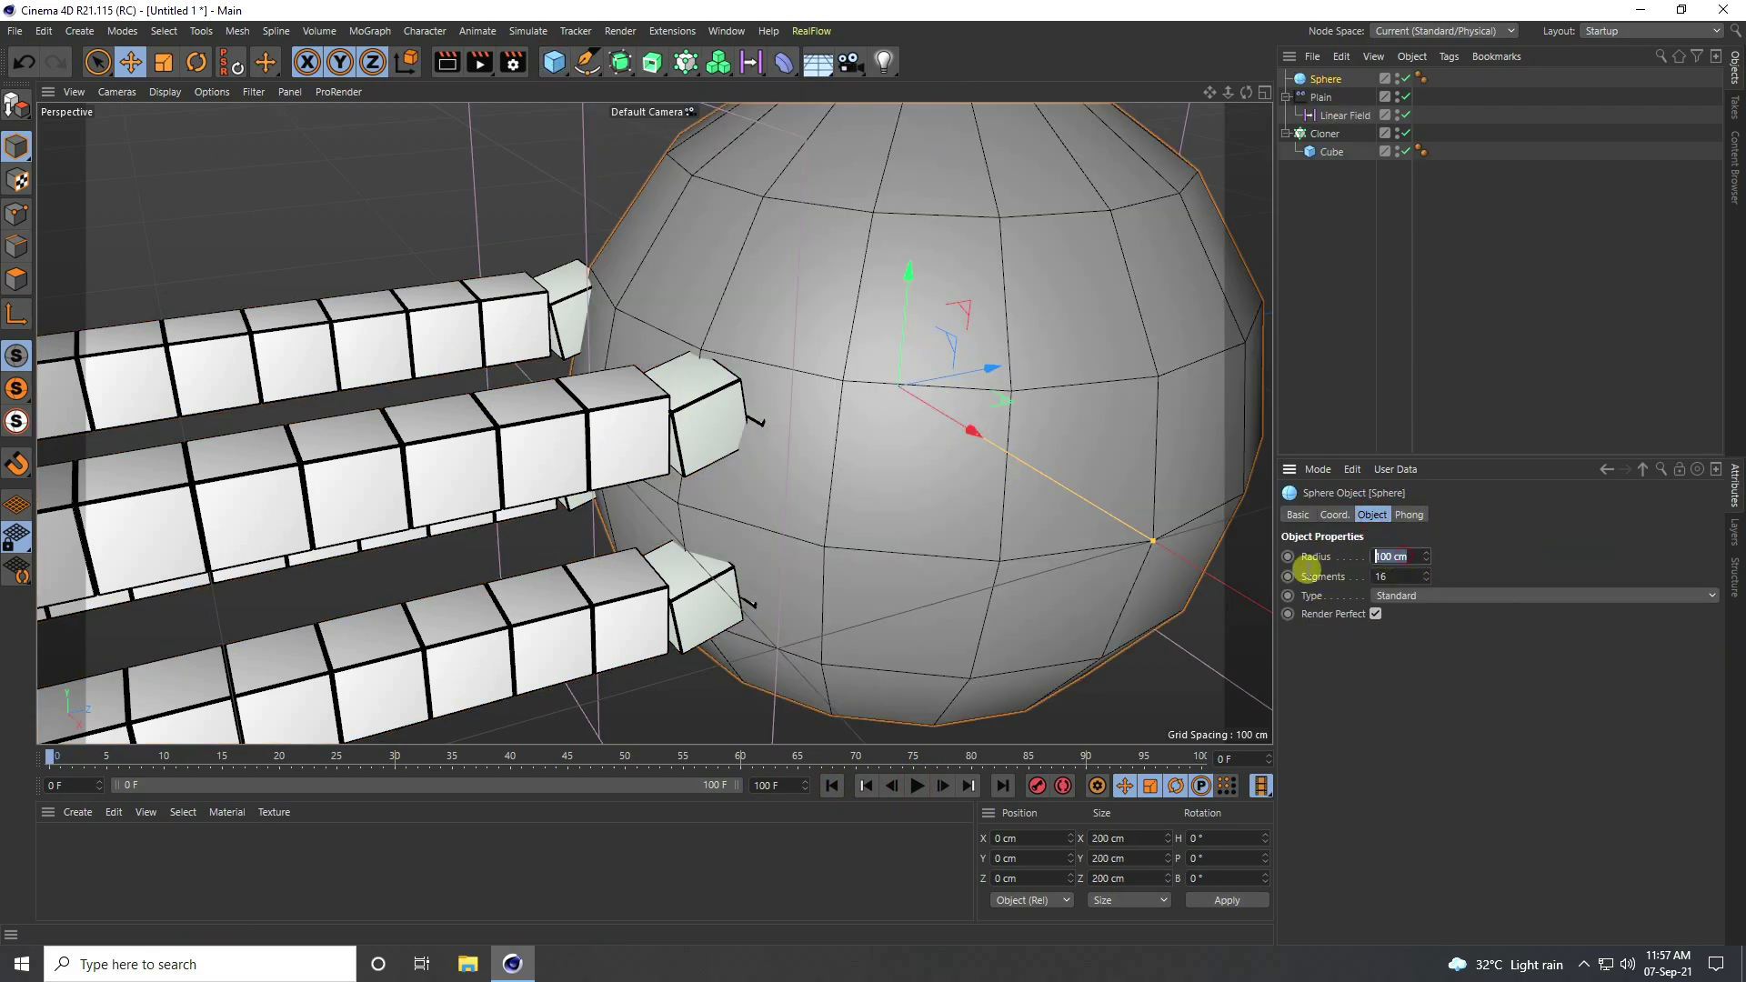
key("Tab")
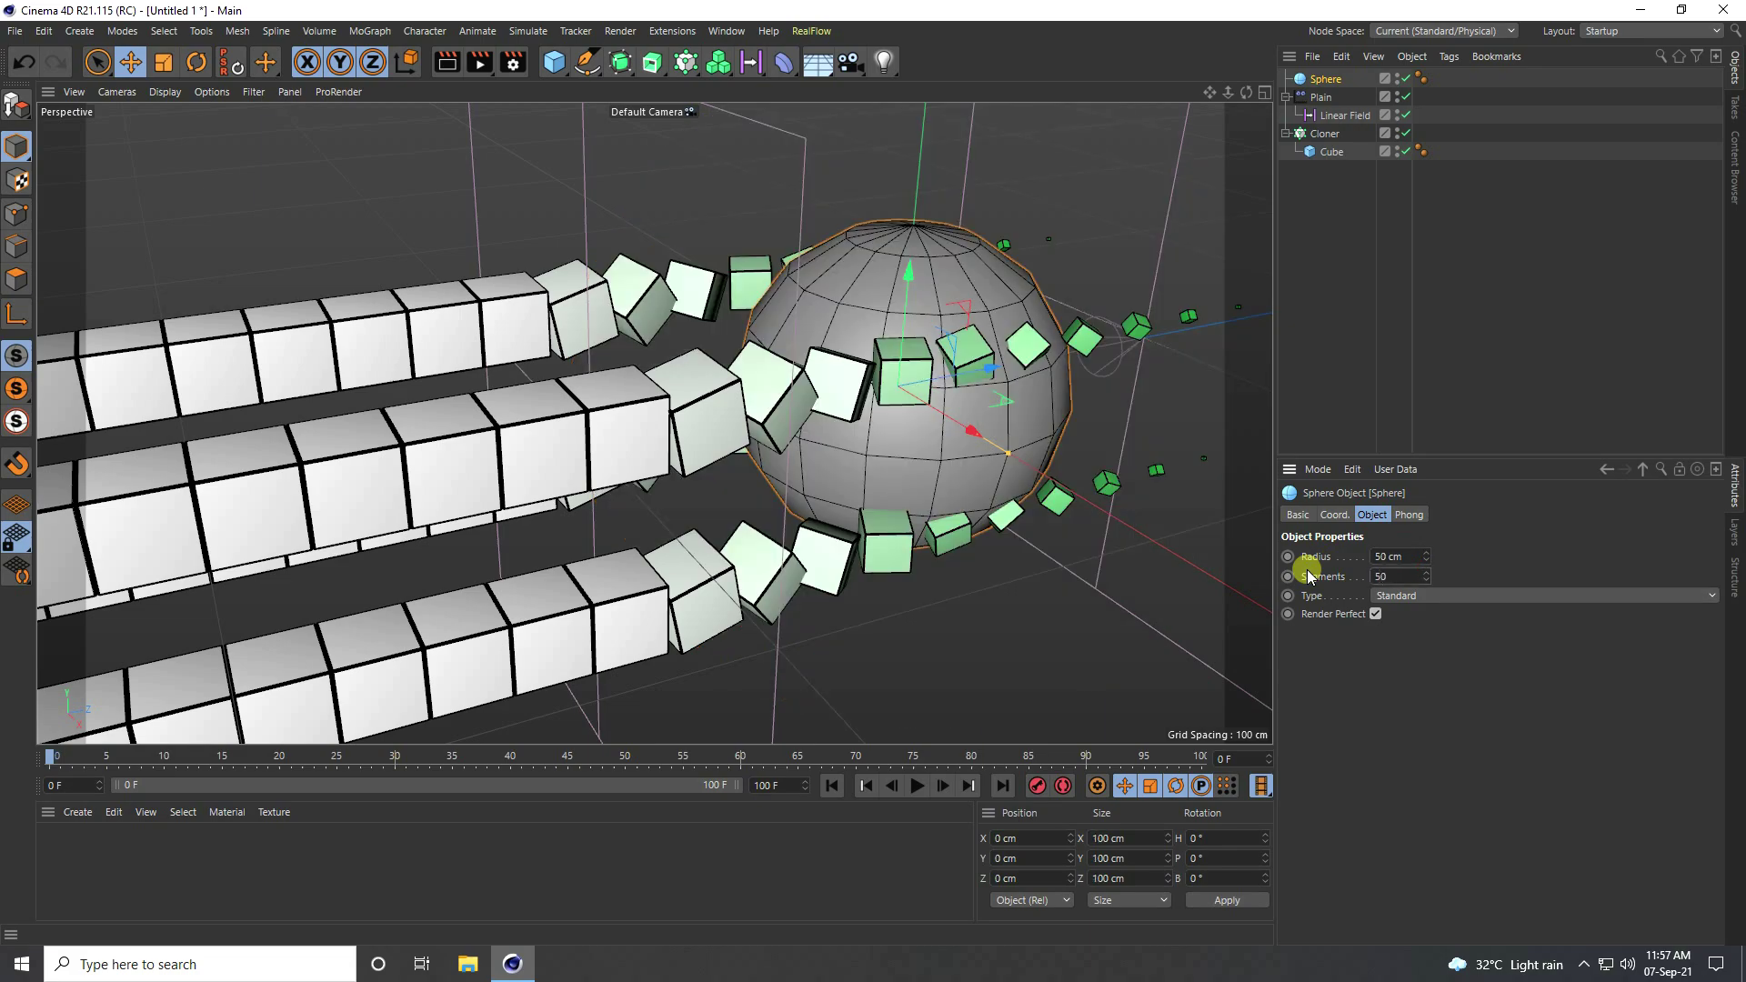
key("Return")
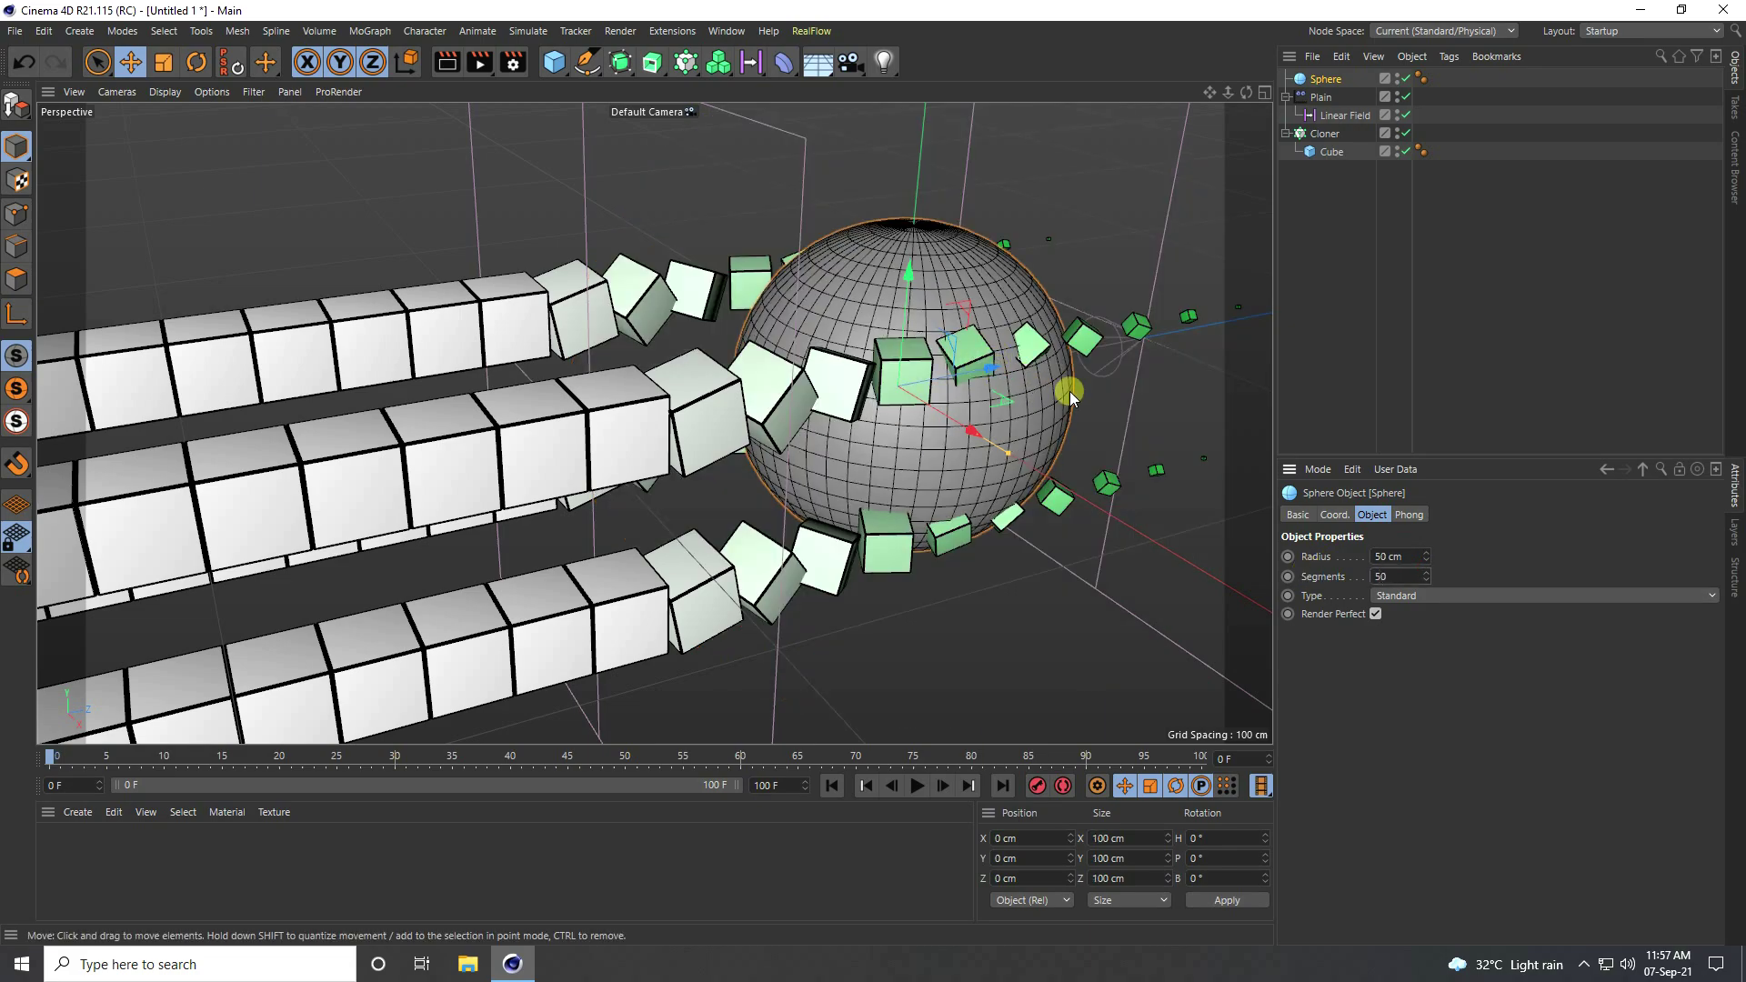
Step: Move the sphere back along the rows onto their top and shrink its radius to 45 cm
scroll(1069, 391, "down", 3)
left_click_drag(1035, 368, 677, 168)
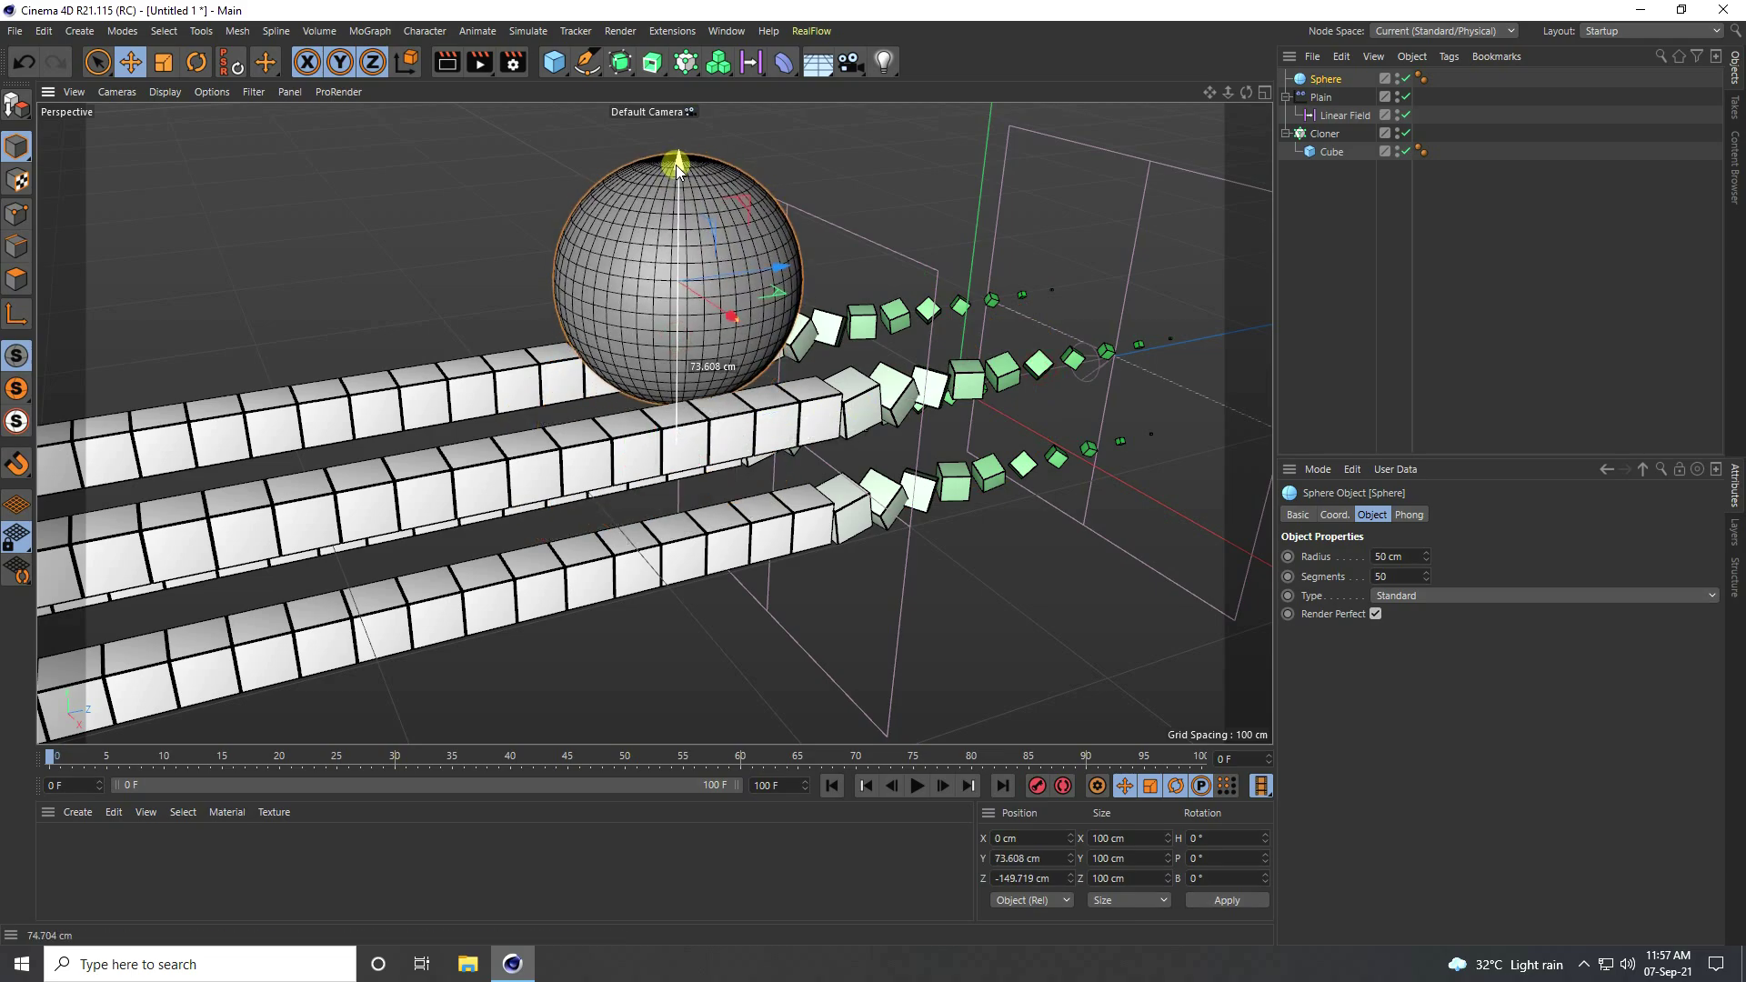
left_click_drag(826, 333, 755, 473, "alt")
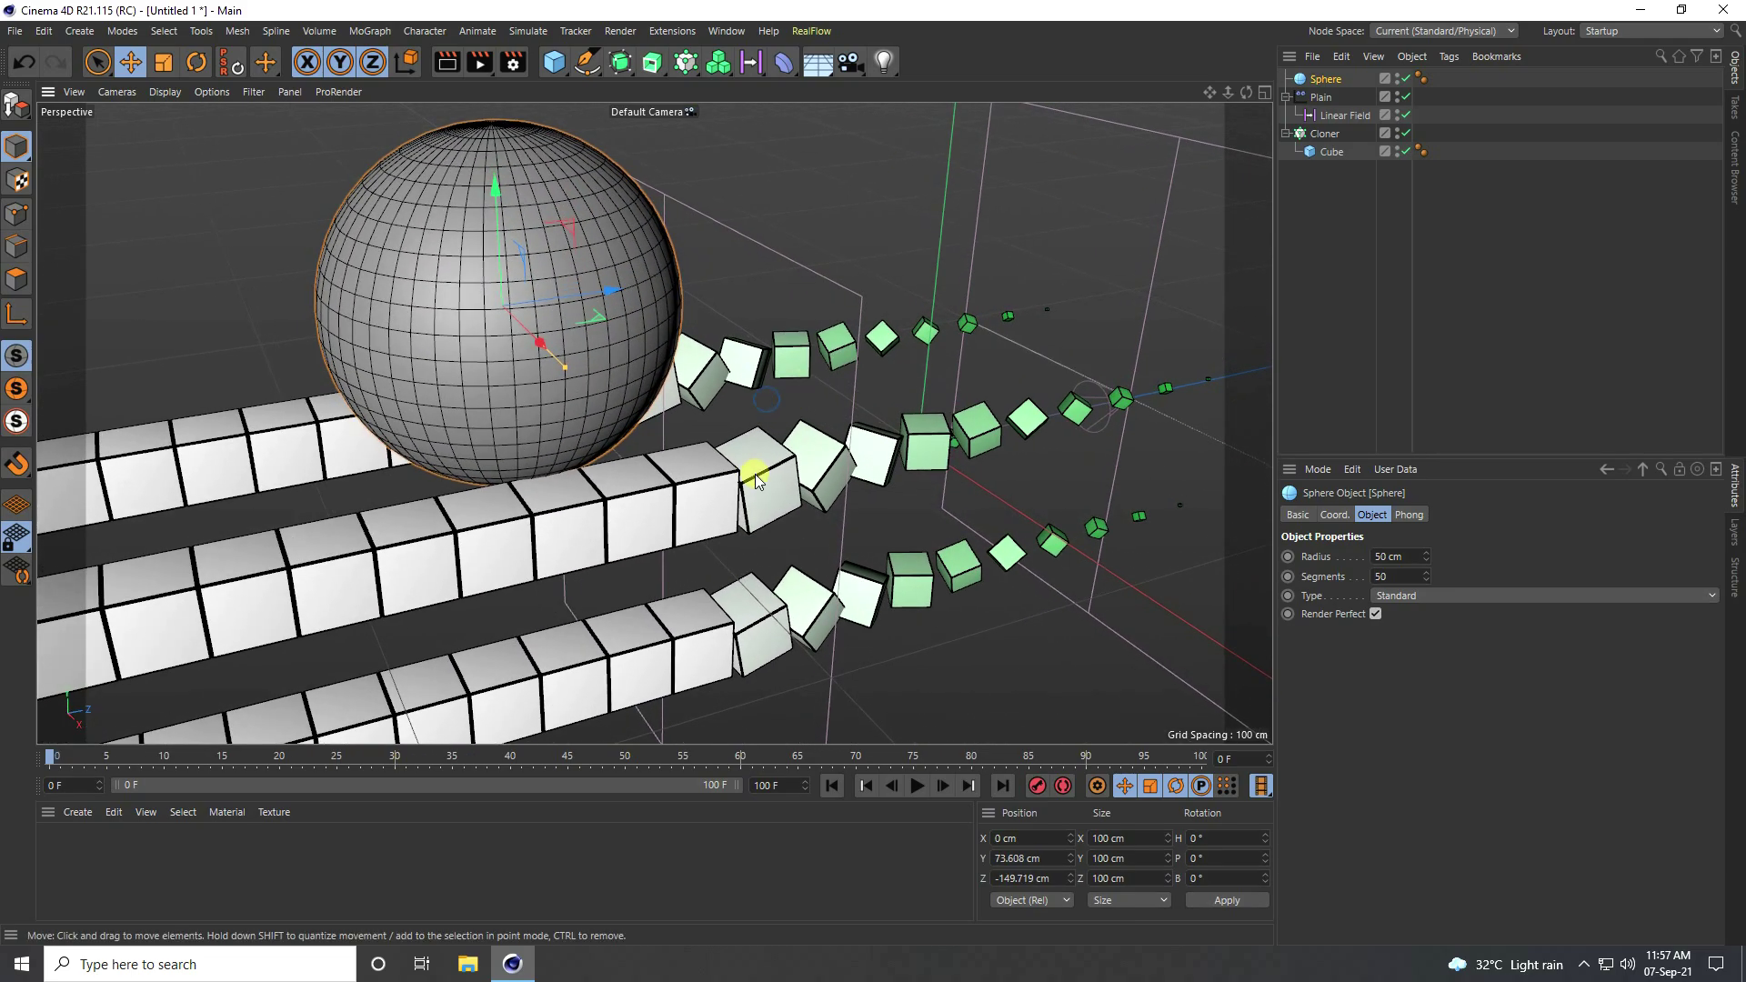
middle_click(804, 465)
middle_click(270, 238)
mouse_move(571, 372)
left_mouse_down("alt")
mouse_move(729, 344)
mouse_move(585, 352)
left_mouse_up("alt")
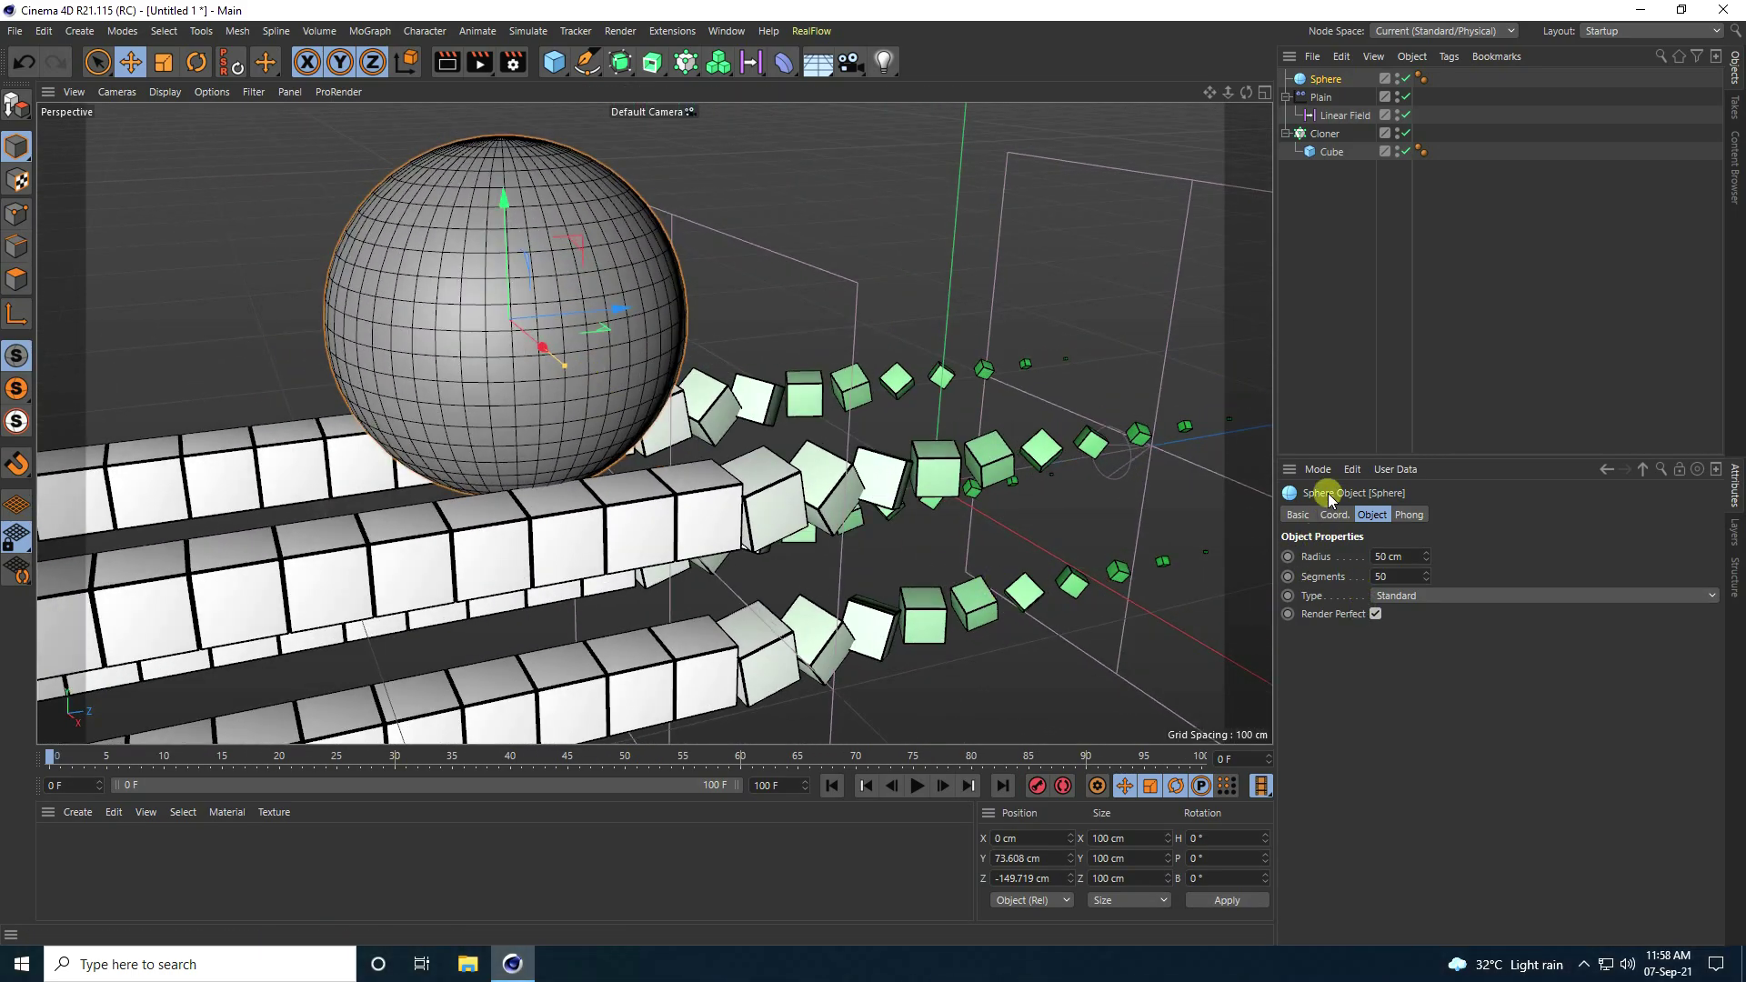
left_click_drag(1427, 564, 1426, 563)
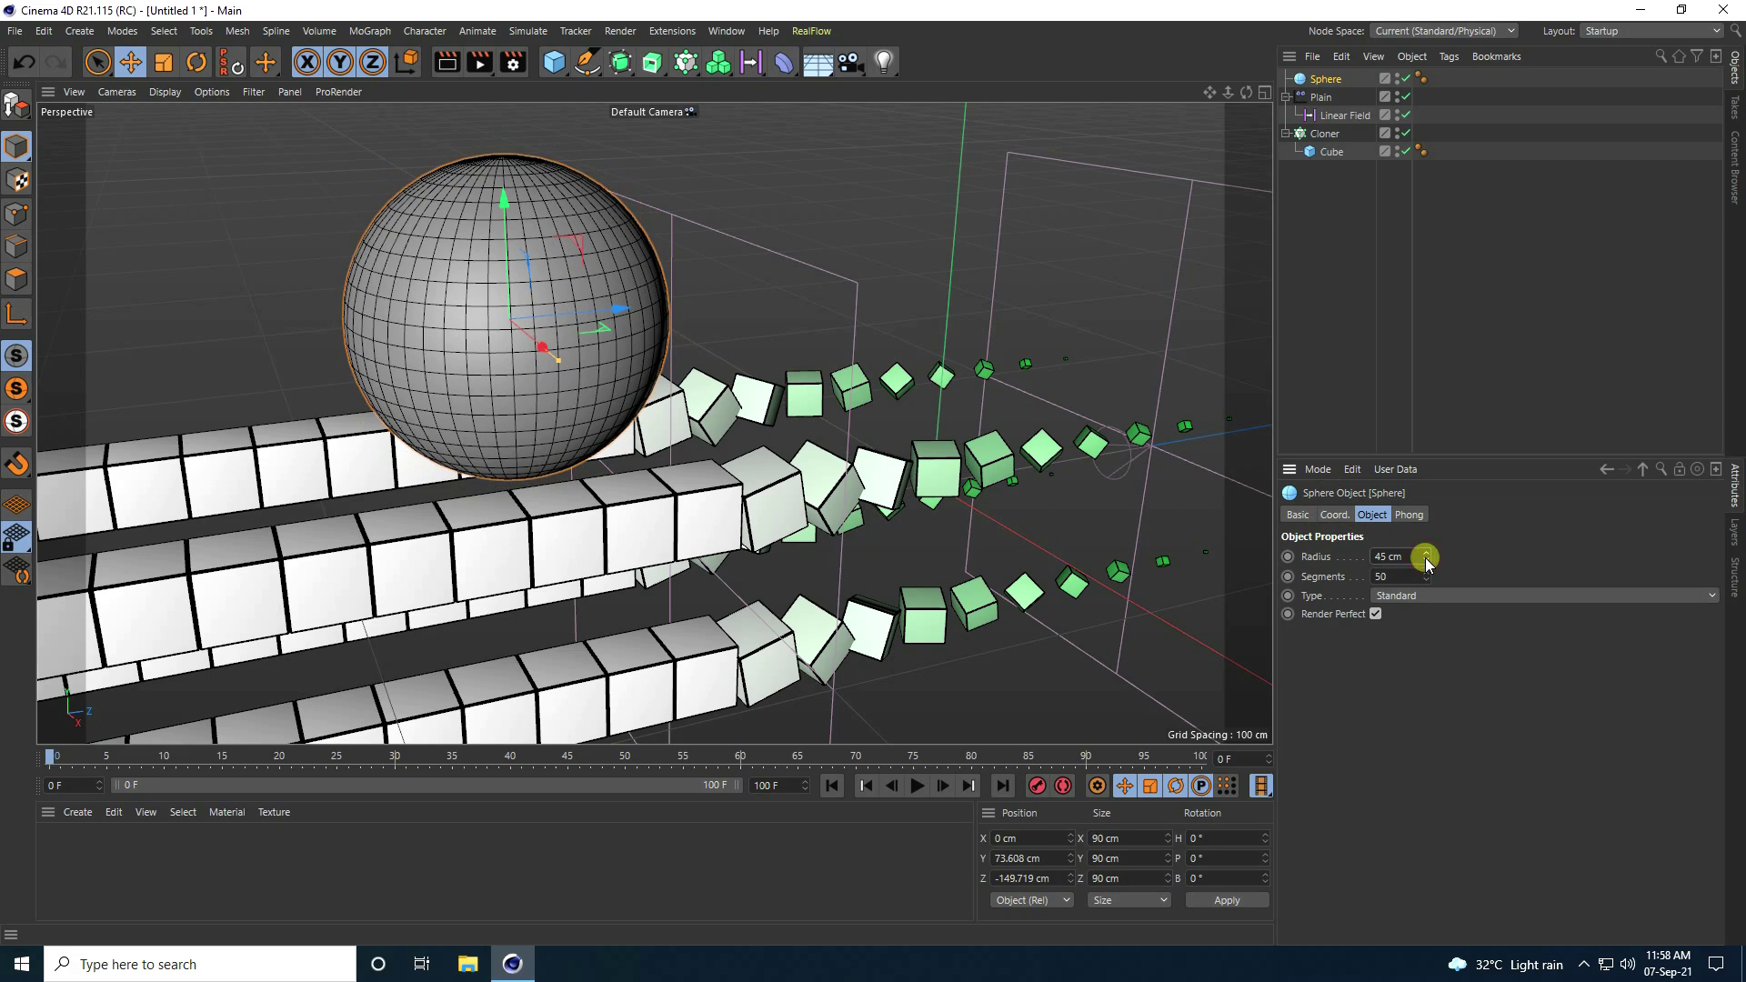
mouse_move(515, 231)
left_mouse_down()
mouse_move(512, 210)
mouse_move(517, 228)
left_mouse_up()
middle_click(669, 477)
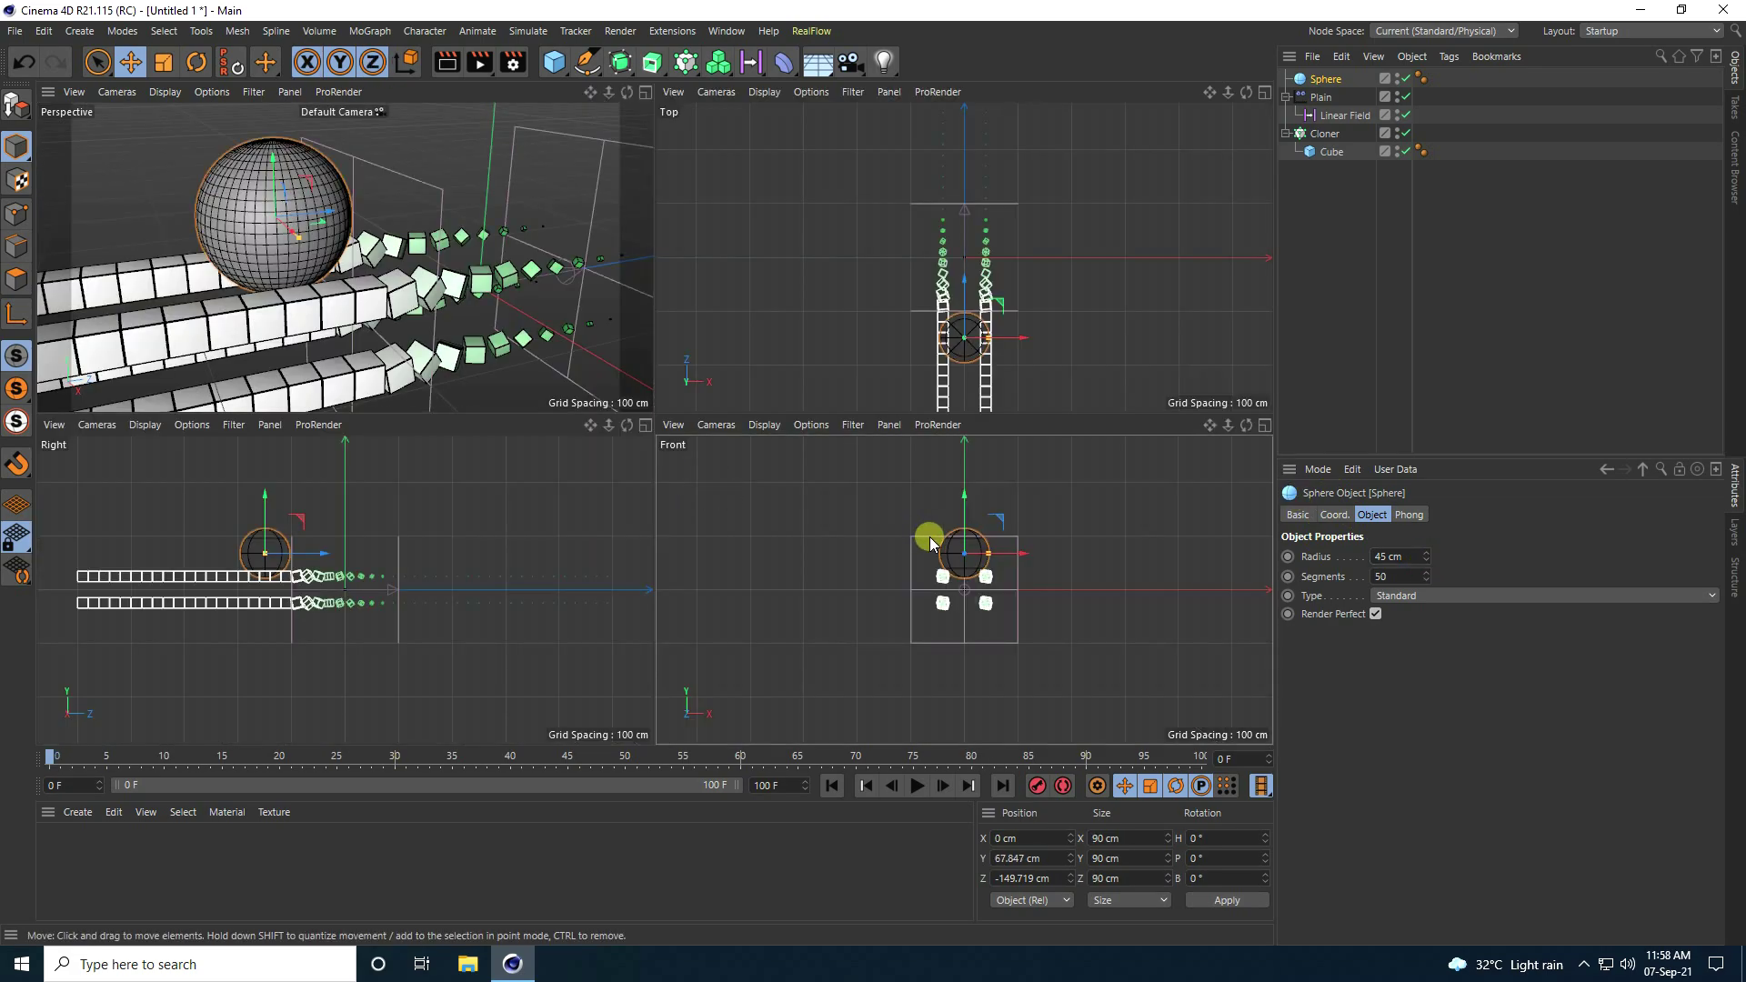
Step: Maximize the Front view and disable the Plain effector
middle_click(923, 535)
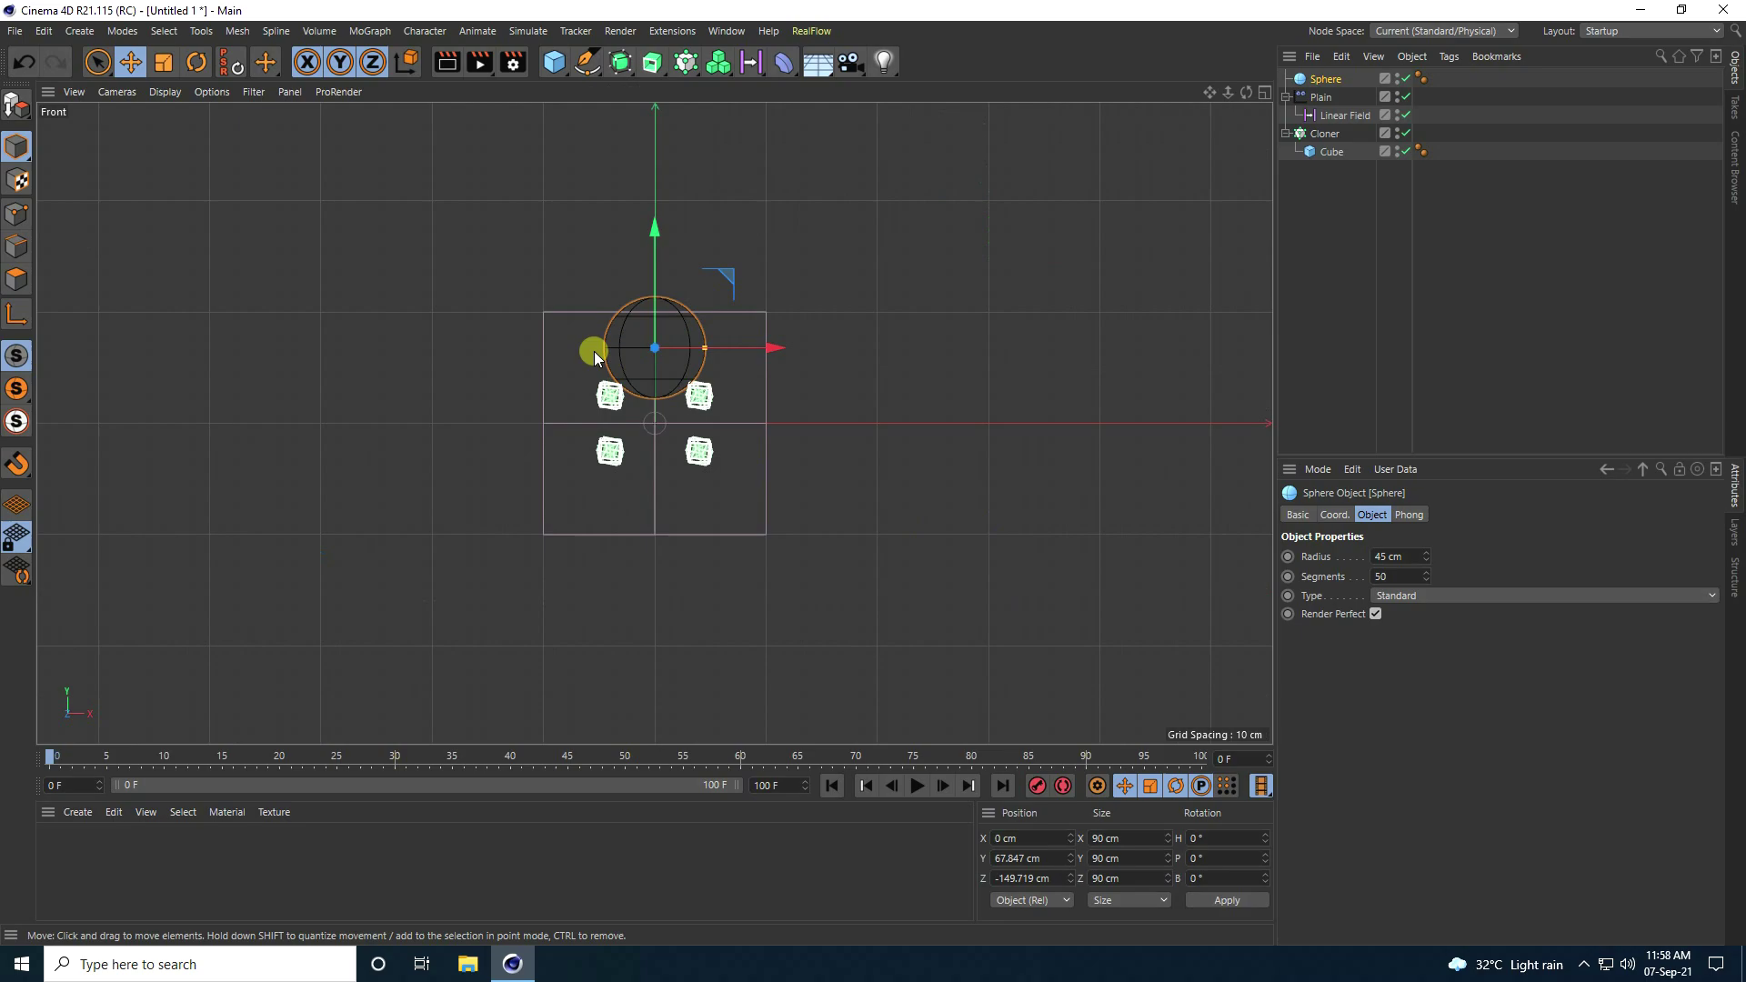
left_click(1405, 97)
scroll(691, 350, "up", 6)
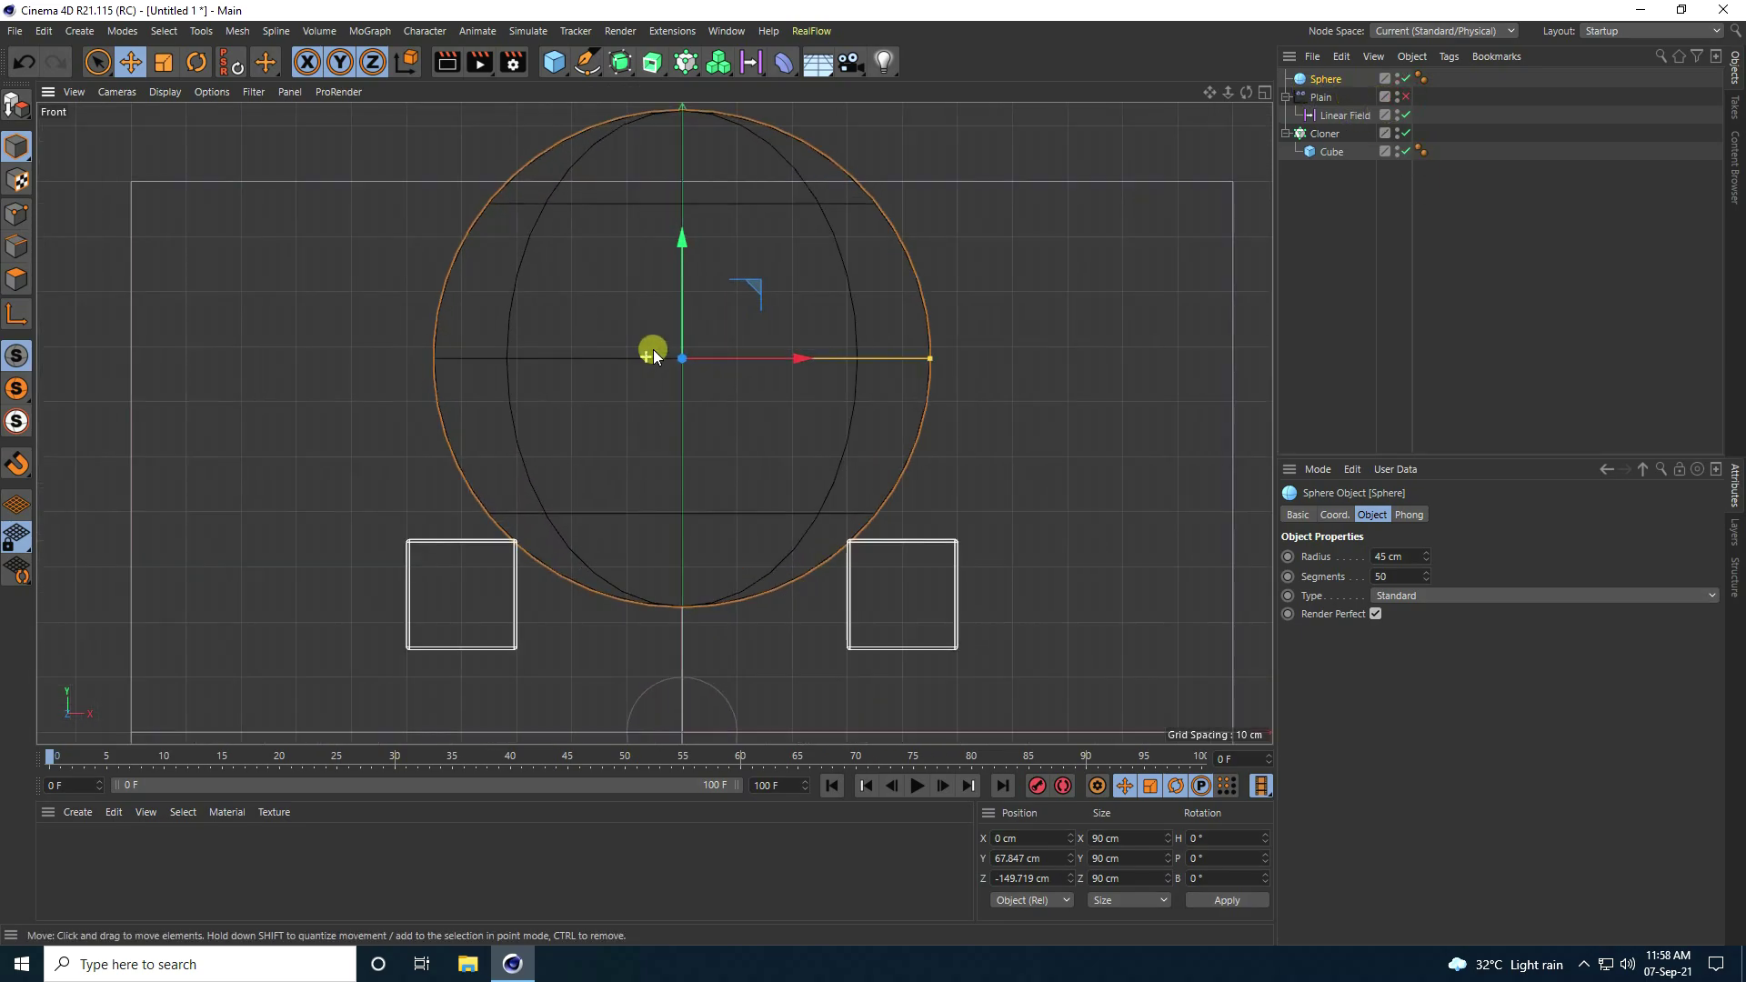
scroll(653, 354, "up", 2)
left_click_drag(686, 253, 690, 238)
Step: Set the sphere's Y position to 68 cm, then orbit the perspective view
left_click(1334, 514)
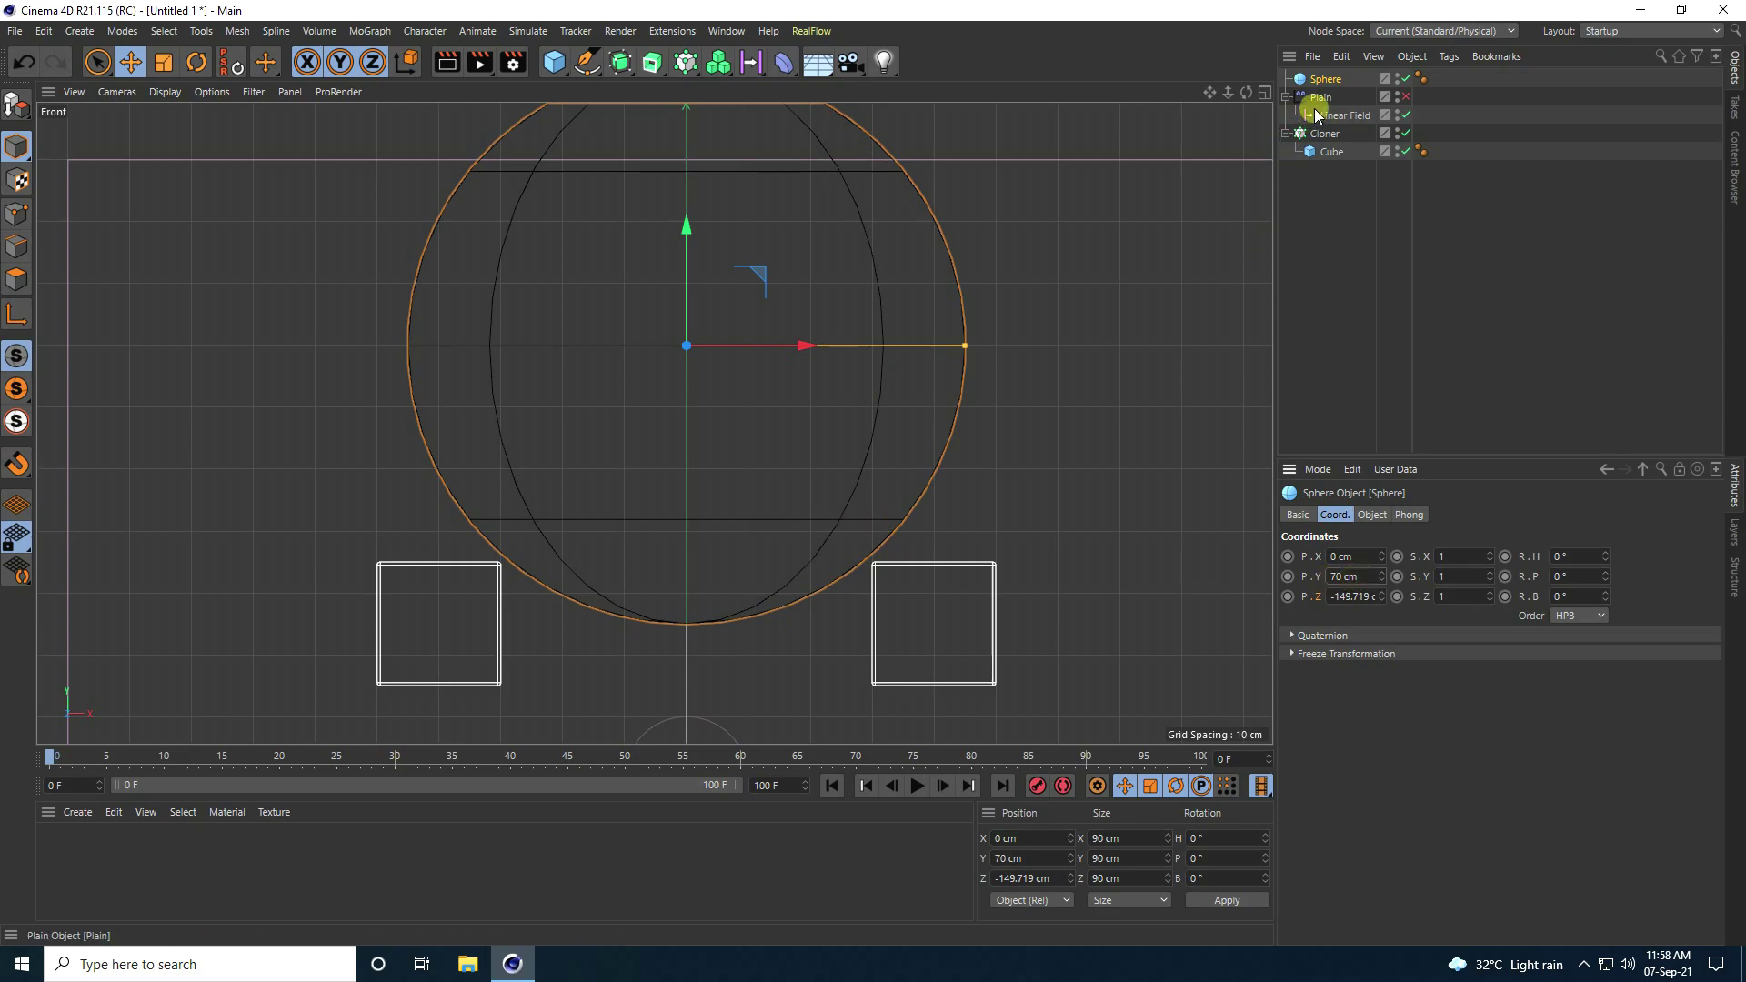
left_click_drag(685, 224, 695, 234)
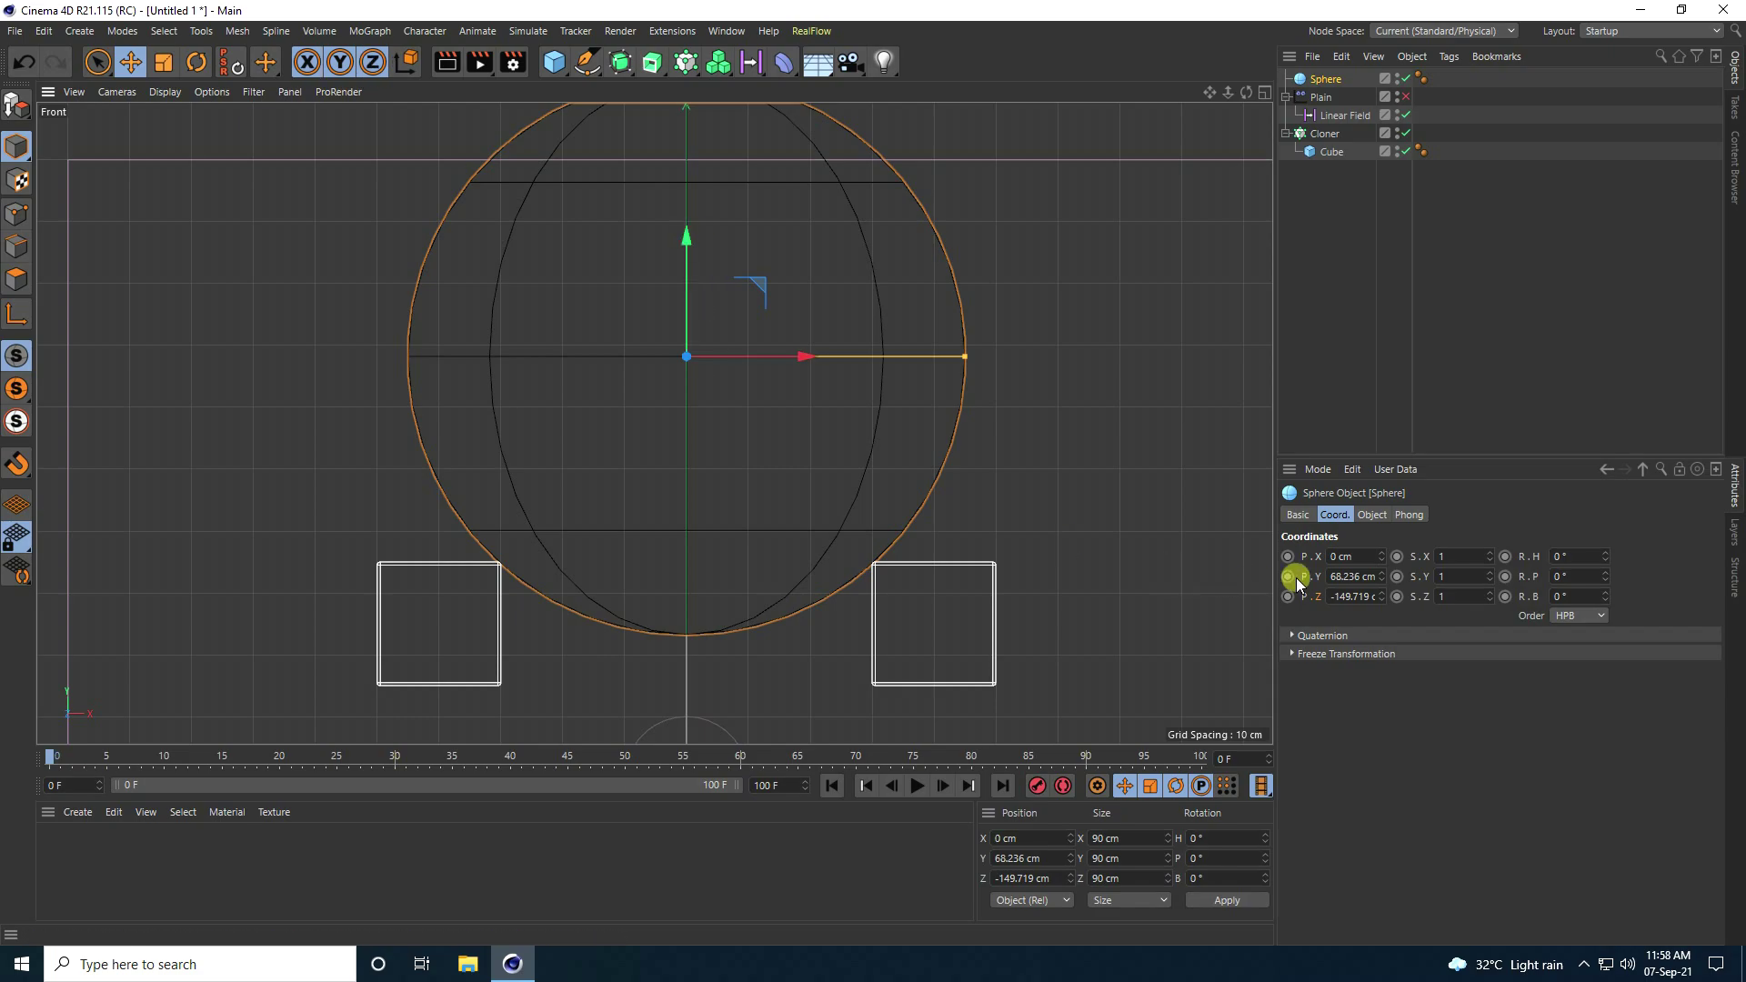
left_click(1346, 577)
type("68")
key("Return")
middle_click(815, 575)
middle_click(373, 313)
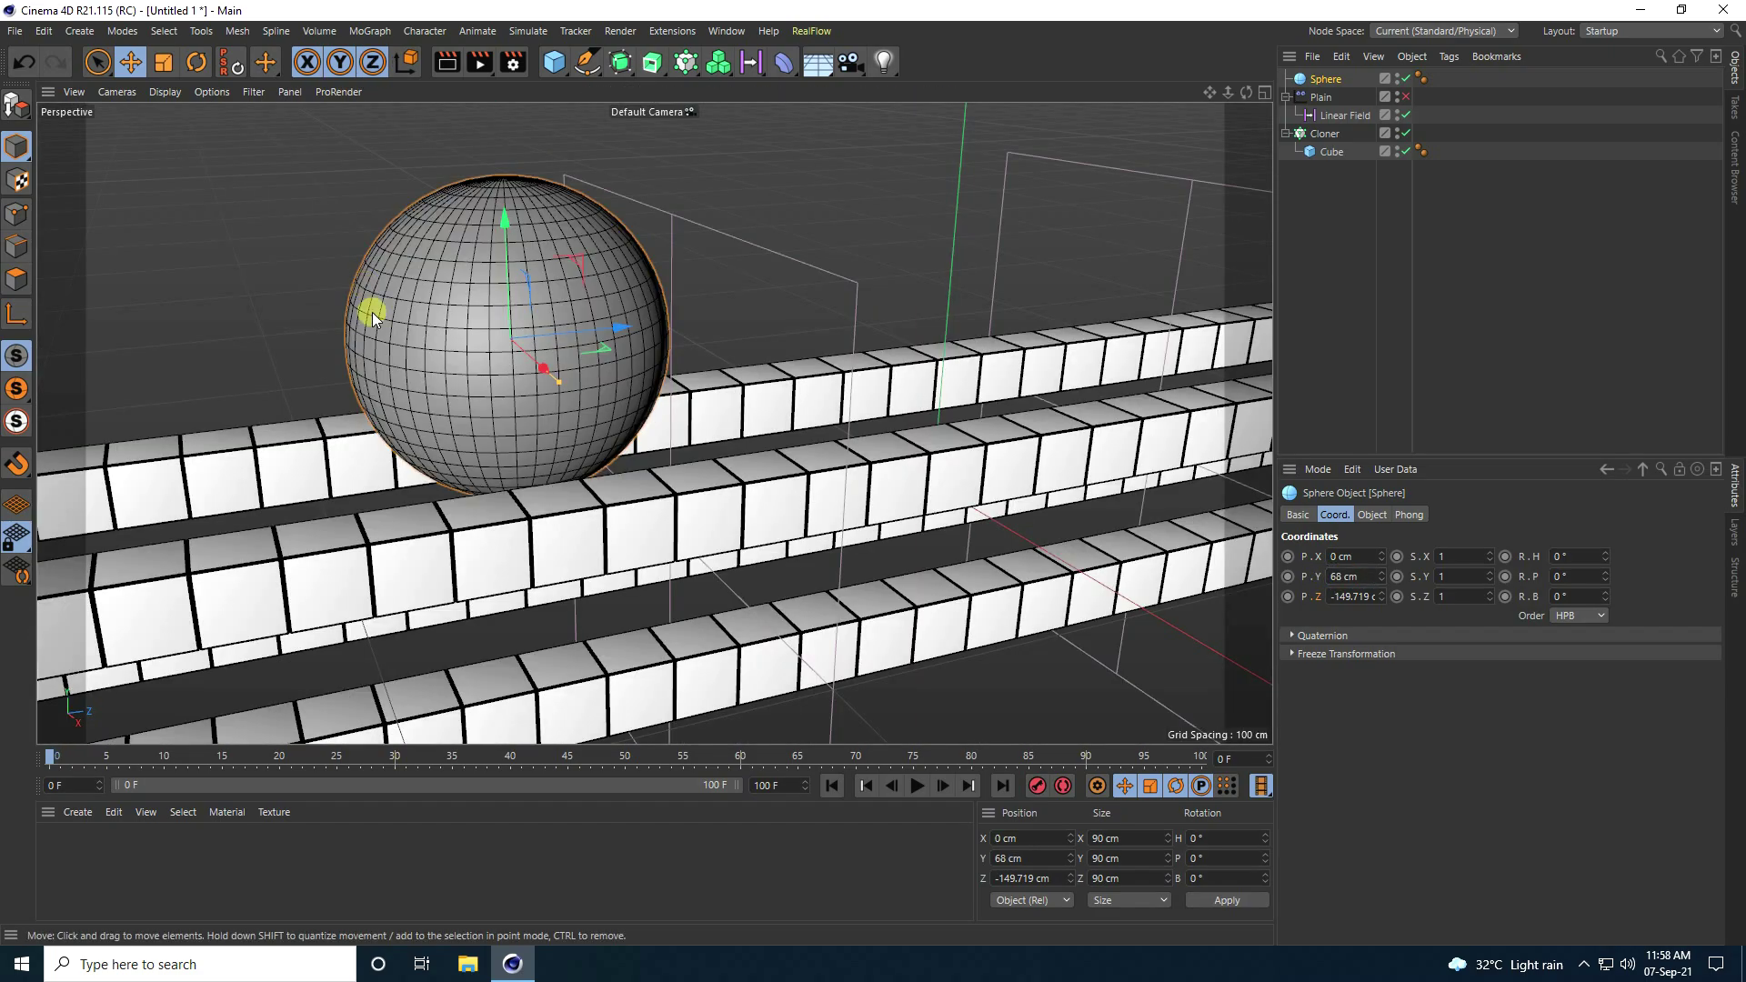
mouse_move(800, 502)
left_mouse_down("alt")
mouse_move(843, 440)
mouse_move(833, 422)
mouse_move(708, 483)
mouse_move(555, 477)
mouse_move(593, 520)
mouse_move(685, 487)
mouse_move(609, 494)
mouse_move(571, 471)
mouse_move(667, 521)
left_mouse_up("alt")
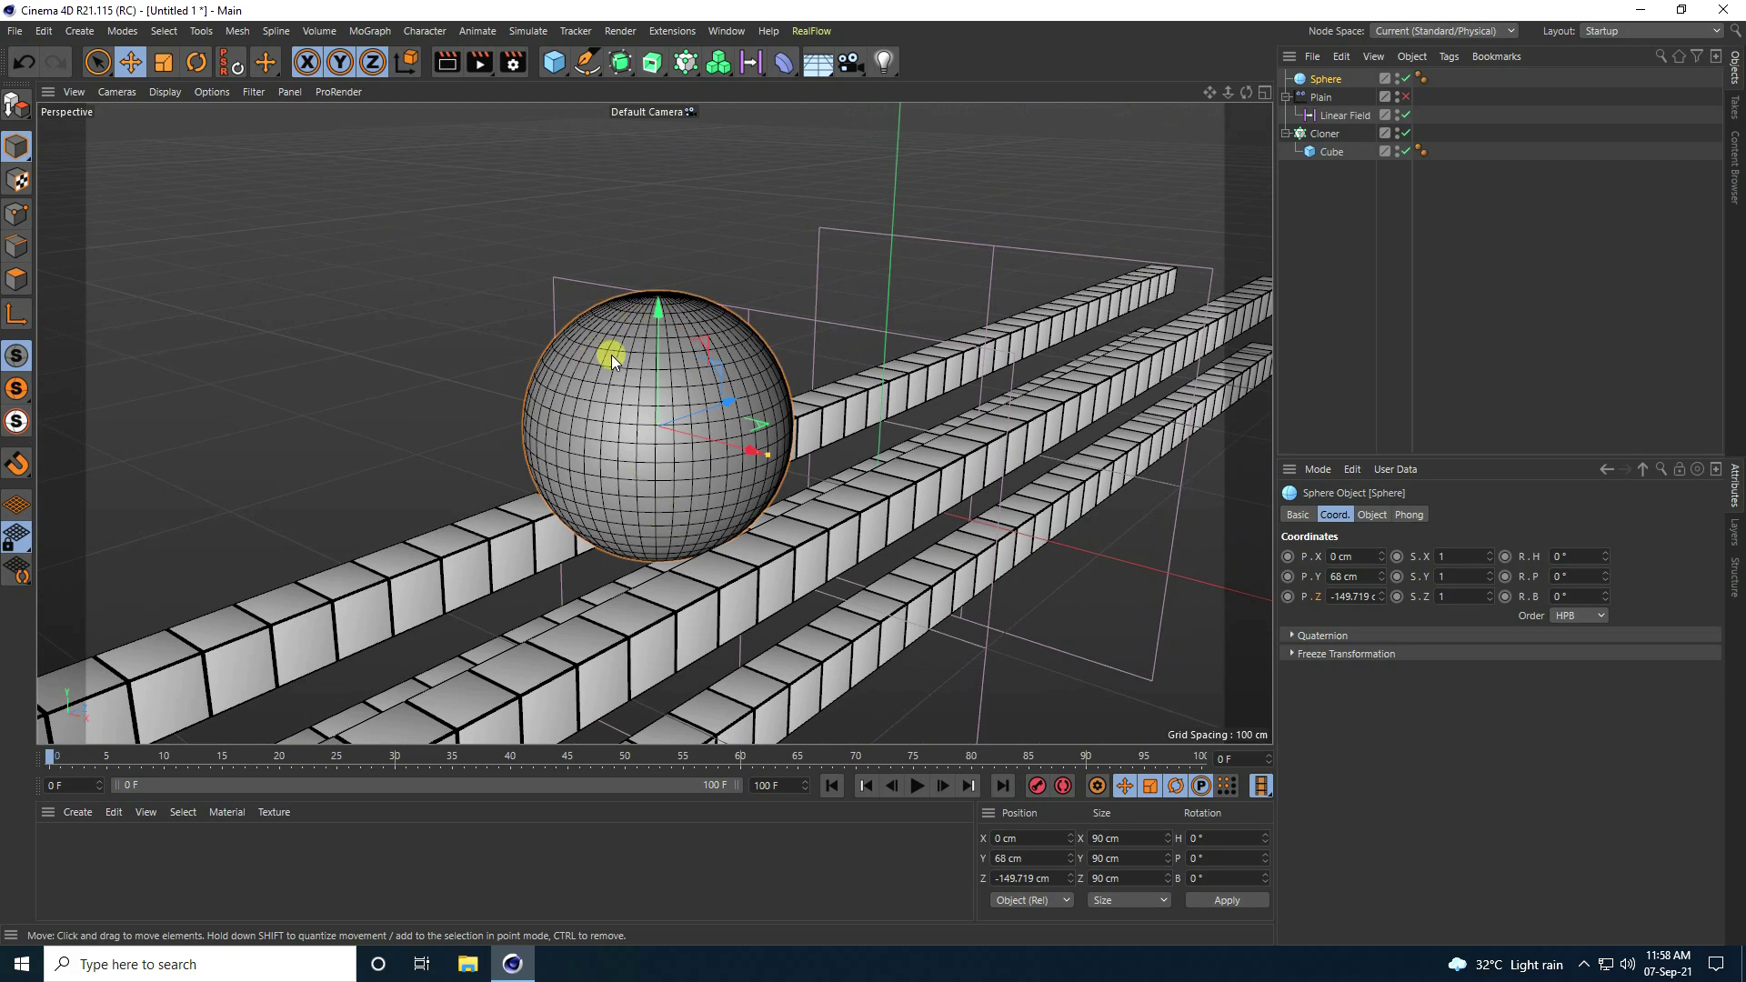
left_click(80, 812)
Step: Load the materials from the File scene and apply the marble Mat material to the sphere
left_click(109, 695)
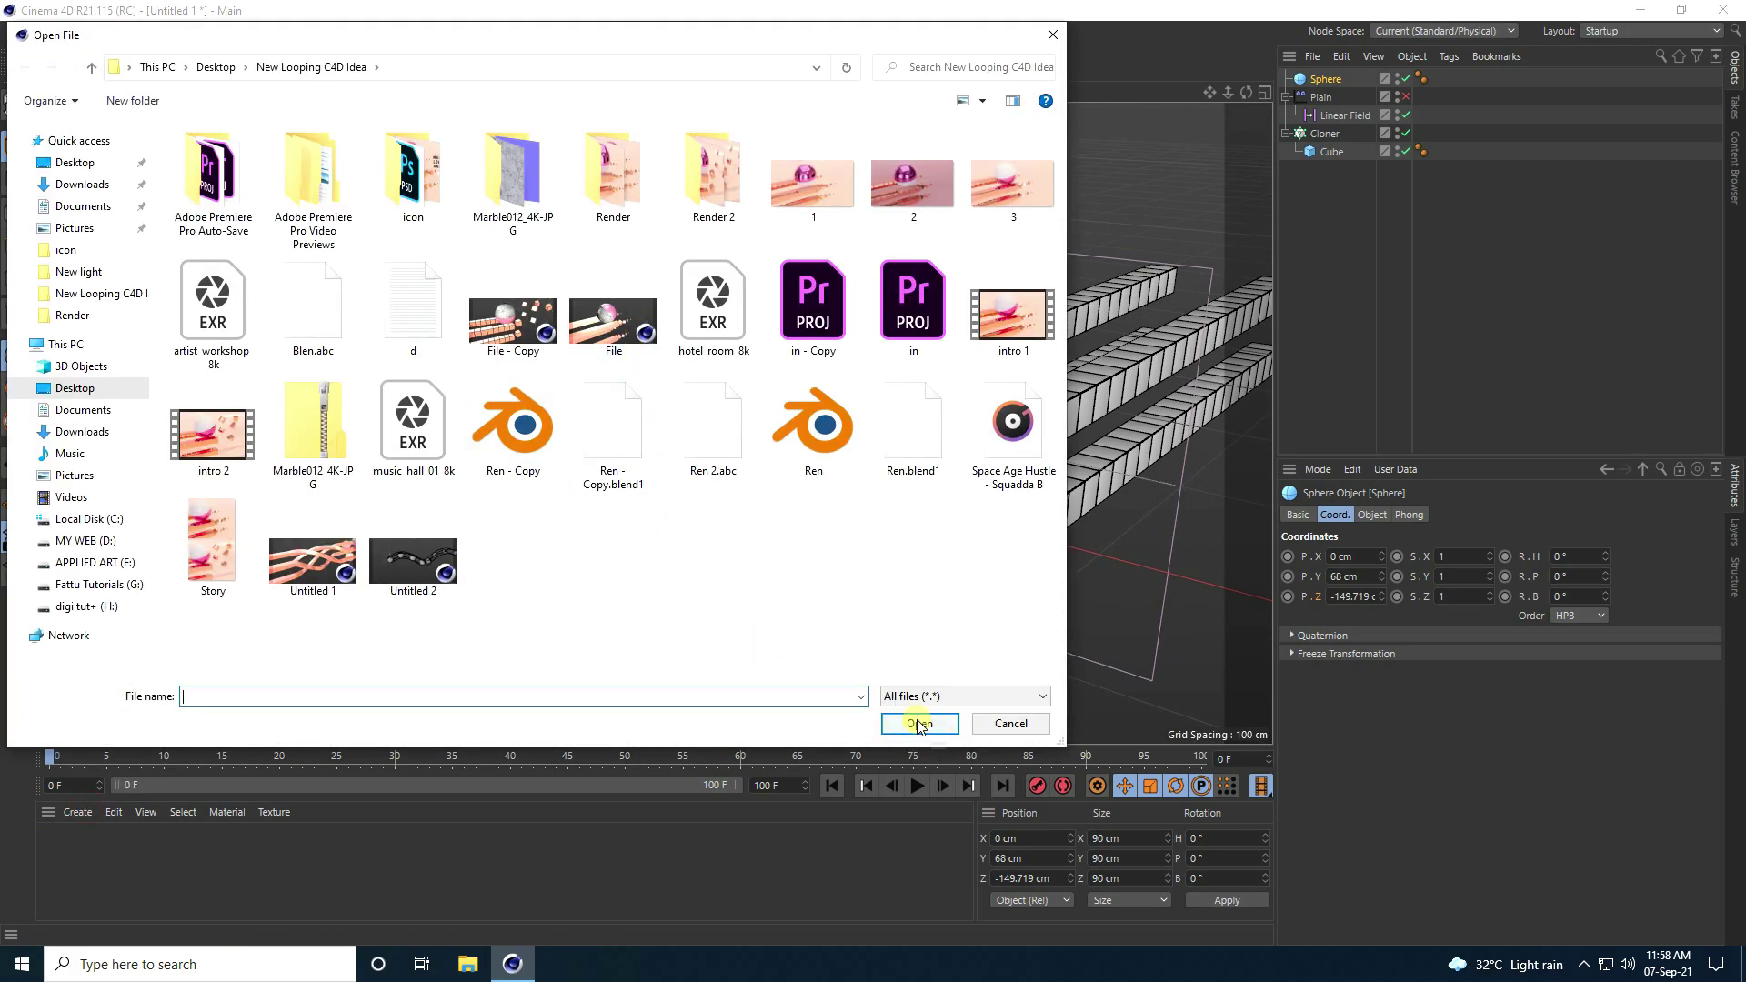
left_click(609, 323)
left_click(919, 725)
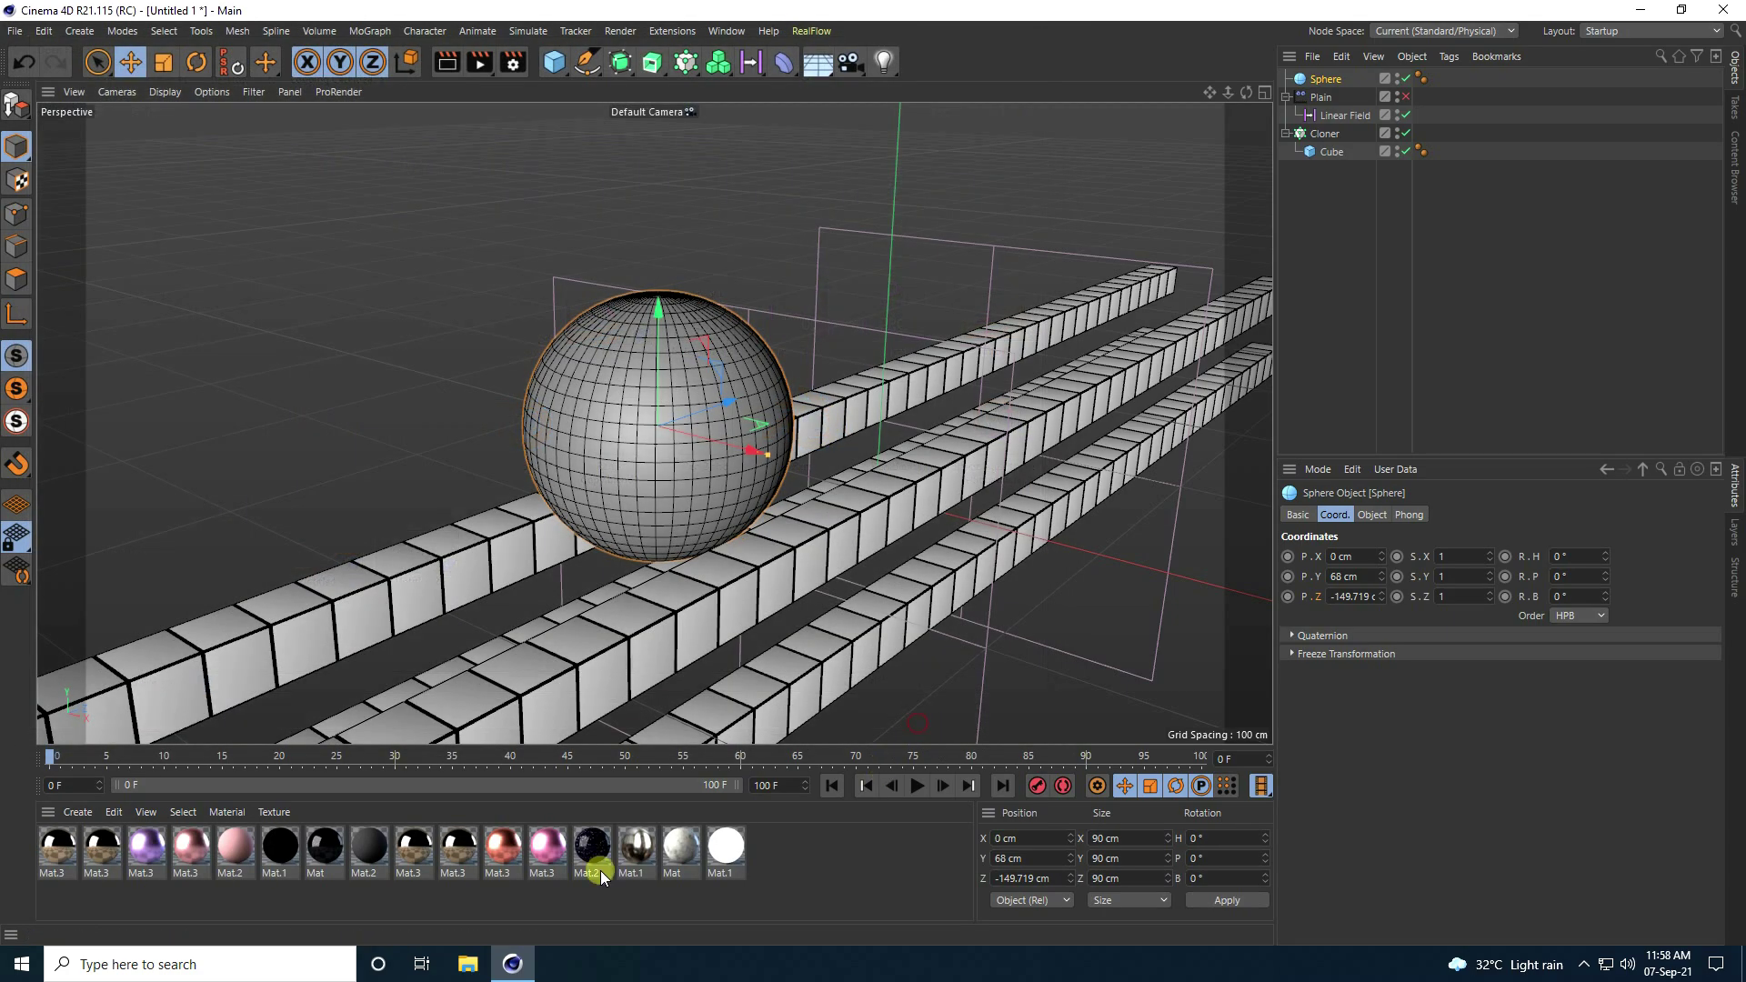
left_click(681, 853)
mouse_move(686, 848)
left_mouse_down()
mouse_move(1036, 510)
mouse_move(1243, 176)
left_mouse_up()
left_click_drag(1320, 89, 1324, 82)
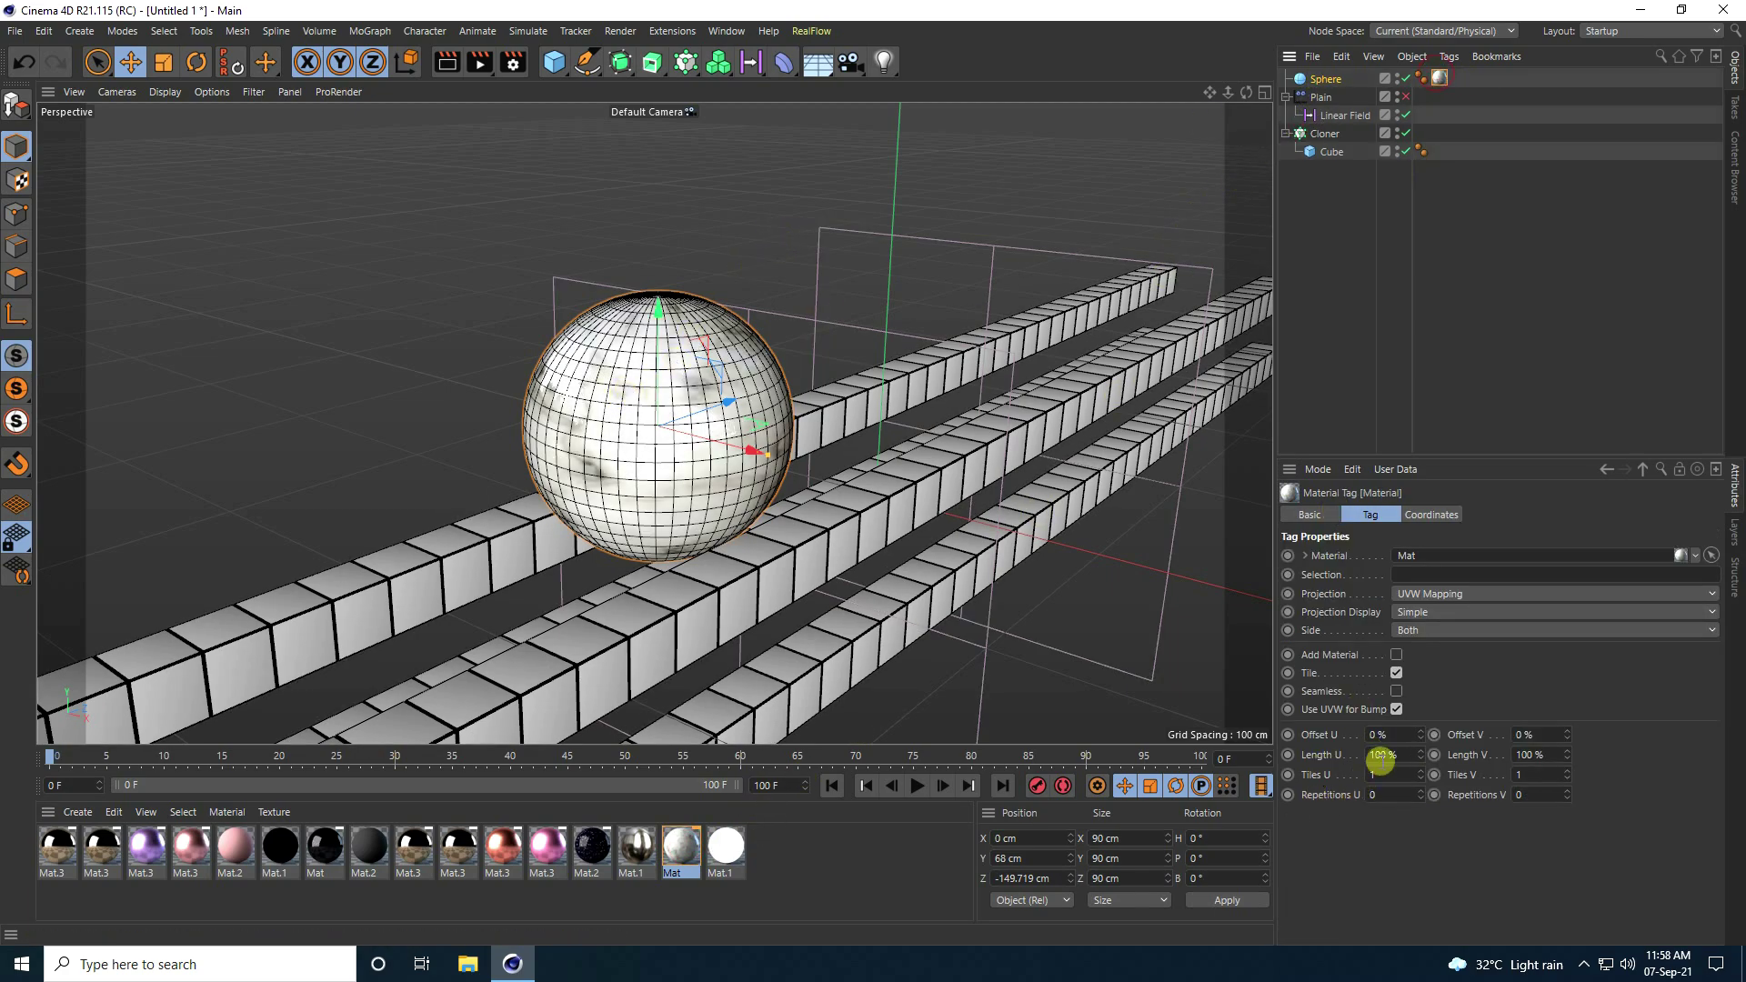
Step: Set the material tag's Length U and V to 50% so the marble tiles 2×2
type("50")
key("Tab")
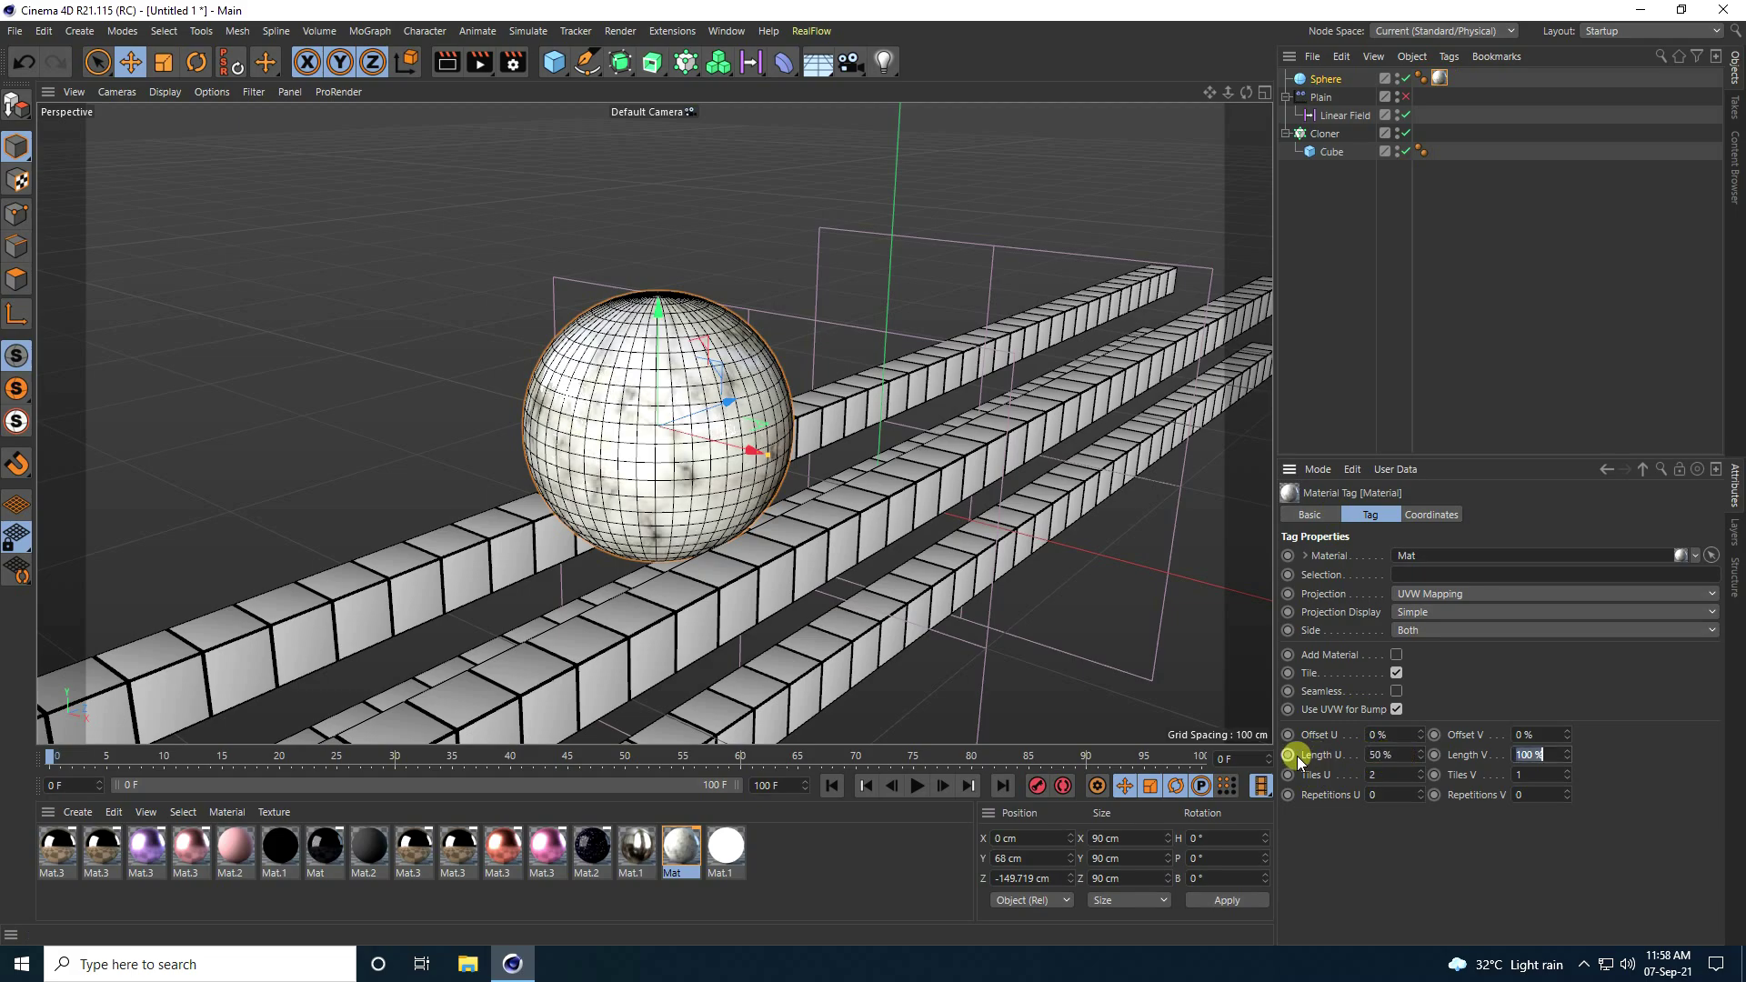
type("50")
key("Return")
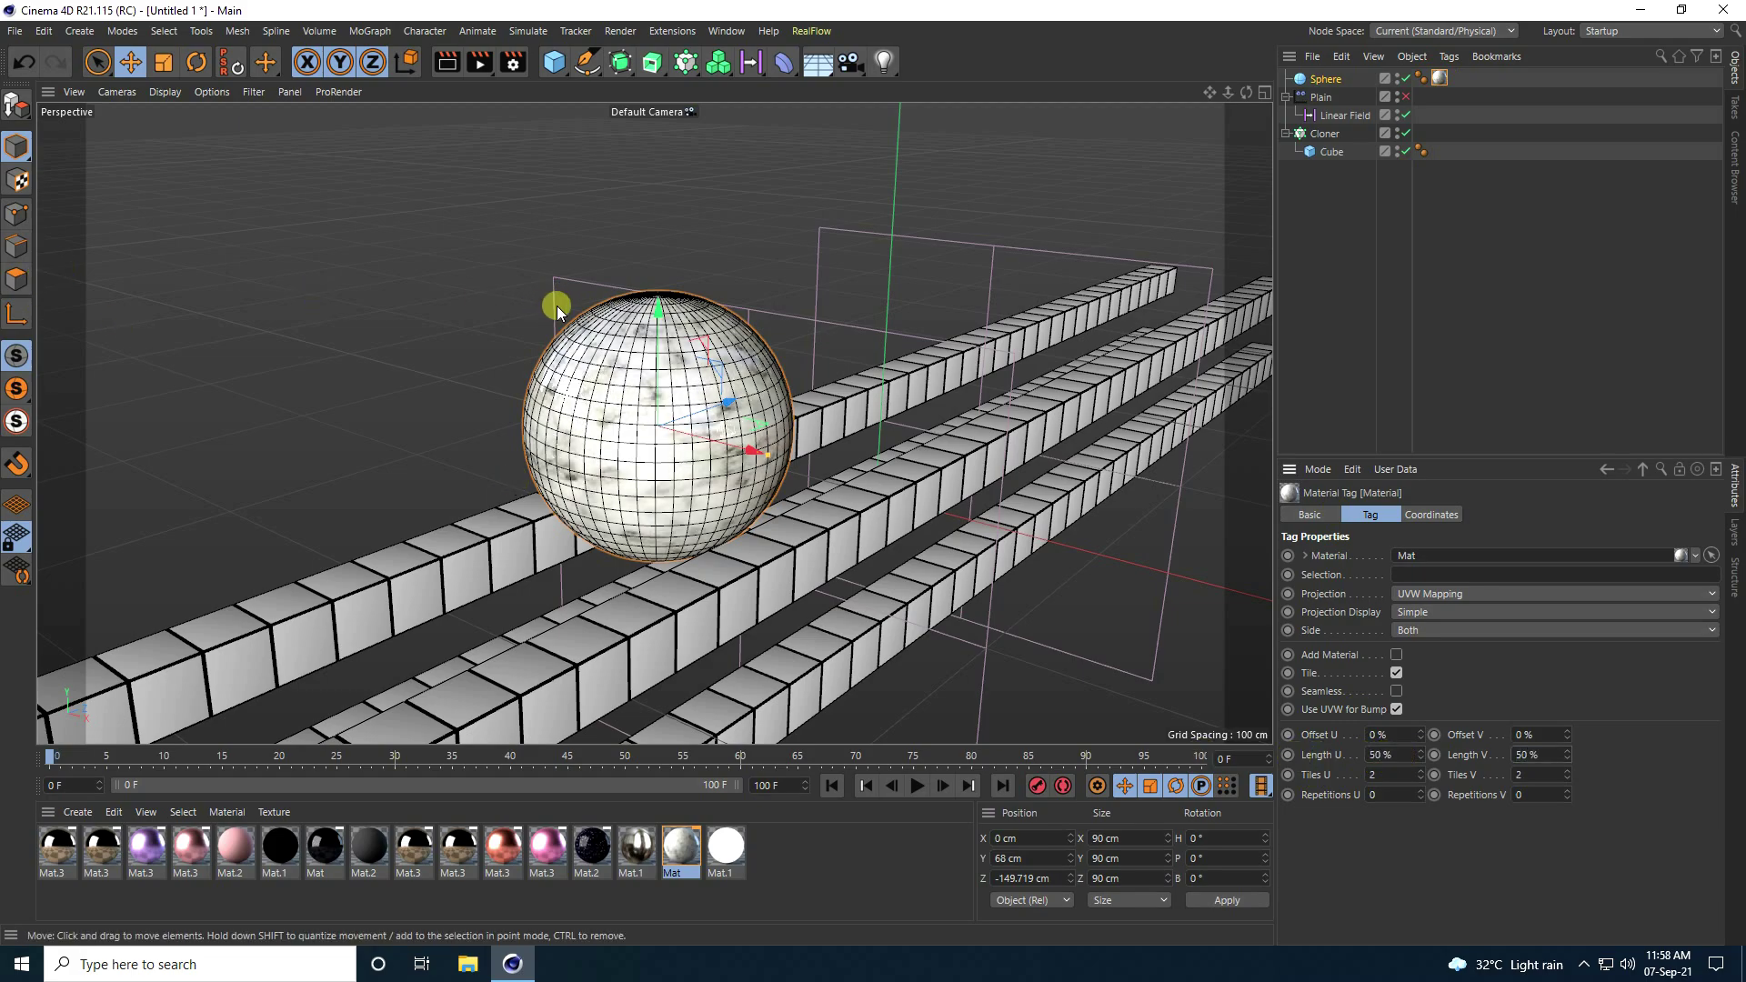
left_click_drag(557, 305, 637, 291, "alt")
left_click_drag(730, 443, 643, 421, "alt")
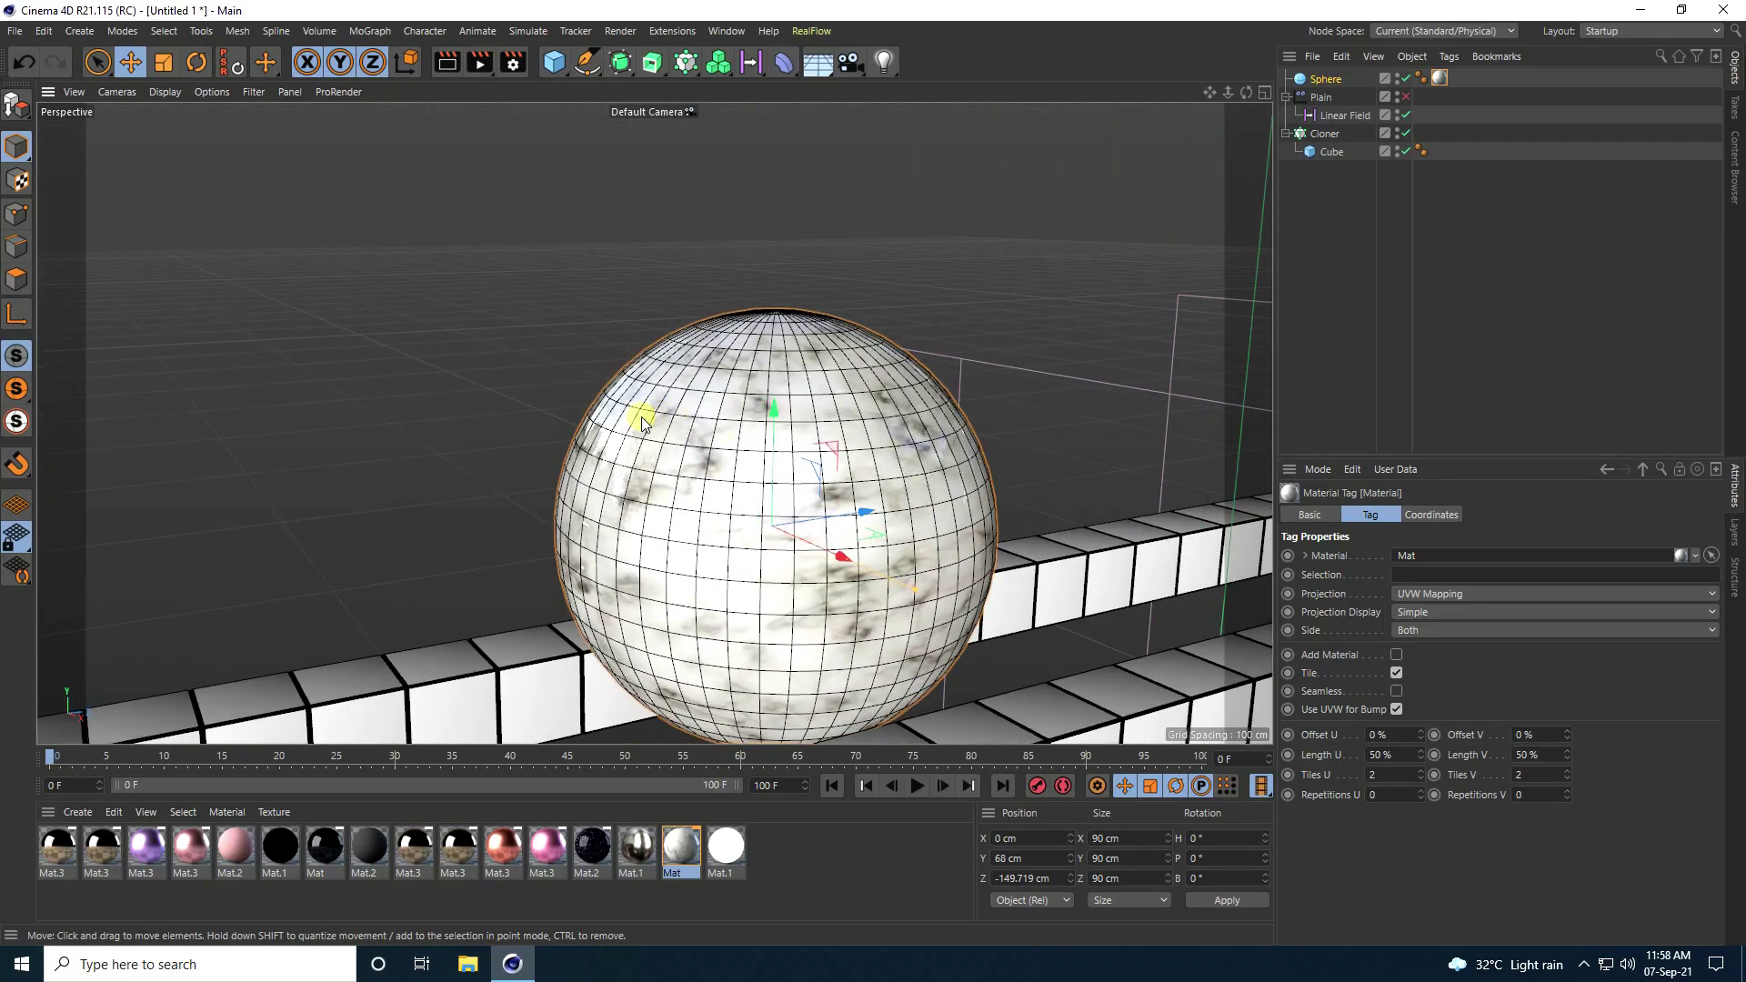
Step: Make the sphere editable and switch to Polygon mode in a maximized Front view
left_click(549, 849)
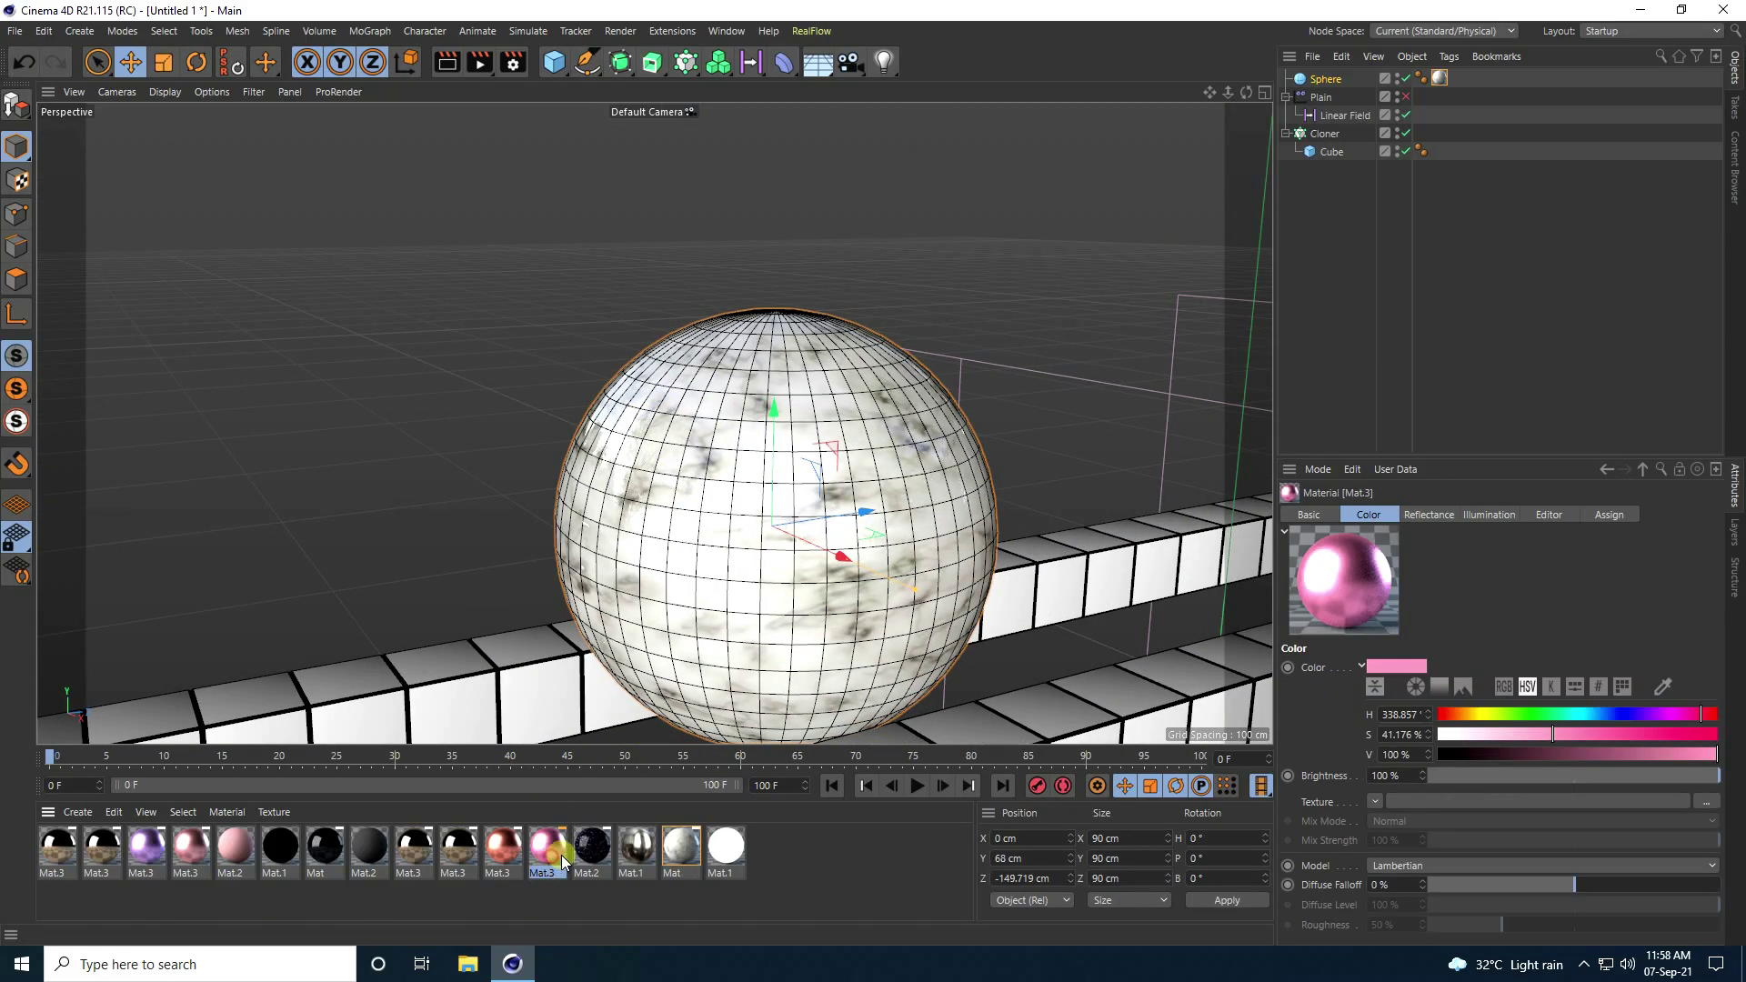
left_click(22, 111)
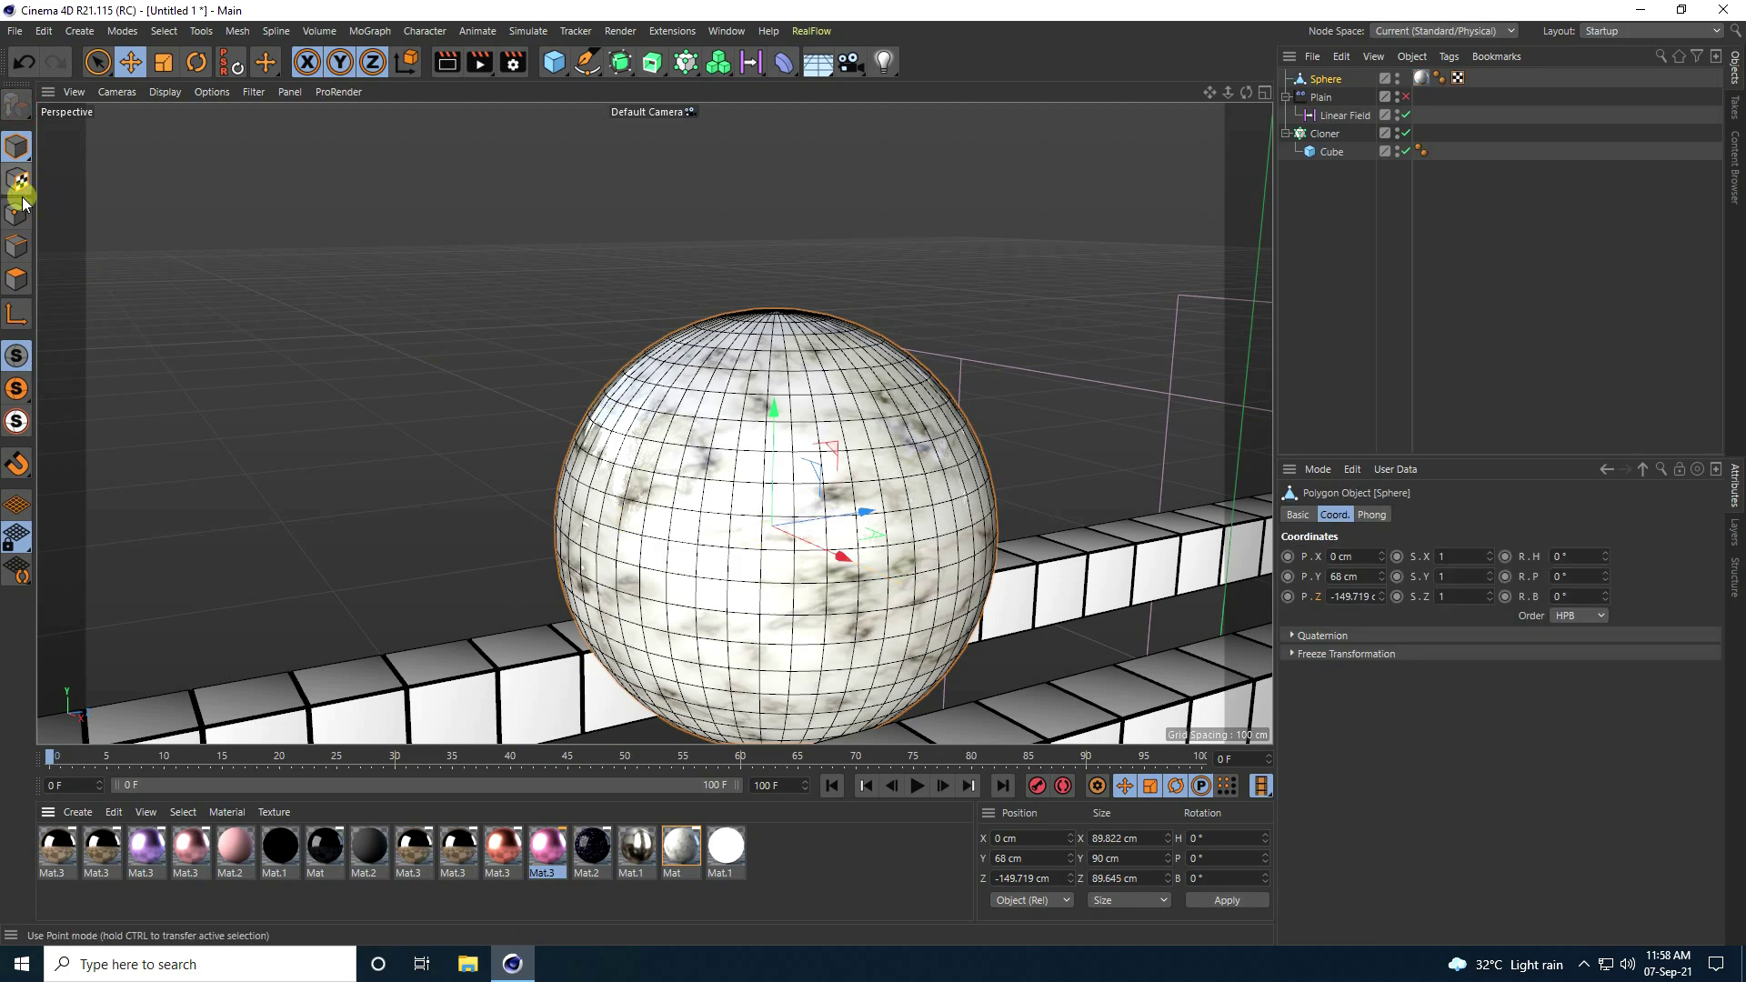
left_click(25, 282)
middle_click(515, 336)
middle_click(751, 469)
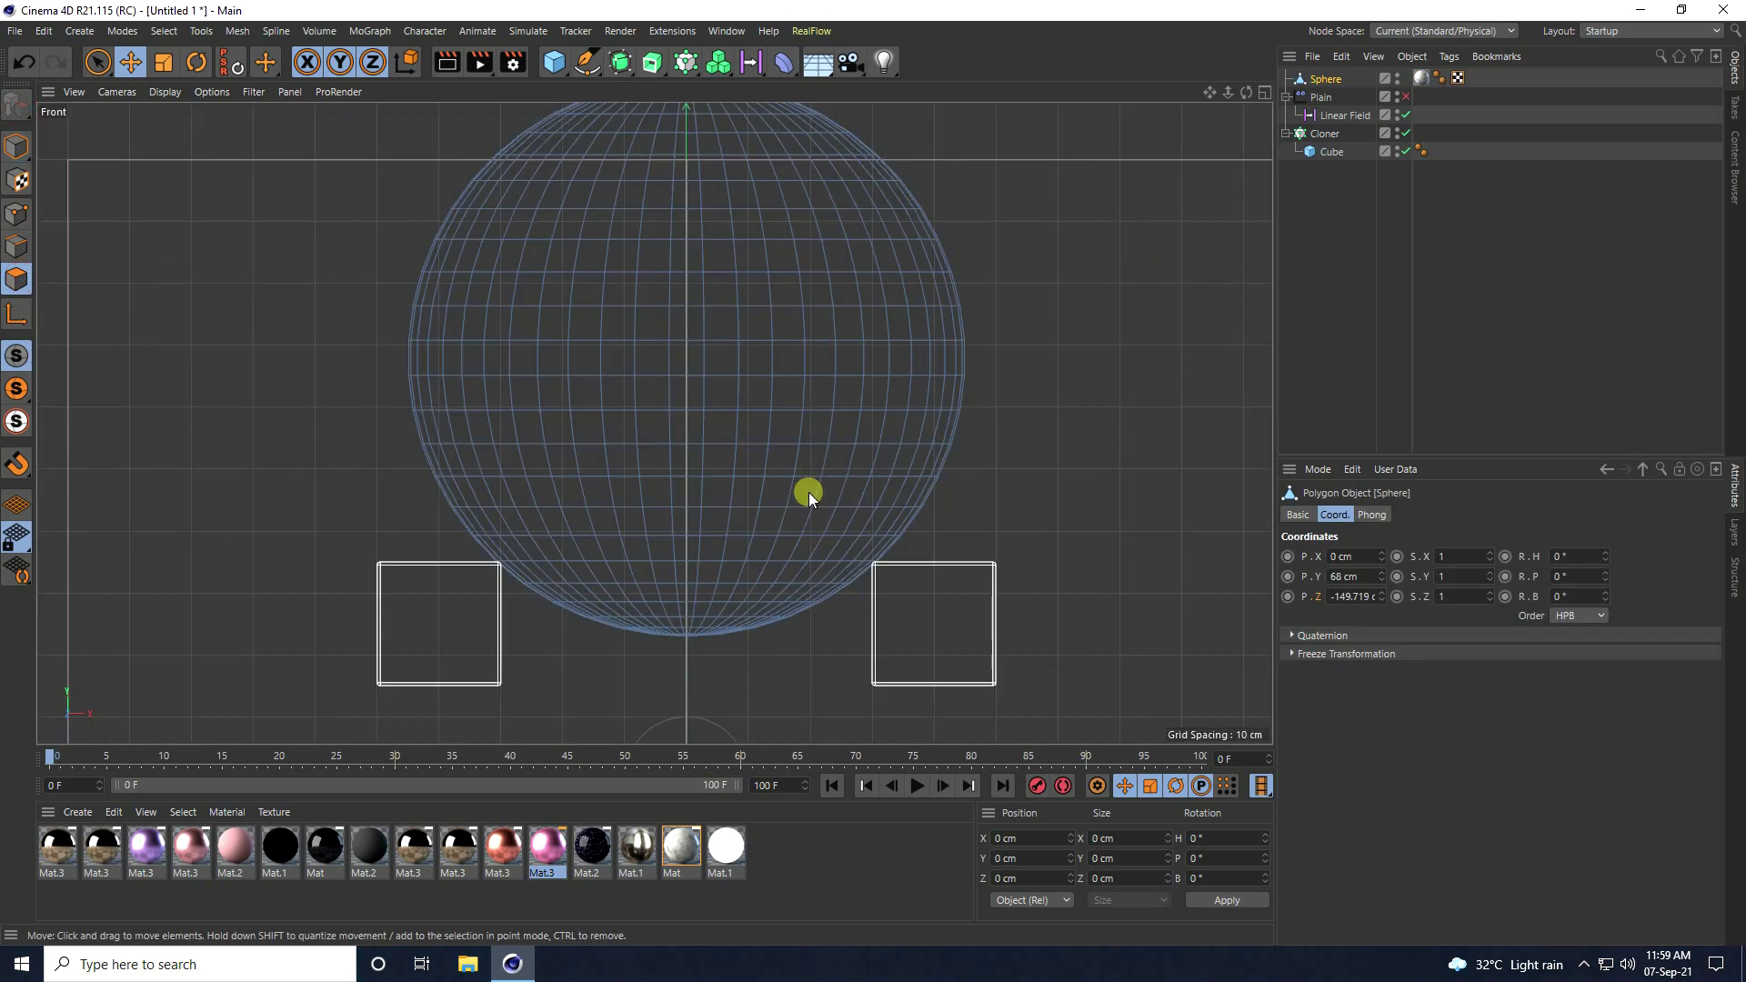
Step: Rectangle-select the polygons of the sphere's upper half
left_click_drag(97, 61, 98, 62)
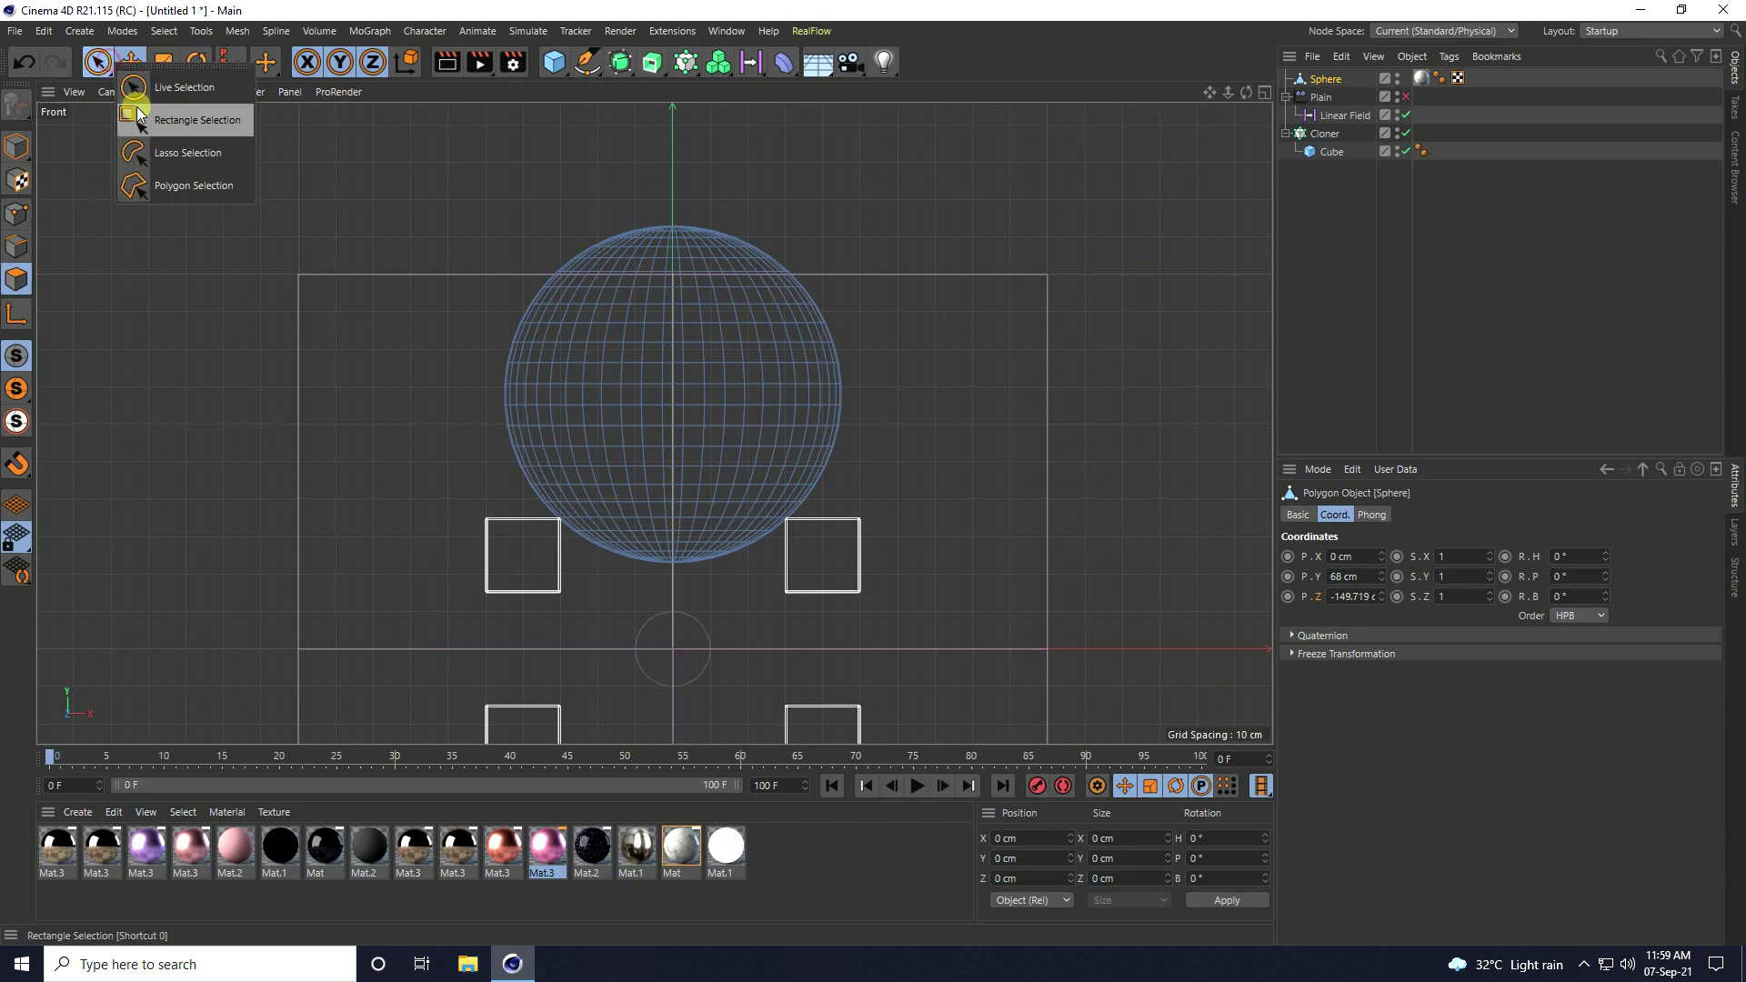
left_click(154, 114)
left_click_drag(463, 368, 939, 564)
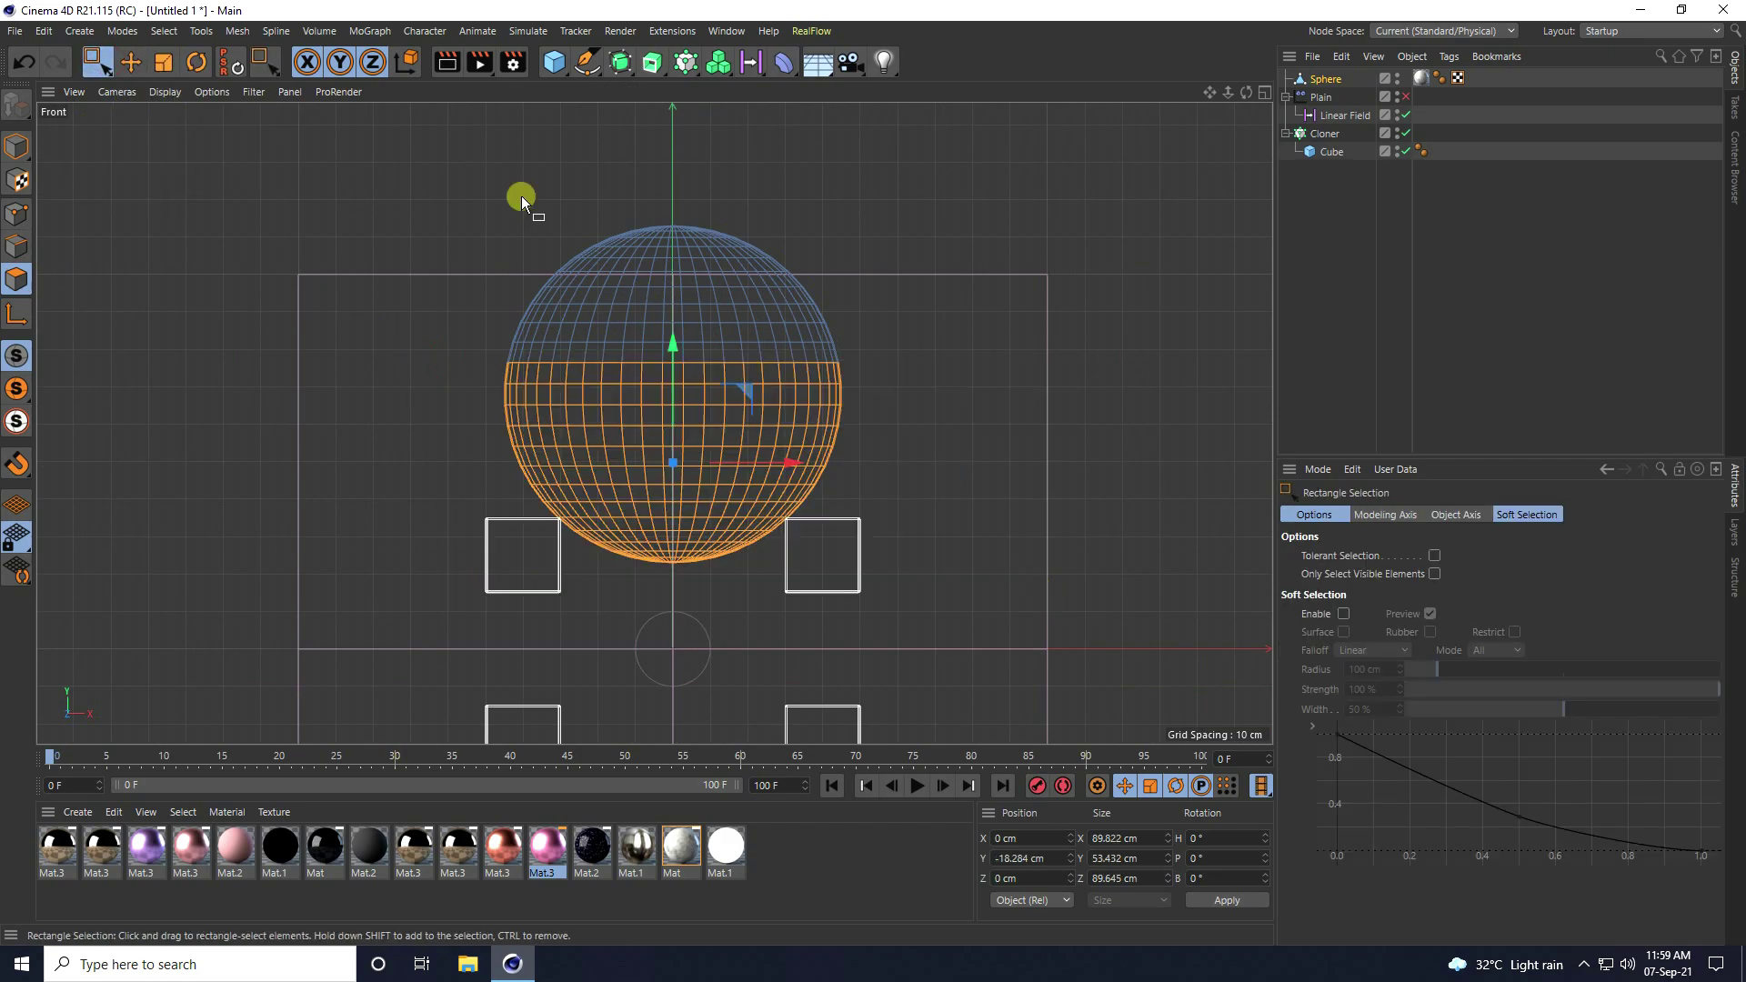
left_click_drag(421, 180, 998, 418)
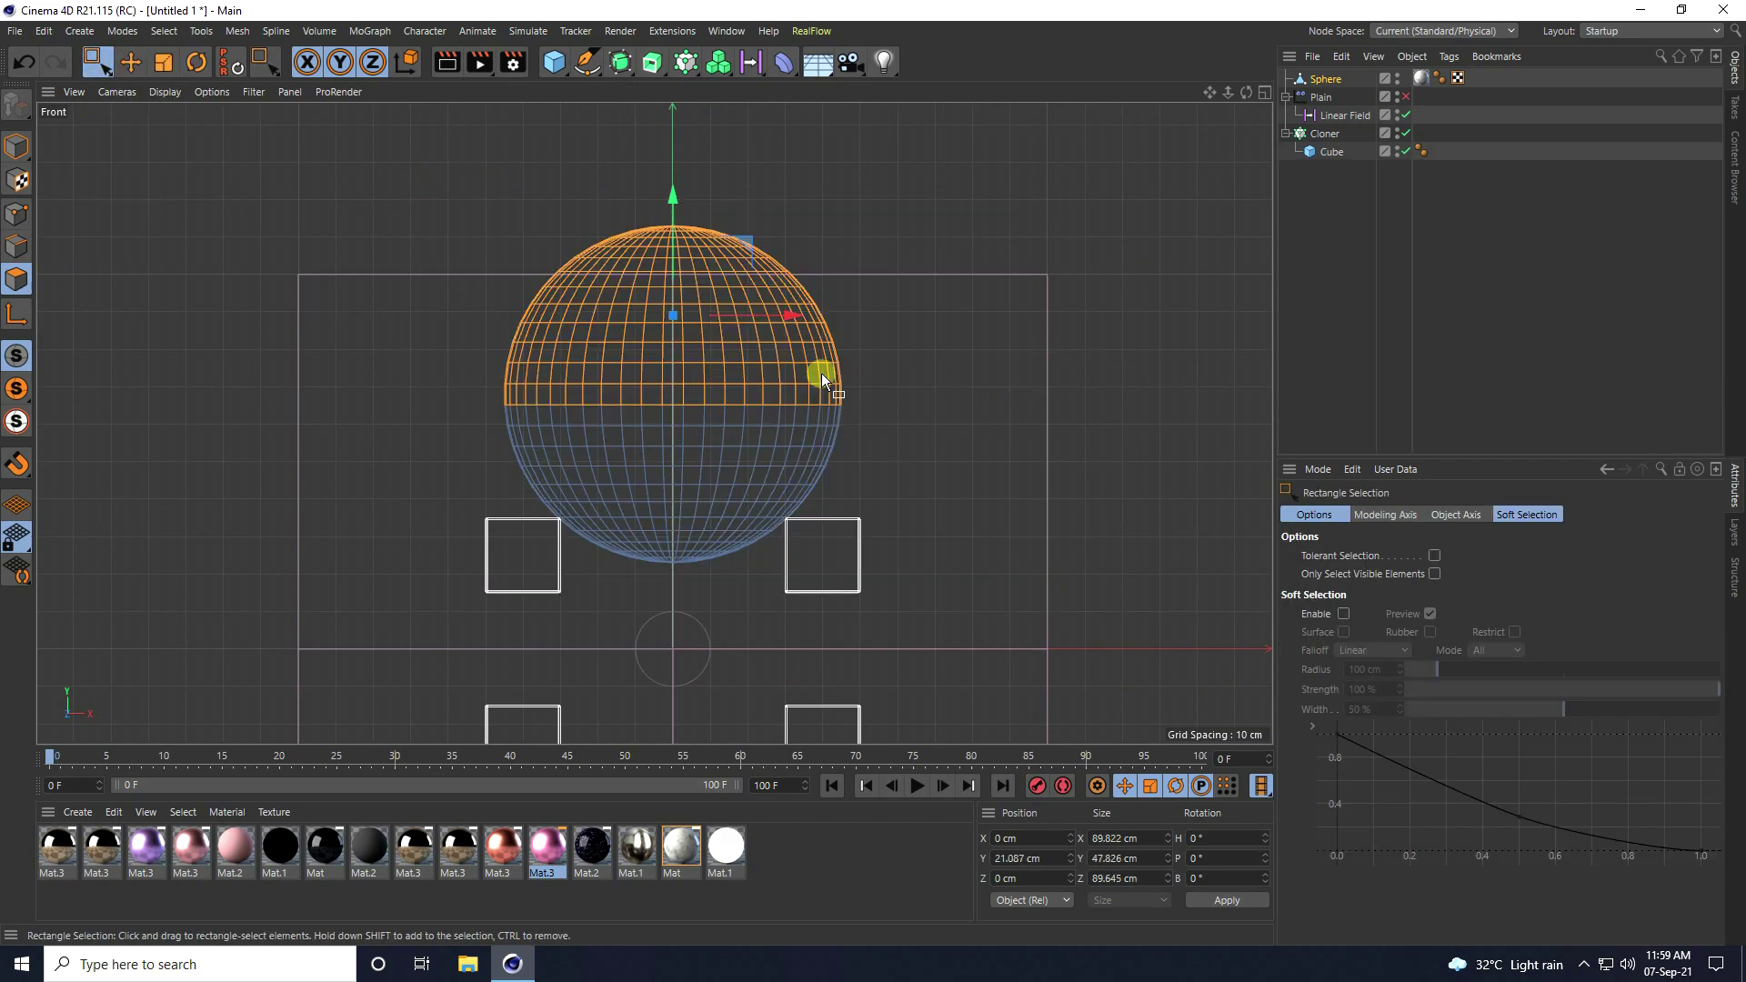
right_click(547, 848)
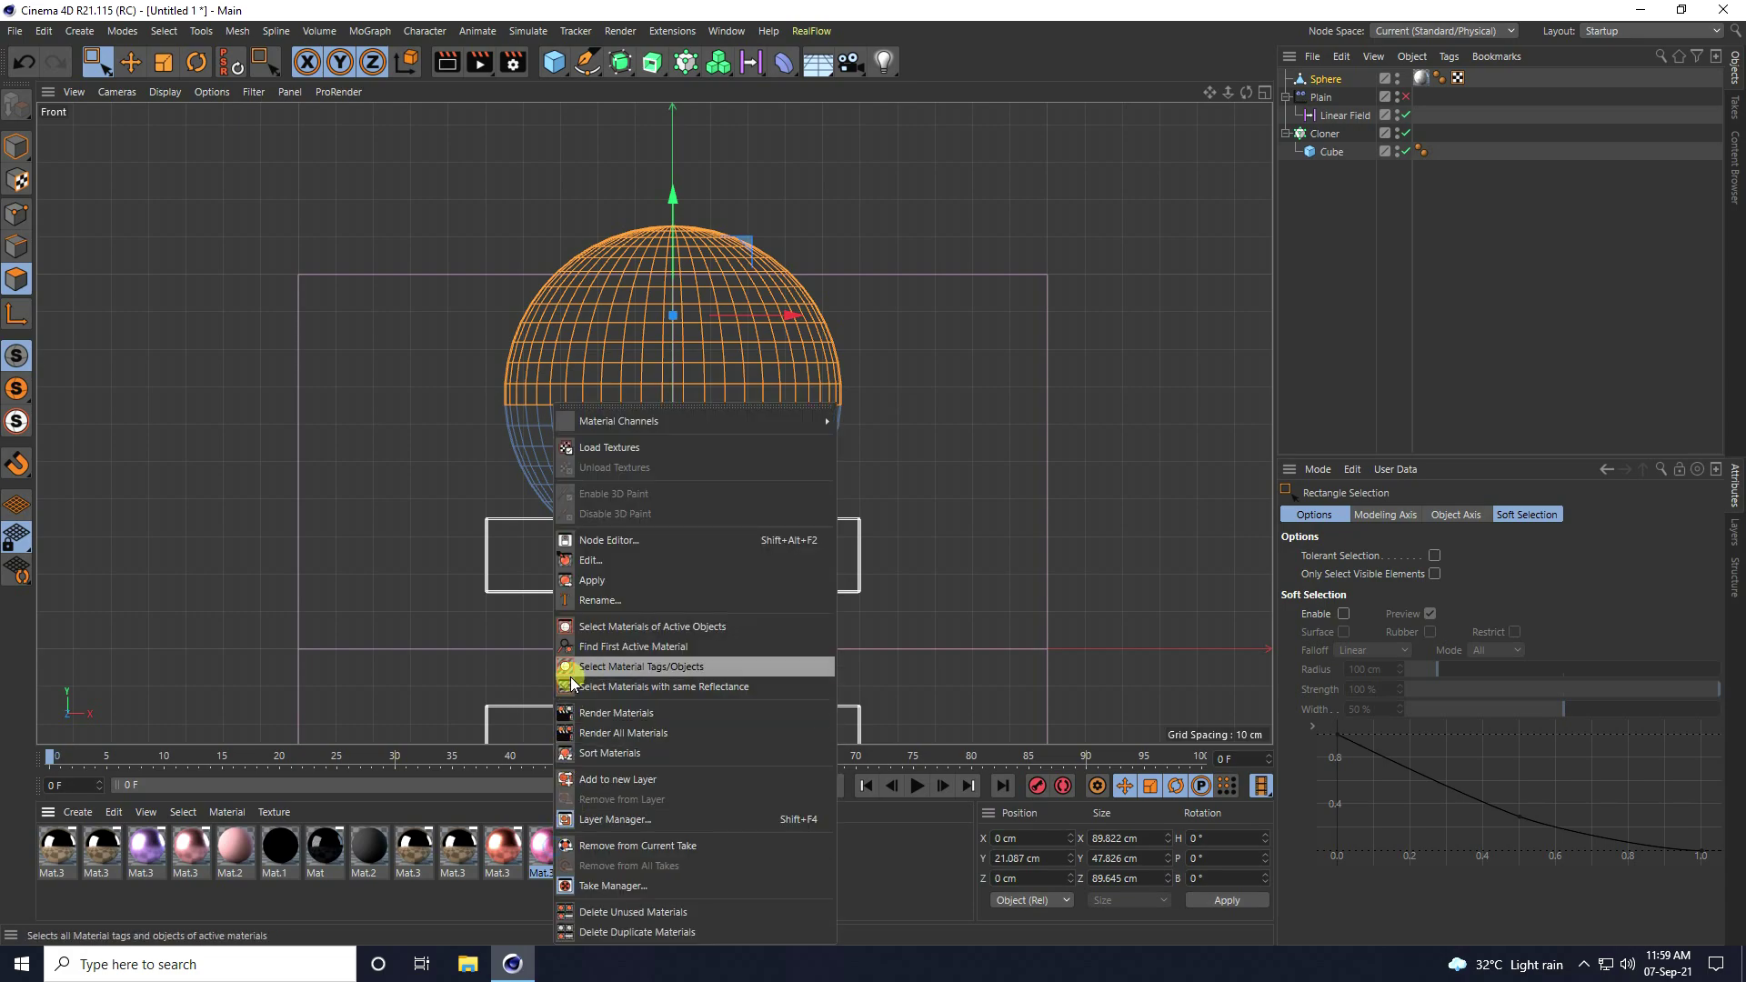
Step: Apply pink Mat.3 to the selected upper polygons, then return to Model mode in Perspective view
left_click(570, 582)
left_click(17, 146)
key("e")
middle_click(412, 330)
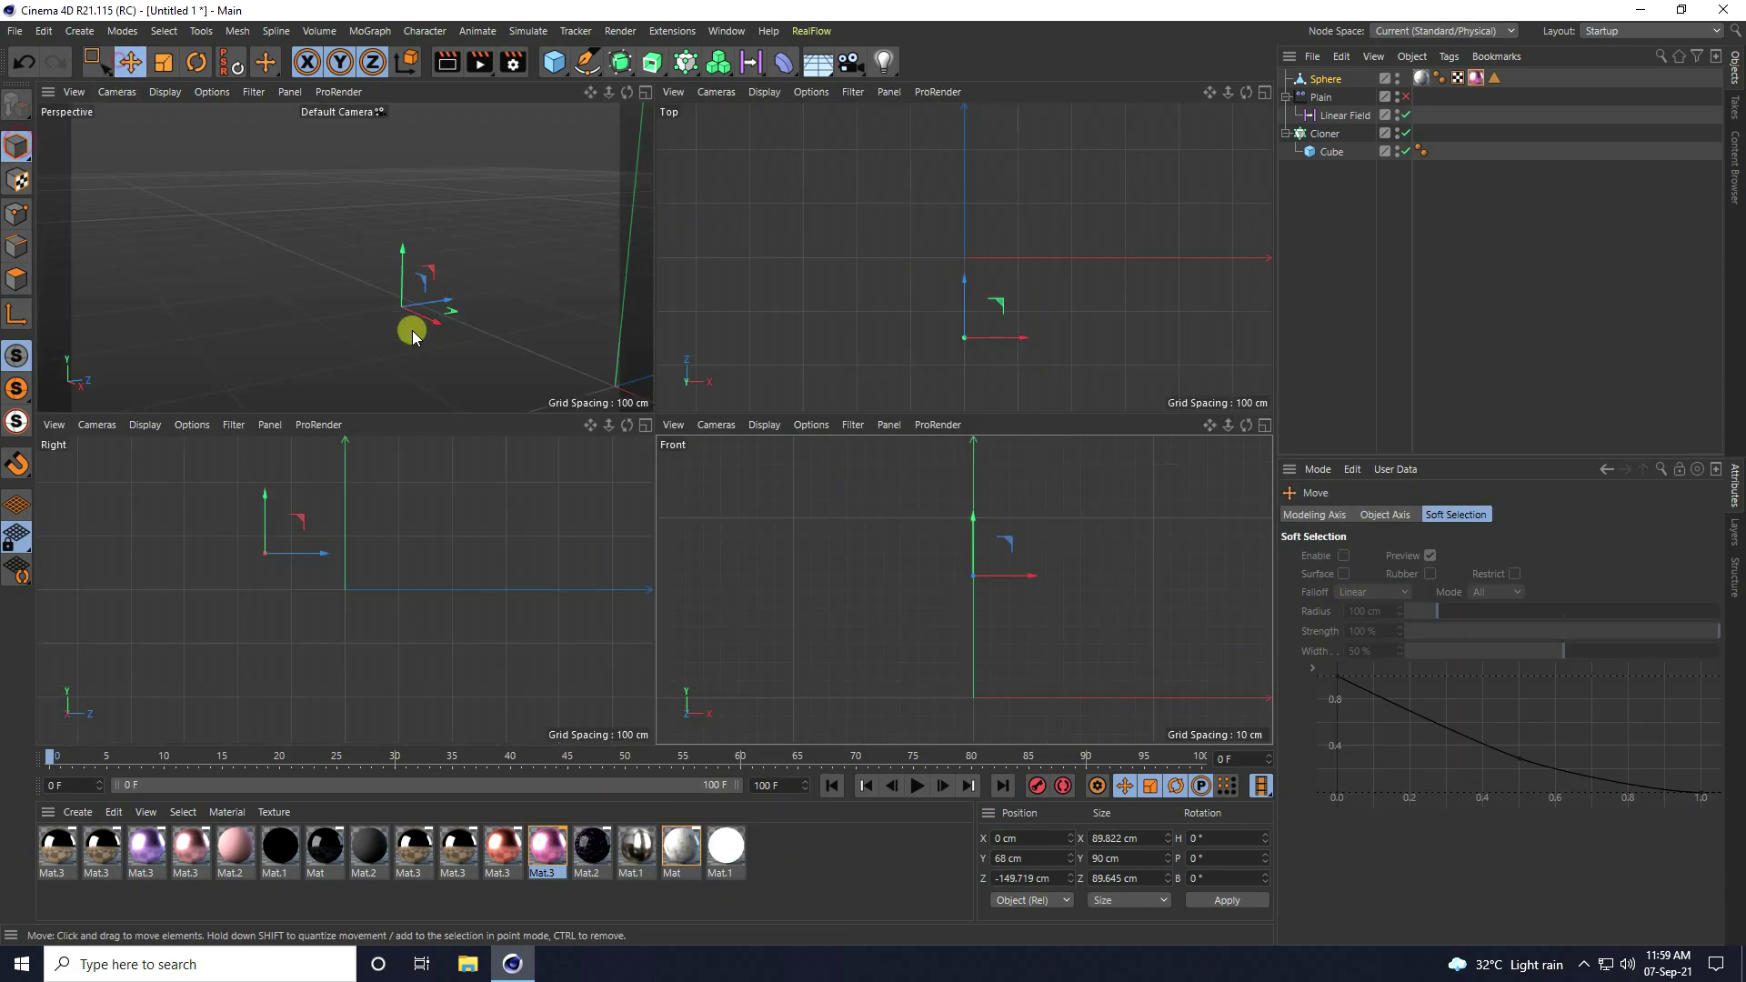
middle_click(400, 320)
left_click_drag(712, 475, 722, 548, "alt")
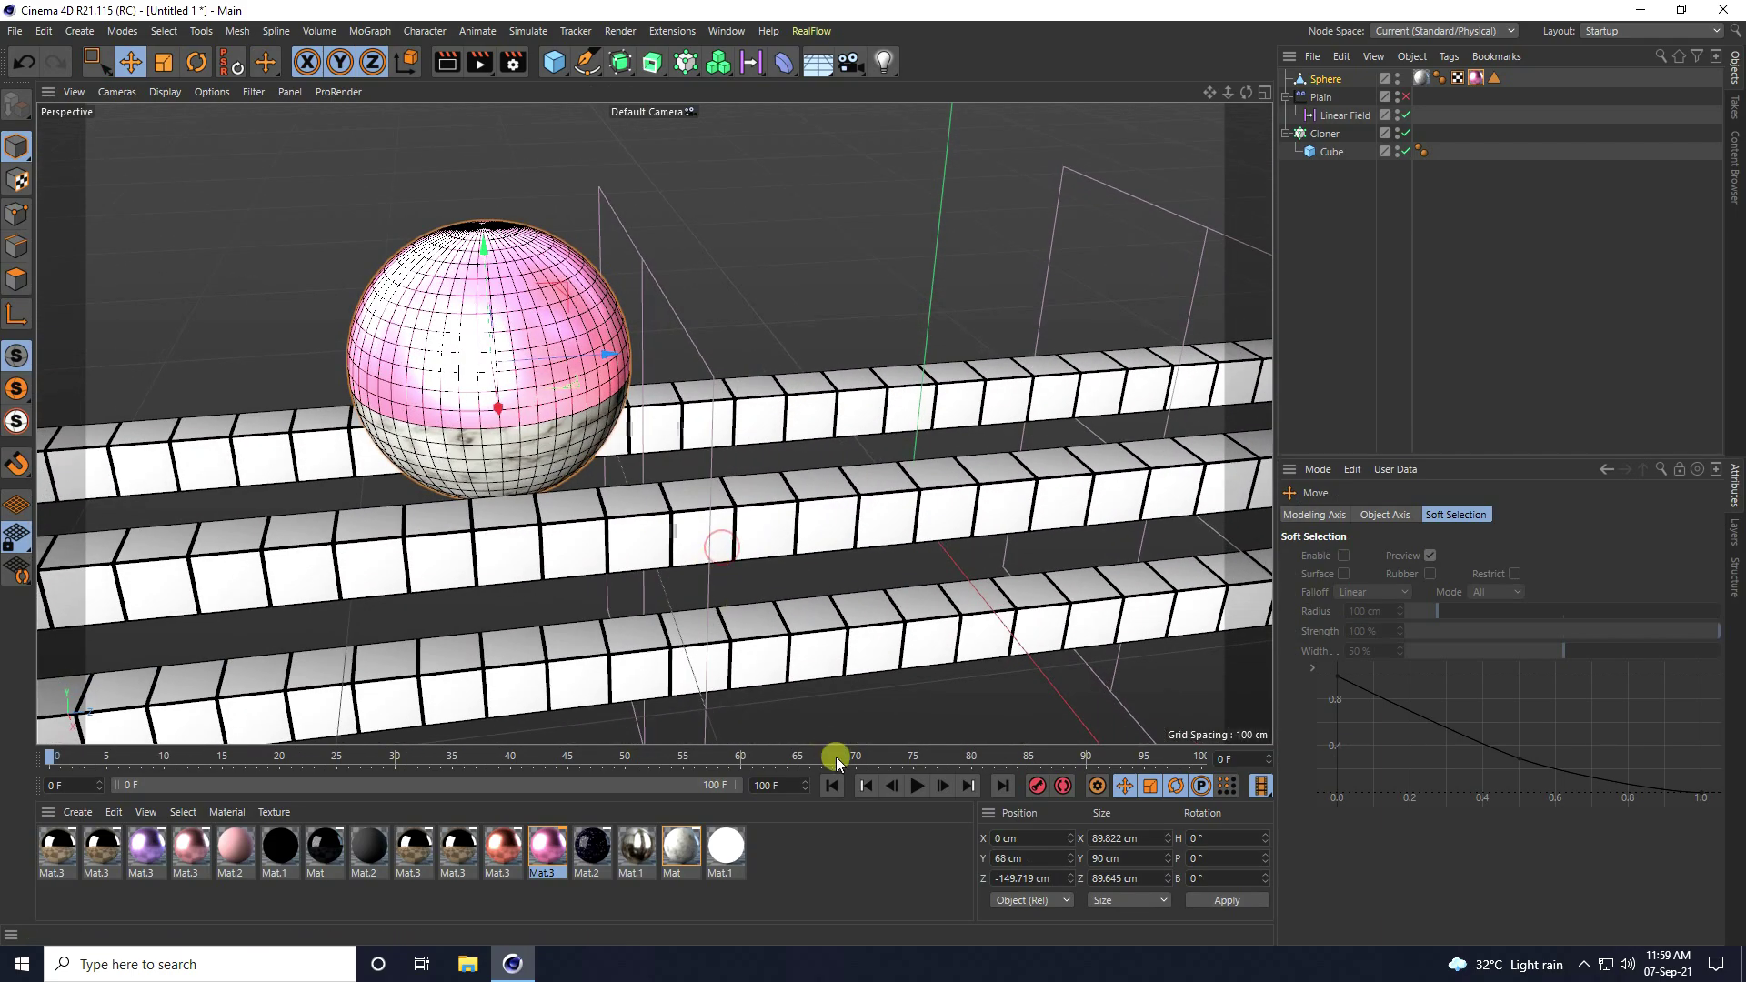
Step: Enable the Plain effector and key the sphere's pitch rotation at frame 0
left_click(1405, 97)
left_click_drag(714, 488, 773, 323, "alt")
left_click(1323, 80)
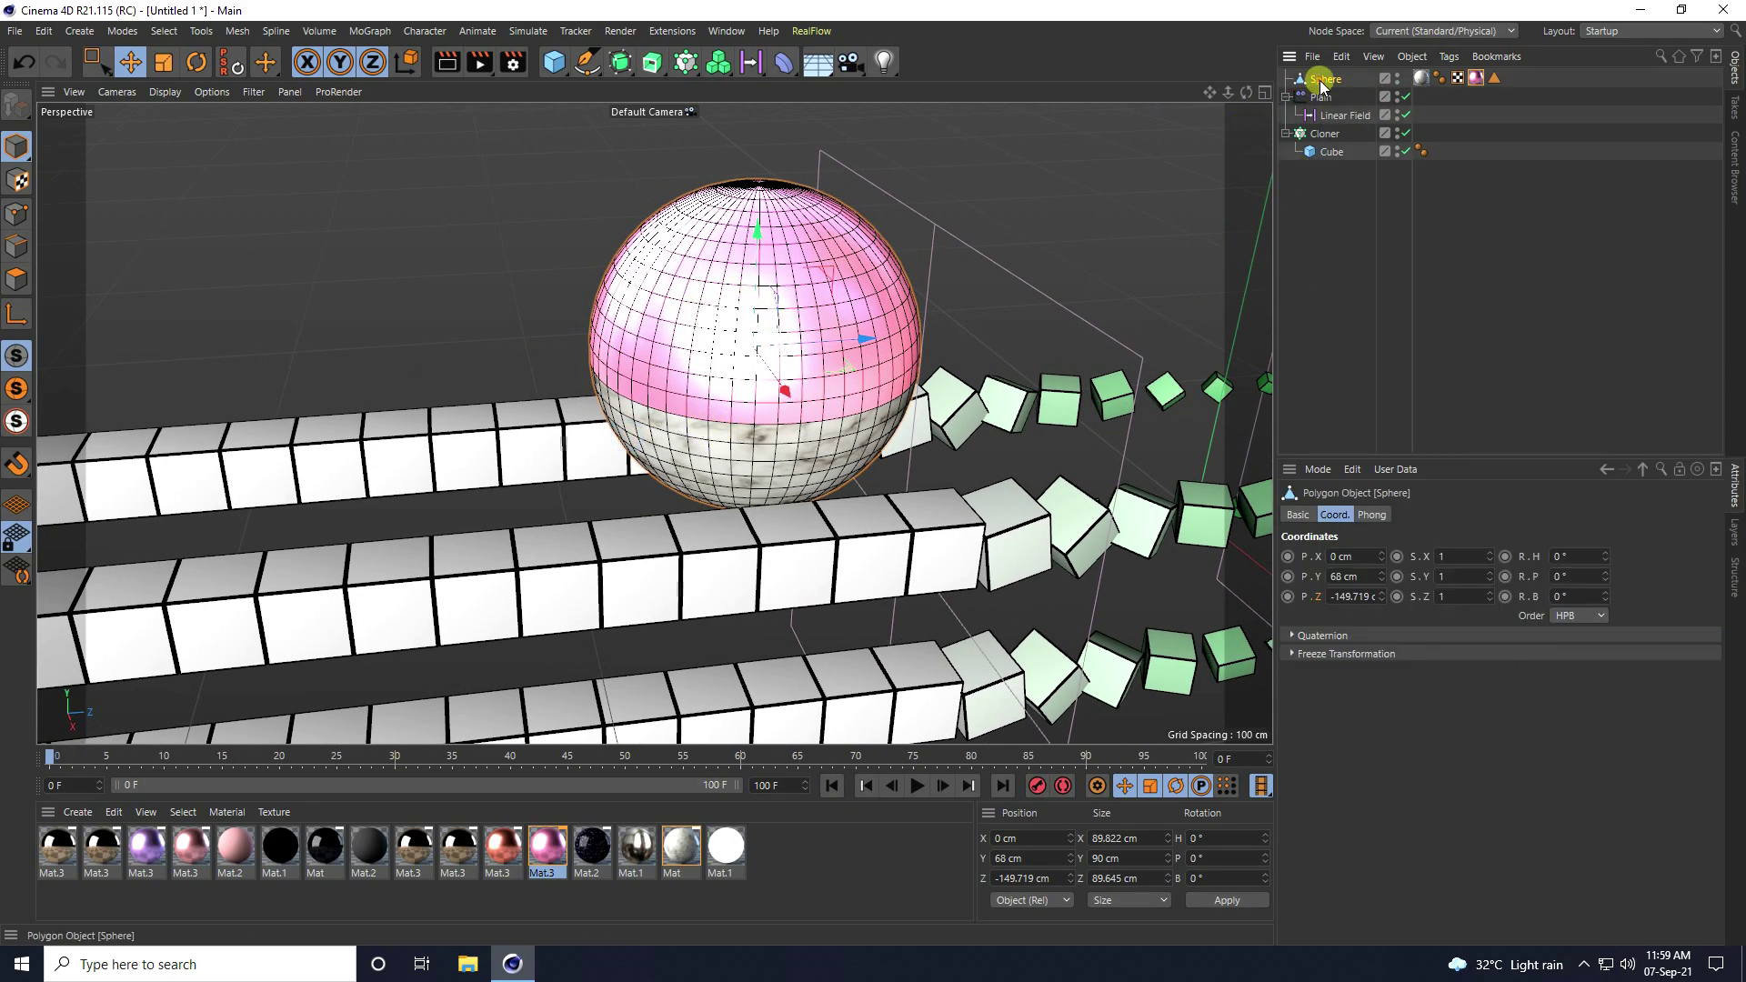
left_click_drag(1606, 577, 1606, 582)
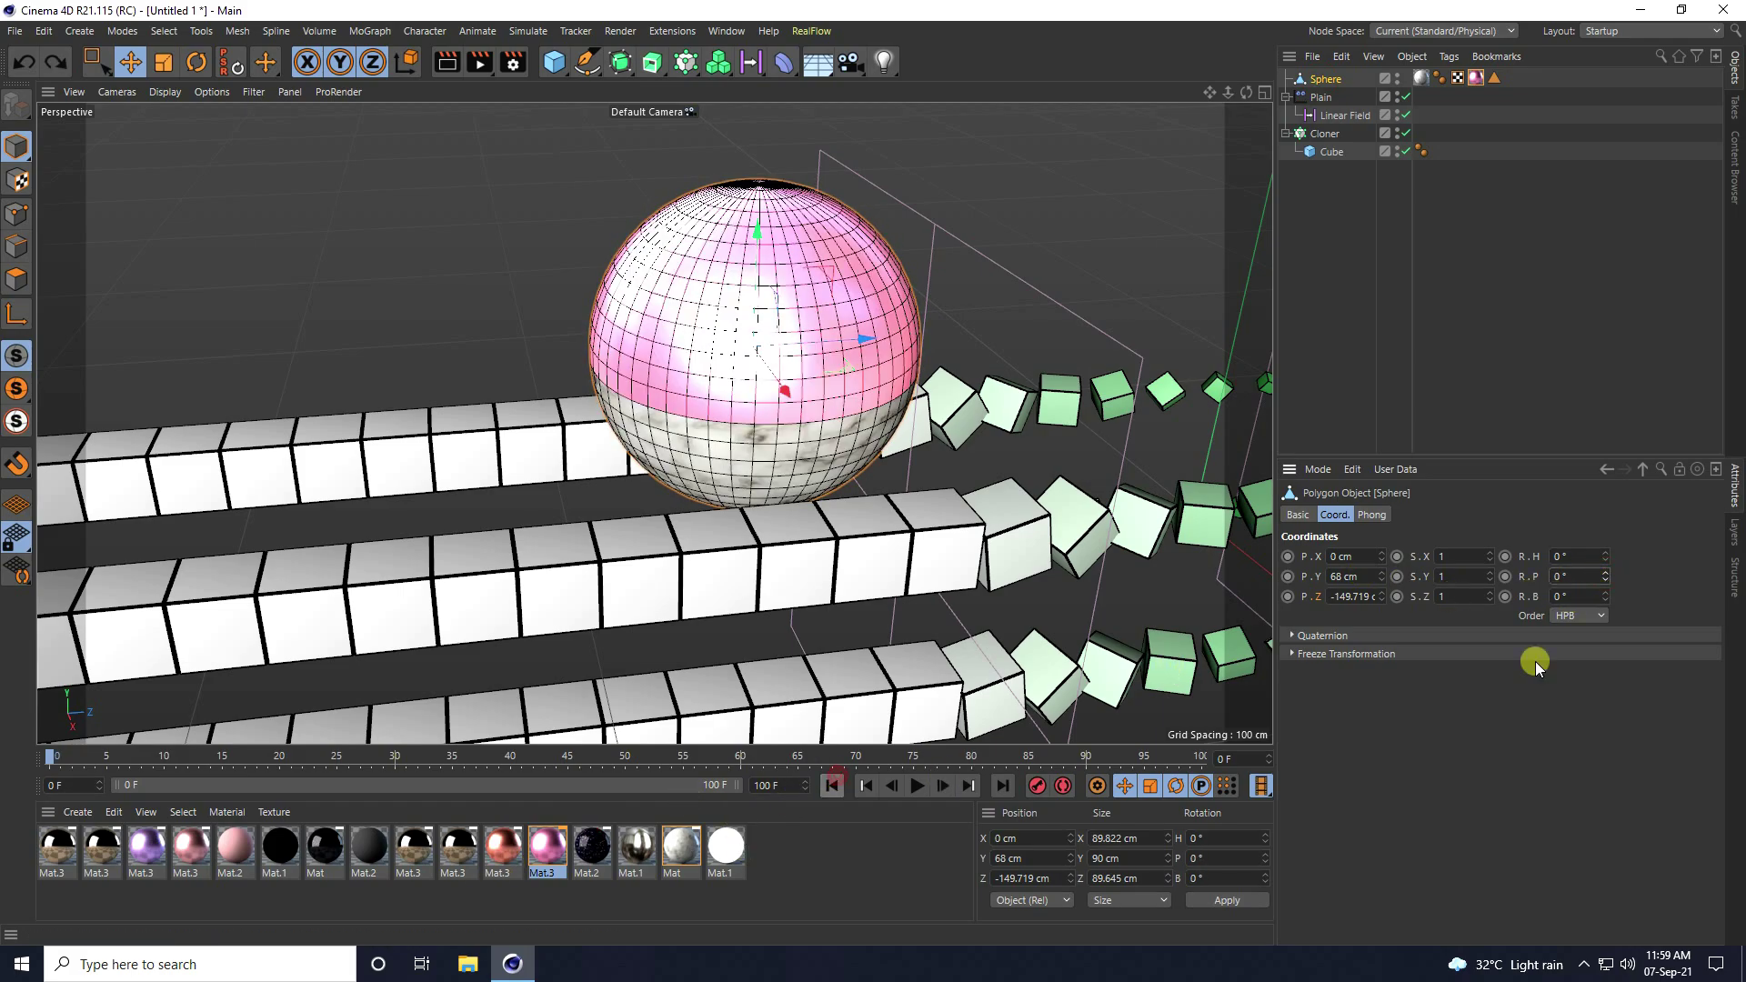
Step: Key the sphere's pitch at -720° on frame 100 and play the roll
left_click(1001, 788)
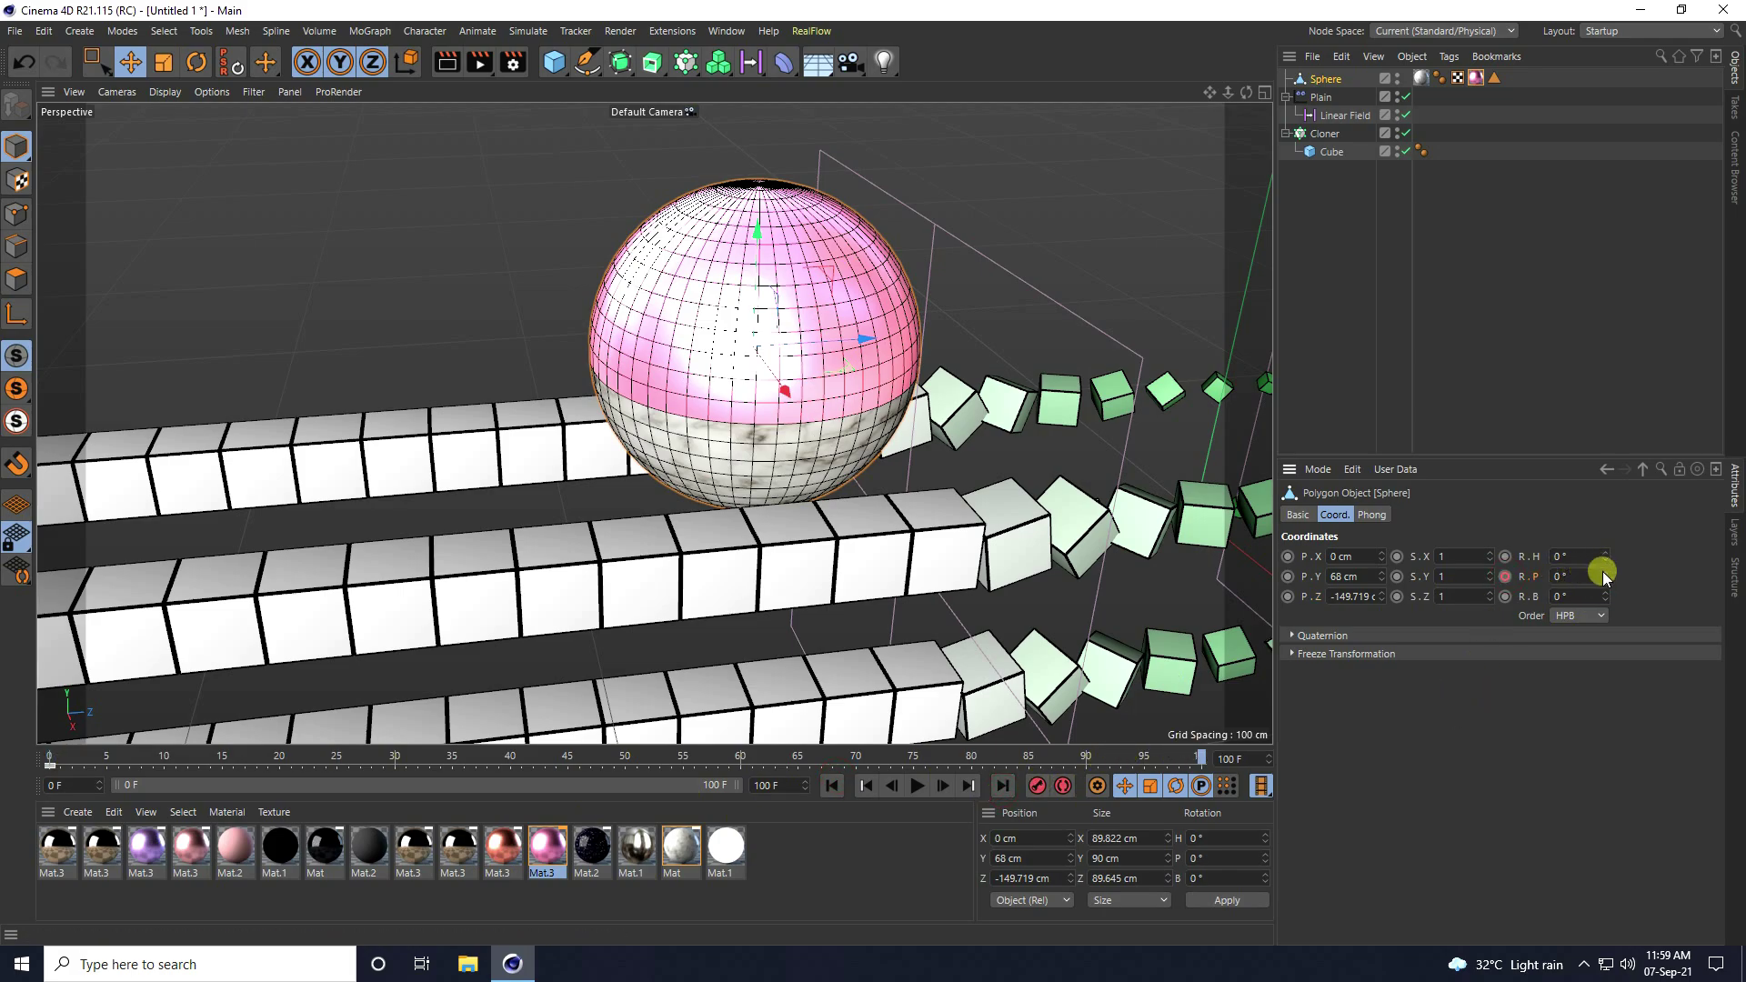
left_click_drag(1605, 577, 1605, 577)
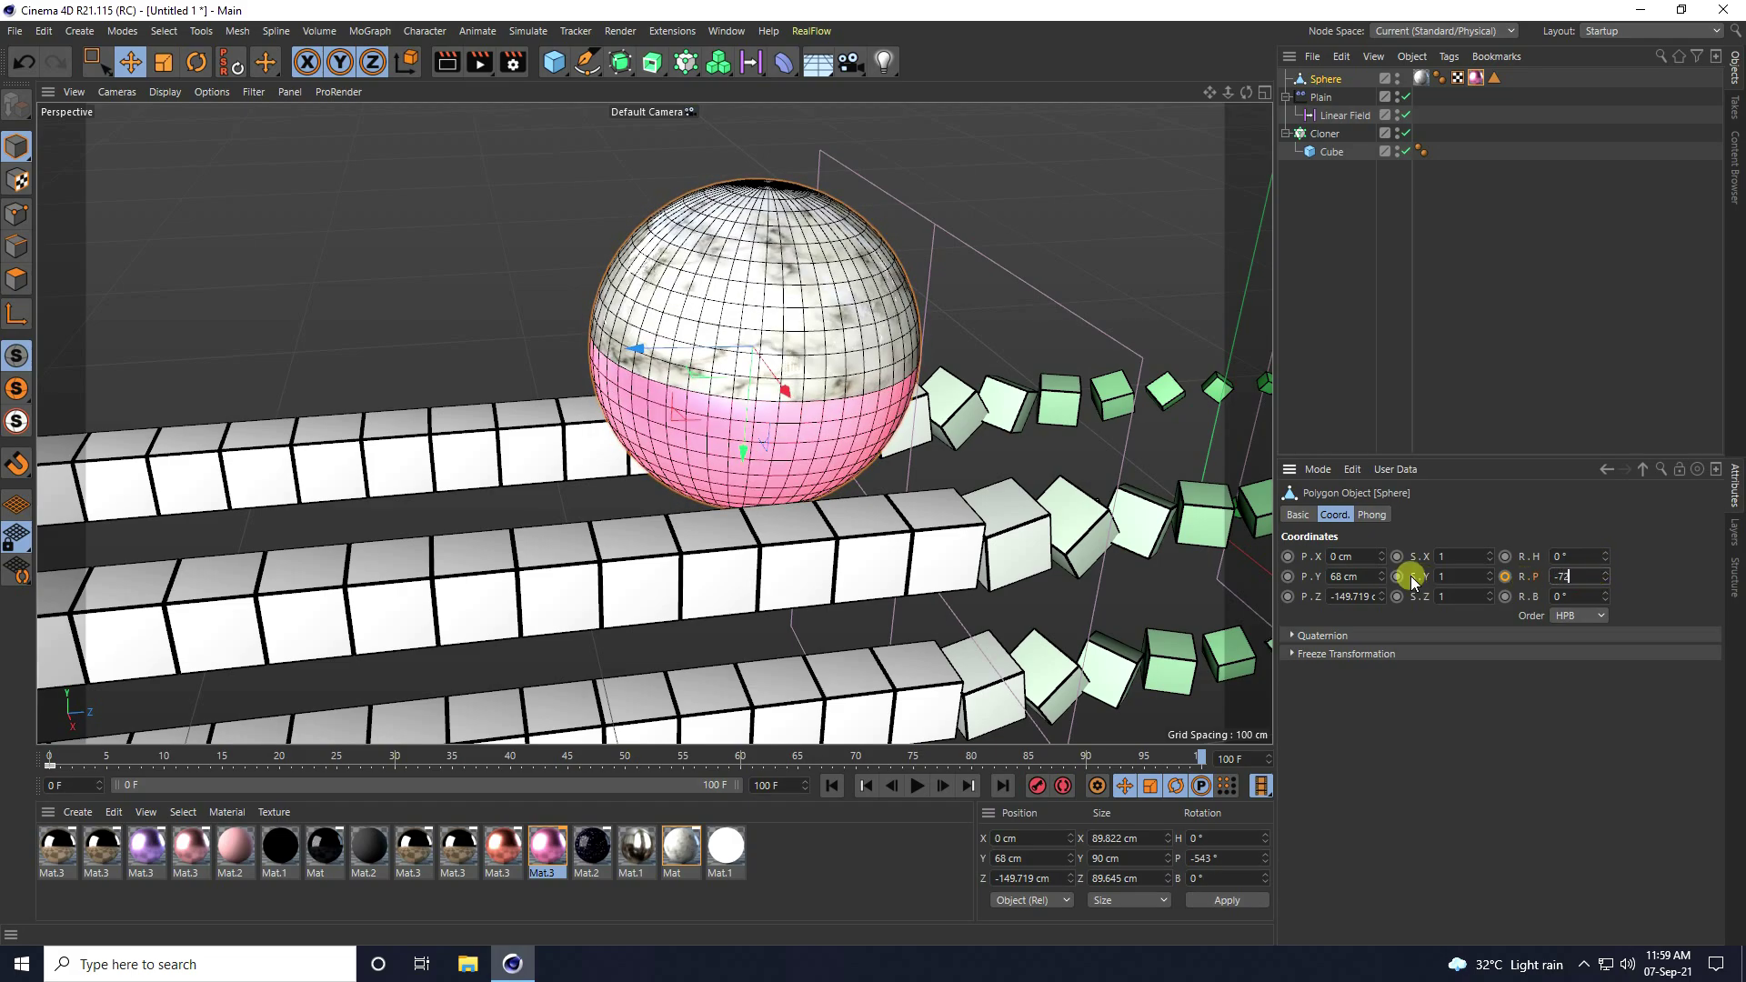
type("0")
key("Return")
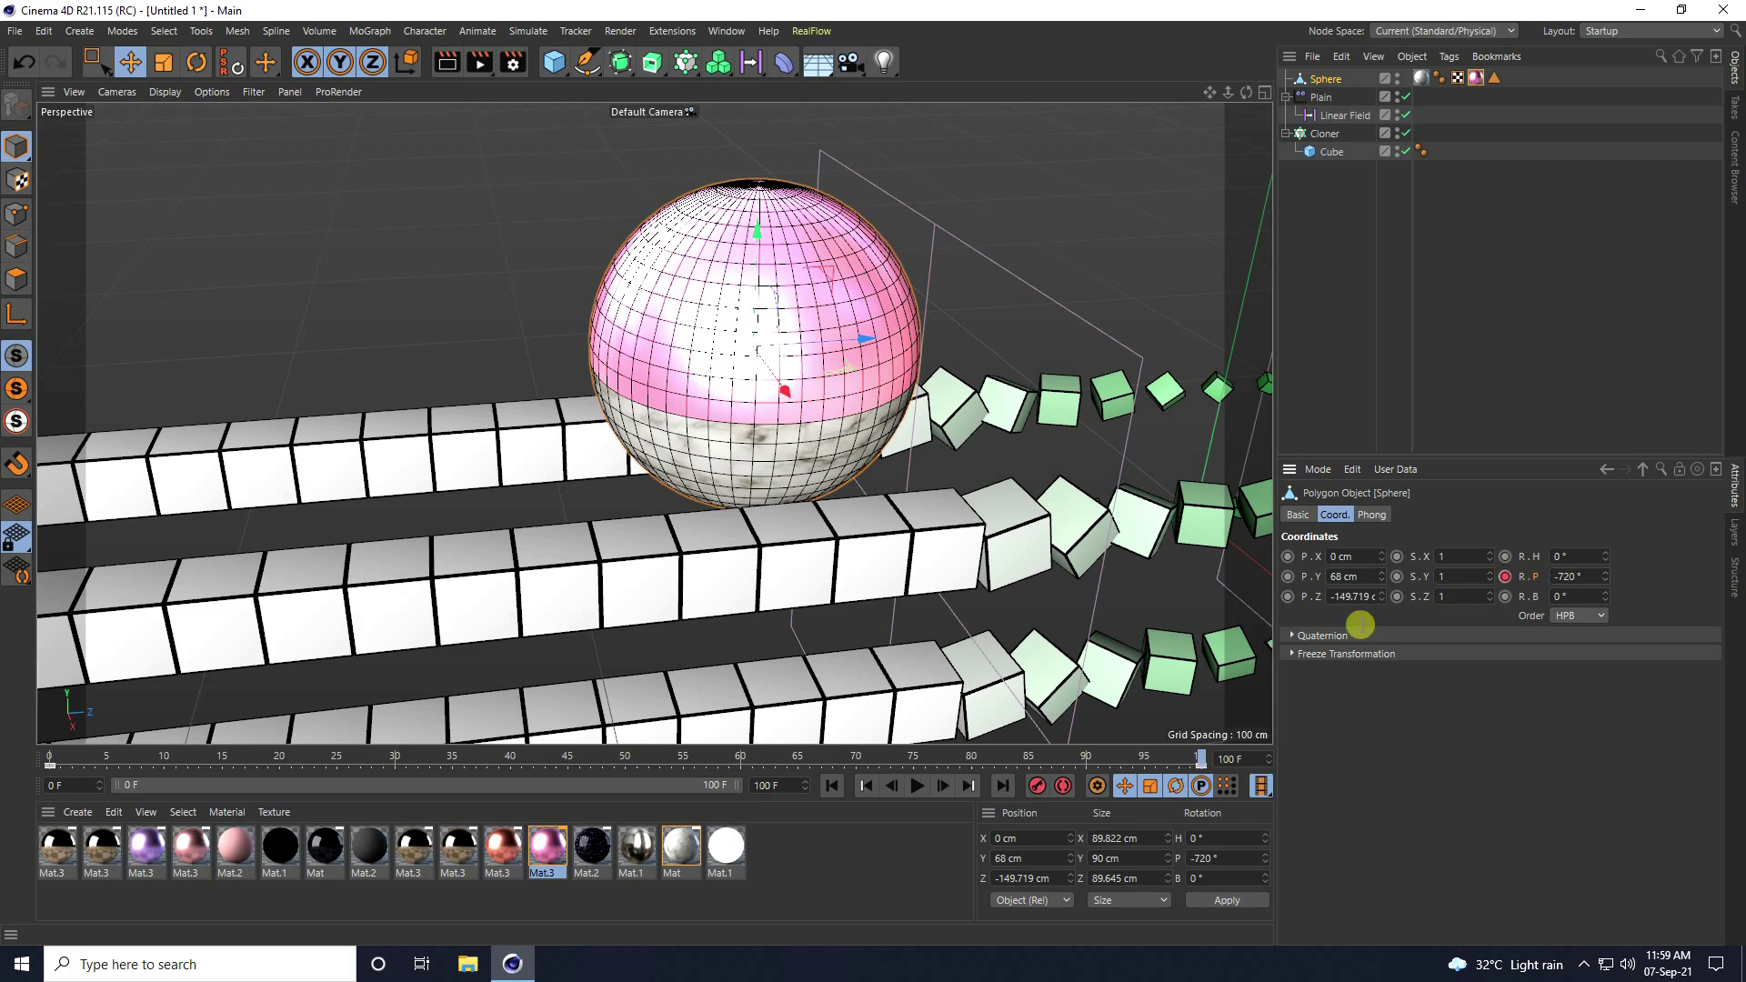
left_click(933, 788)
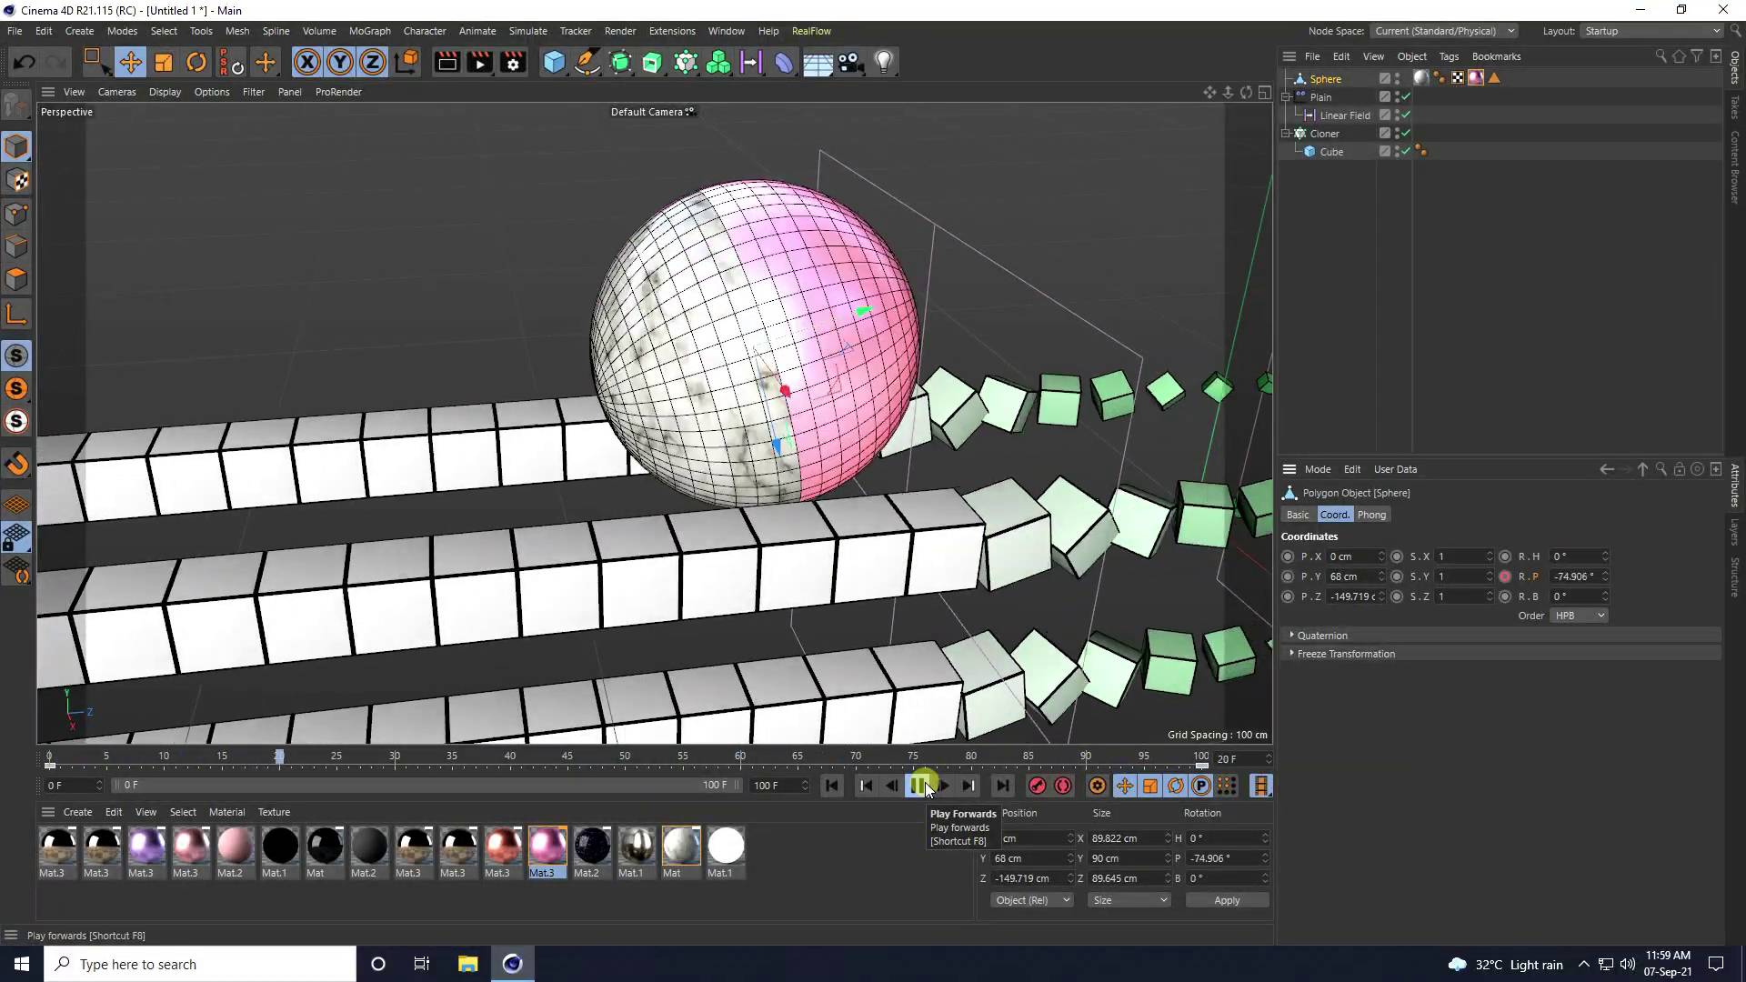
left_click(917, 788)
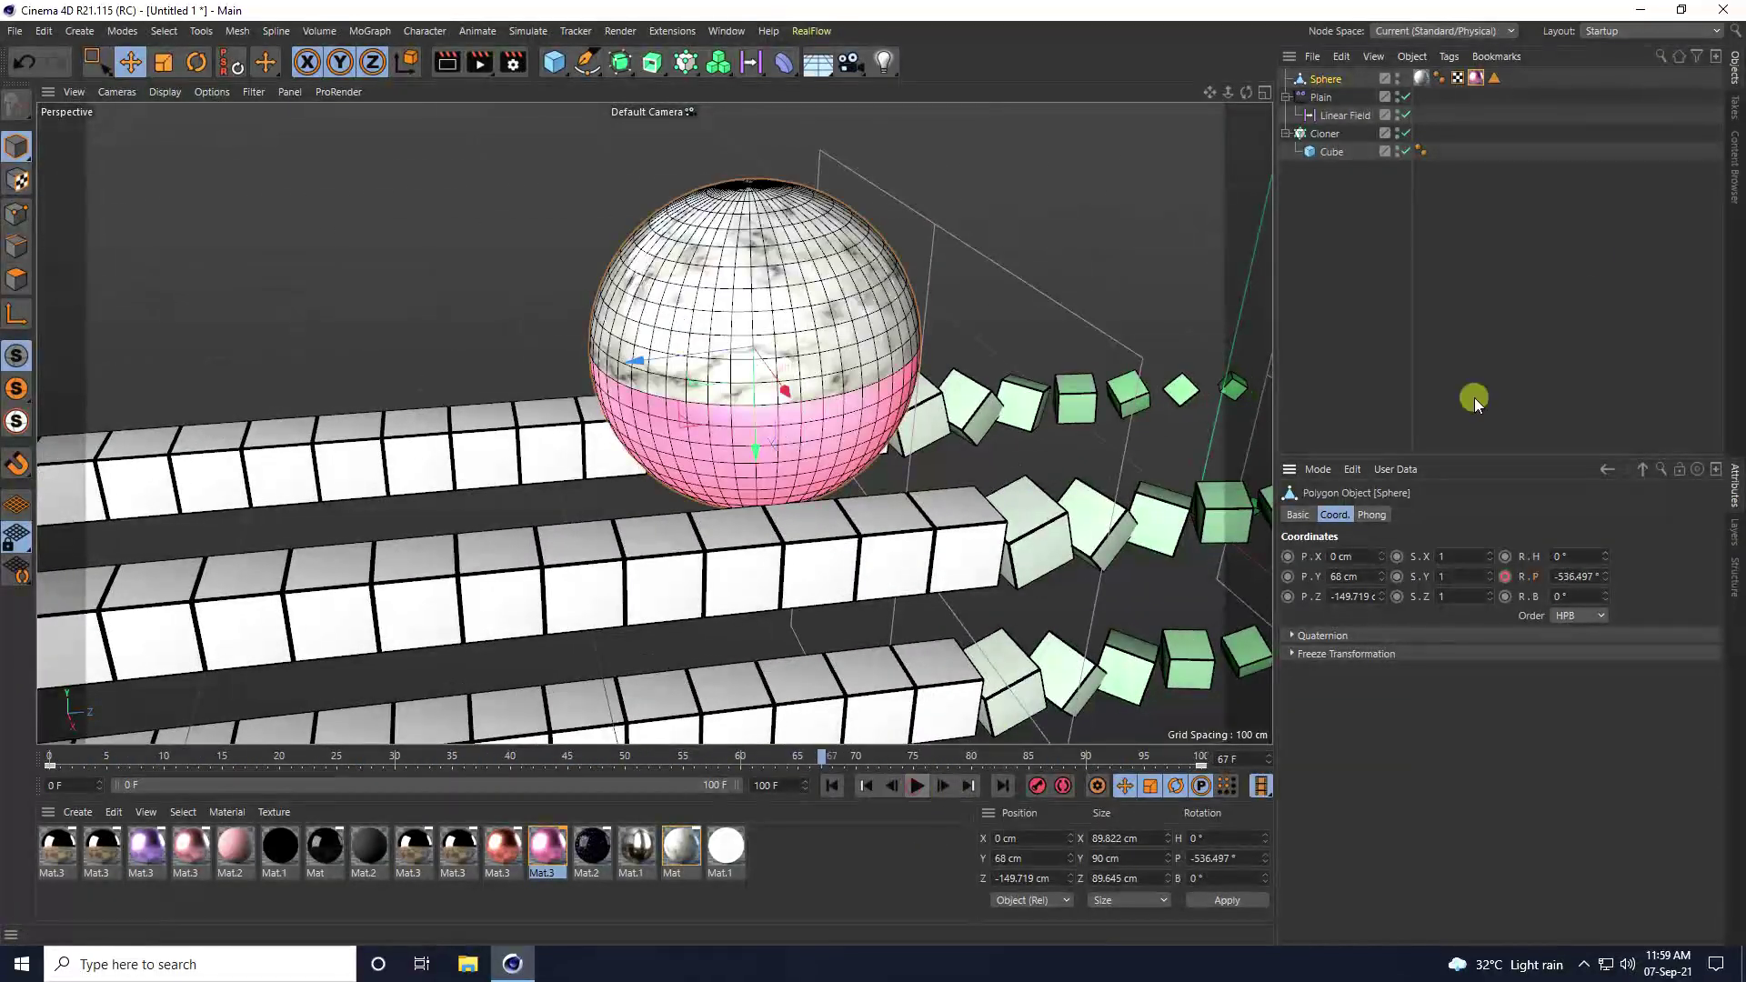
Step: Set both sphere pitch keys to Linear interpolation in the Timeline and return to frame 0
left_click(727, 31)
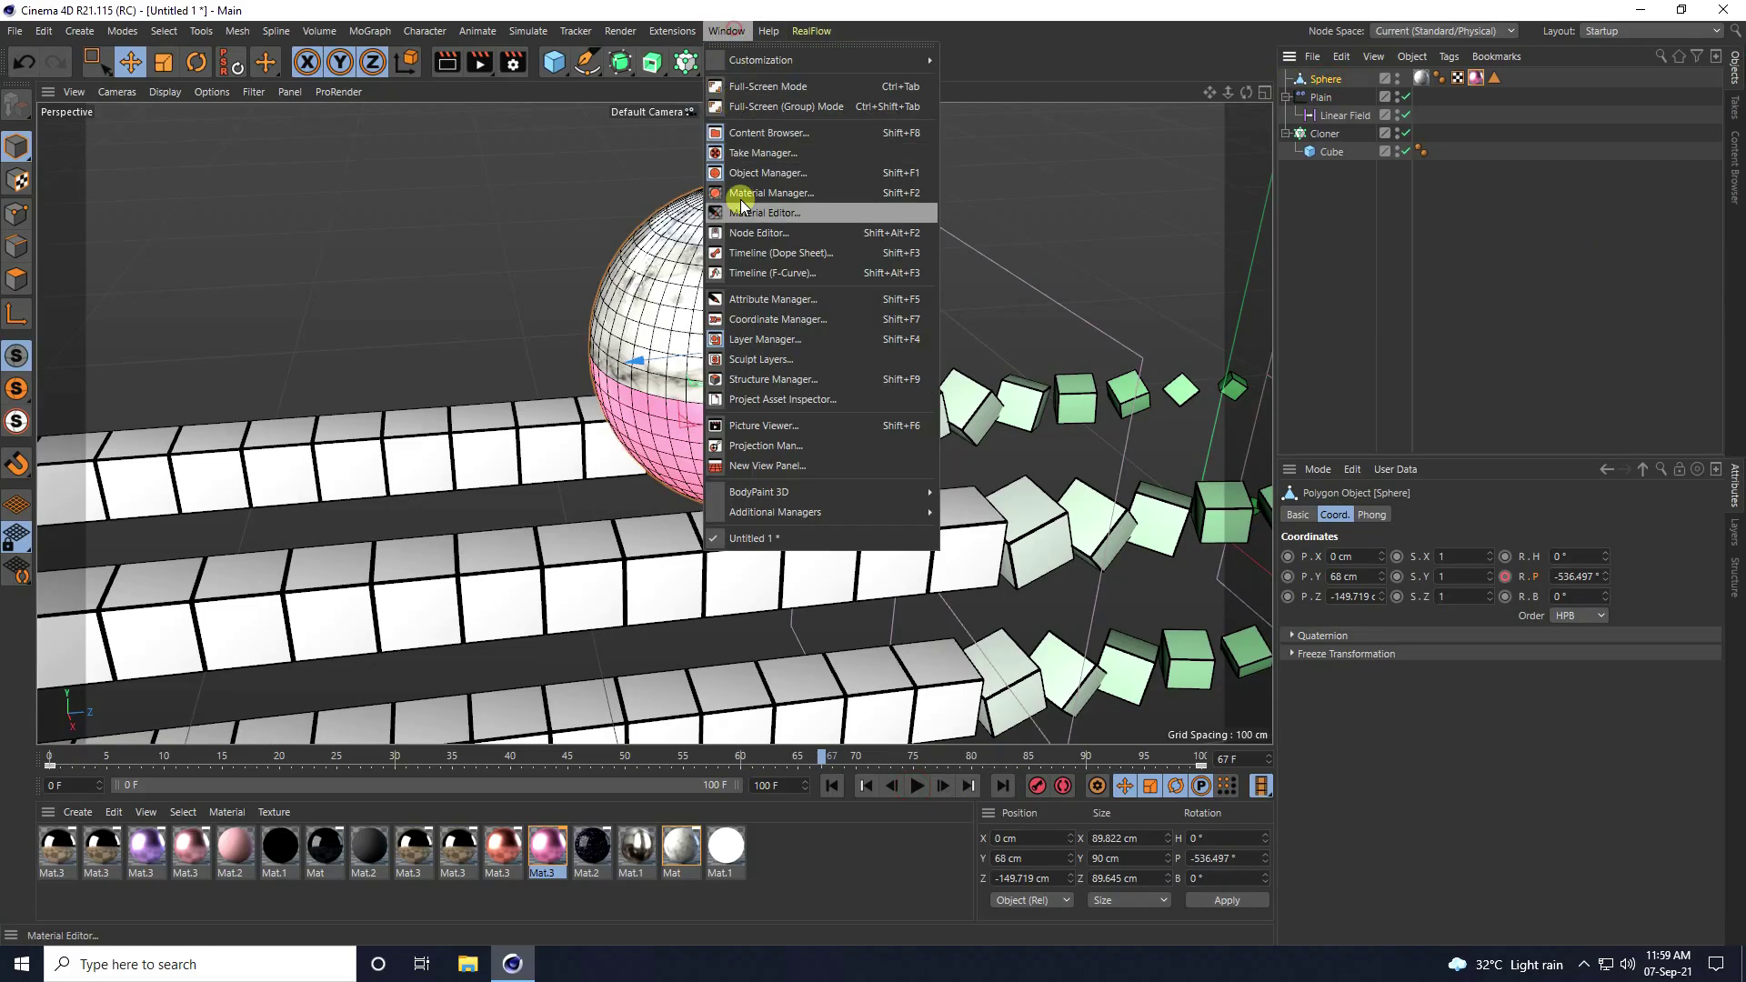
left_click(846, 273)
key("h")
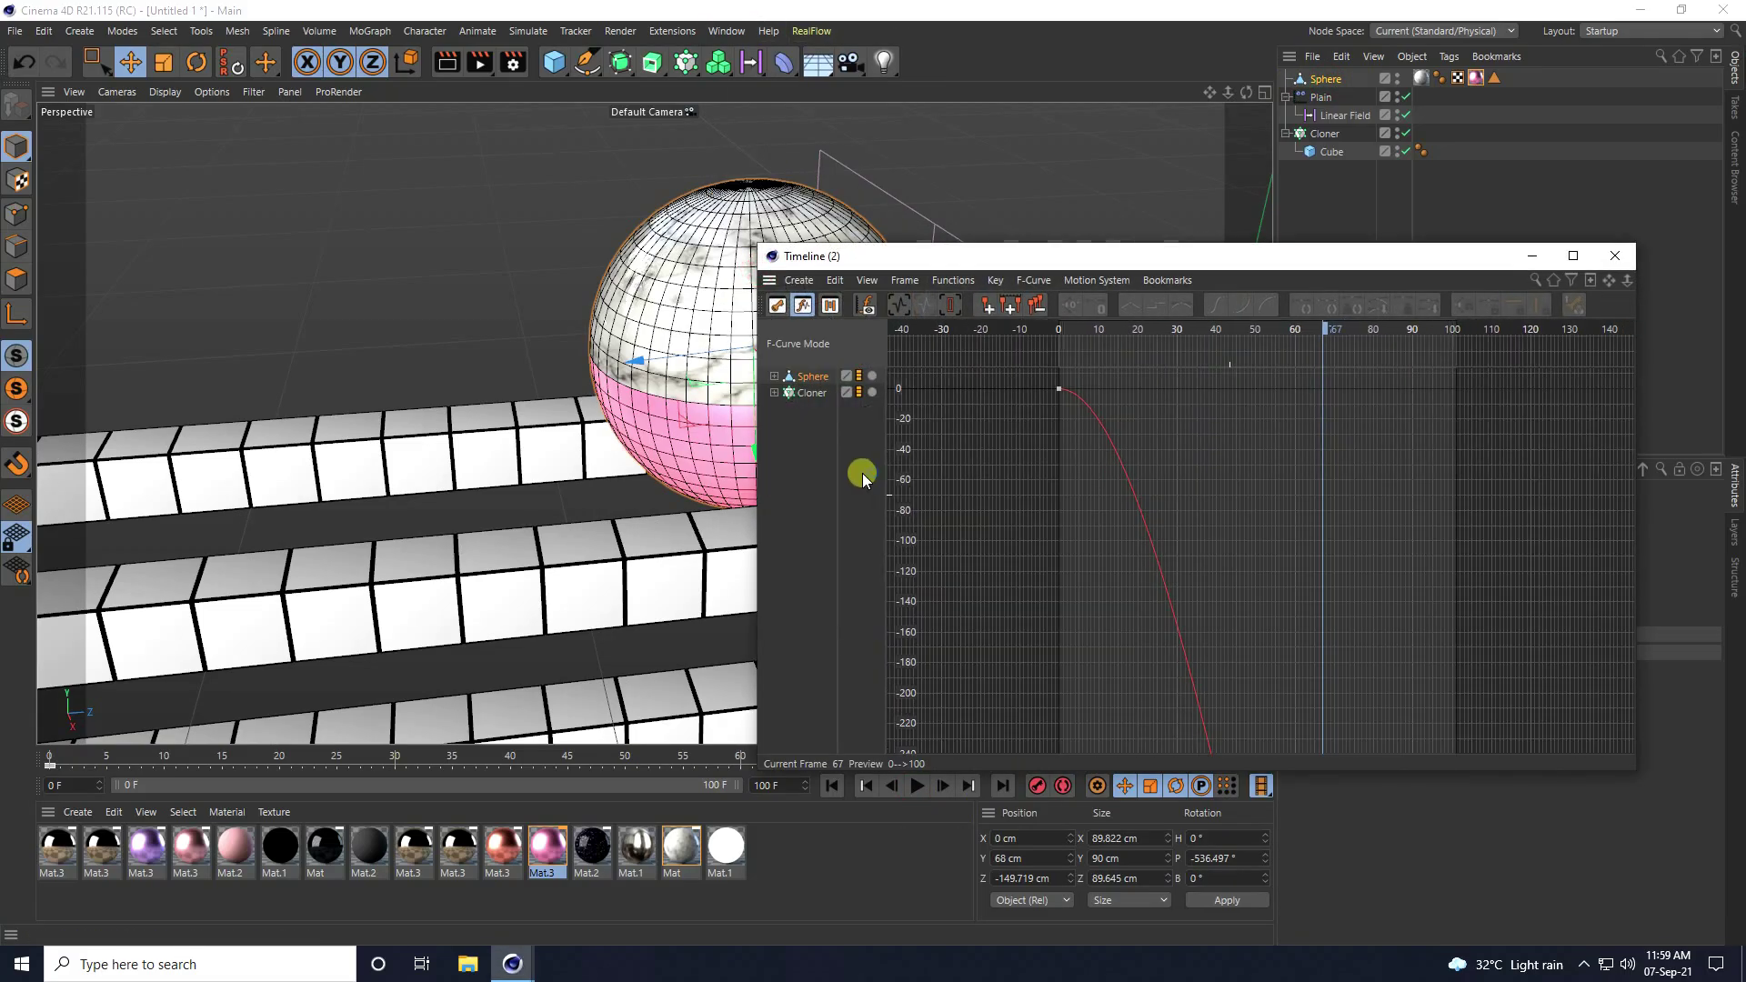
left_click_drag(1018, 444, 1576, 718)
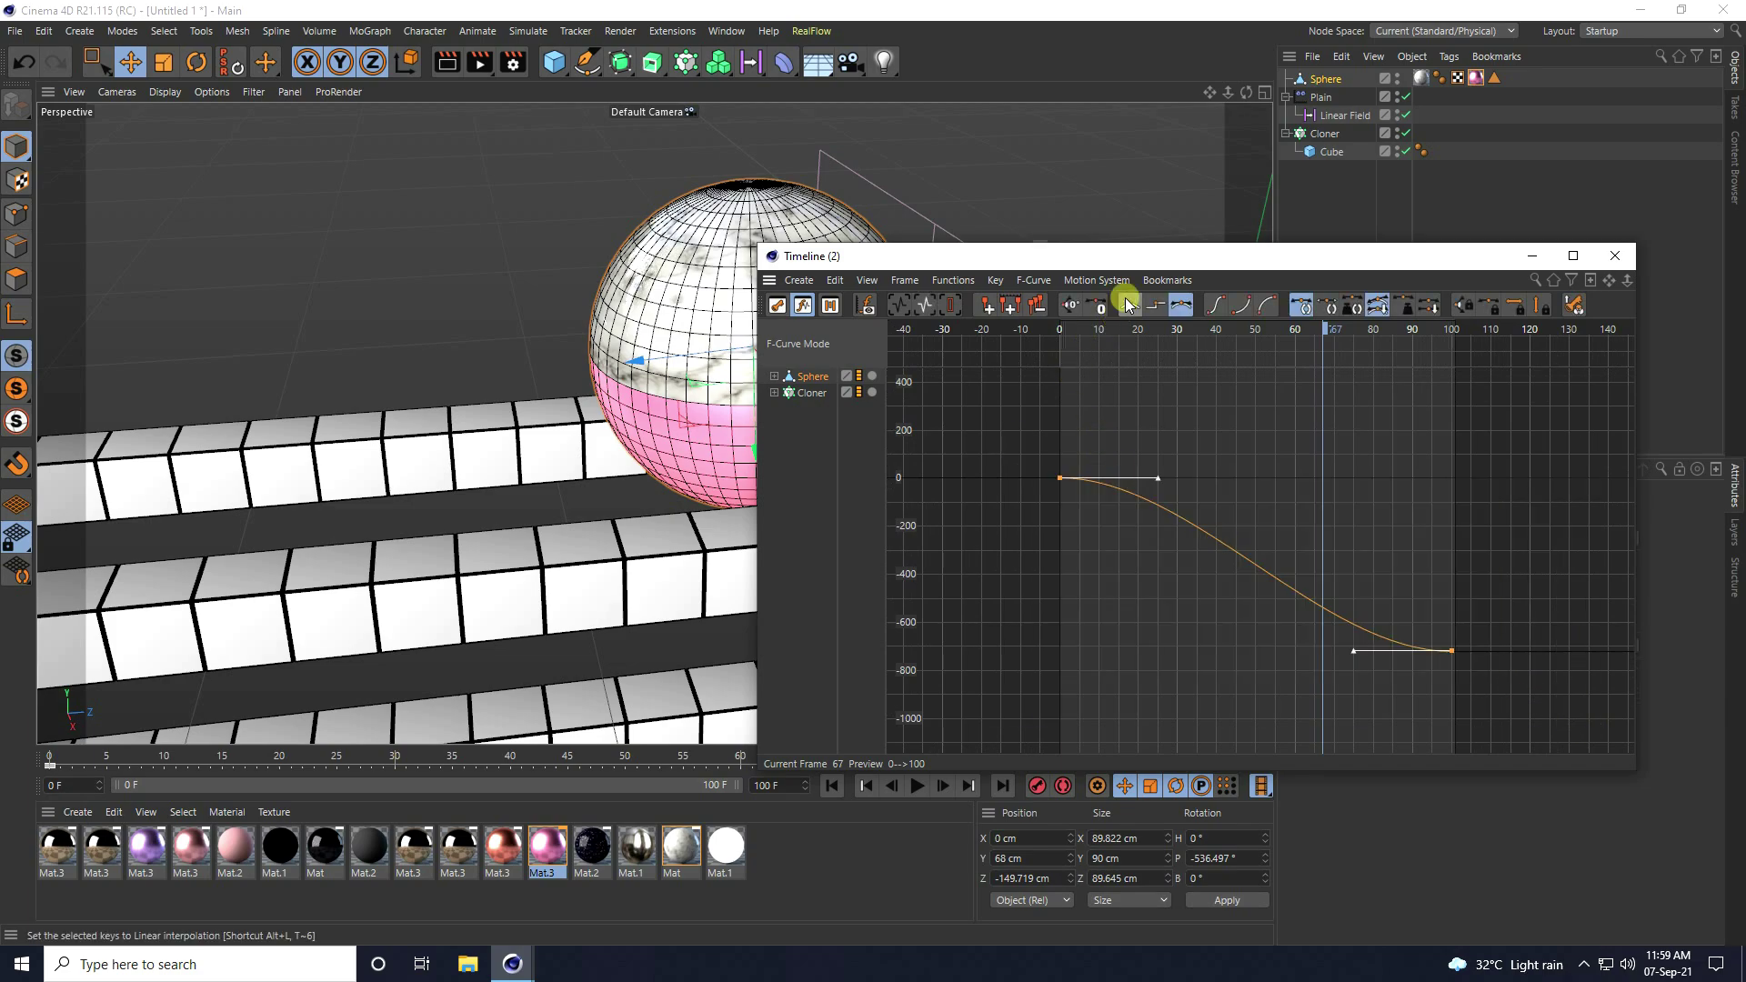
left_click(1127, 304)
left_click(1611, 263)
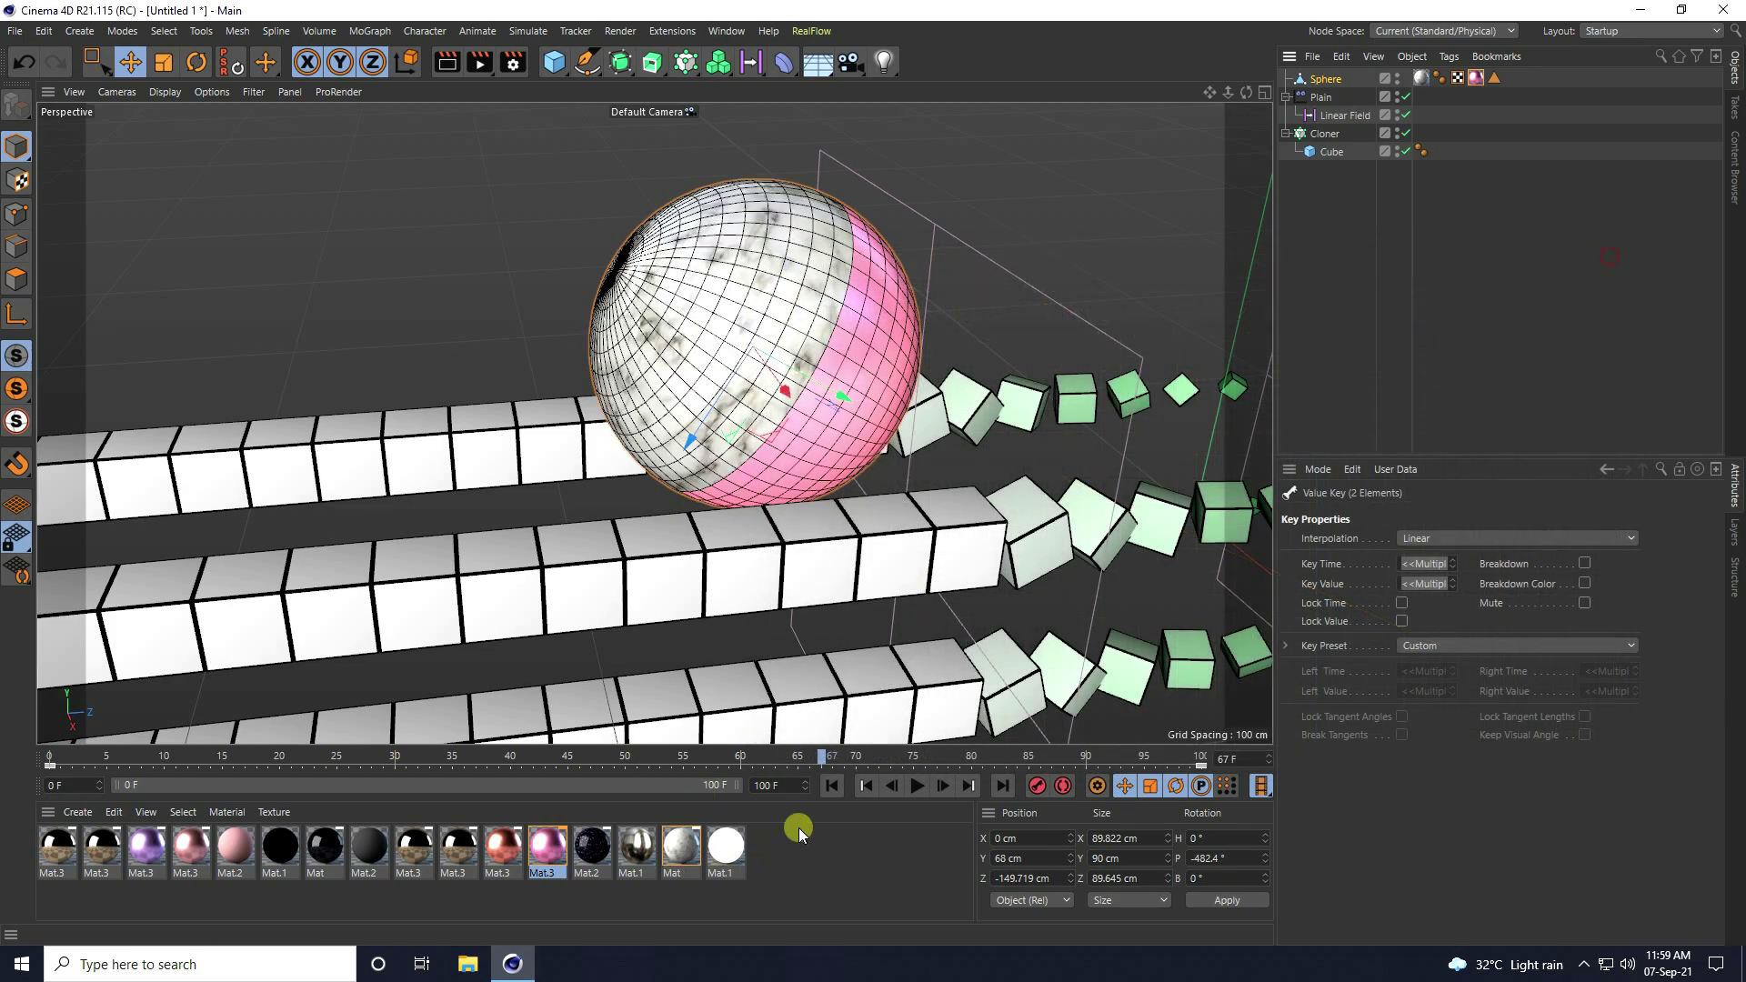
left_click(839, 786)
middle_click_drag(892, 617, 679, 591, "alt")
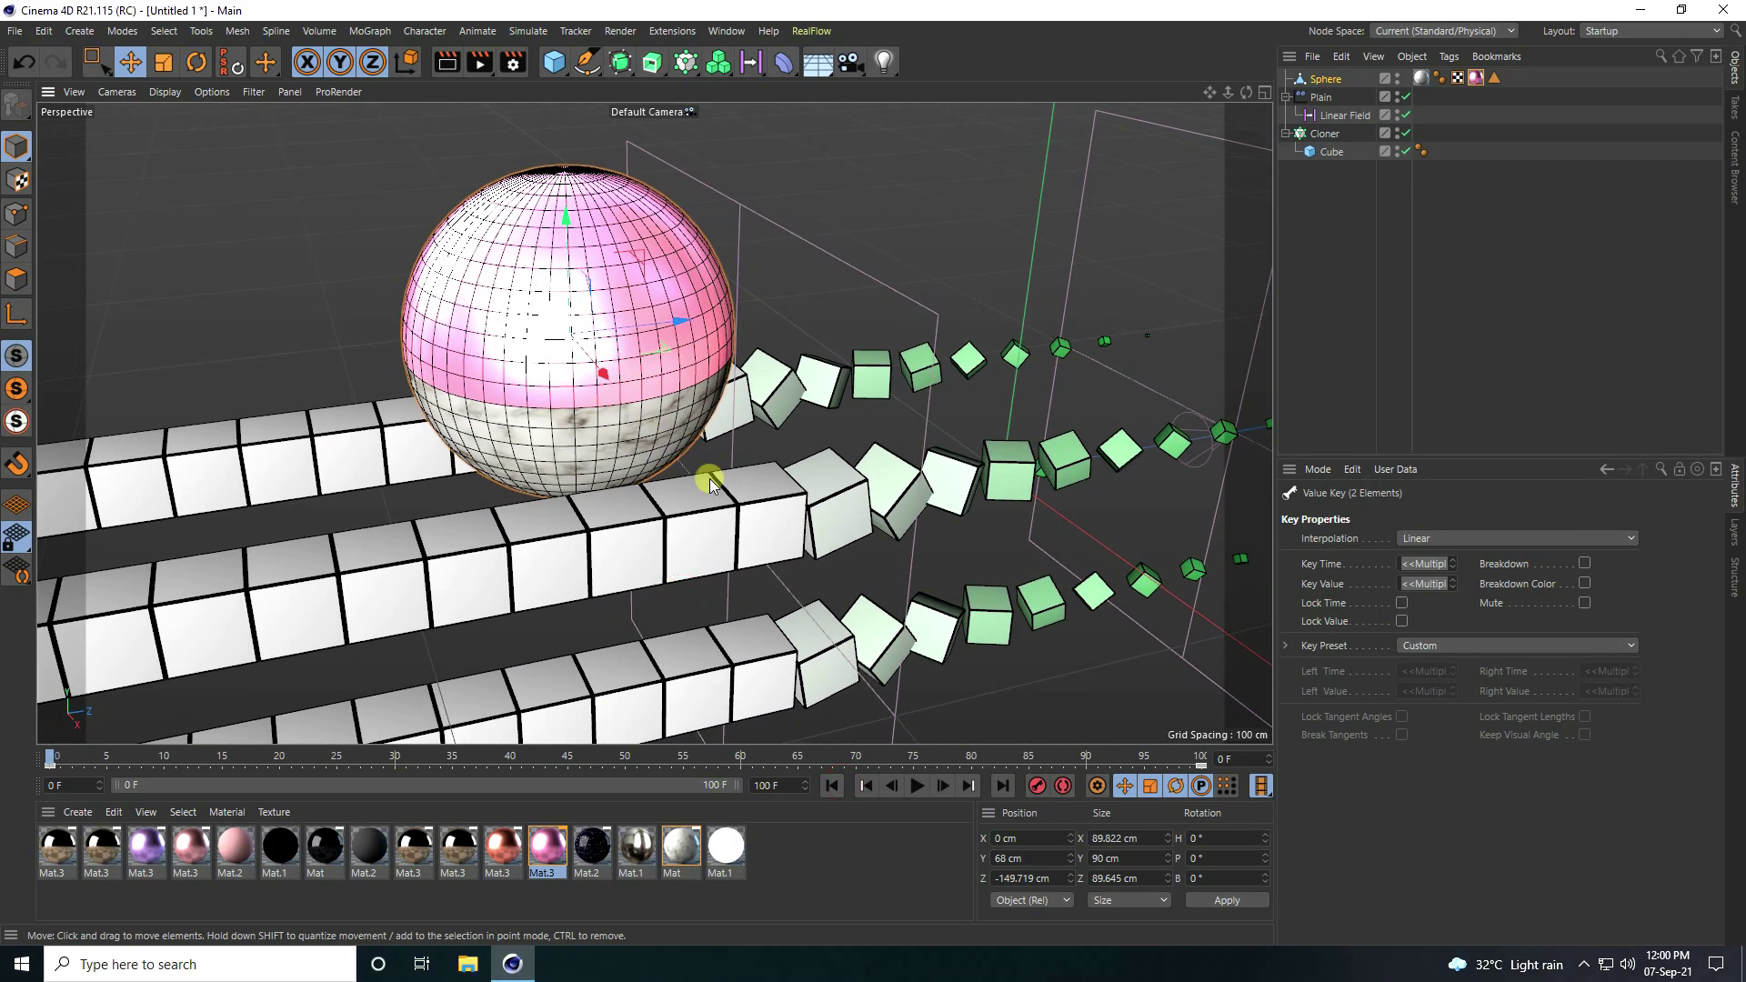
Step: Add a Camera, look through it, and pan and orbit to frame the scene
left_click_drag(848, 64, 896, 96)
left_click(895, 94)
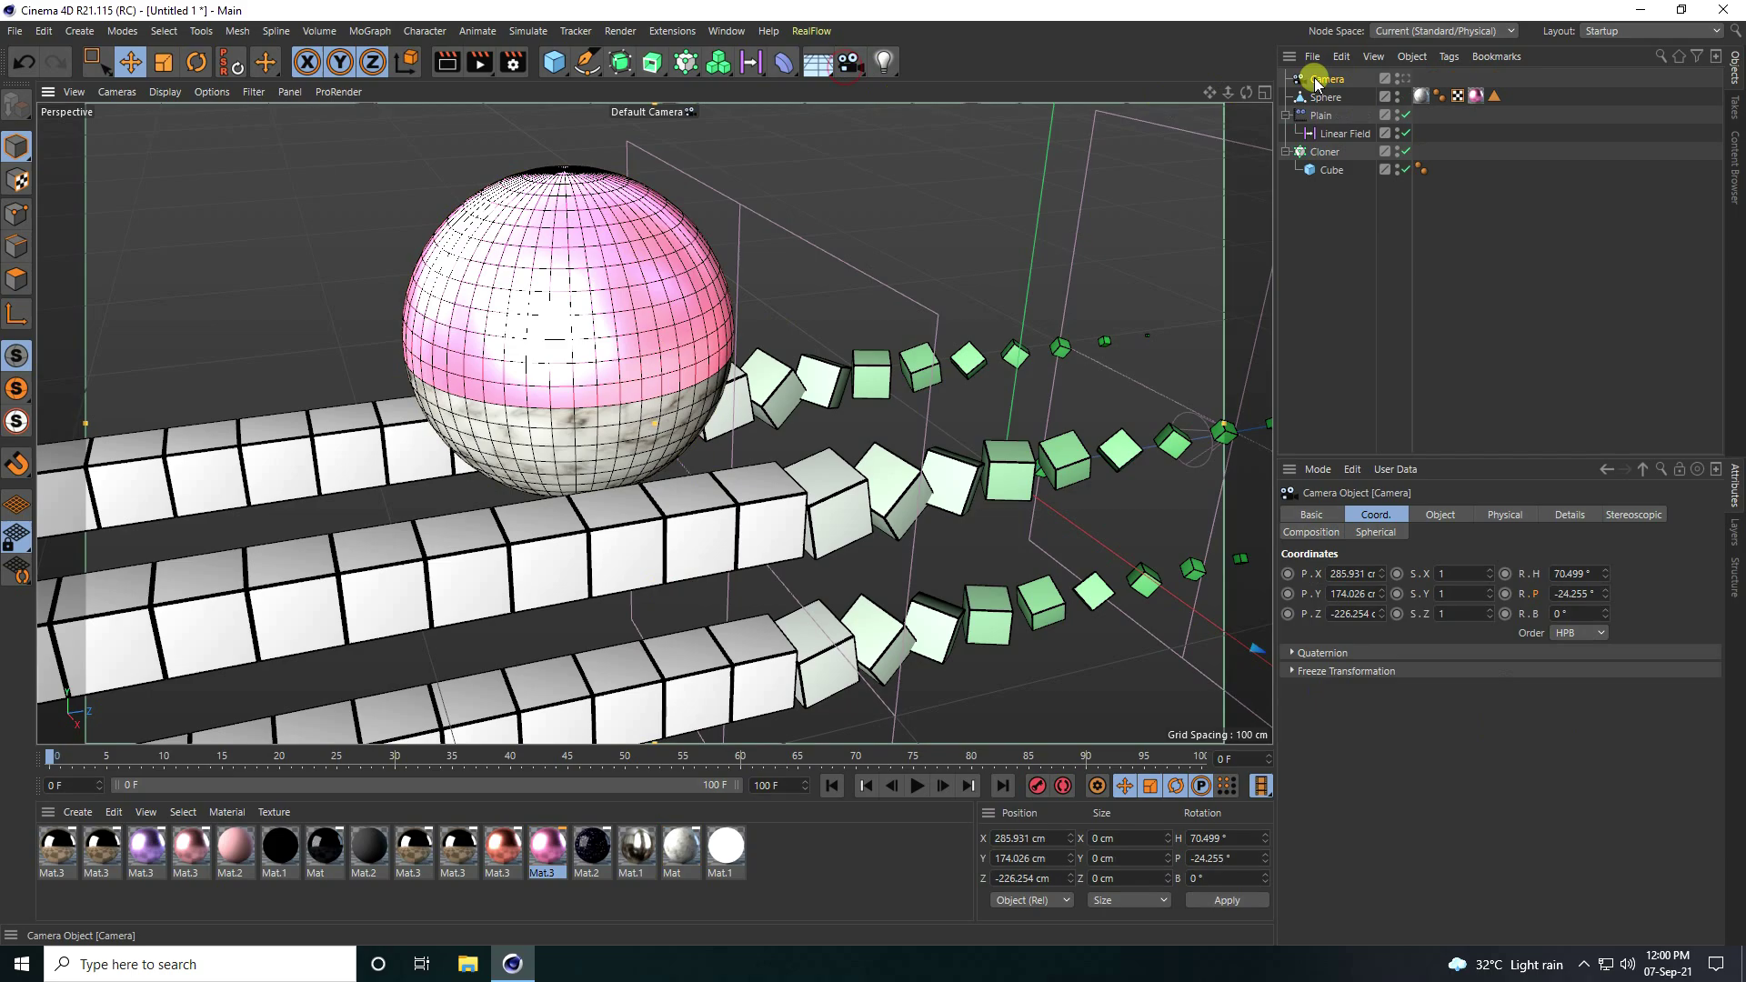
left_click(1409, 79)
middle_click_drag(978, 378, 900, 378, "alt")
left_click_drag(898, 379, 746, 459, "alt")
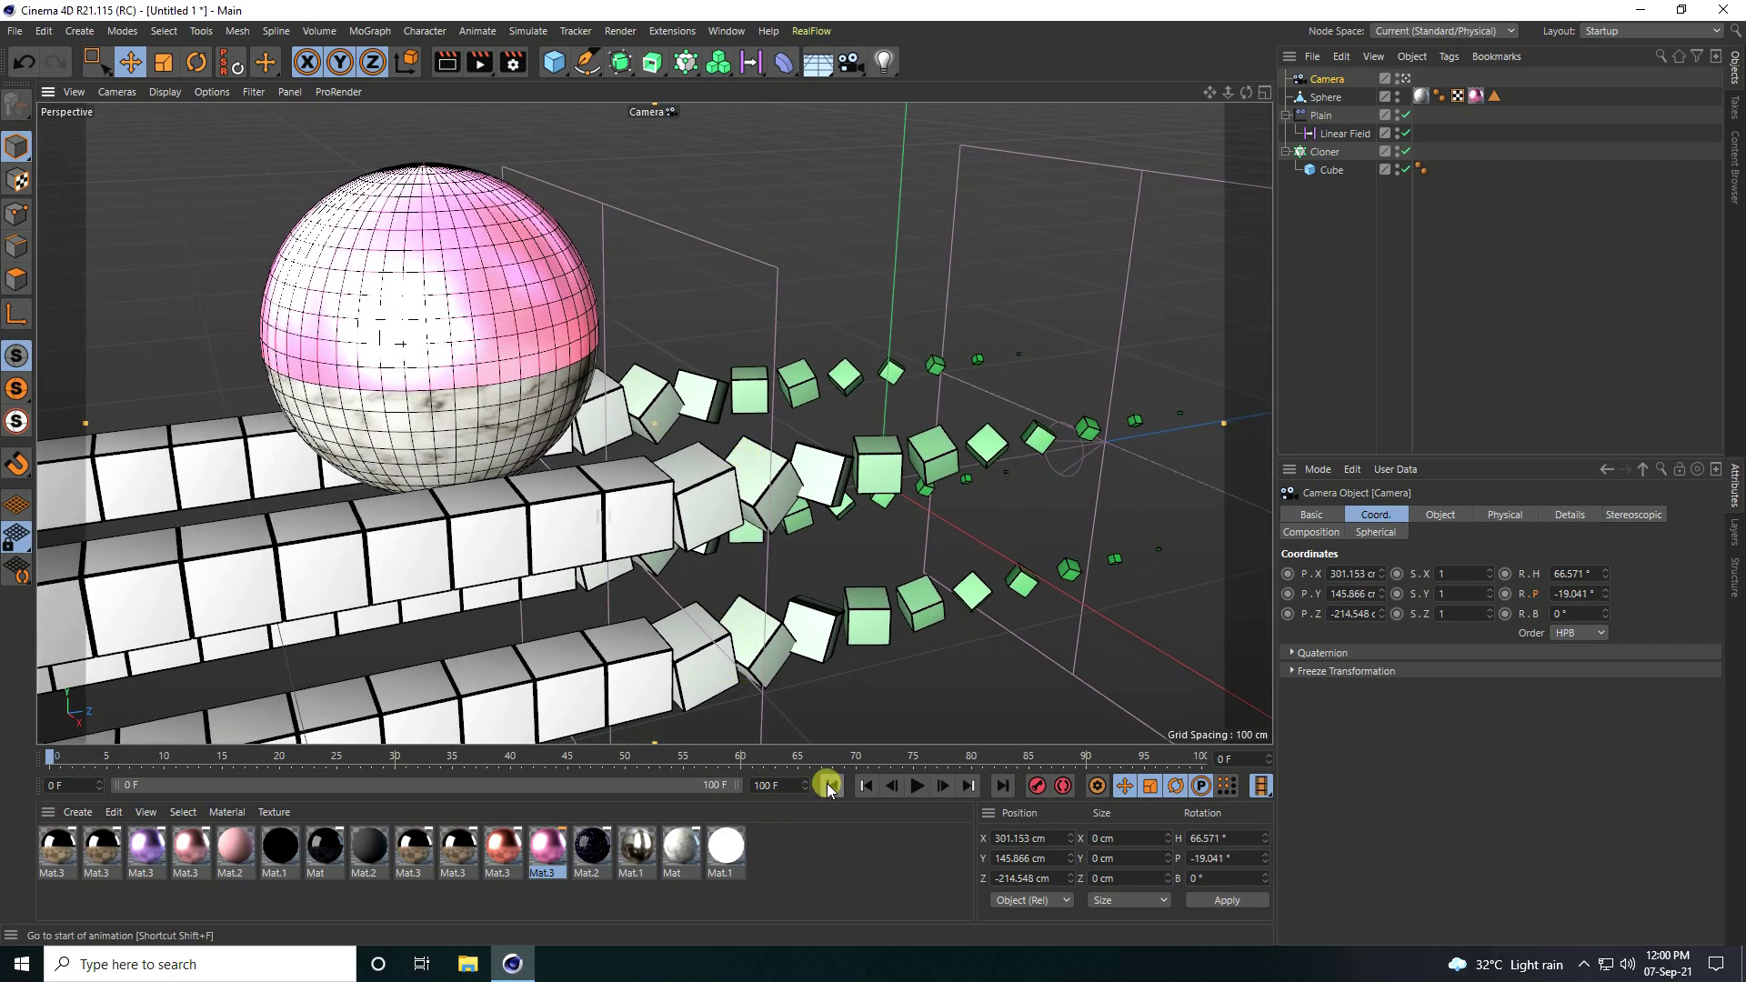
Step: Play the animation through the camera while refining its framing
left_click(915, 787)
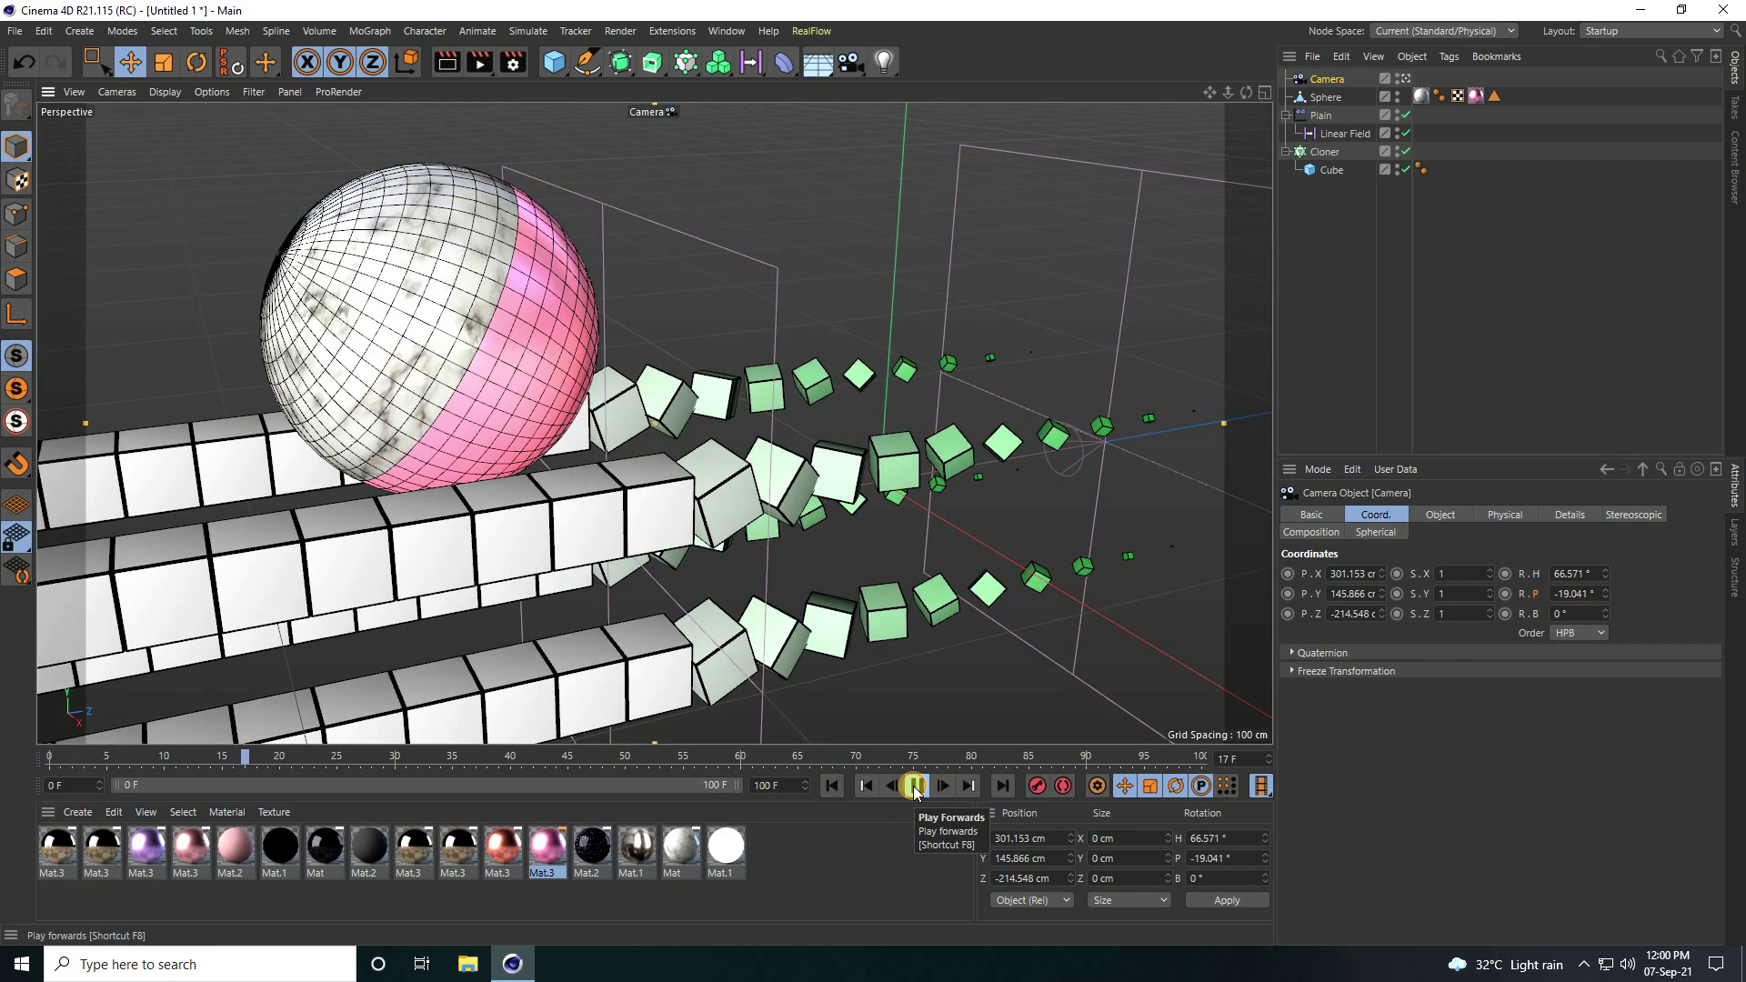
middle_click_drag(430, 609, 606, 525, "alt")
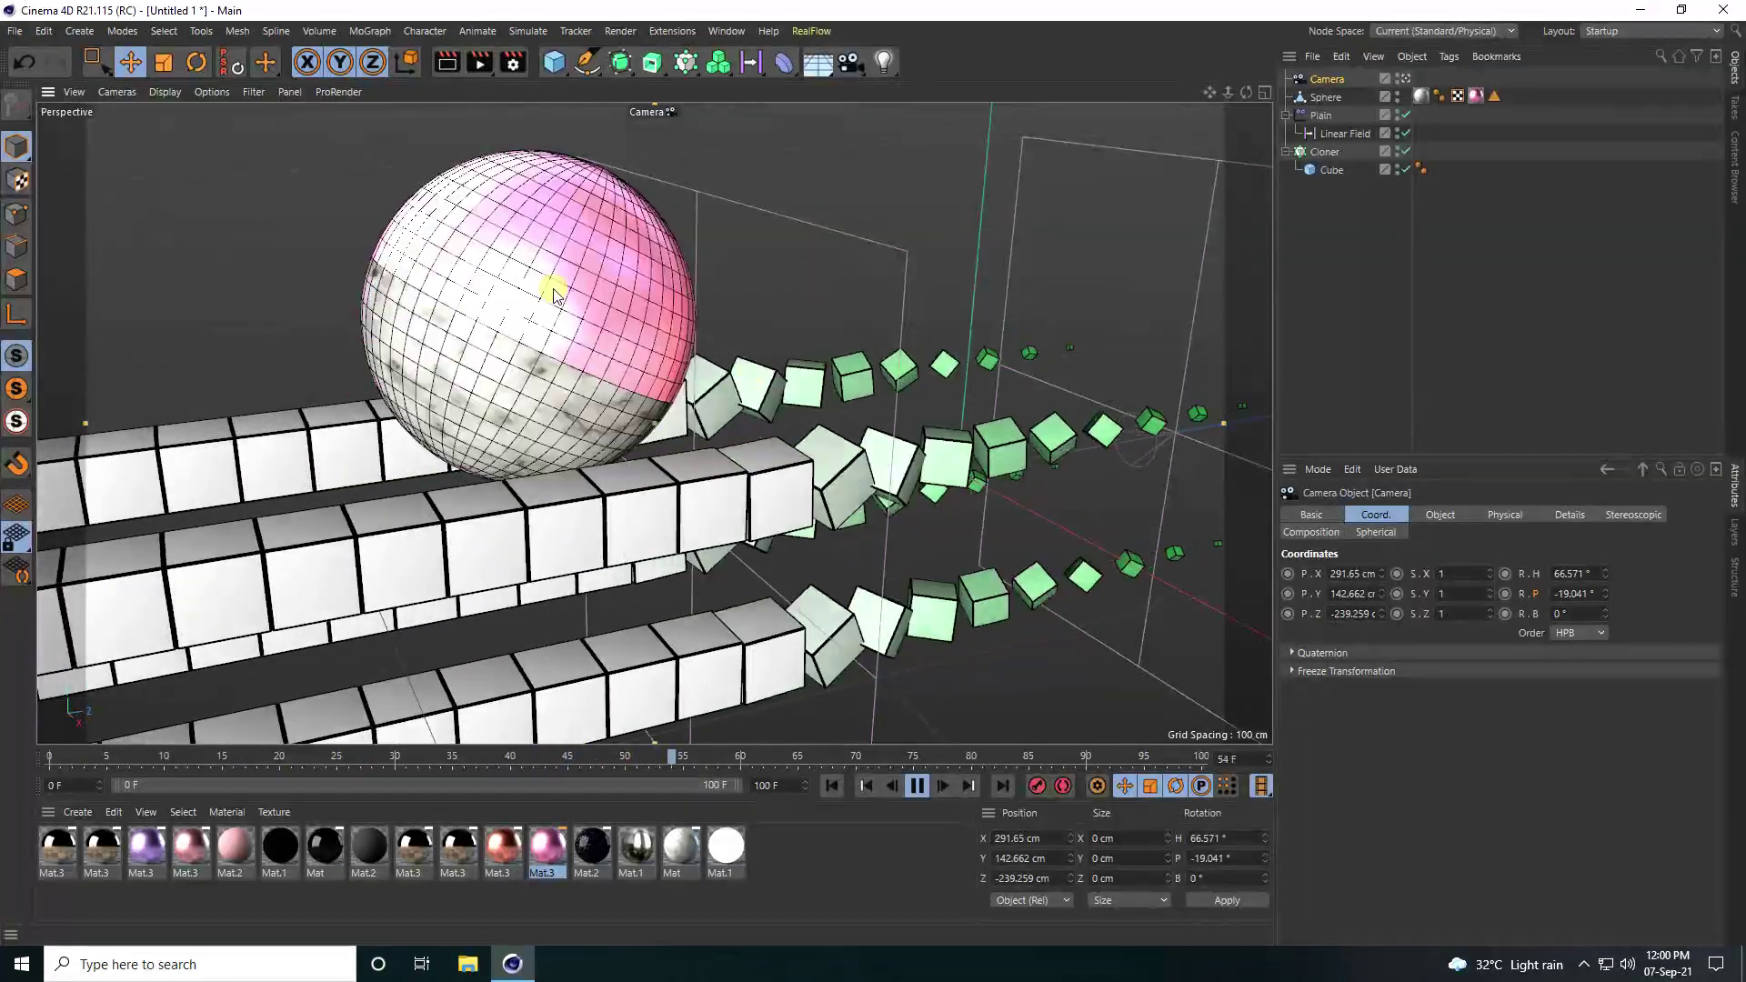
left_click(917, 786)
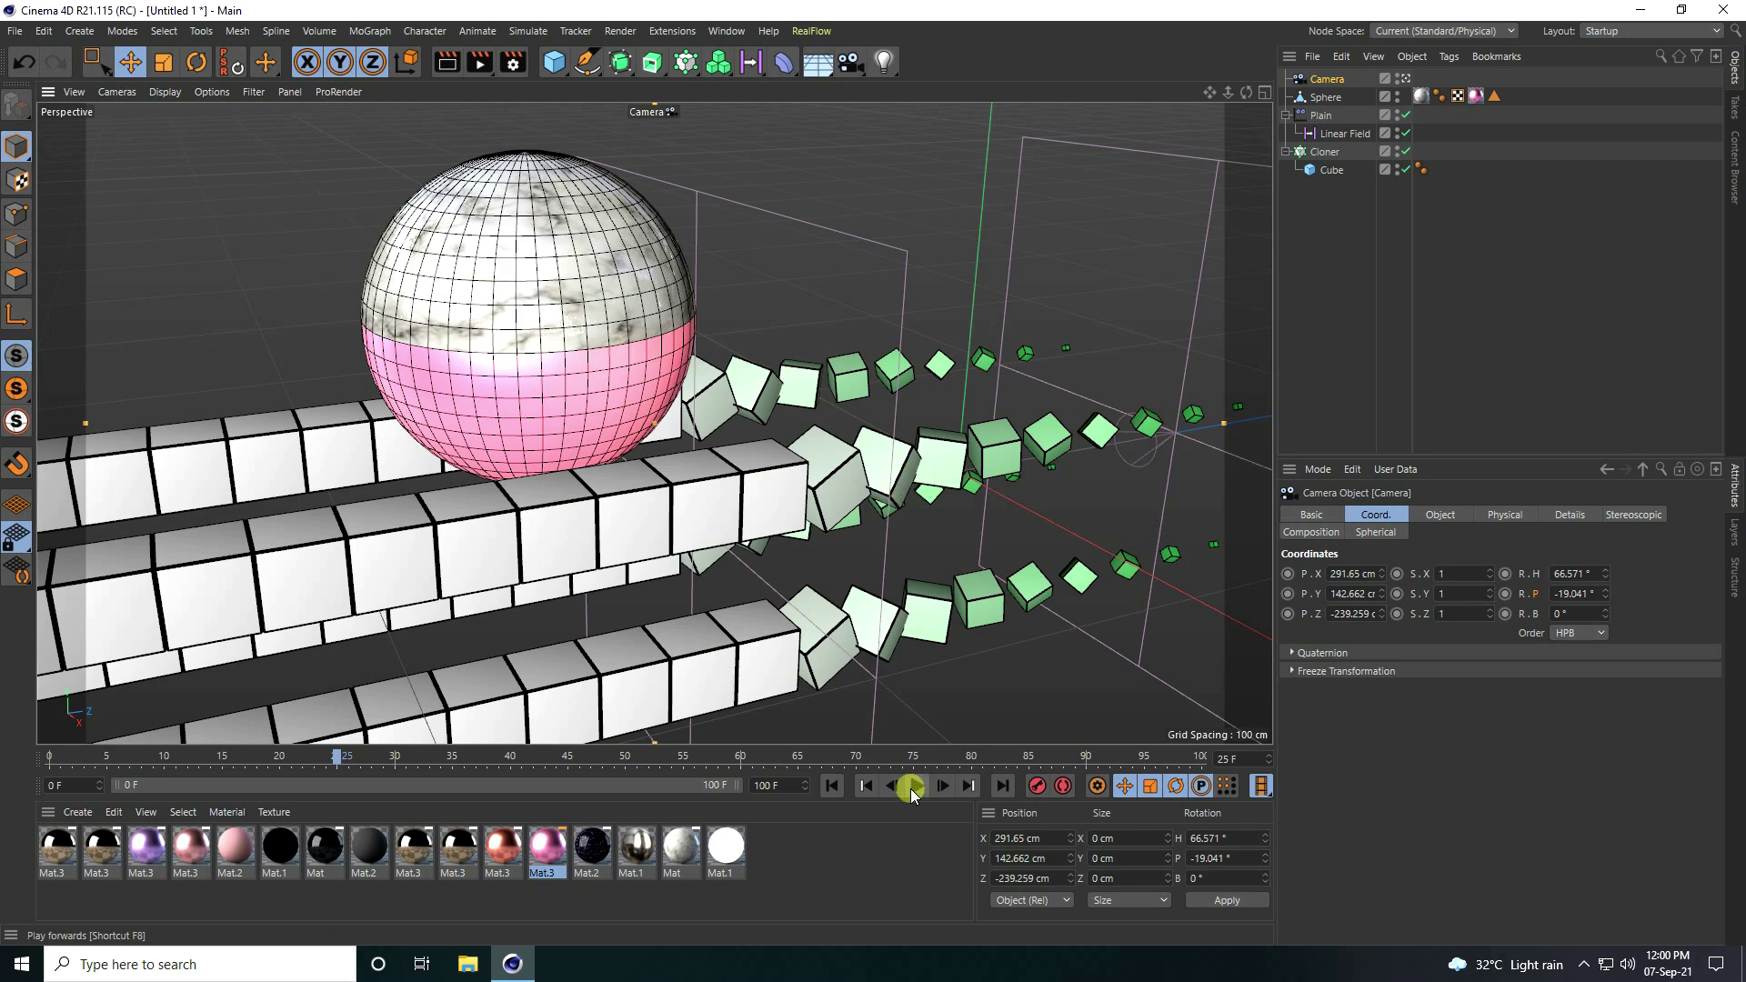
Step: Set the Project FPS to 60, giving a 200-frame timeline, and play the preview
left_click(829, 786)
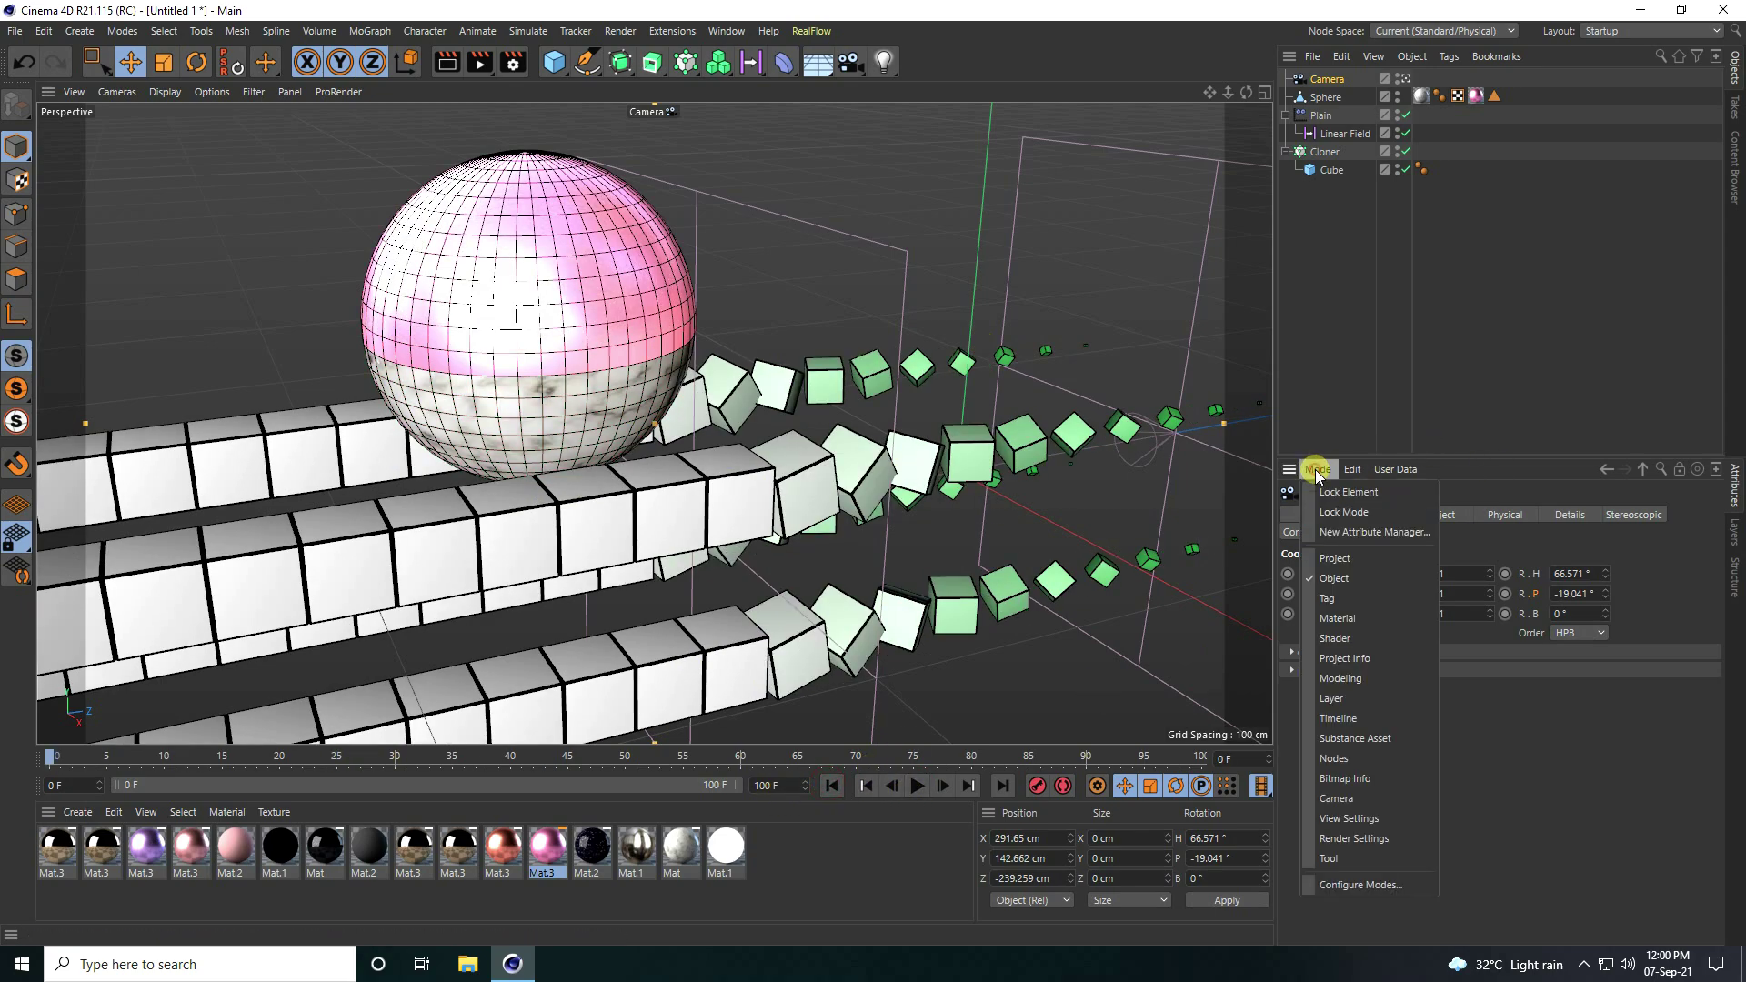
left_click(1335, 560)
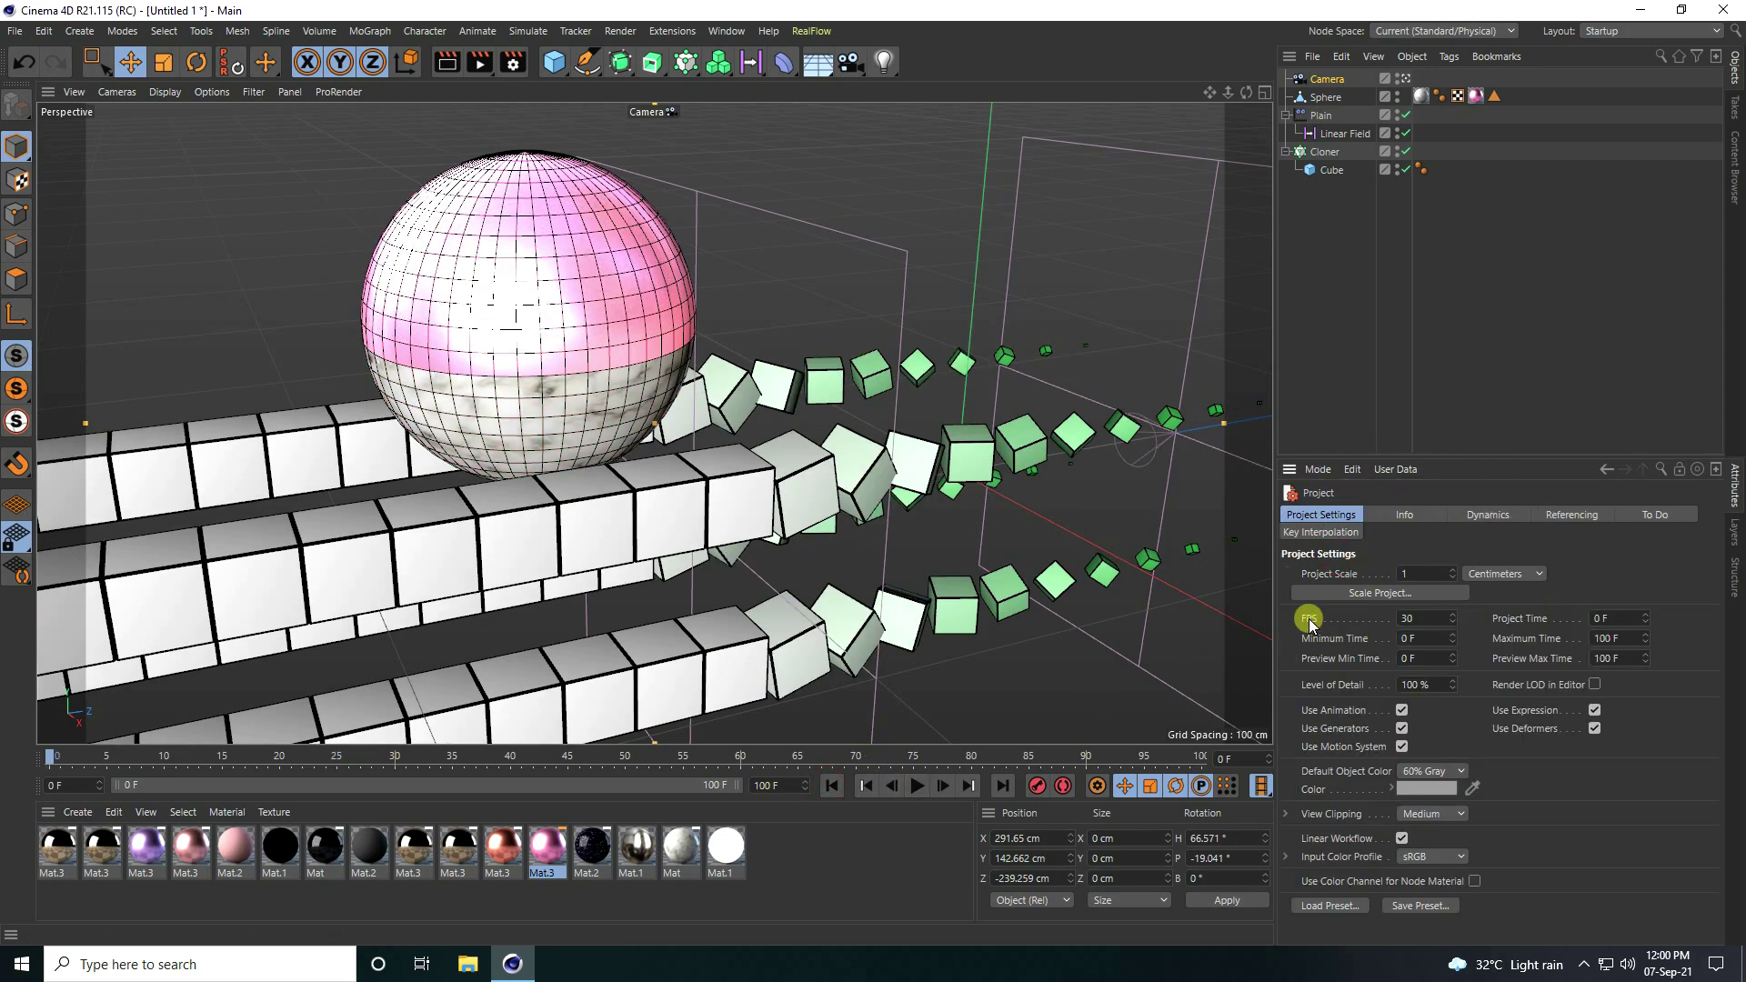
left_click(1316, 472)
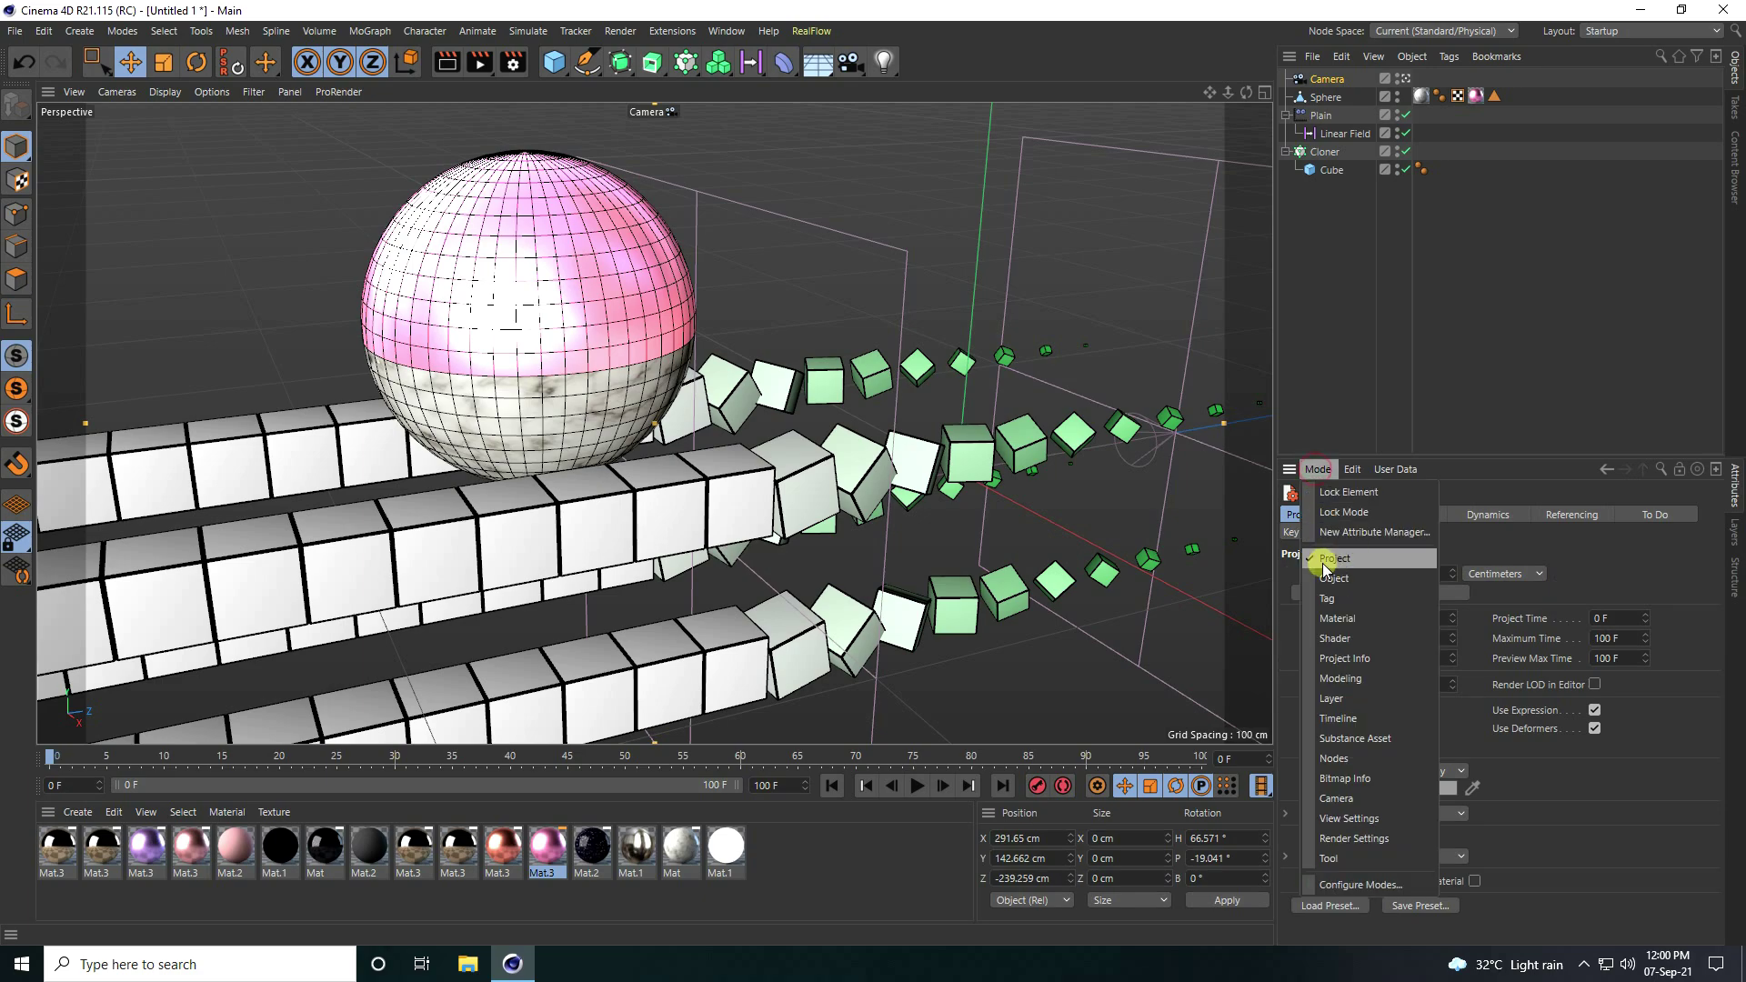
left_click(1375, 562)
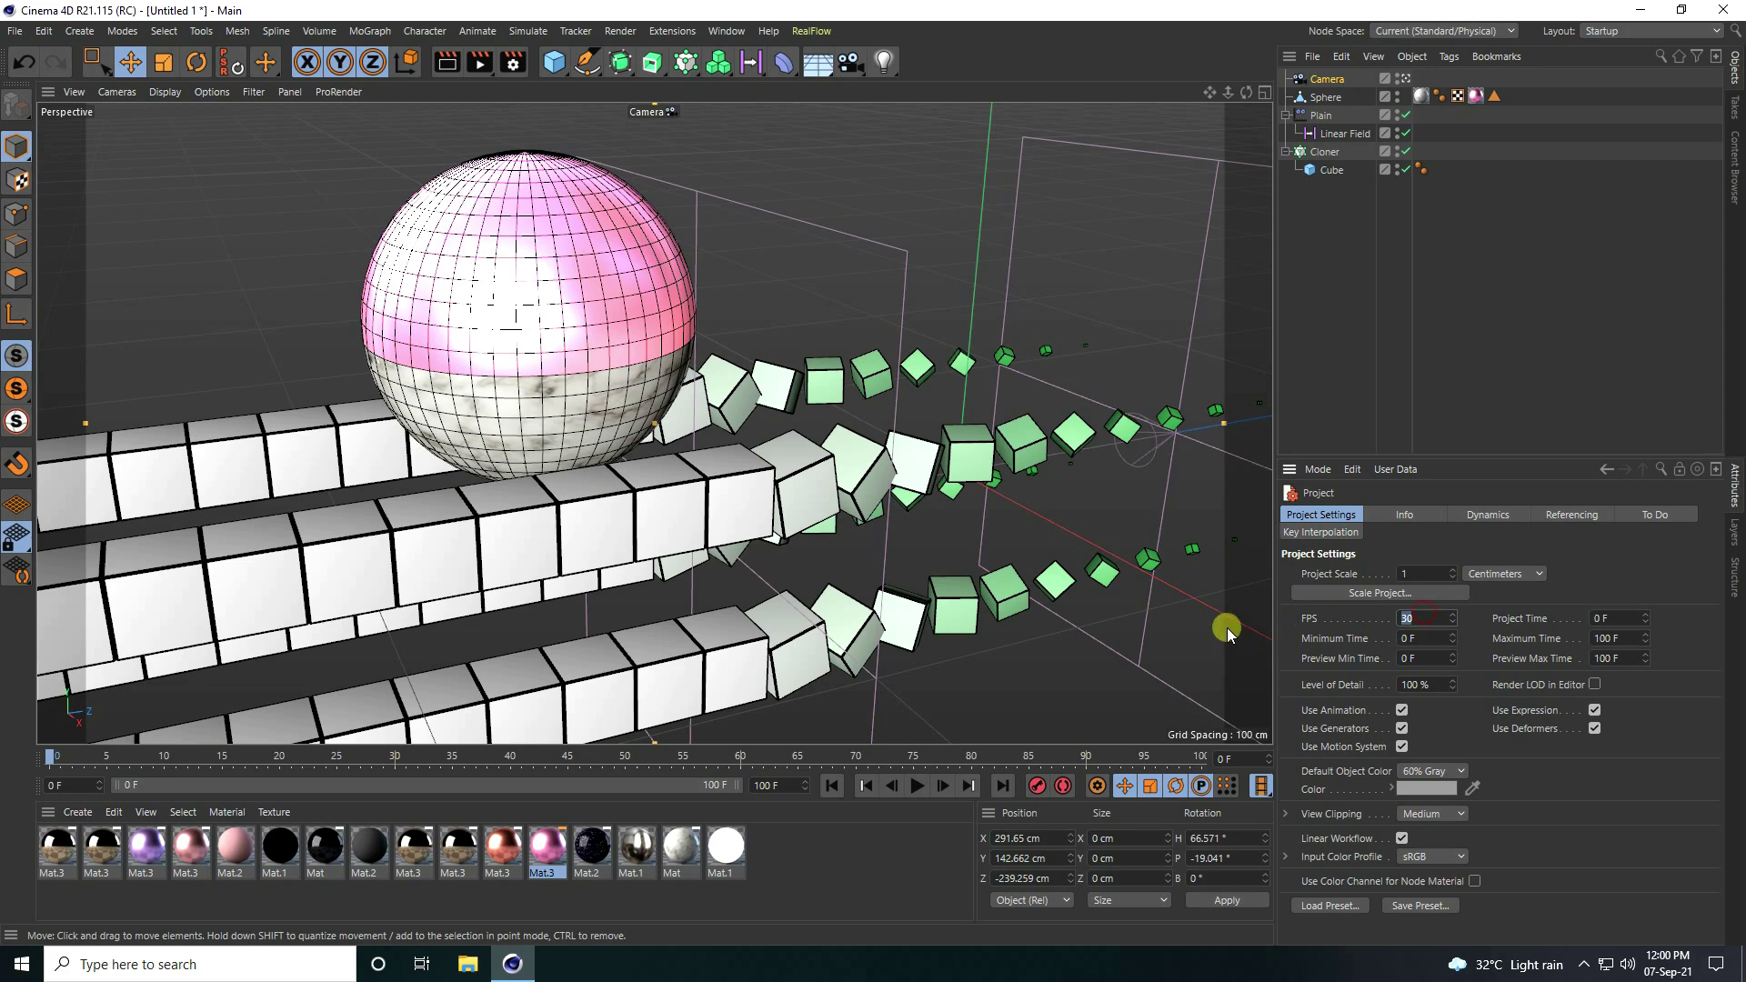
type("60")
key("Return")
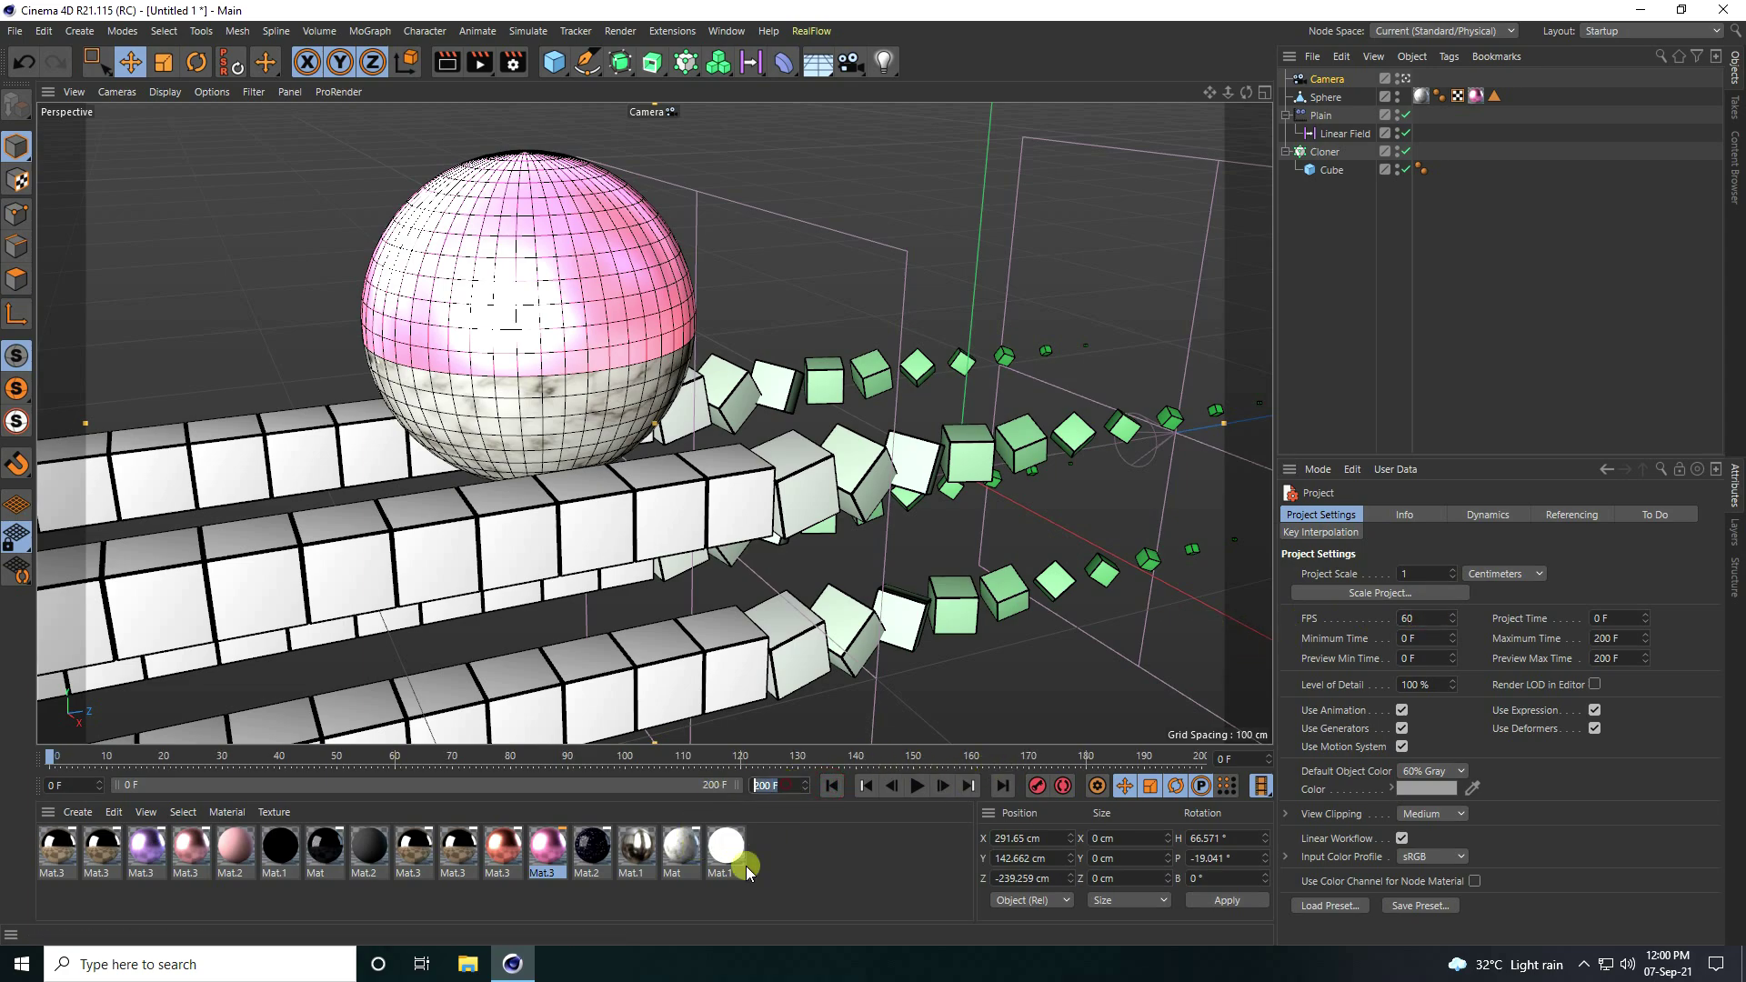
left_click(917, 786)
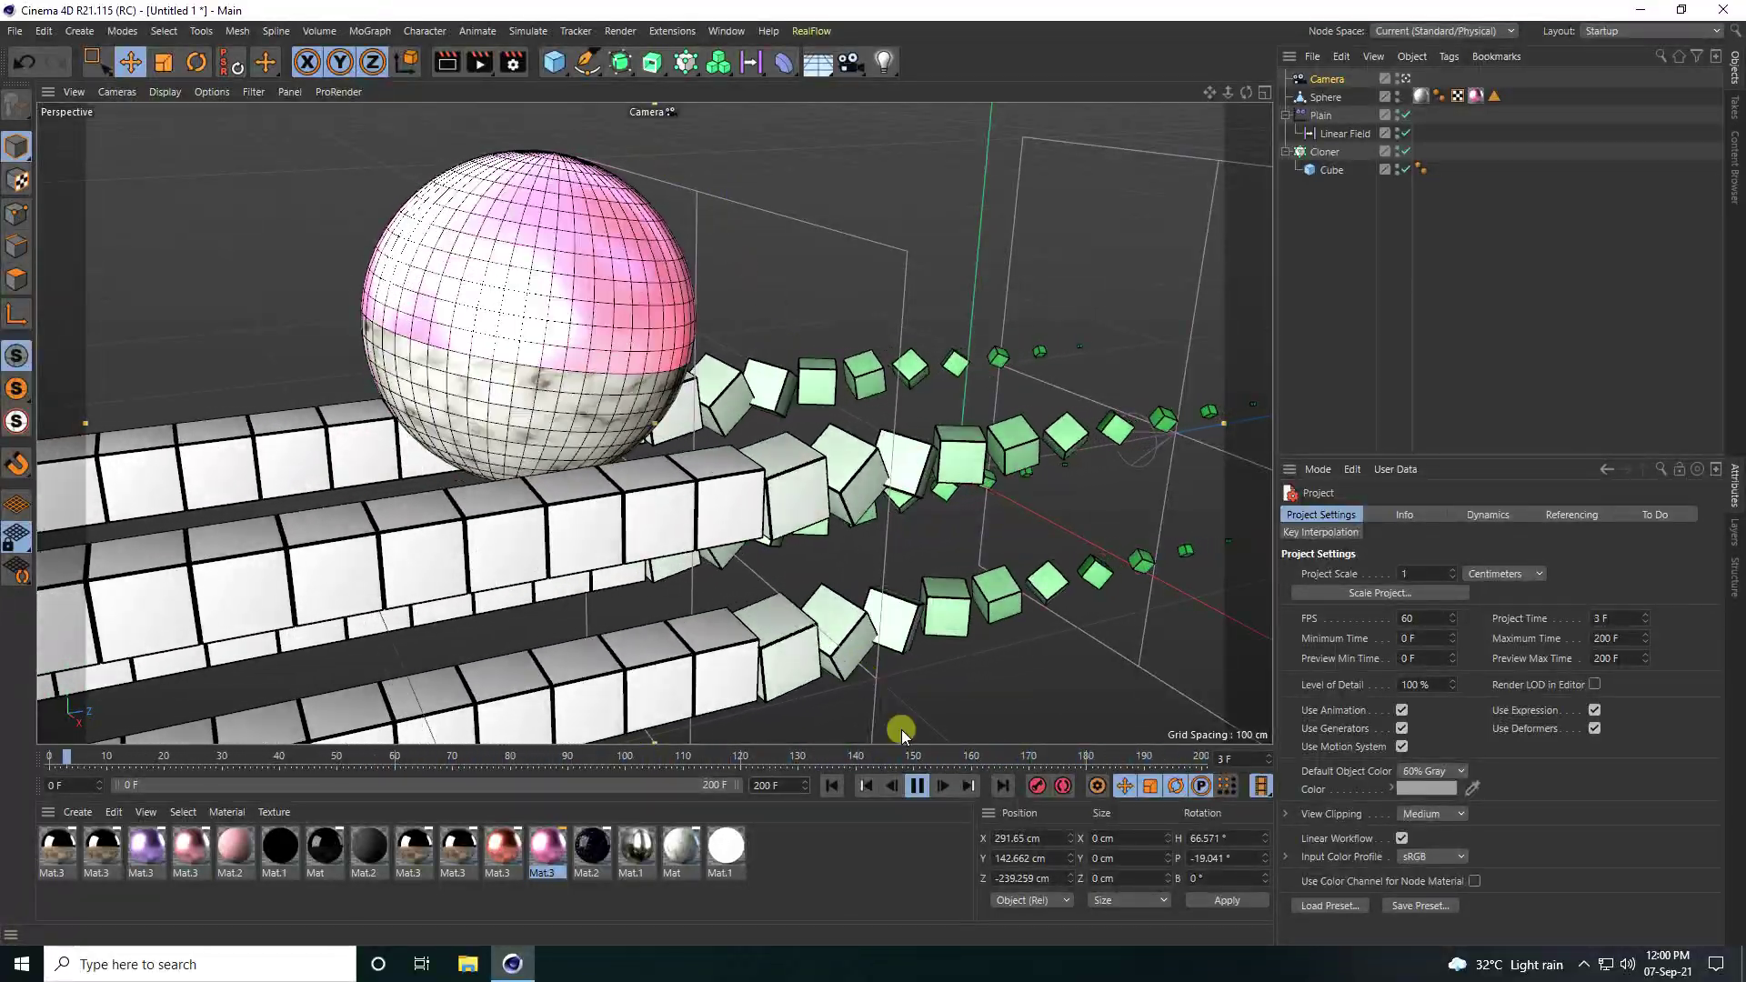
Step: Move the sphere along Z to about -132.957 cm and replay the animation
left_click(916, 788)
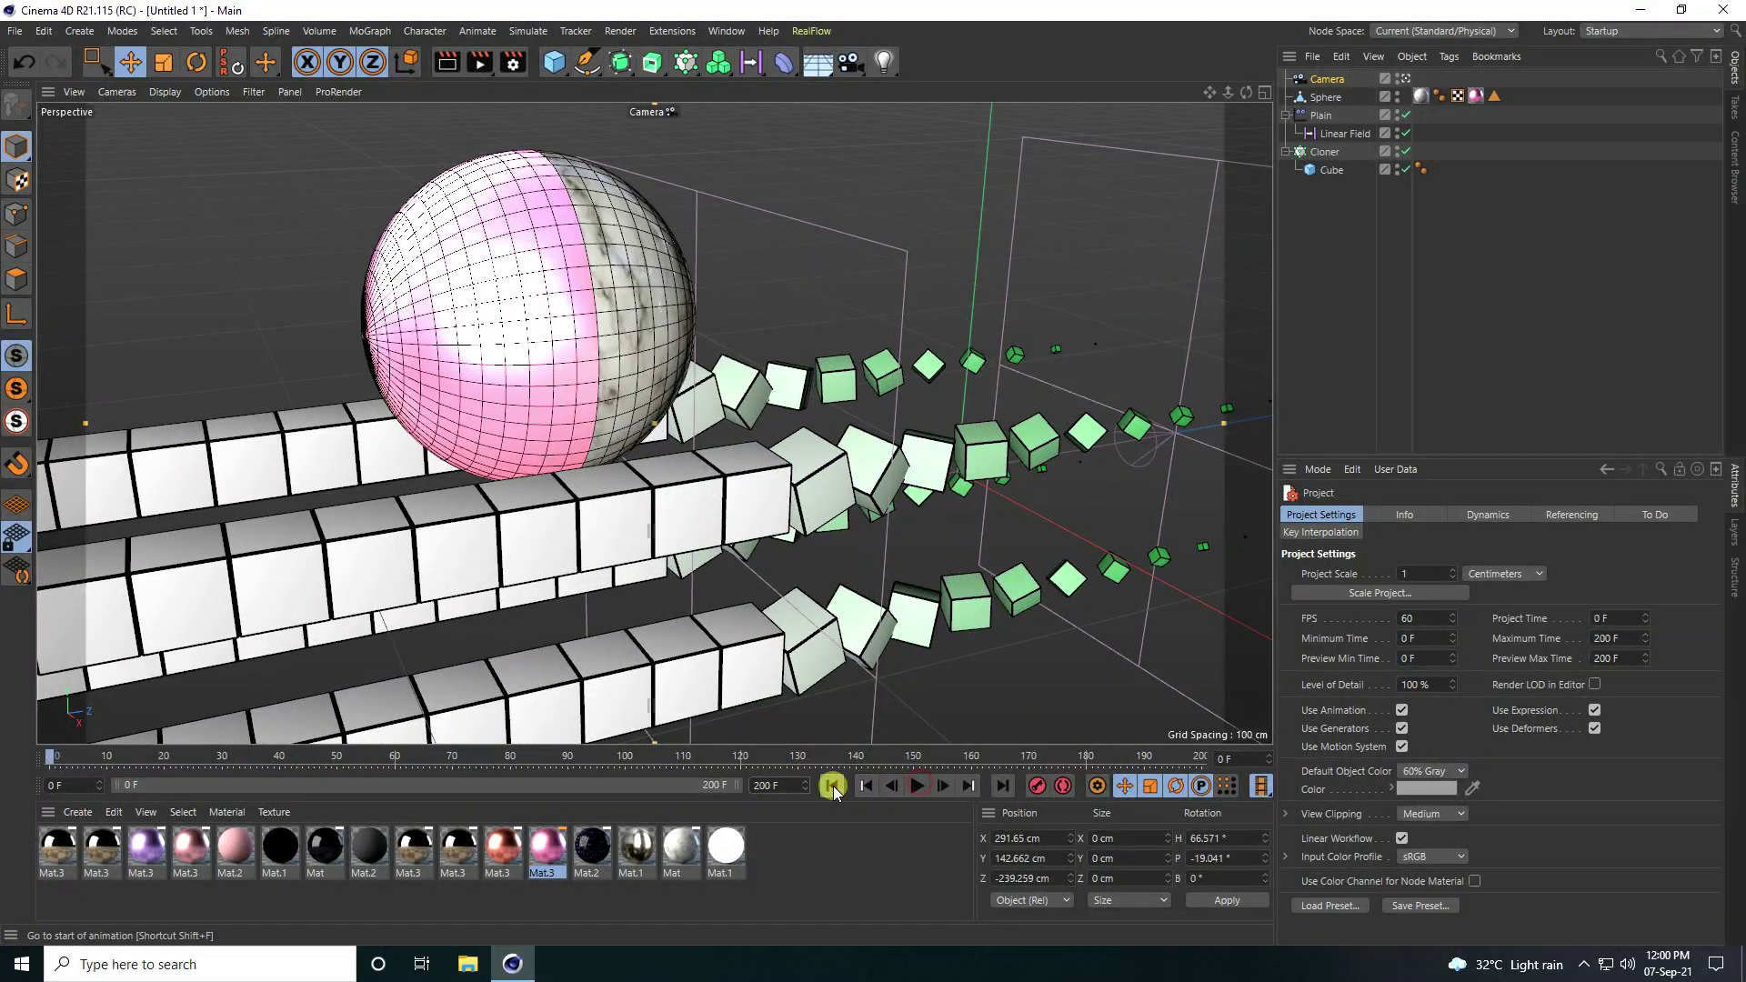
left_click(1337, 98)
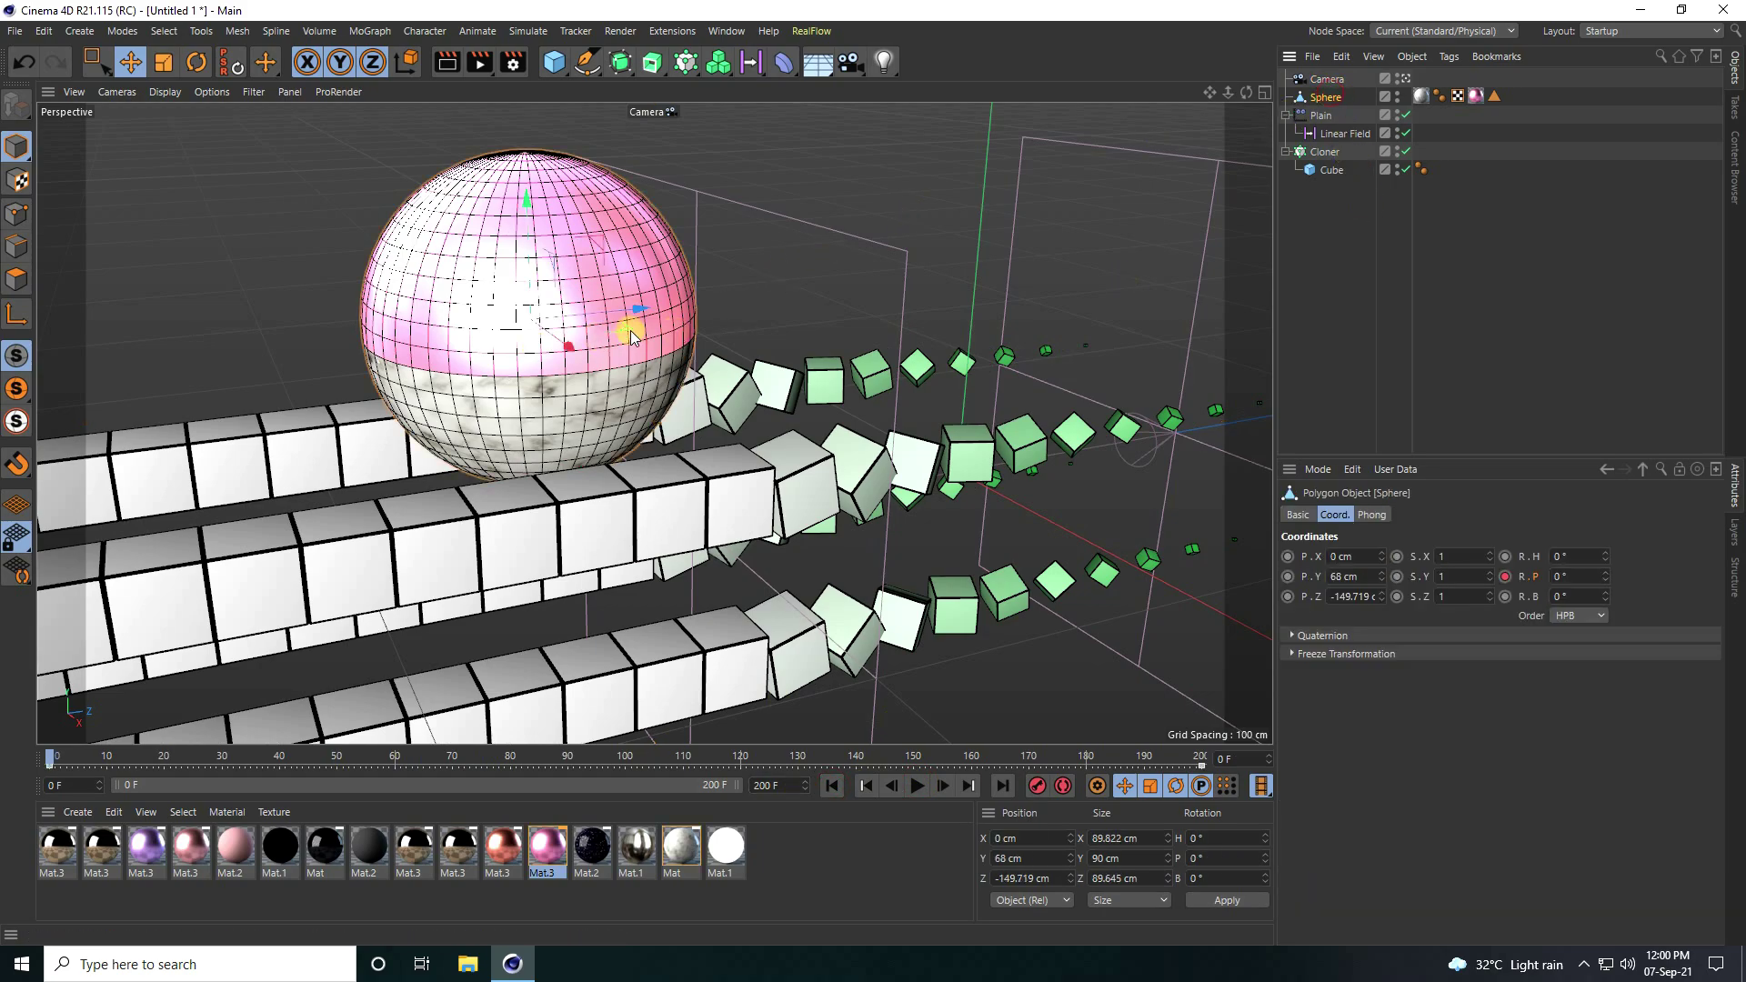
left_click_drag(634, 337, 694, 303)
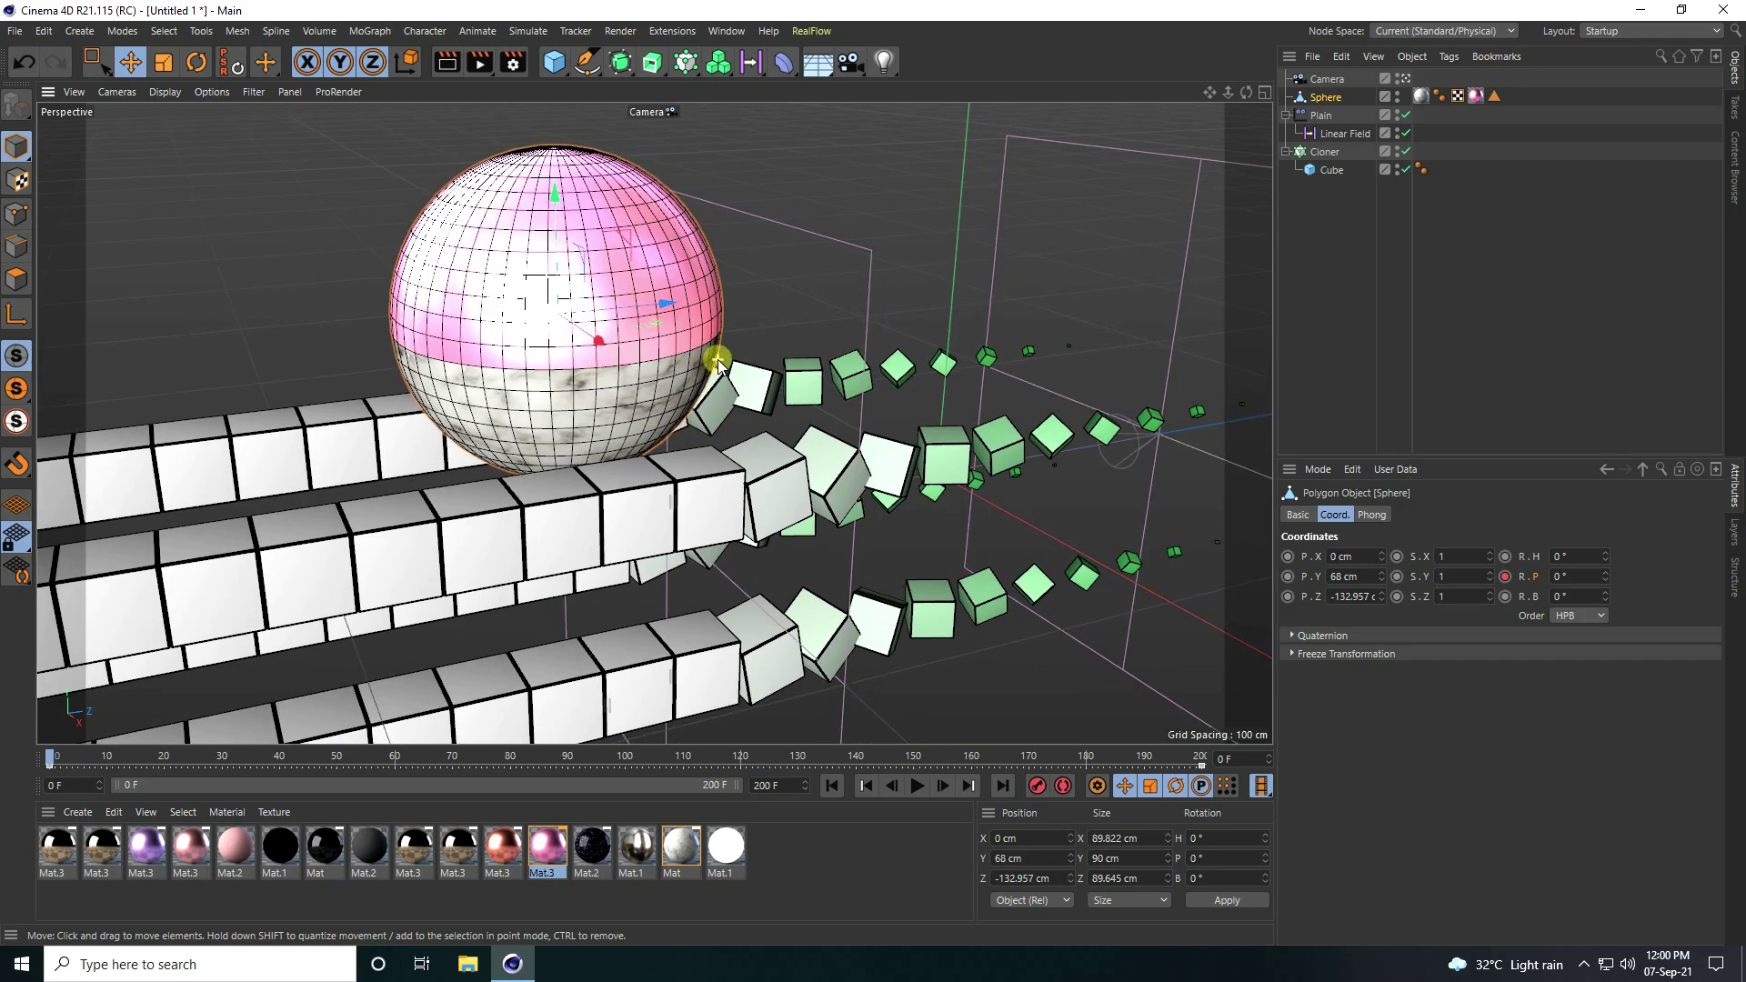
middle_click_drag(718, 361, 682, 357, "alt")
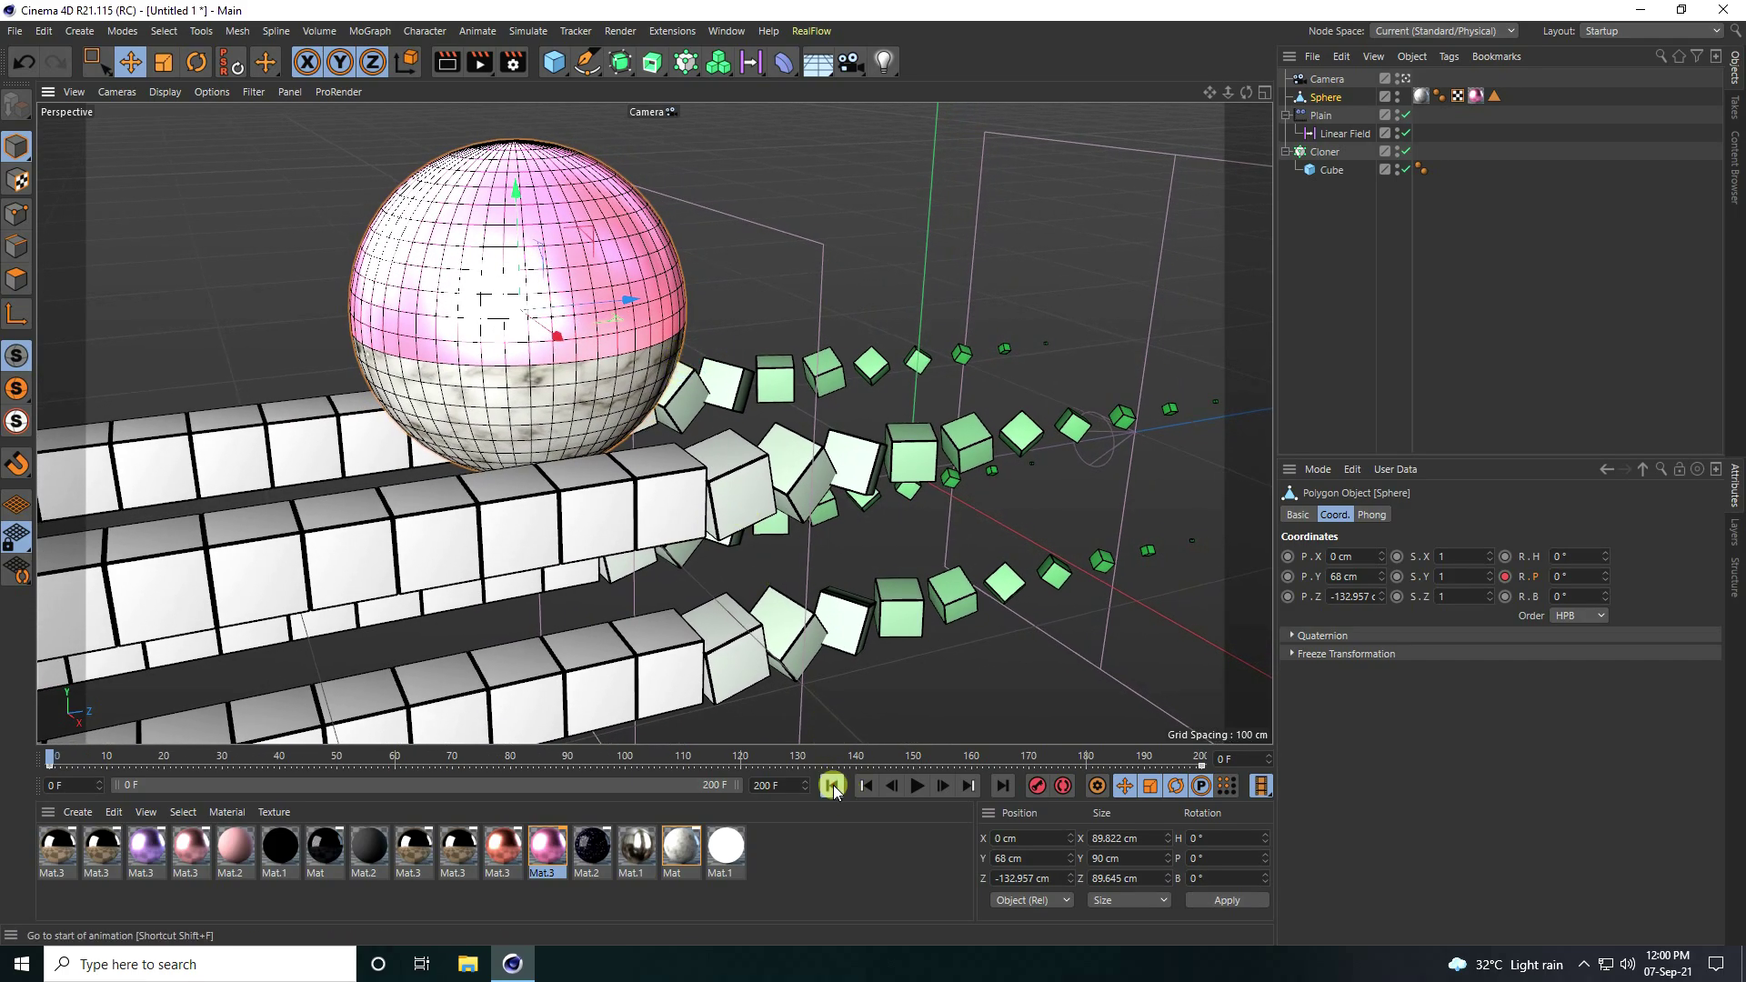
left_click(916, 788)
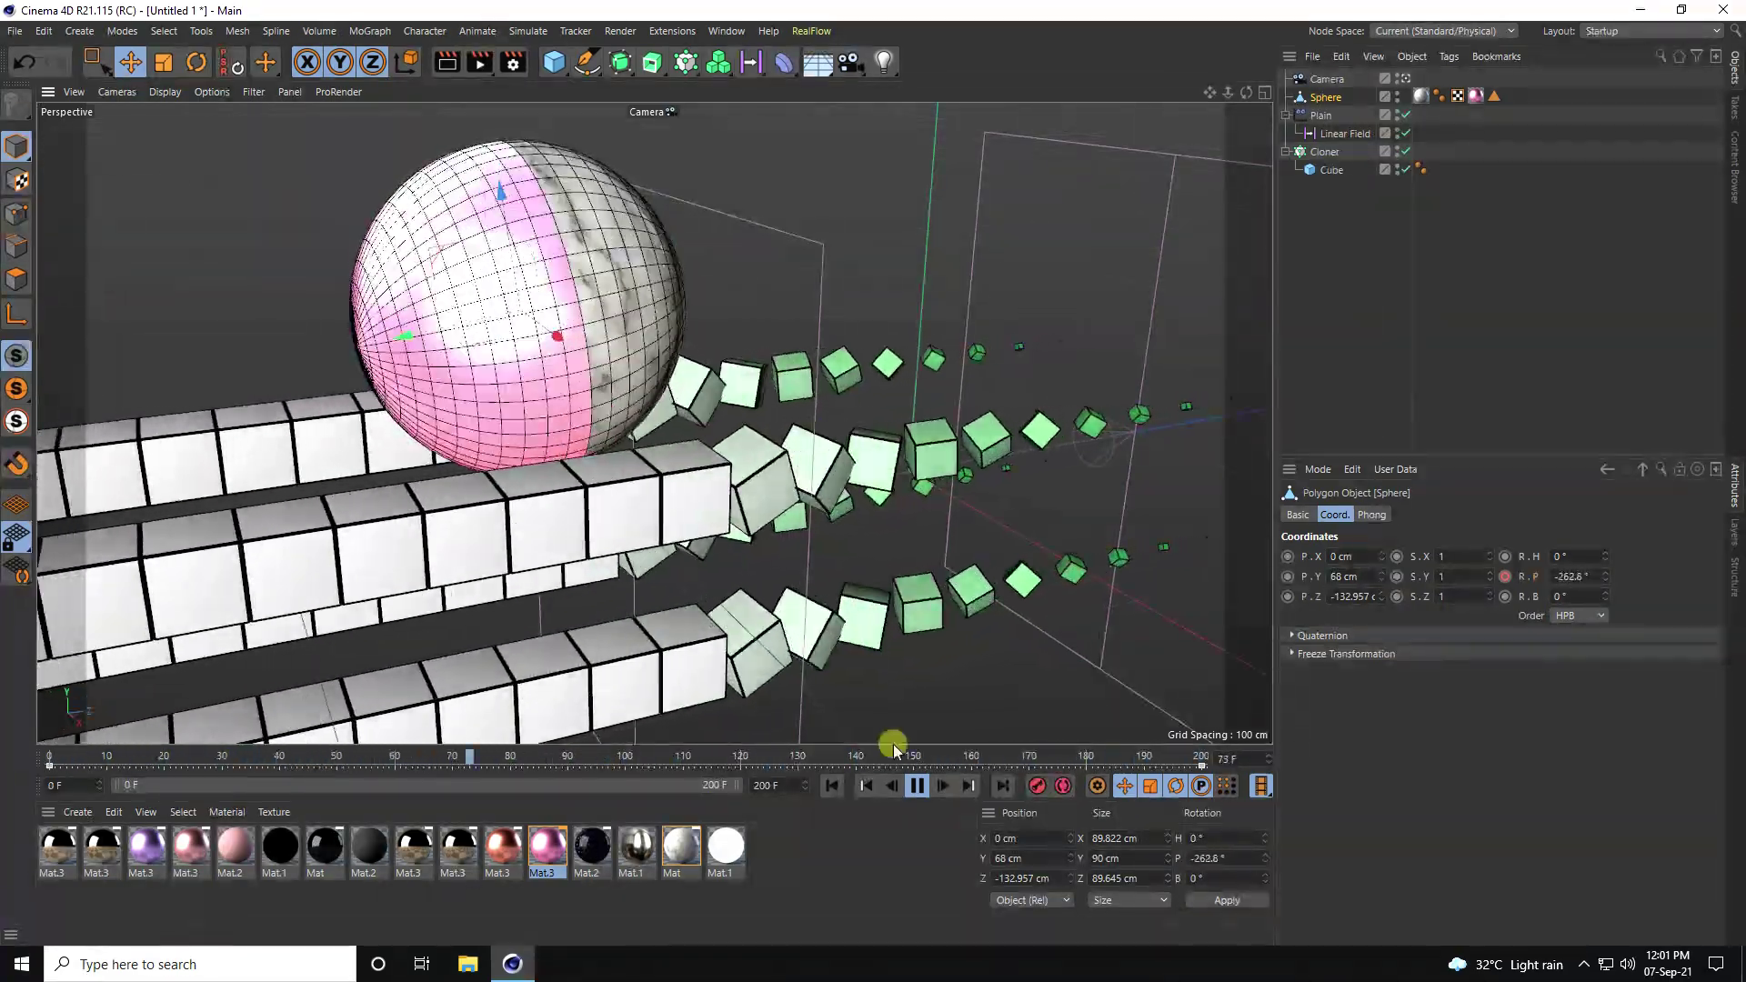
Step: Switch the Plain effector from Scale to Position with P.Y and P.Z at 200 cm
left_click(916, 788)
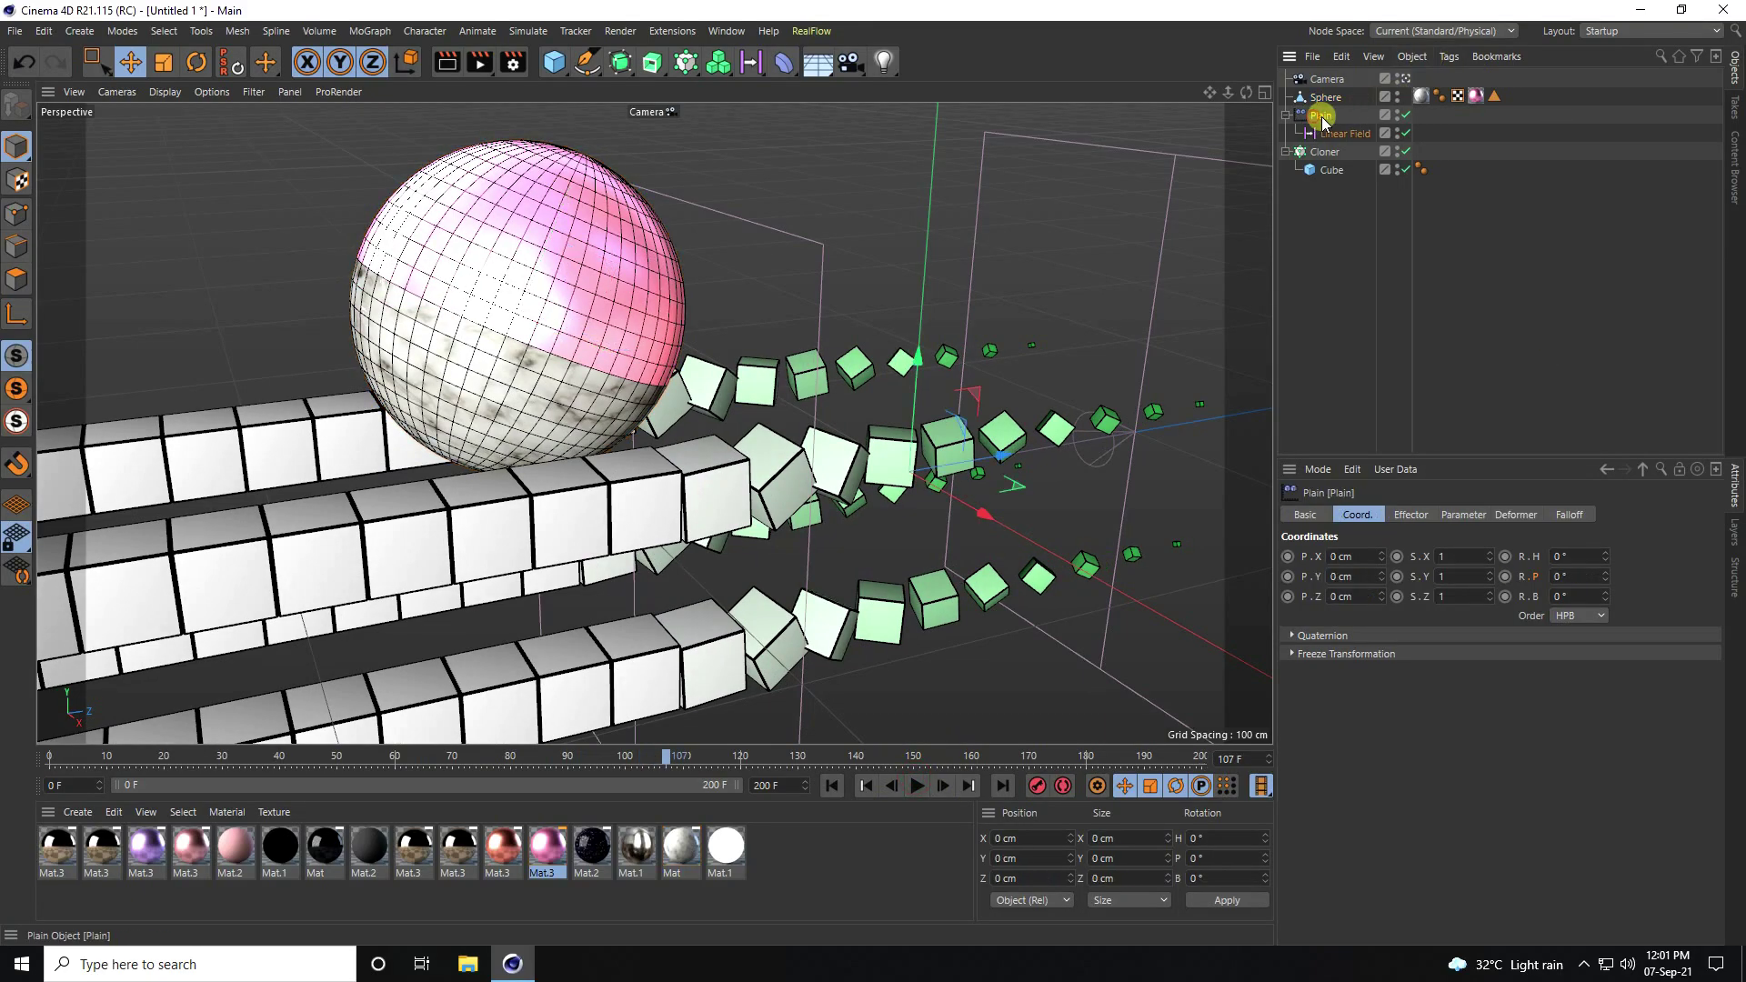
left_click(1460, 515)
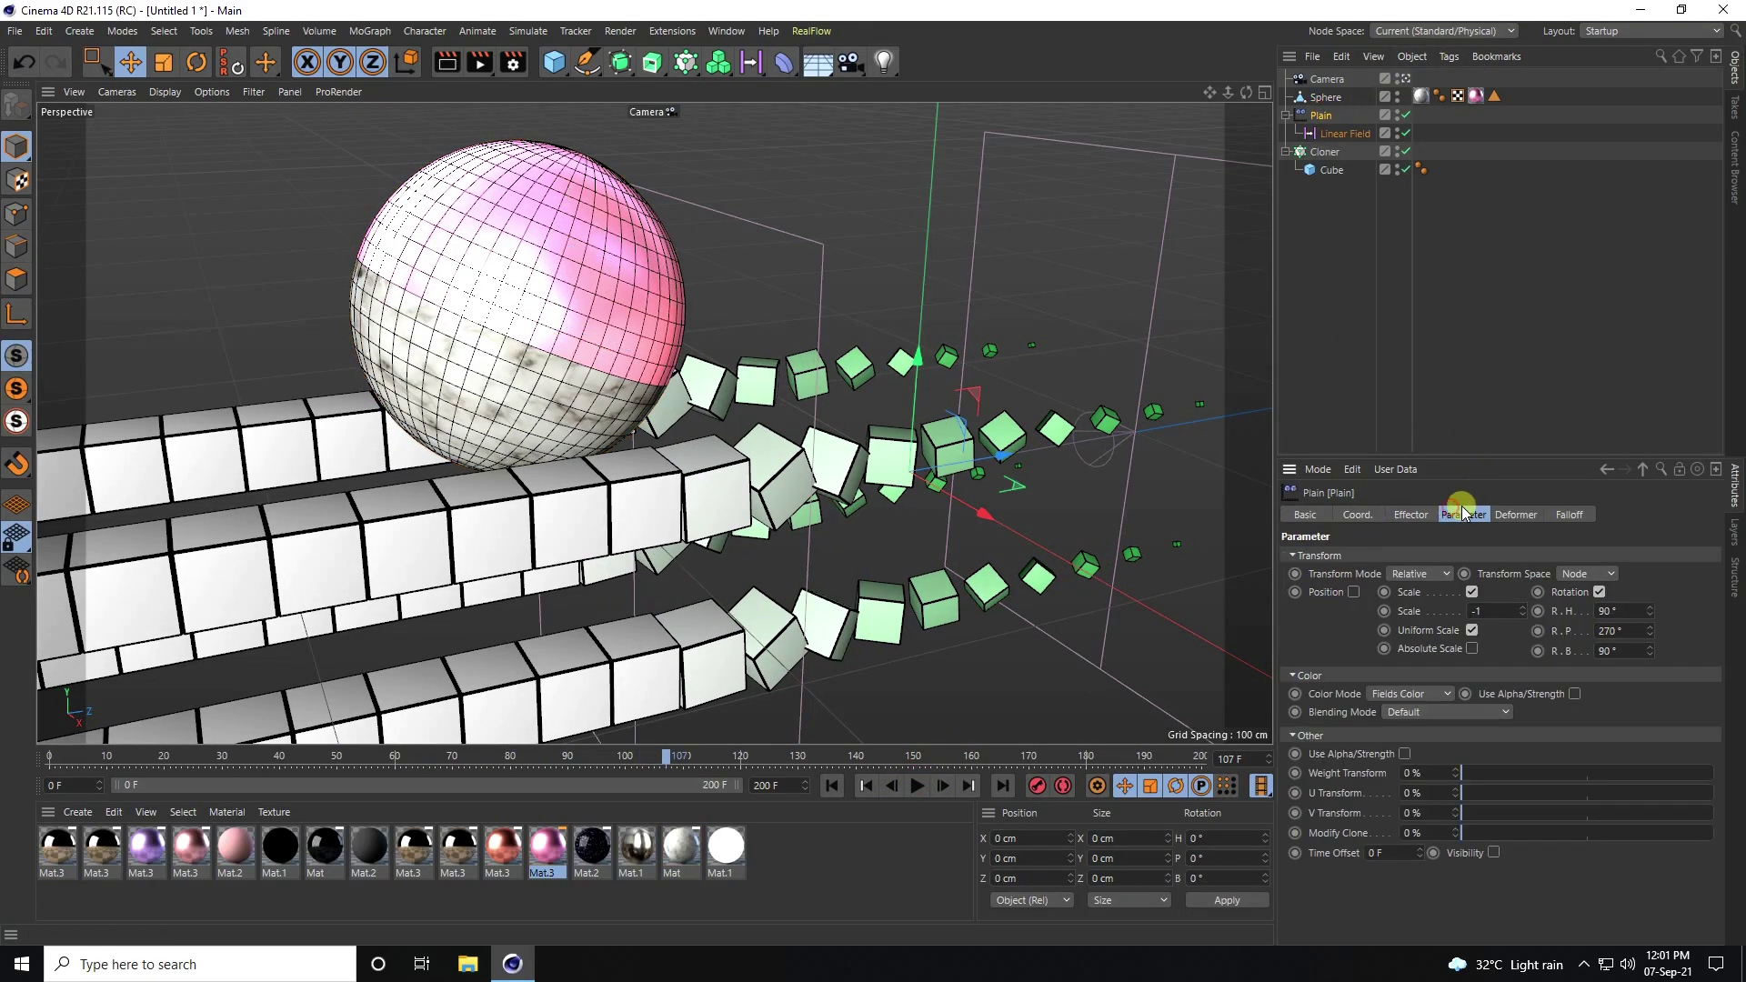
left_click(1472, 592)
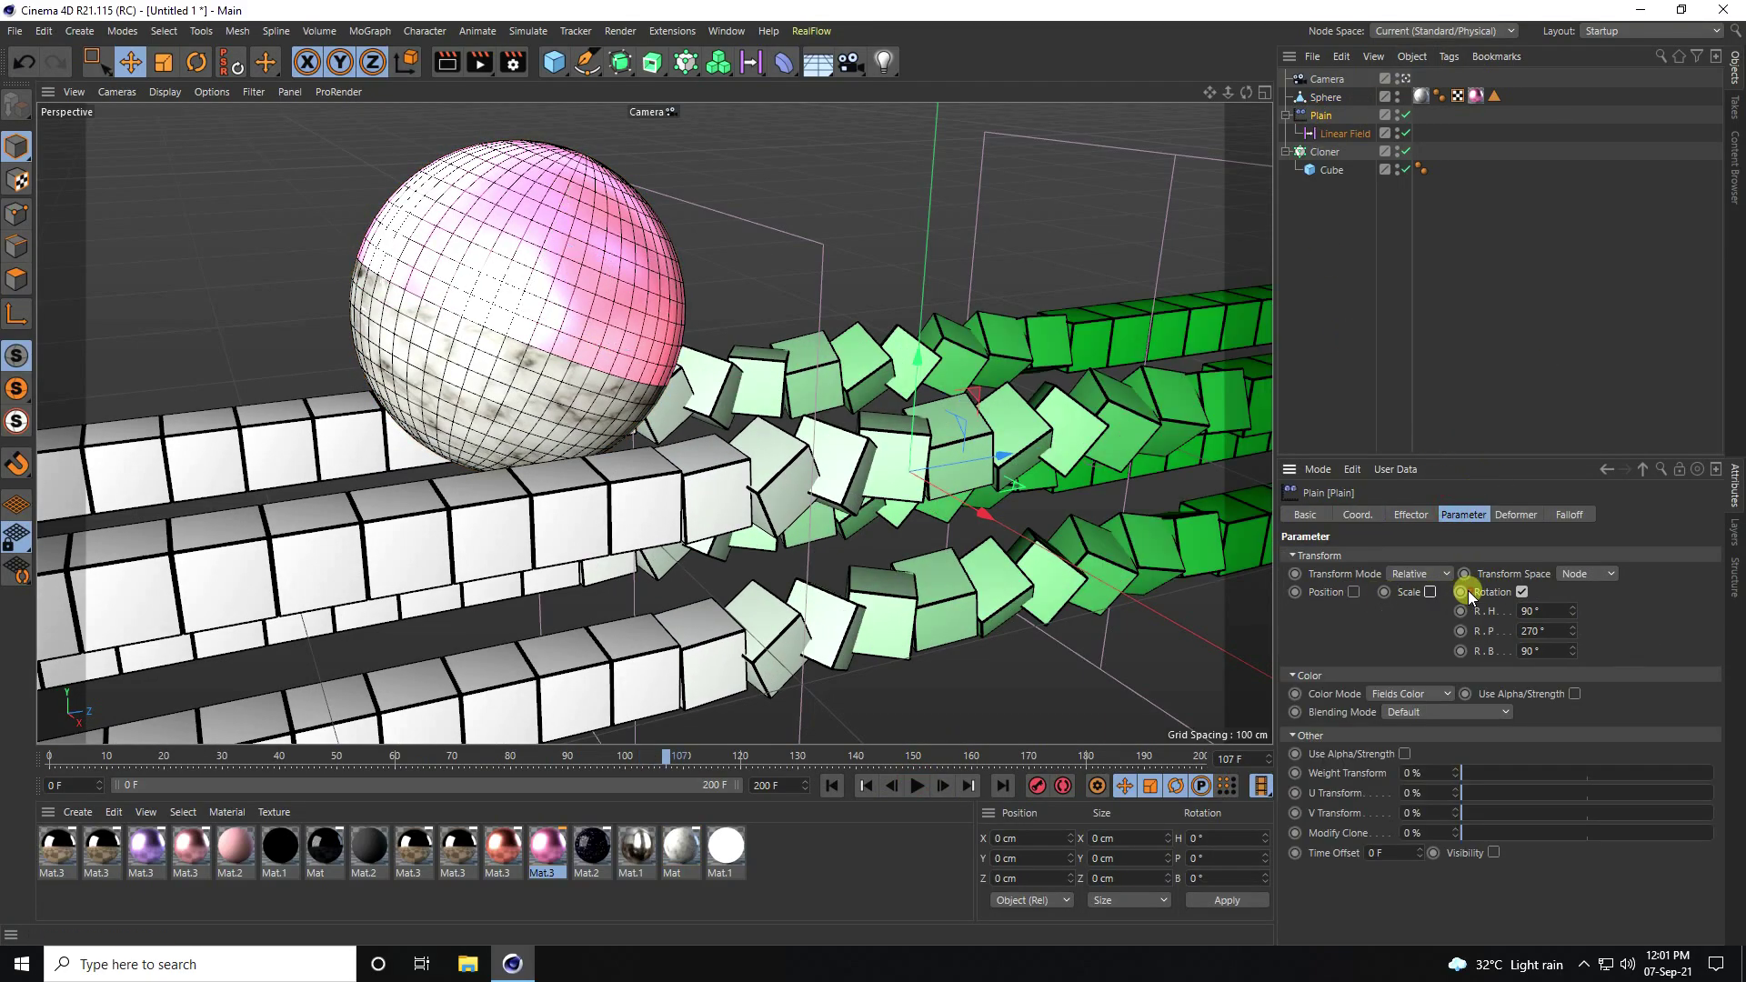
left_click(1354, 593)
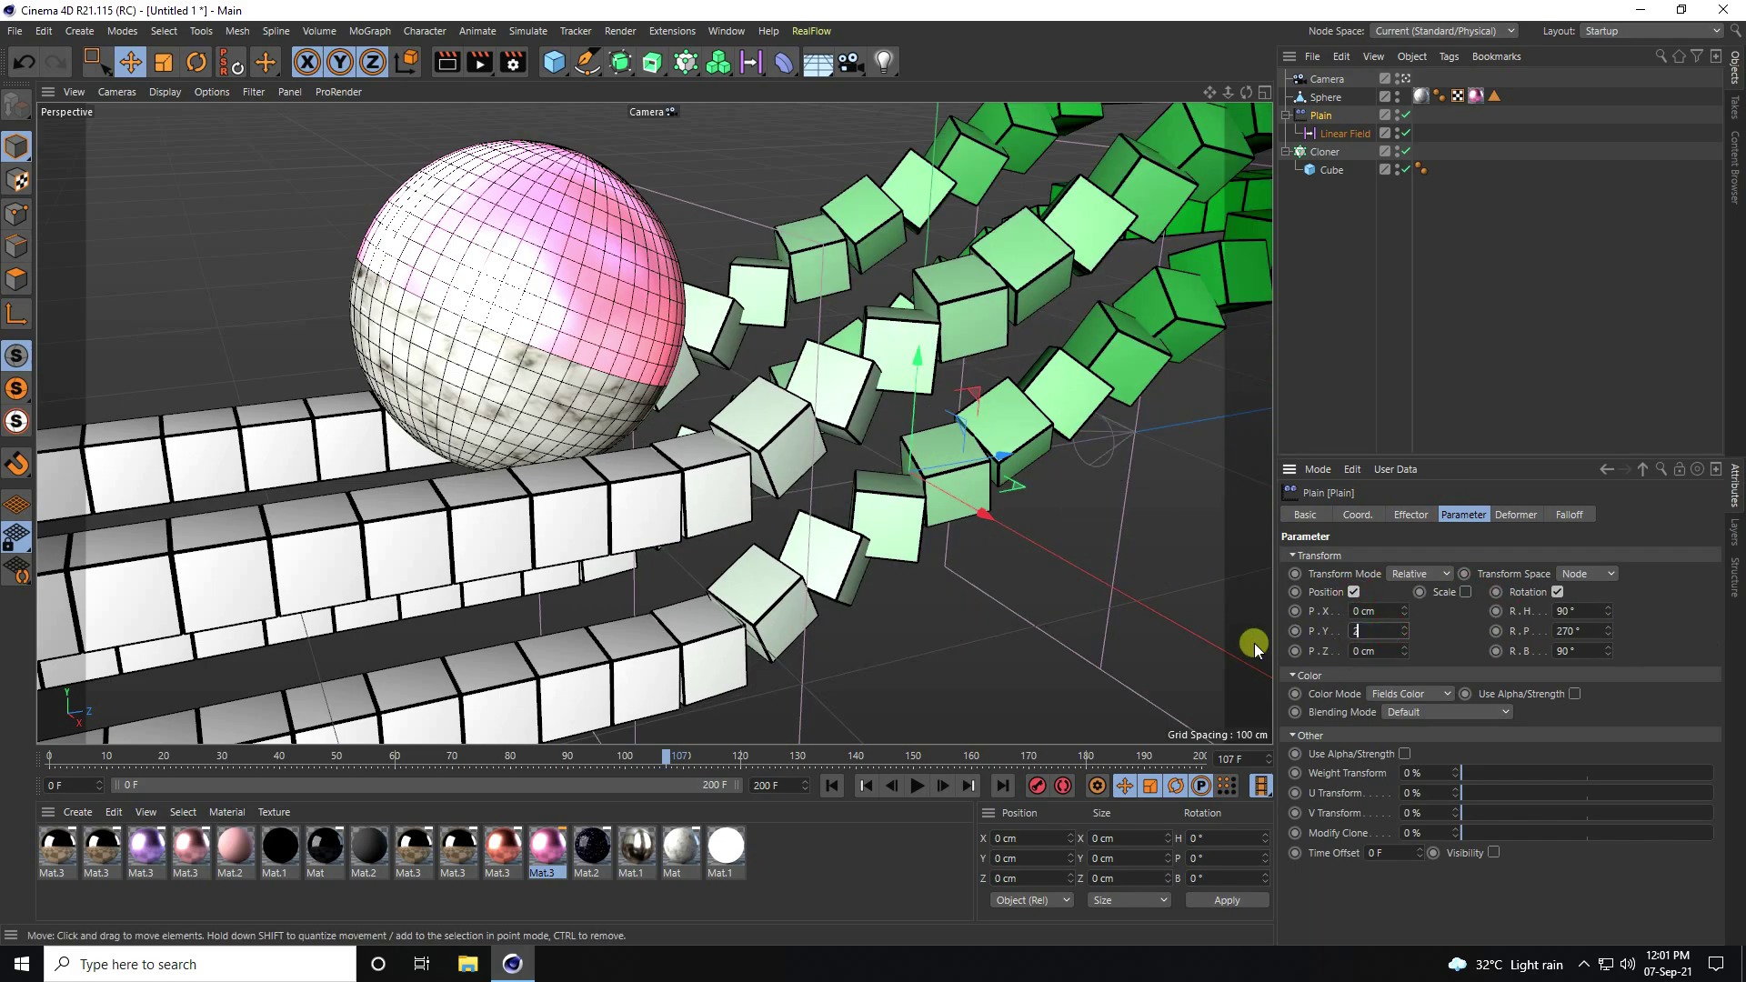
key("Return")
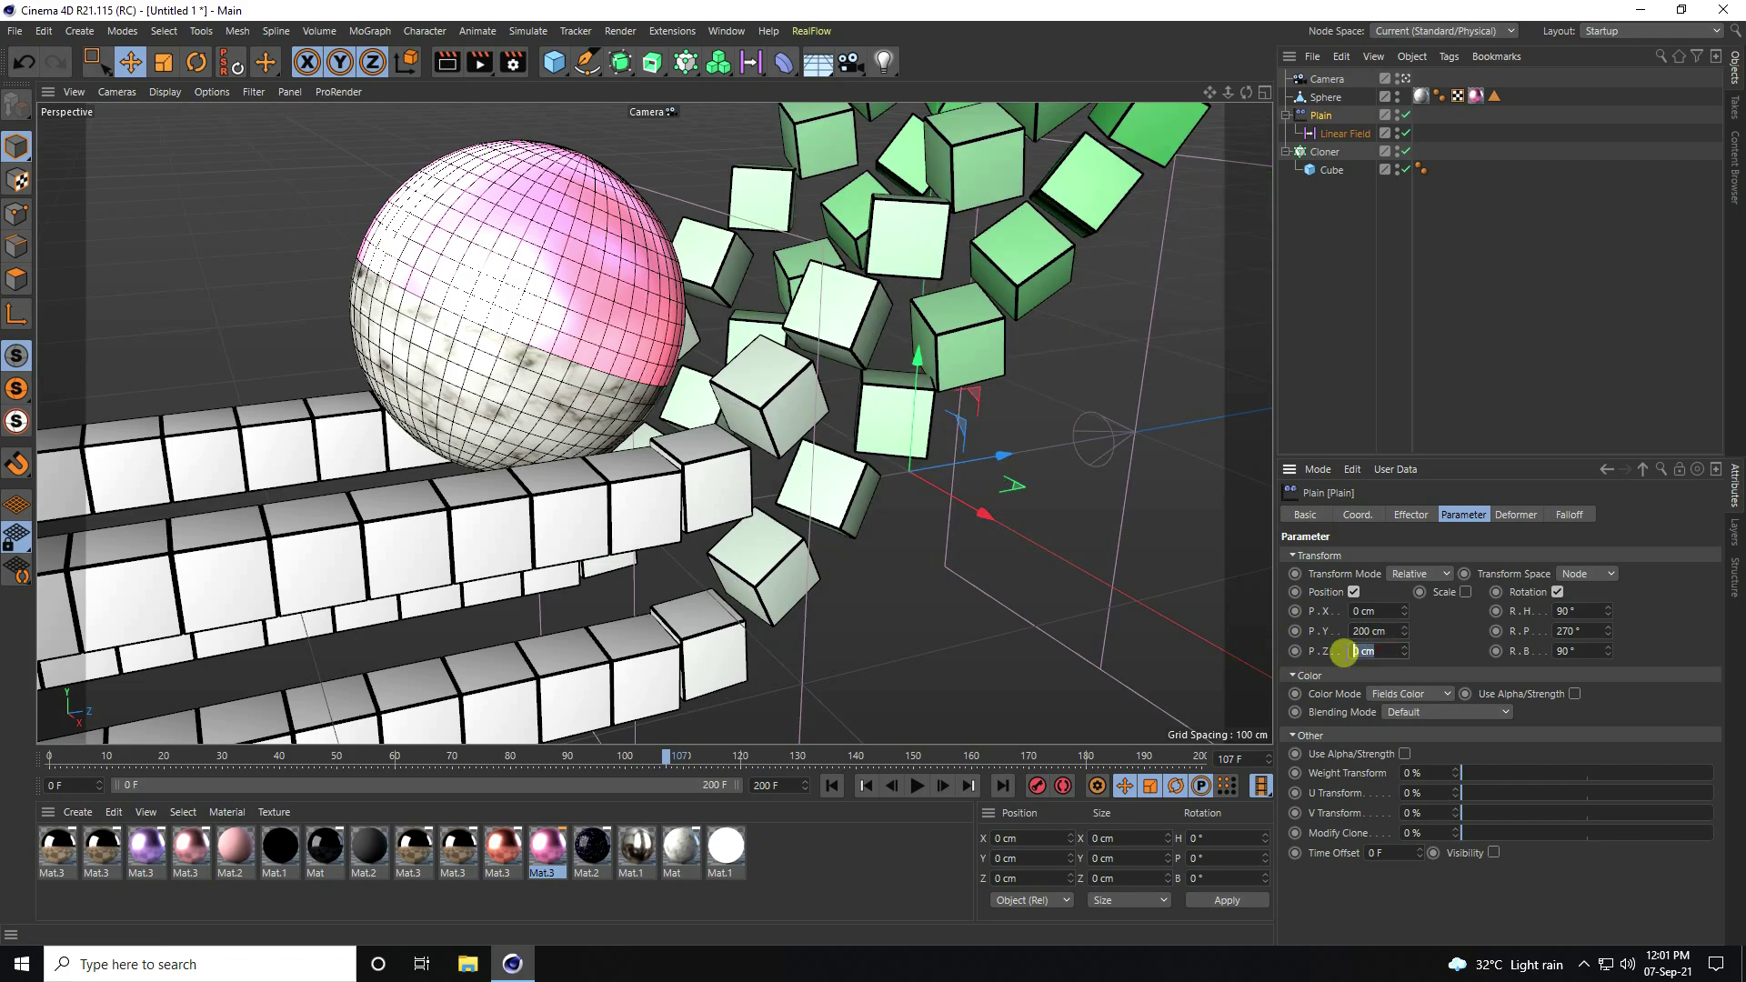
key("Return")
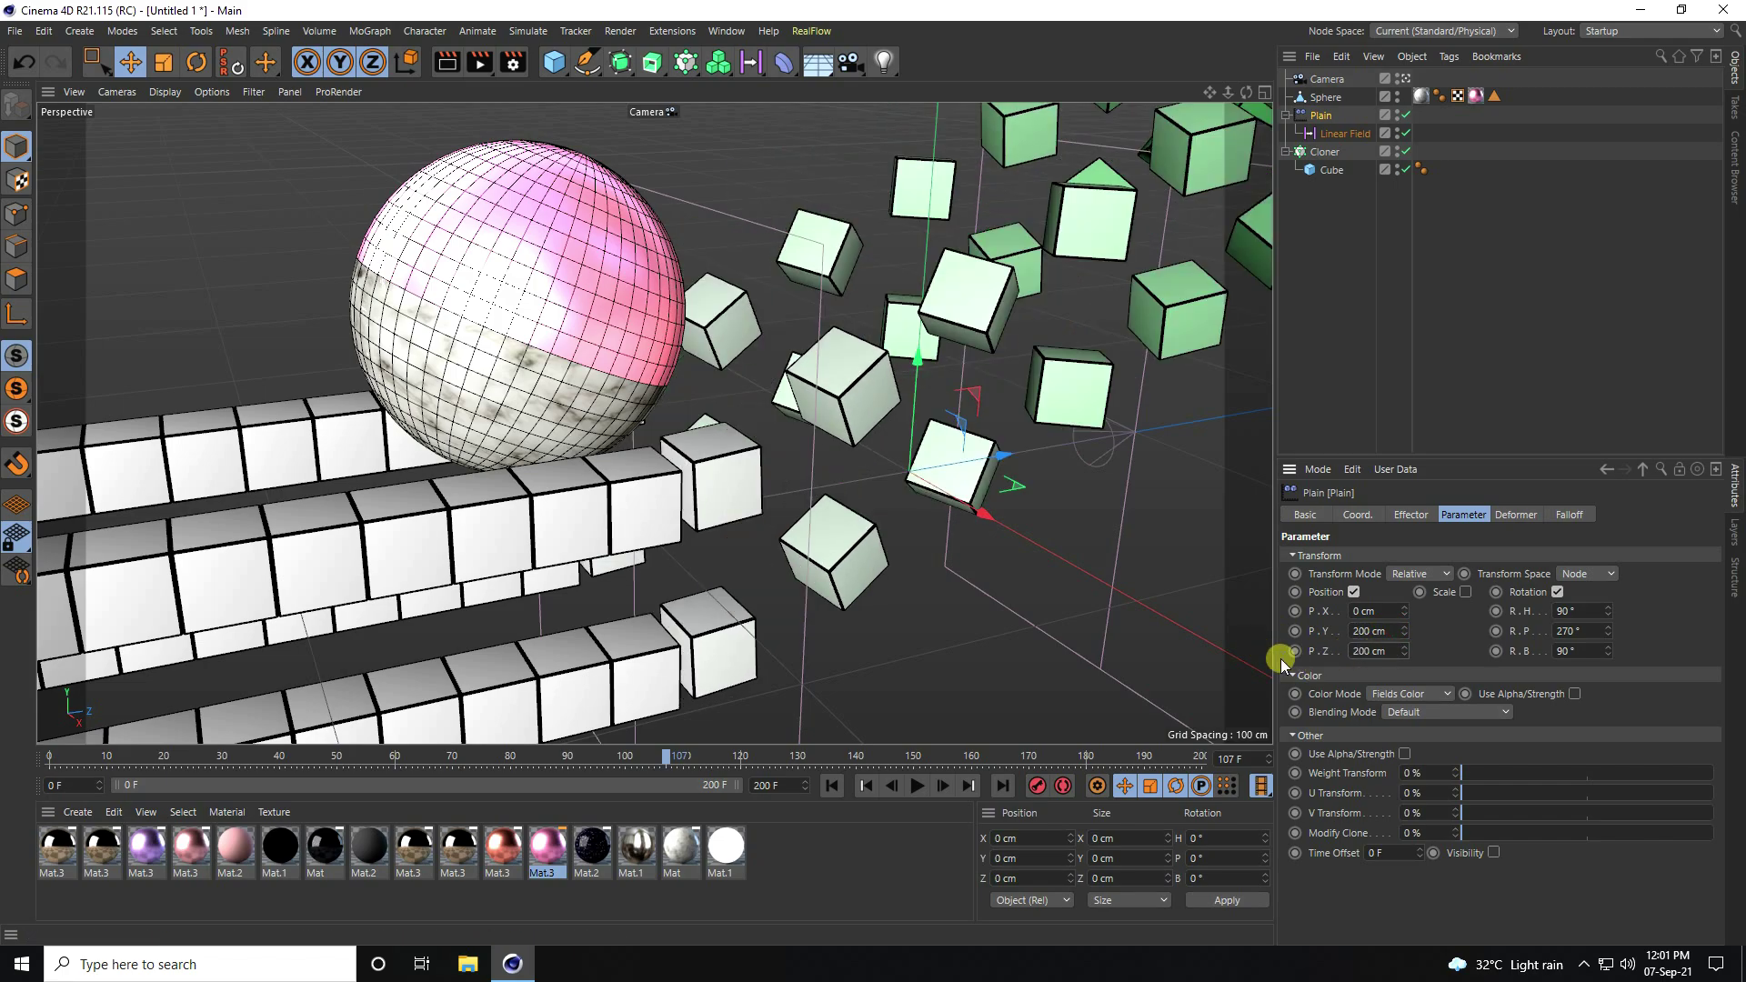
Step: Play the scatter, try then reset a P.X offset to zero, and replay it
left_click(831, 785)
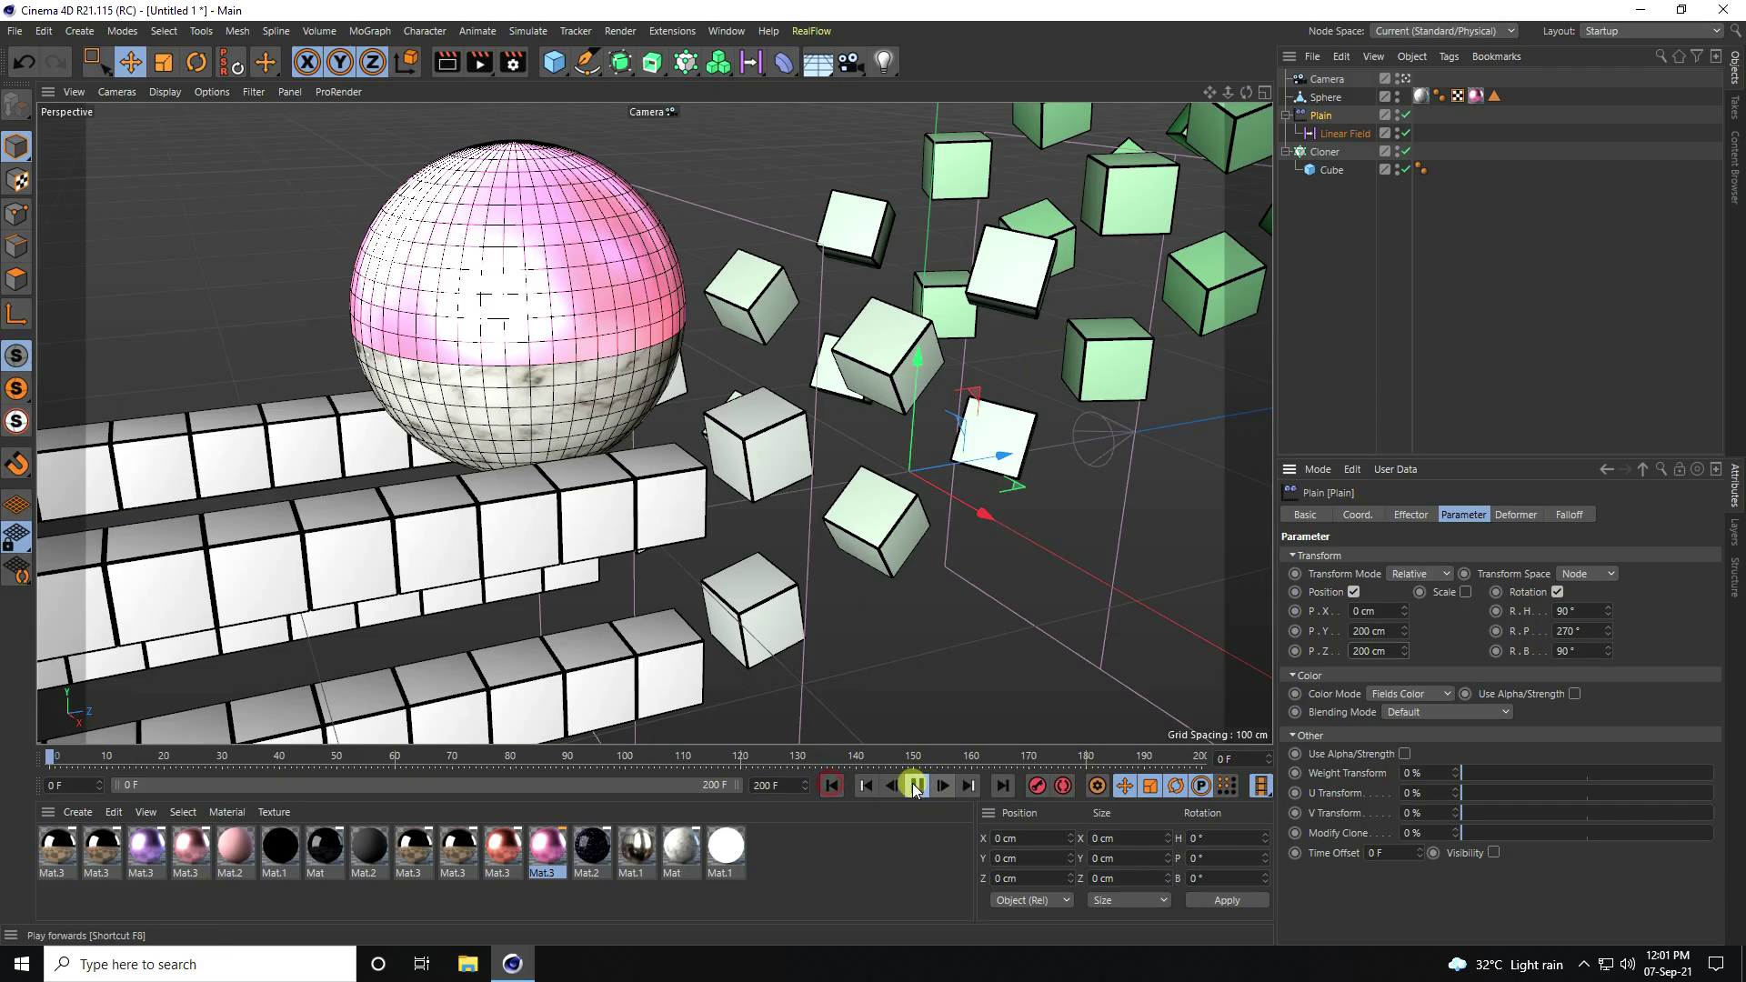
left_click(916, 785)
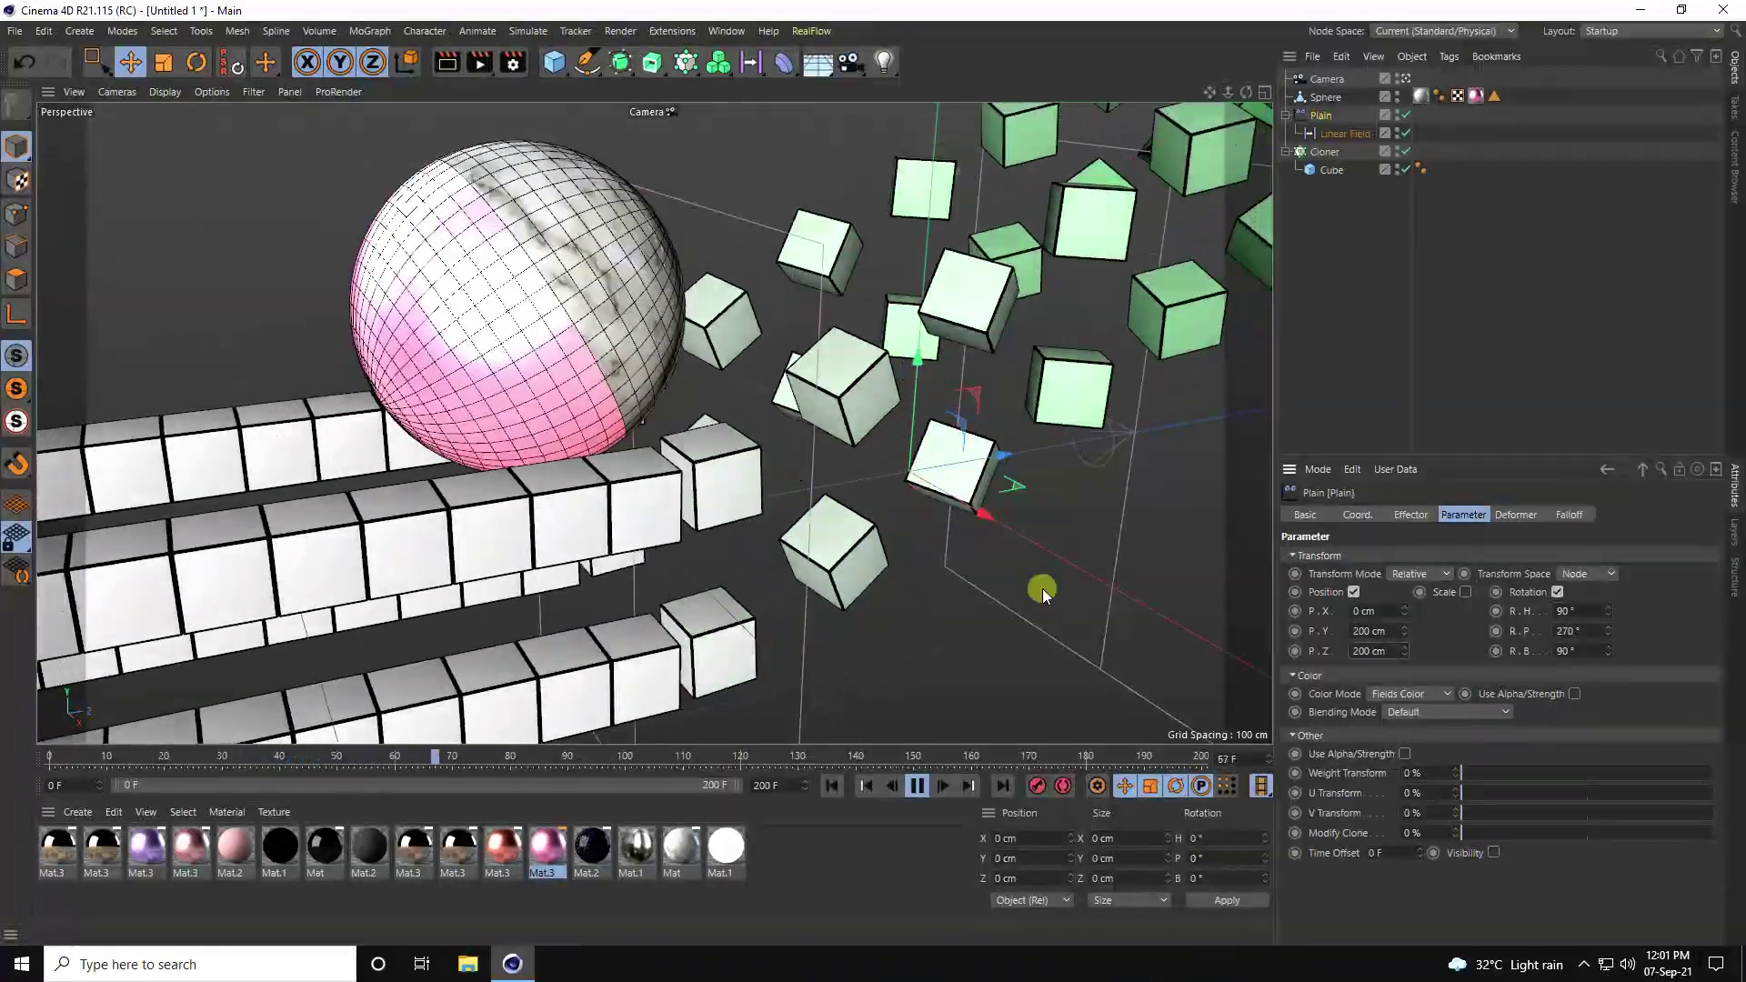
key("F8")
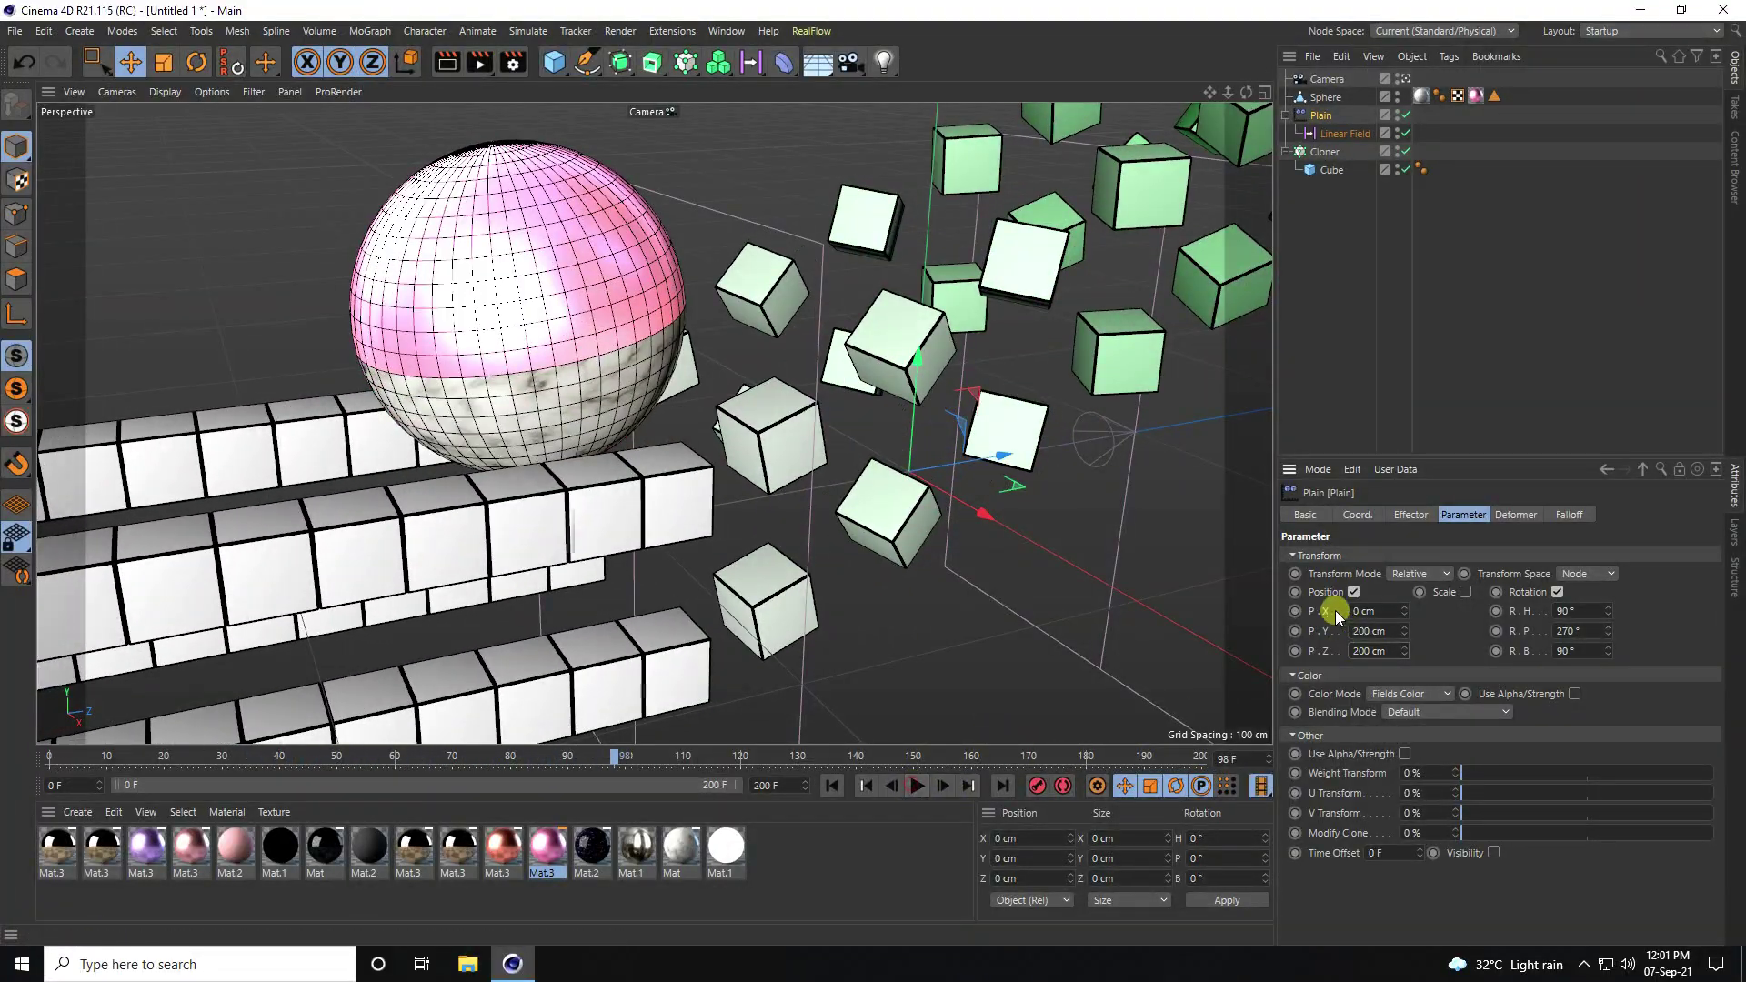
left_click_drag(1405, 611, 1407, 630)
right_click(1403, 610)
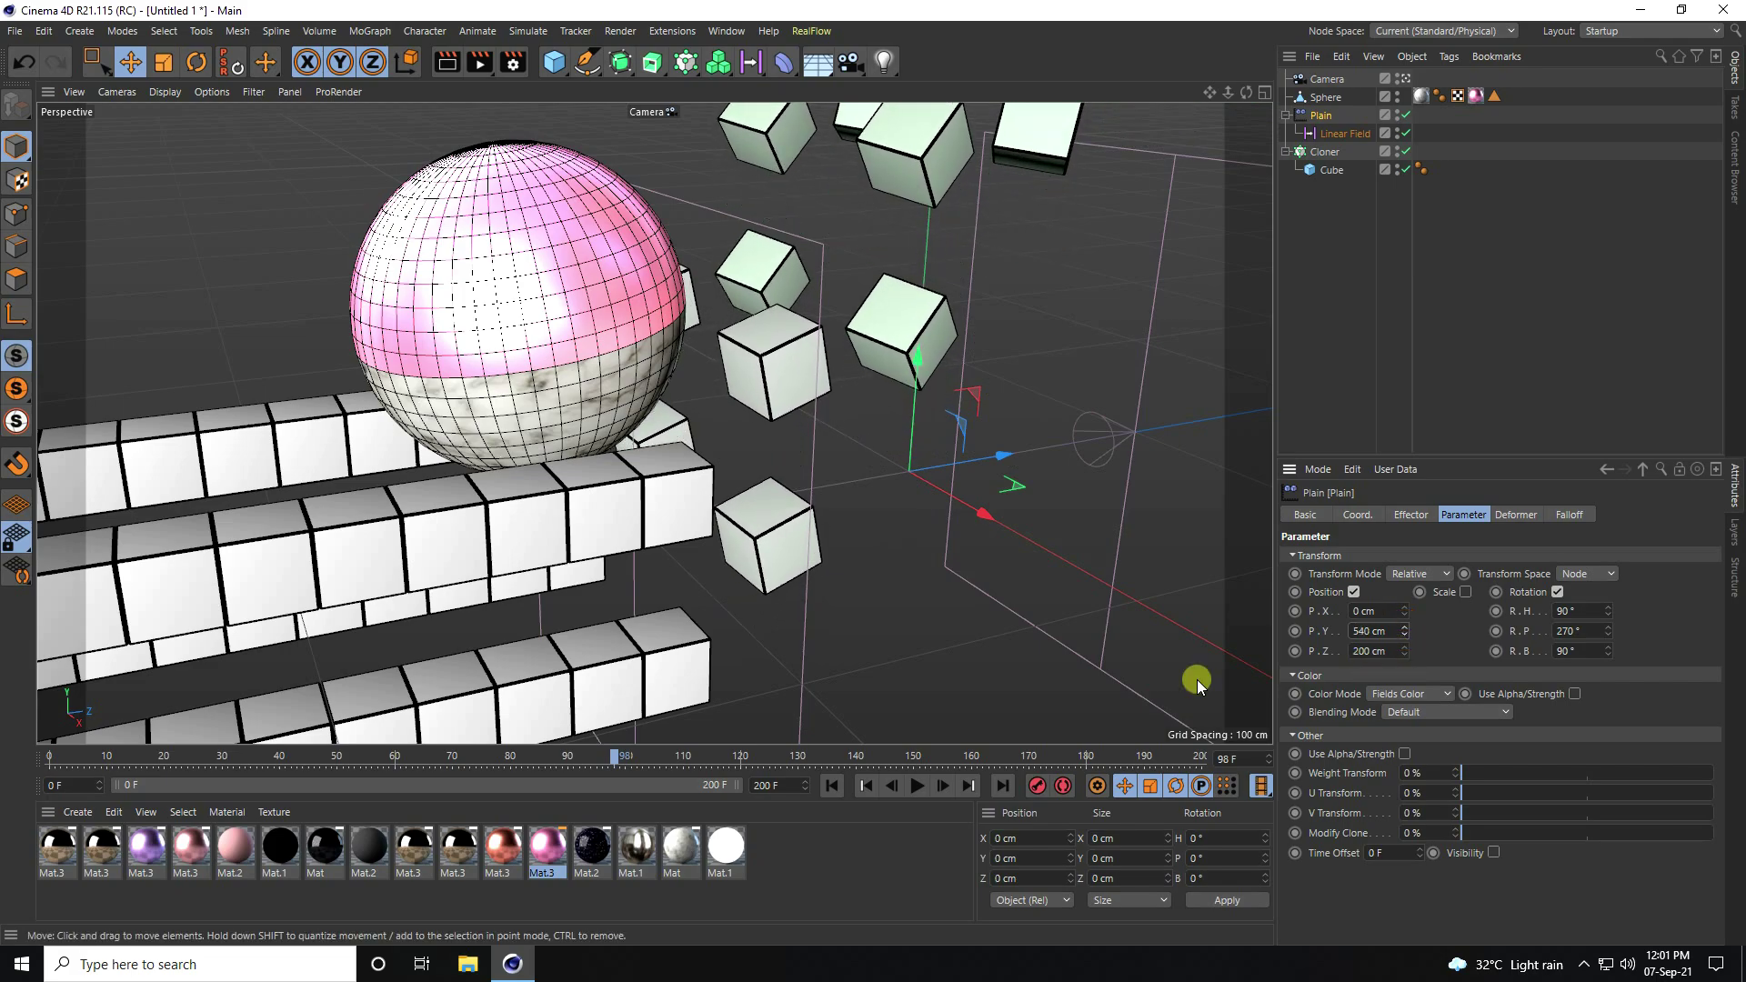
left_click(833, 793)
left_click(916, 786)
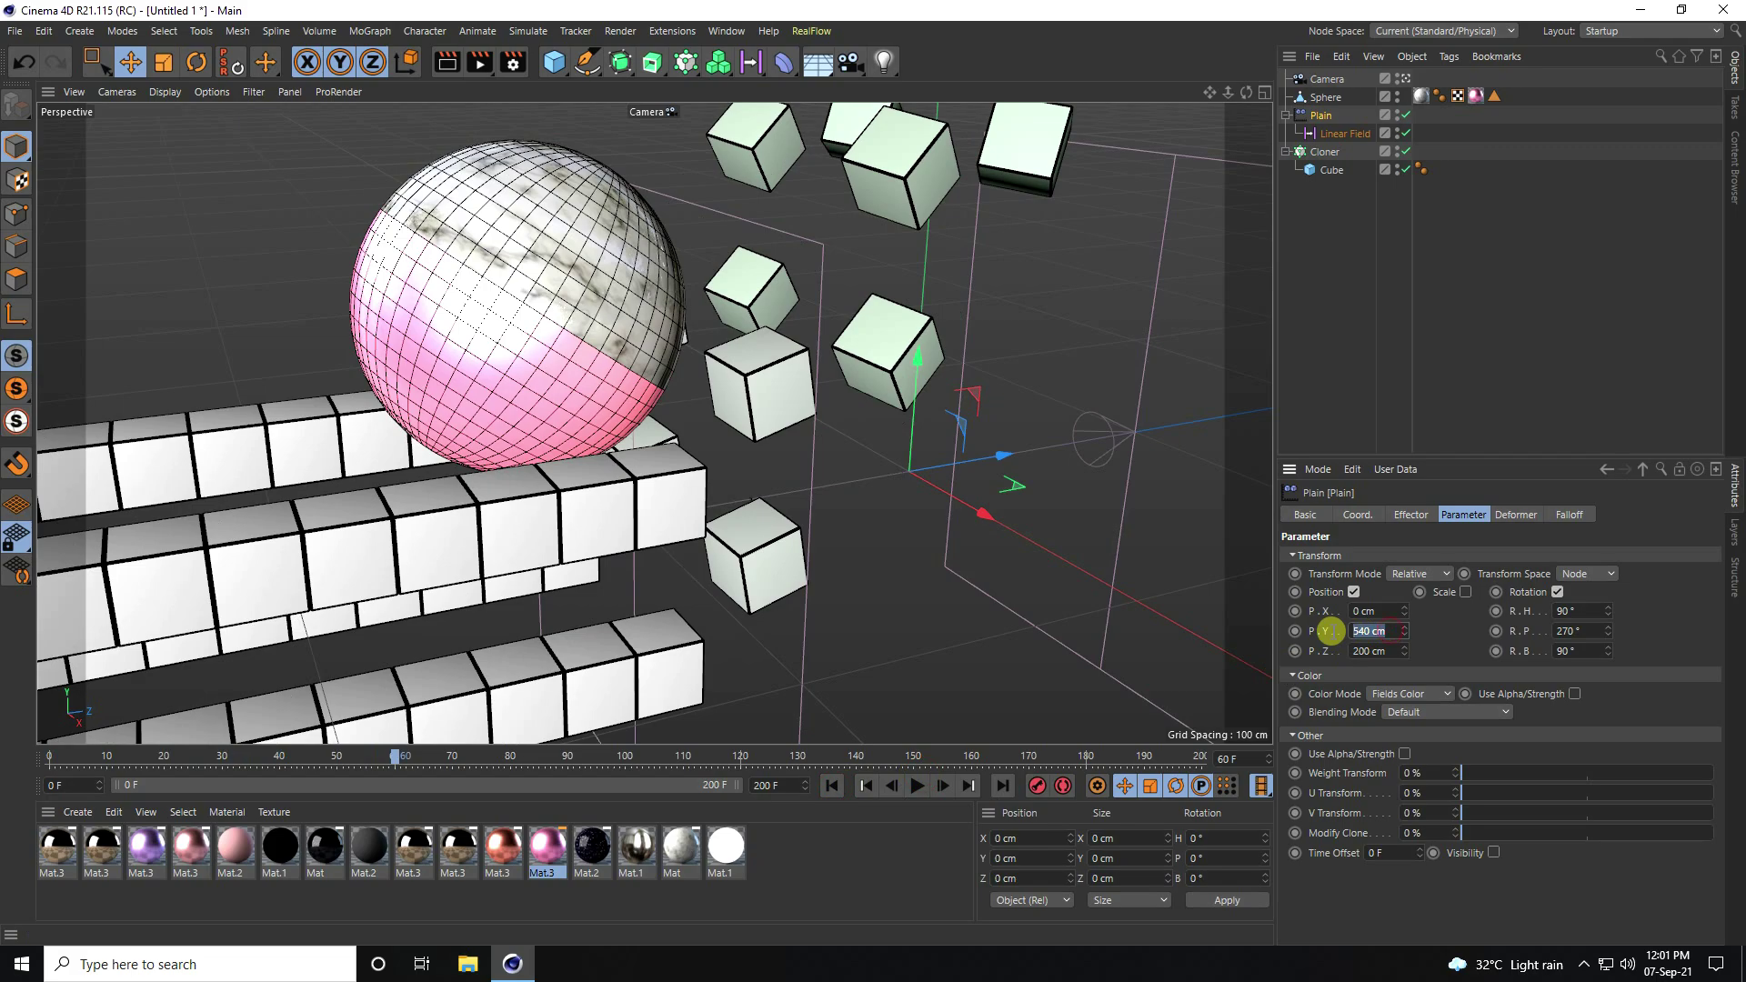
key("Return")
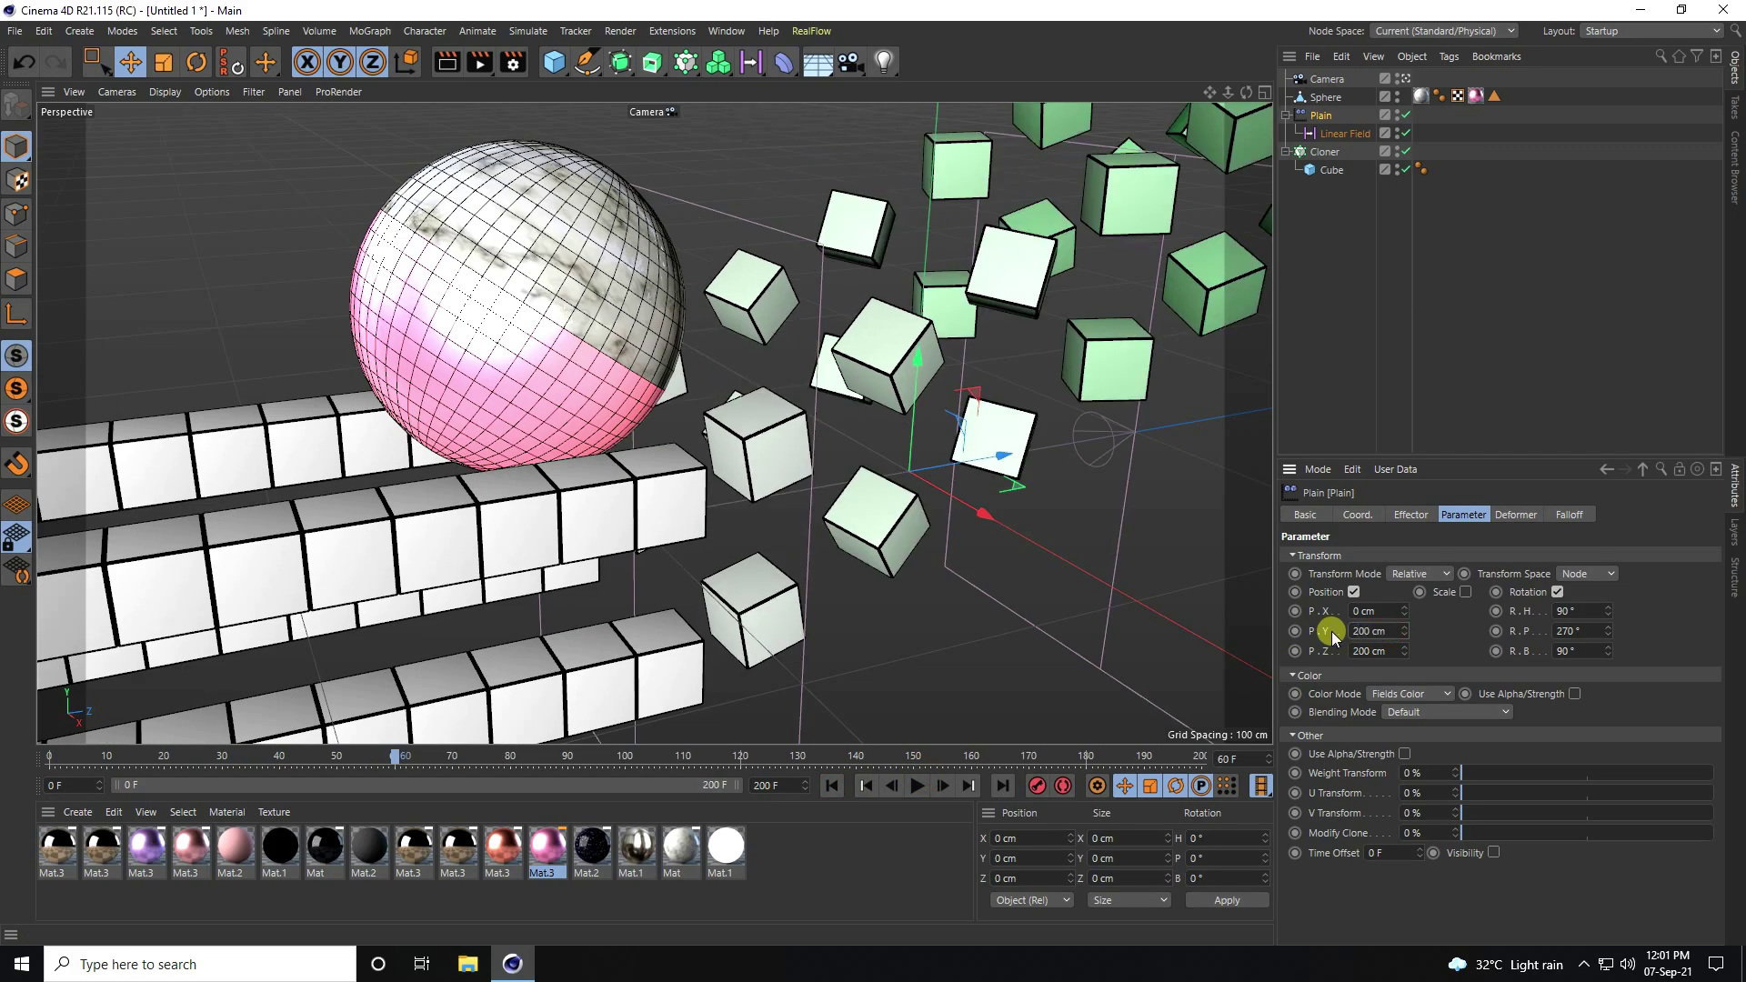
left_click(825, 793)
left_click(916, 786)
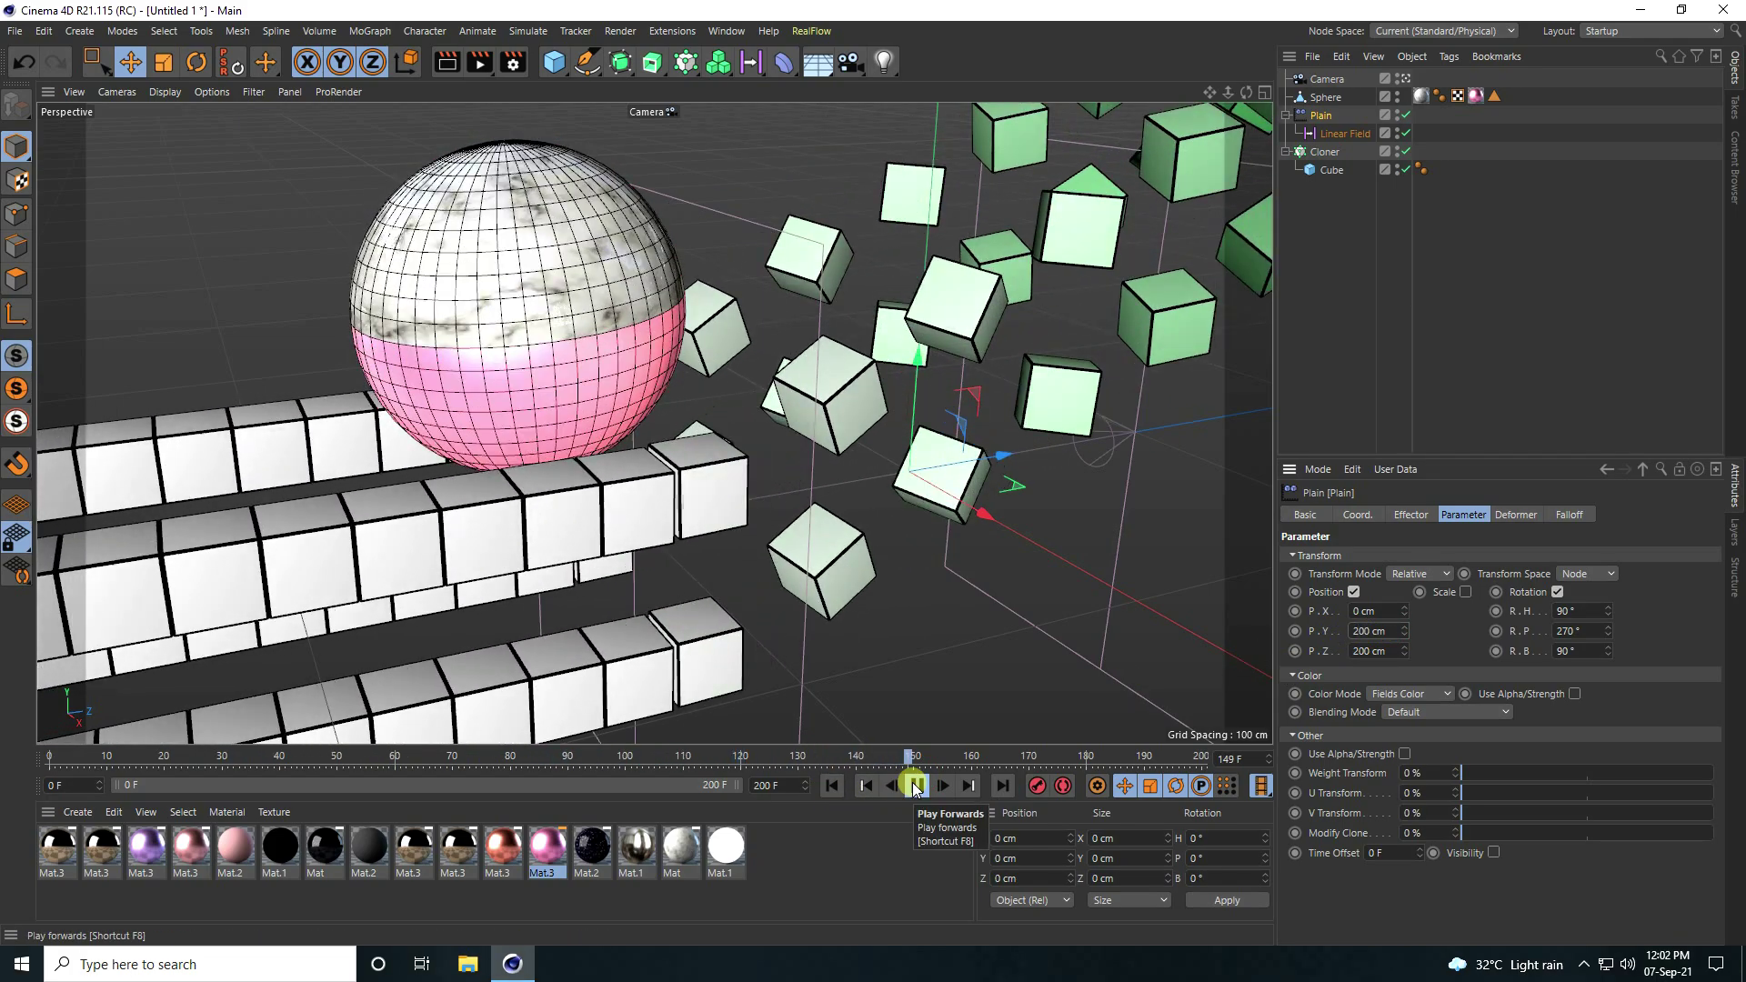